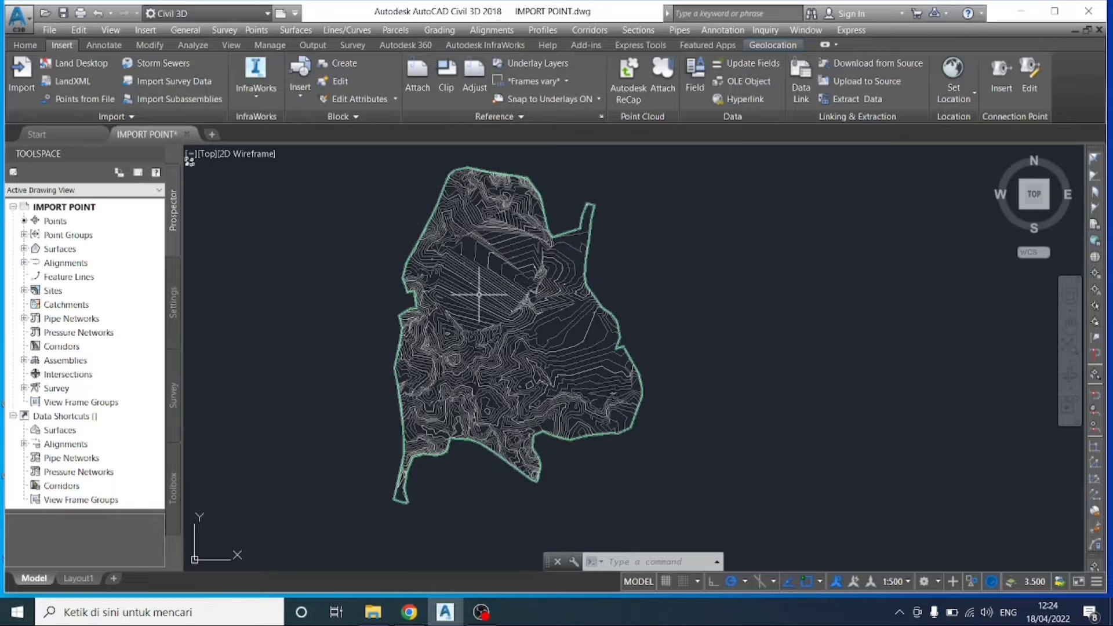
Step: Draw a circle with a radius of about 22.2 in the empty area just east of the surface boundary
scroll(537, 351, up, 2)
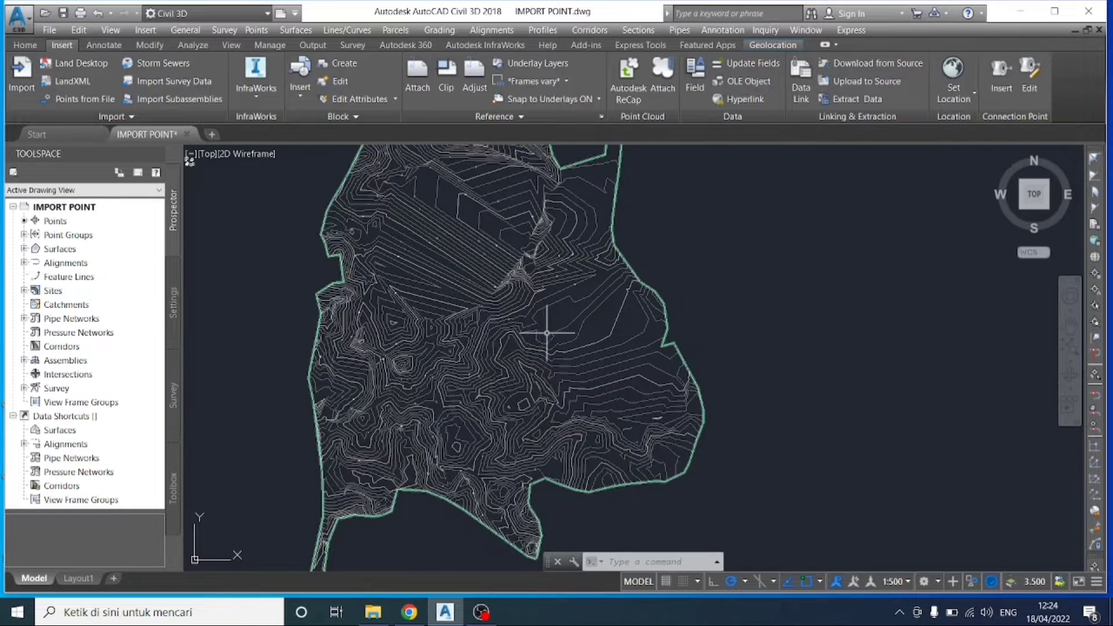
scroll(541, 335, down, 2)
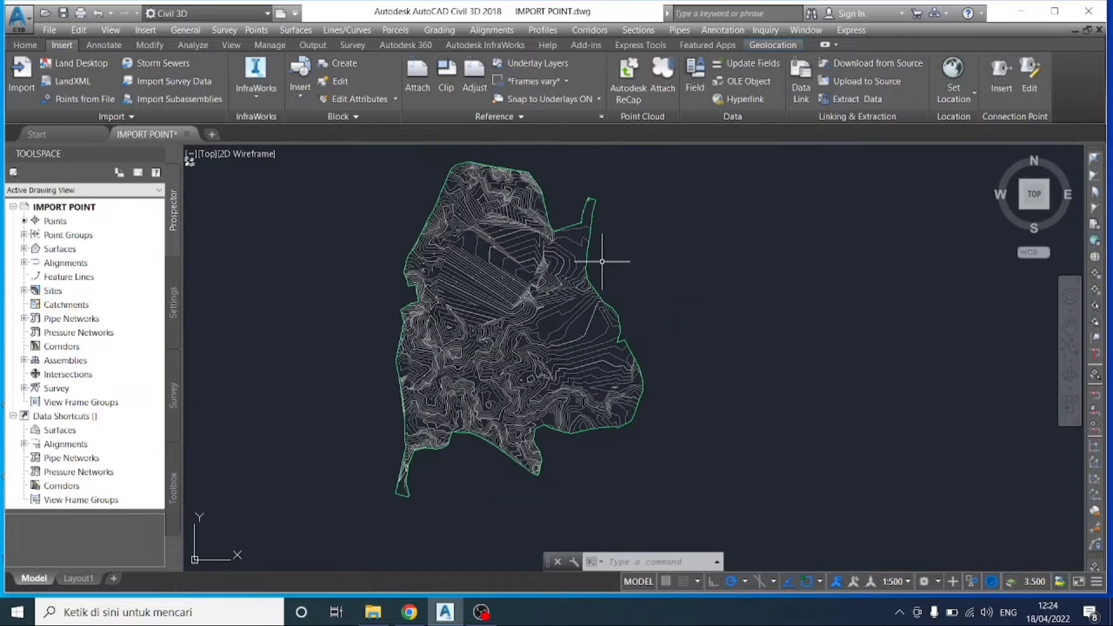
scroll(545, 258, up, 2)
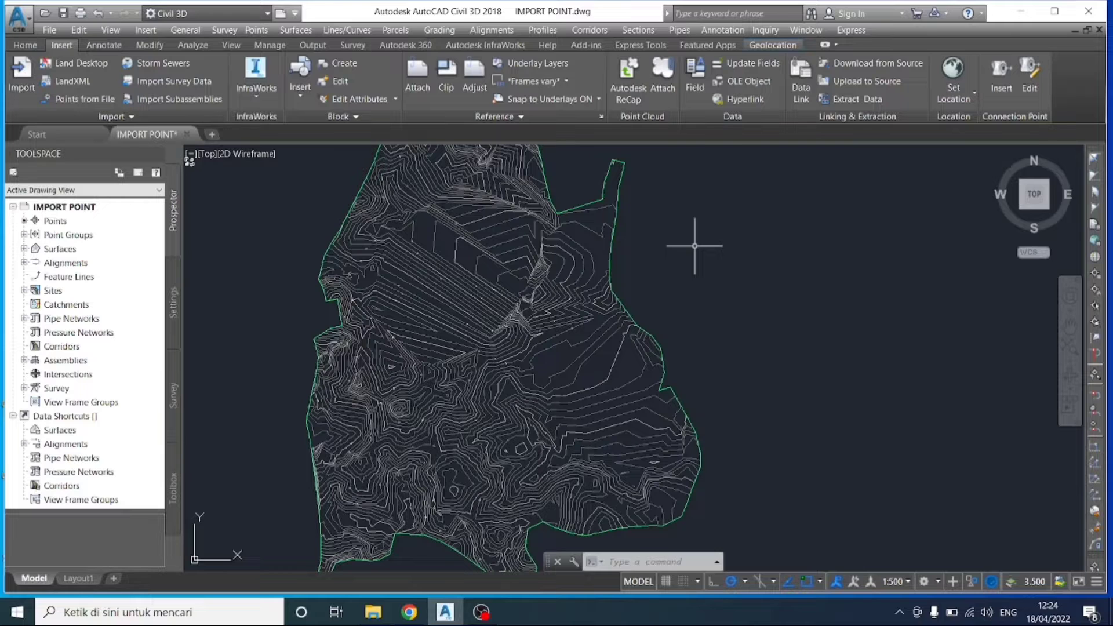
text(CIRCLE)
click(734, 279)
click(672, 217)
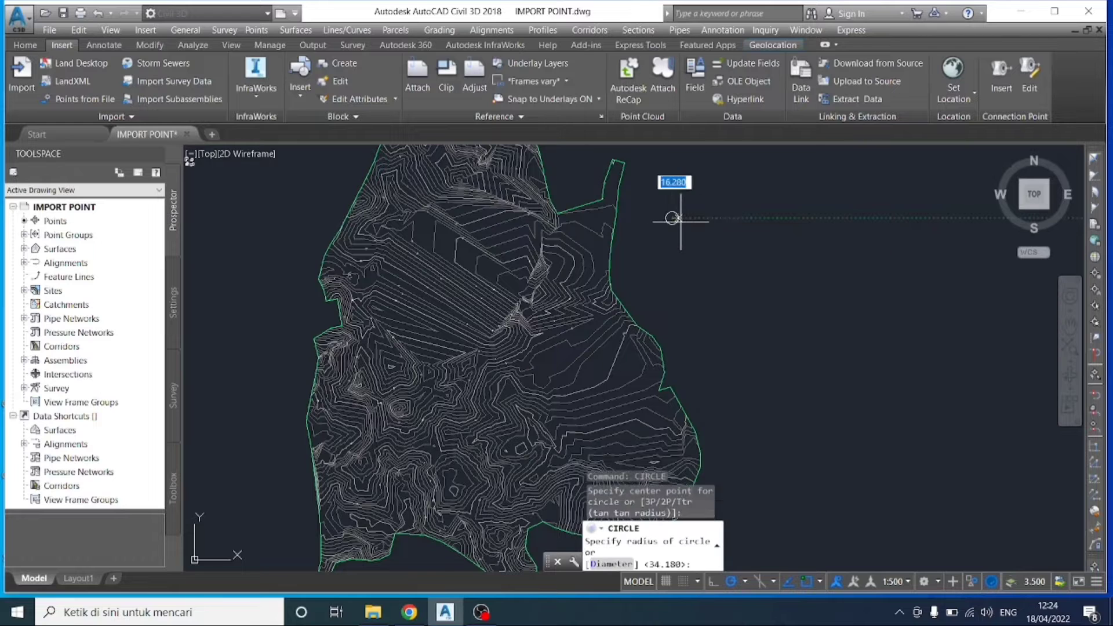
click(681, 219)
click(701, 234)
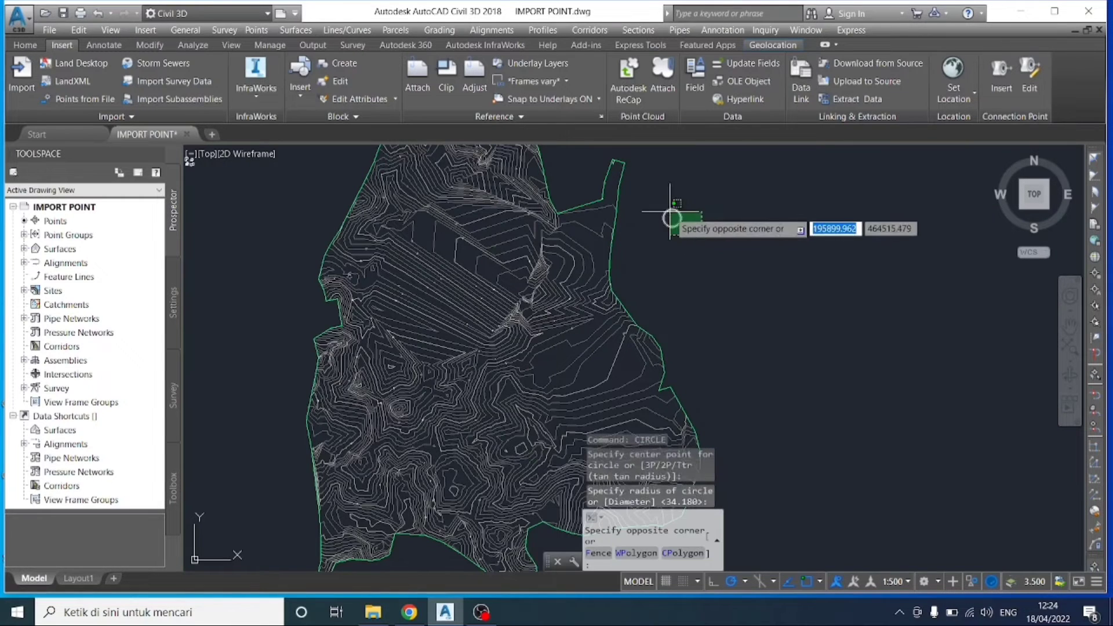
click(681, 203)
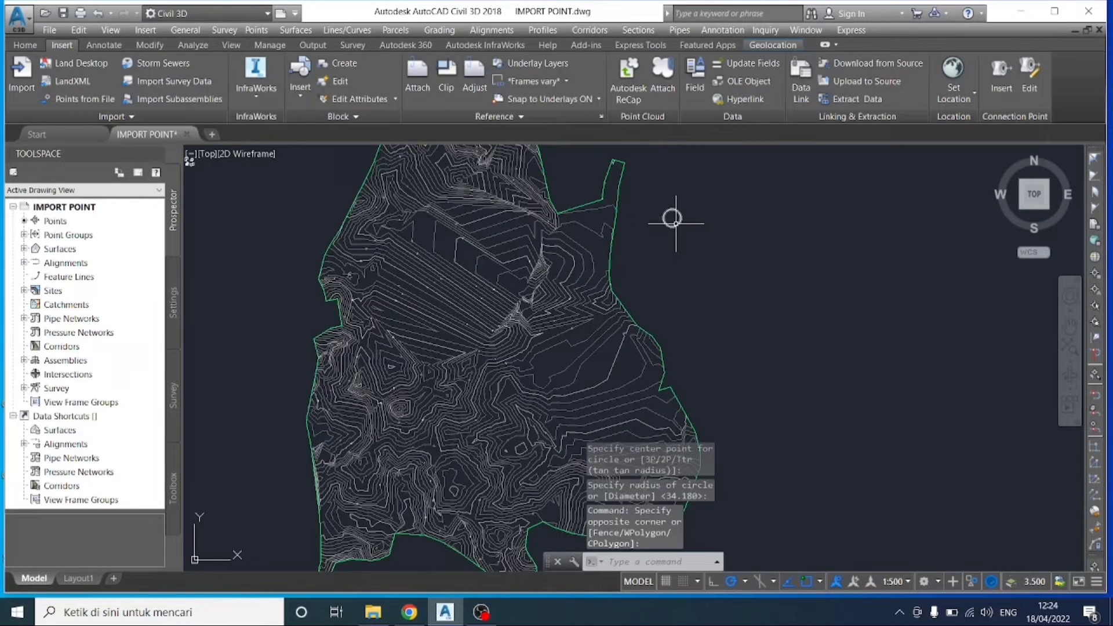
Step: Draw a vertical polyline through the circle's centre, spanning from its top quadrant to its bottom quadrant
text(pl)
key(Return)
scroll(672, 217, up, 6)
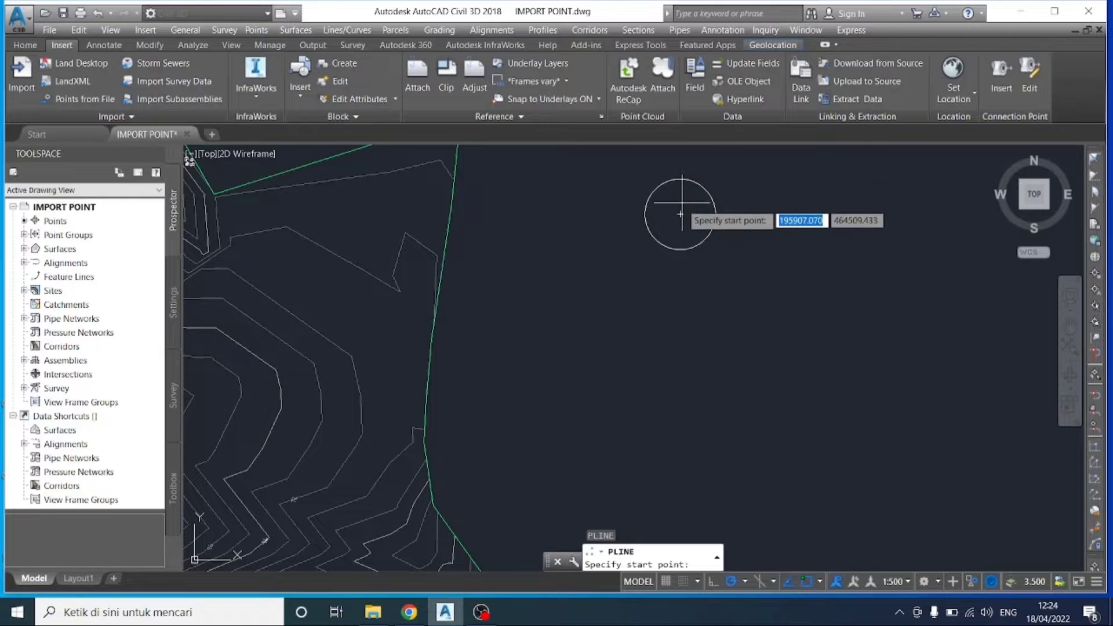
click(678, 214)
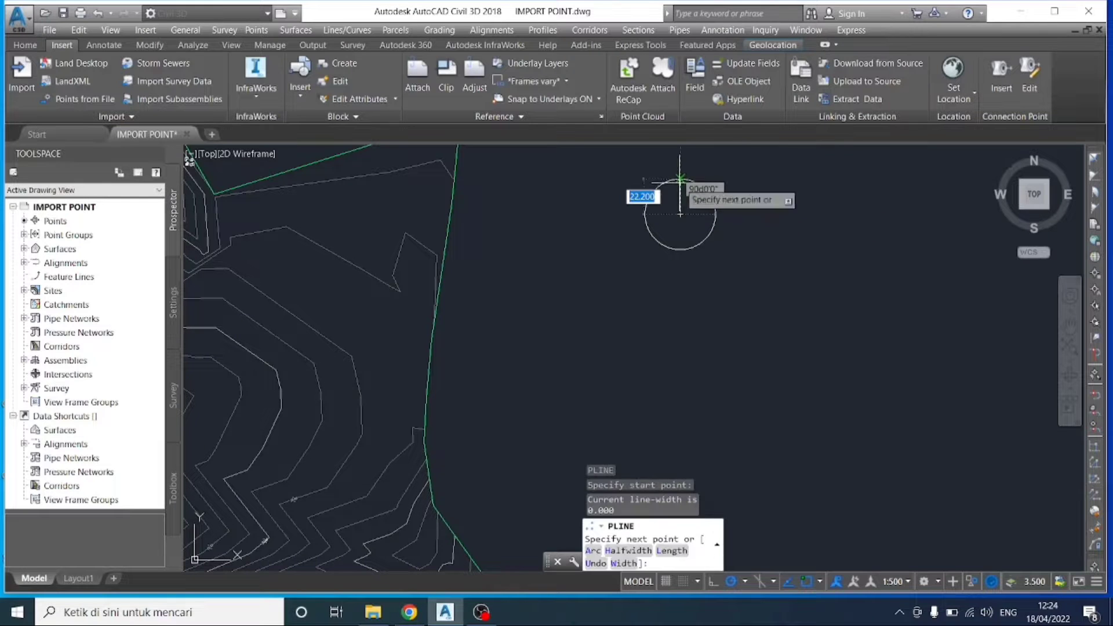
click(680, 214)
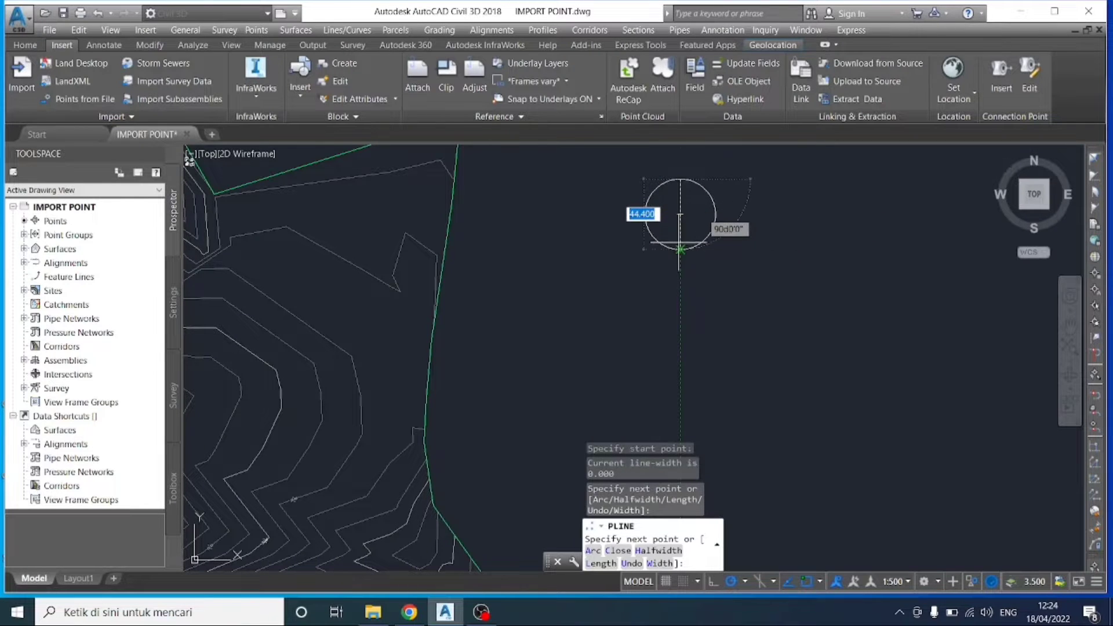
click(679, 243)
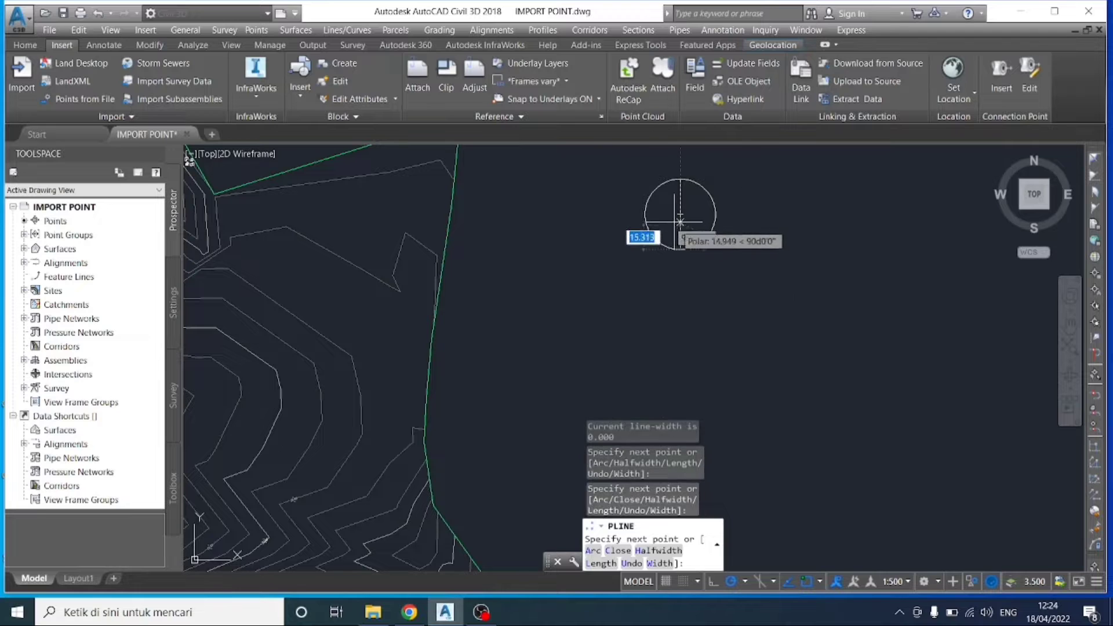
key(Return)
Step: Draw a horizontal polyline across the circle from its west quadrant through the centre to its east quadrant
key(Return)
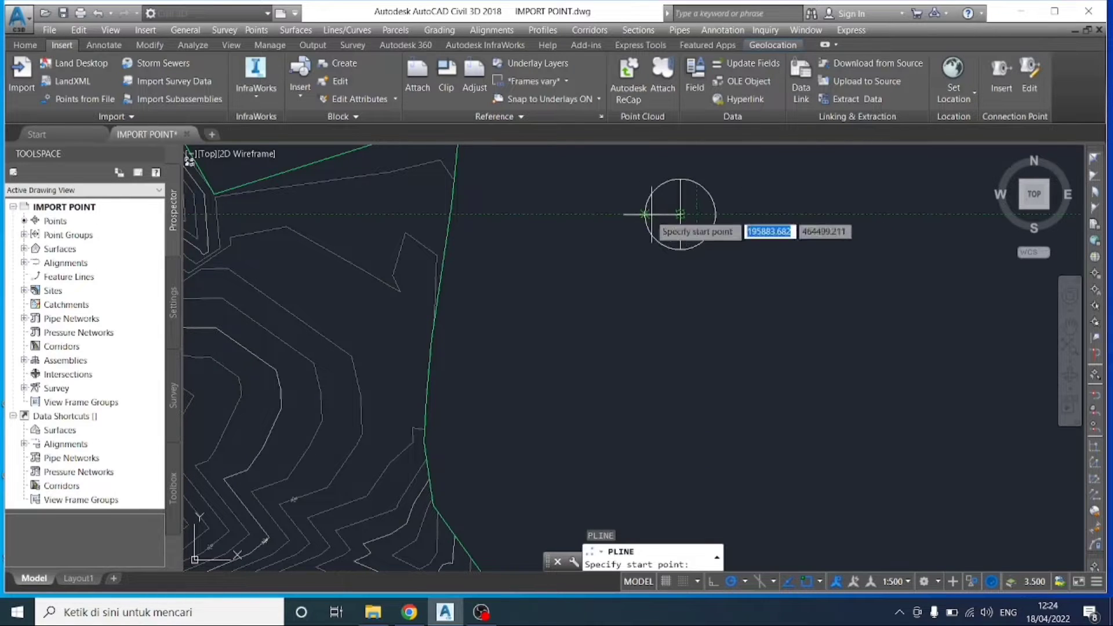
click(680, 214)
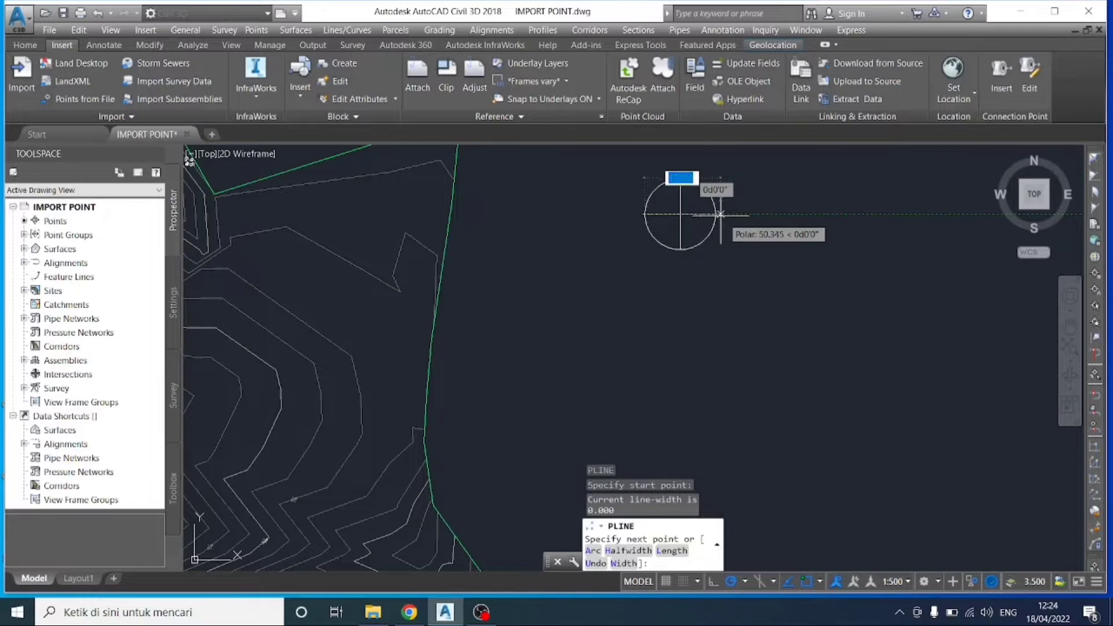
click(717, 214)
key(Escape)
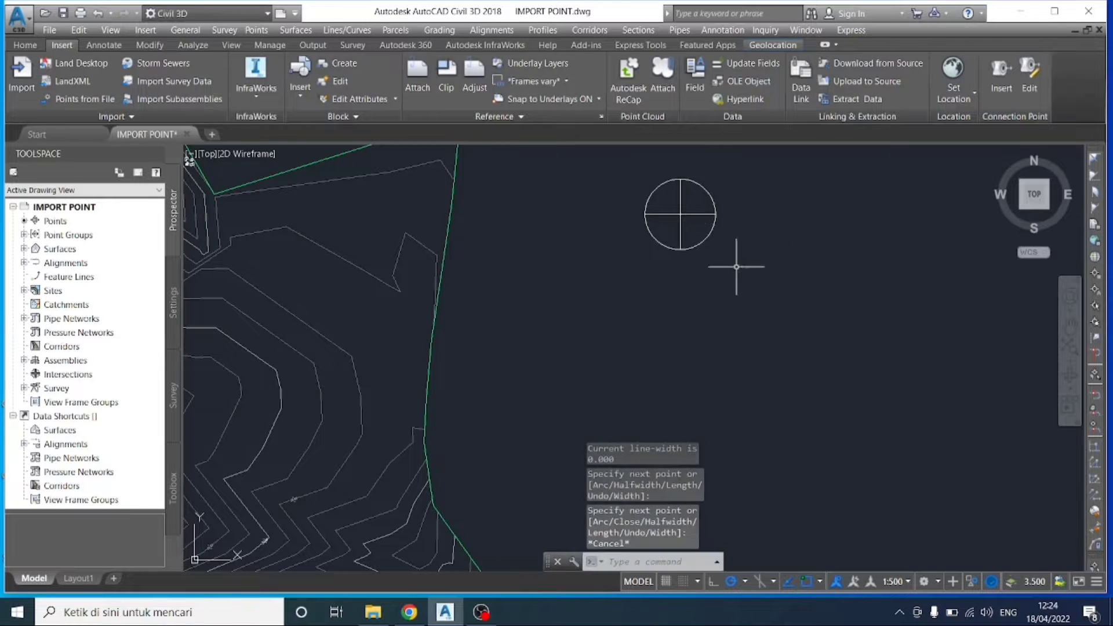
Step: Set the colour of the circle and its two cross lines to Red
click(737, 267)
click(604, 150)
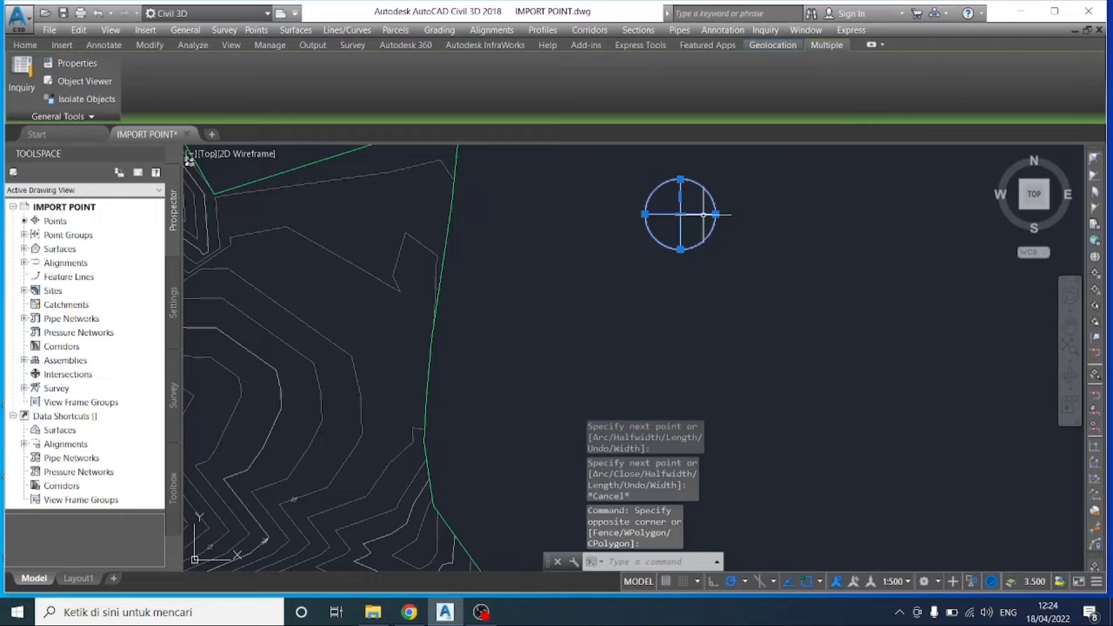
right_click(689, 216)
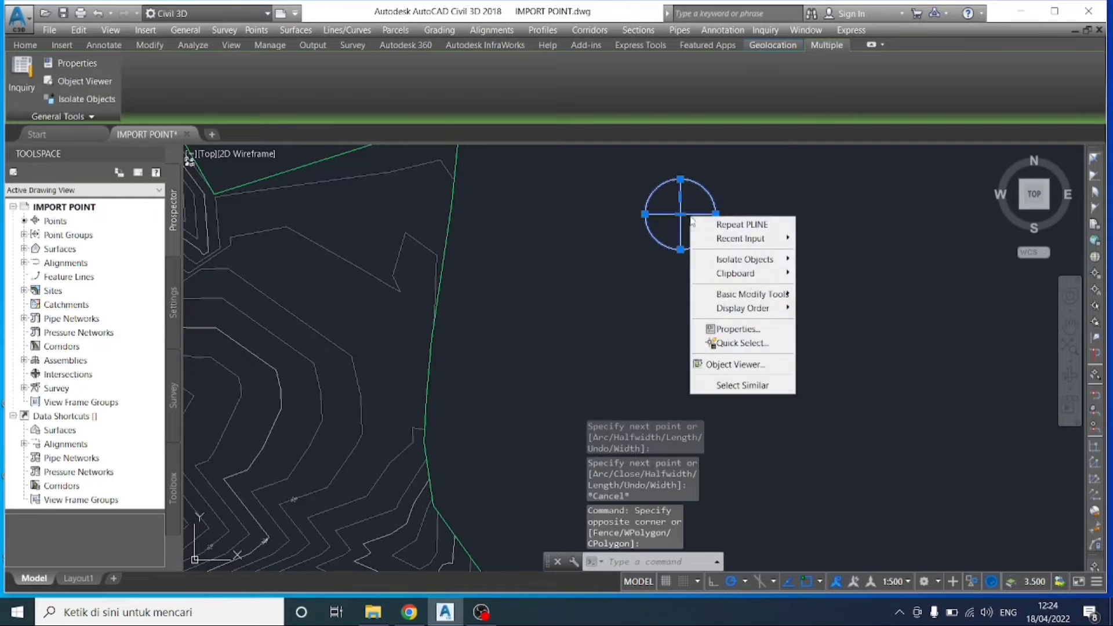
click(744, 326)
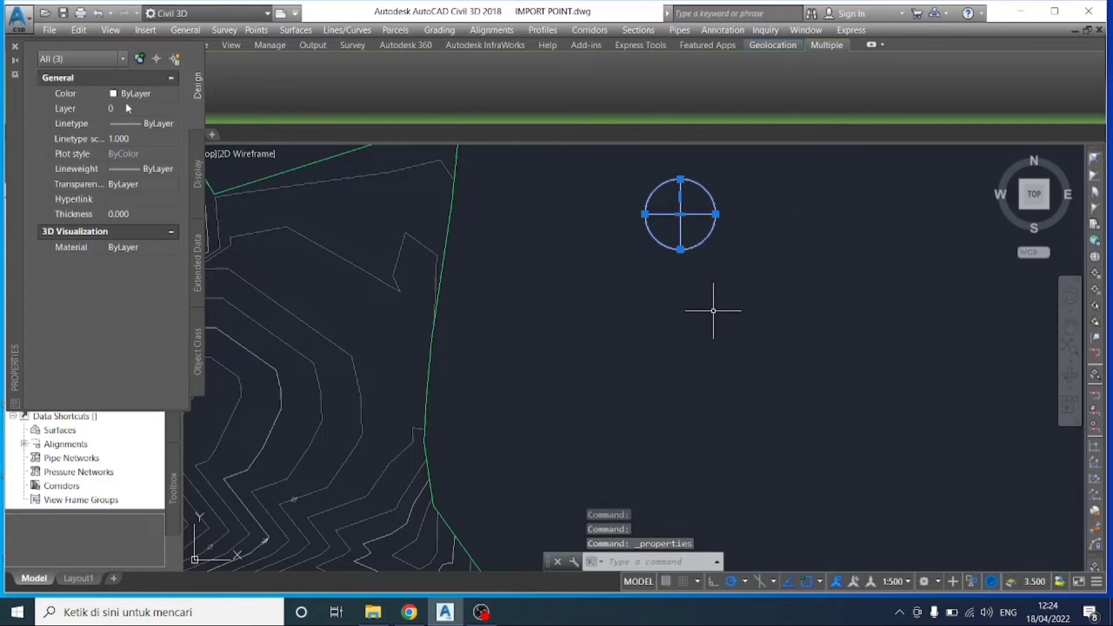
click(151, 97)
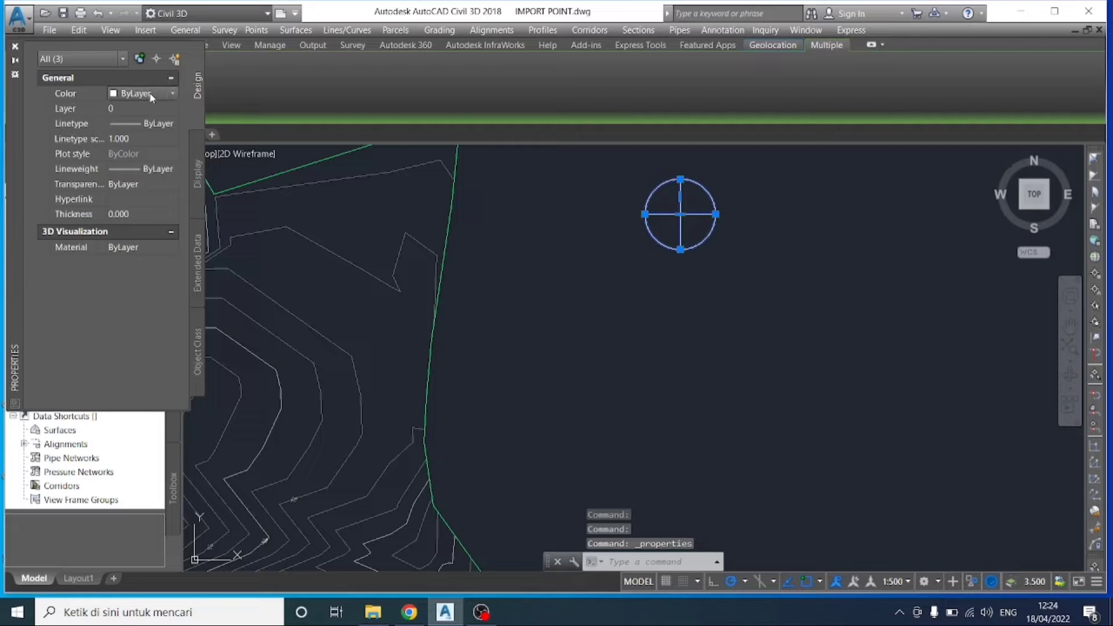
click(170, 93)
click(147, 132)
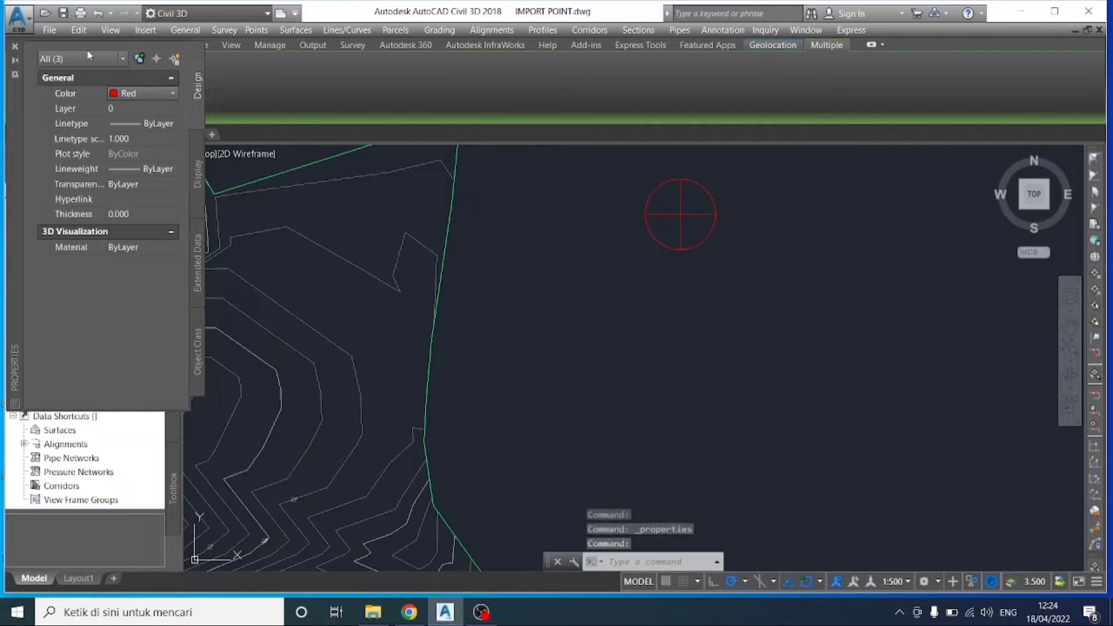
Step: Copy the crossed circle to the clipboard and paste it as a block southeast of the original
click(79, 32)
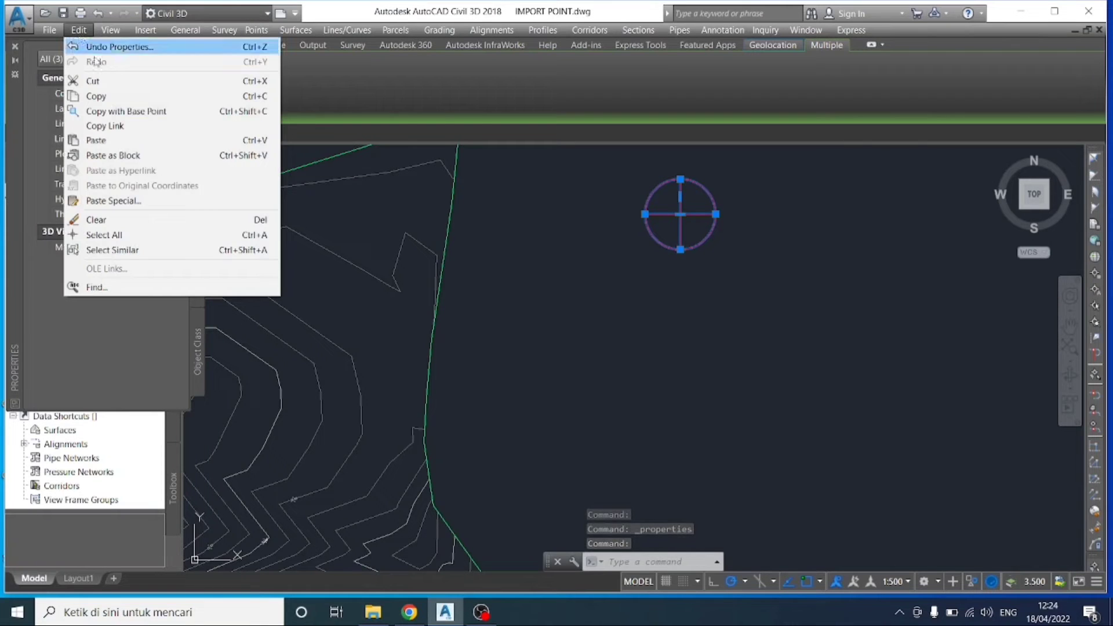
click(108, 96)
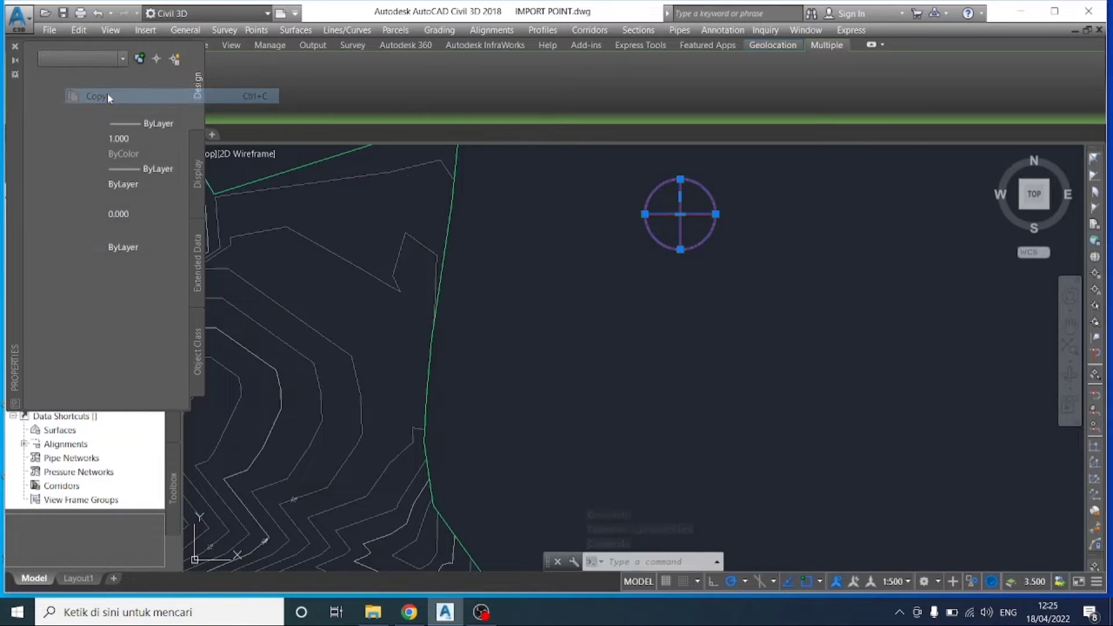
click(79, 31)
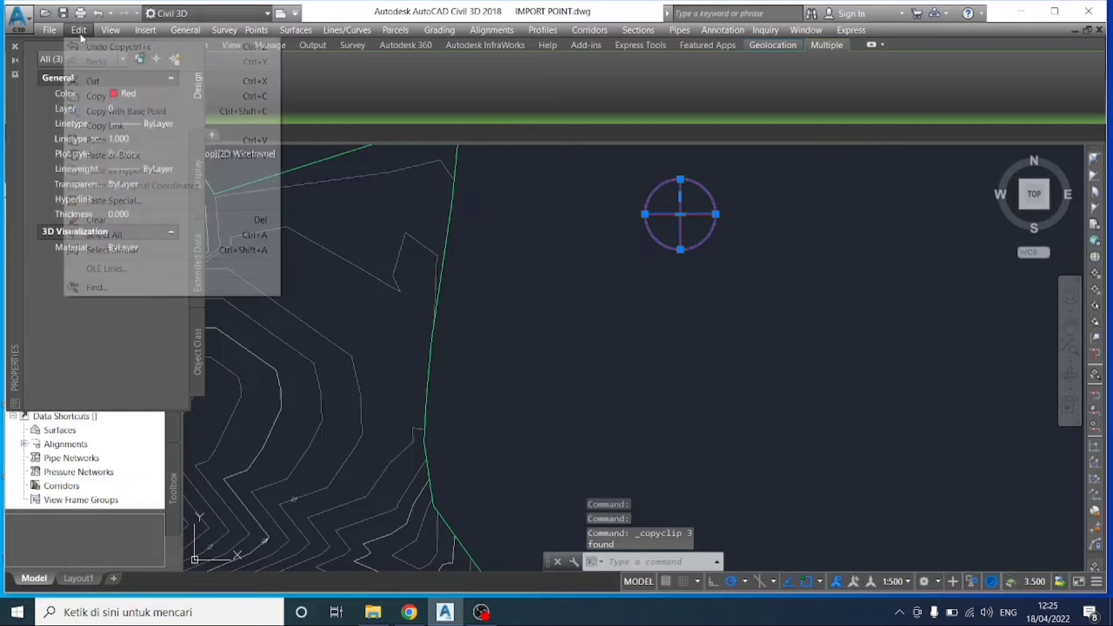
click(96, 155)
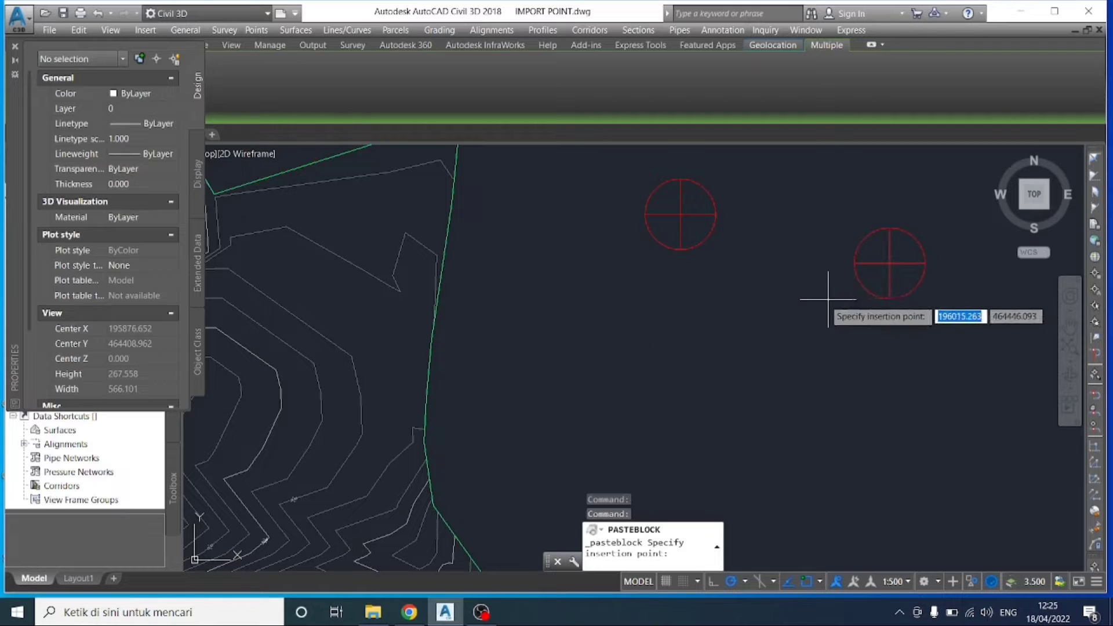
click(797, 300)
Step: Delete the original loose circle and its cross lines, keeping only the pasted block, and close the object properties
click(742, 300)
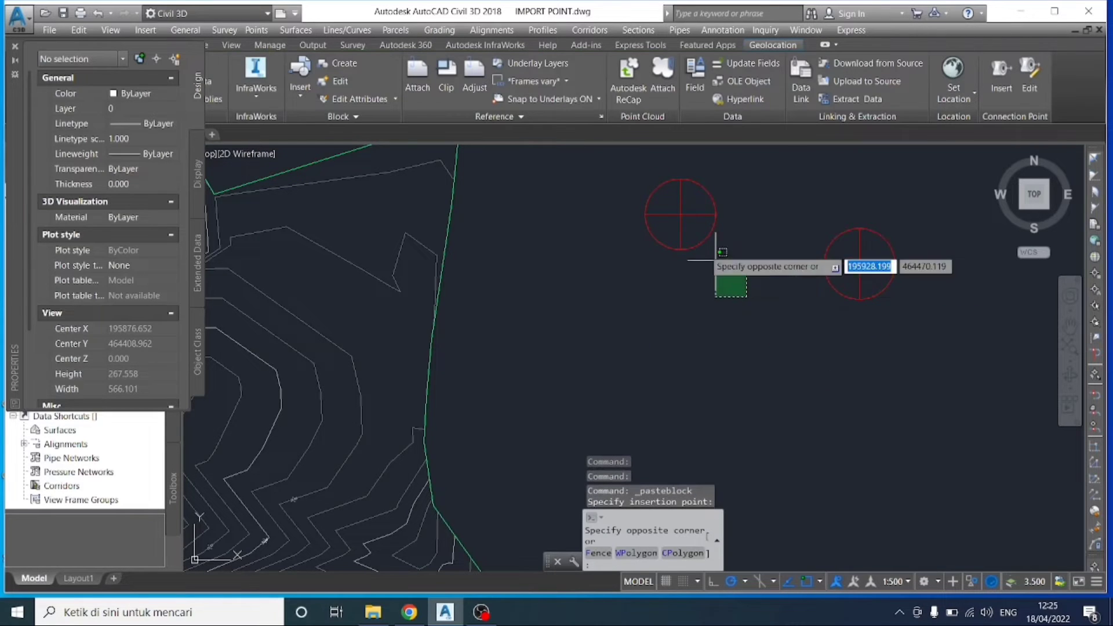
click(609, 146)
key(Delete)
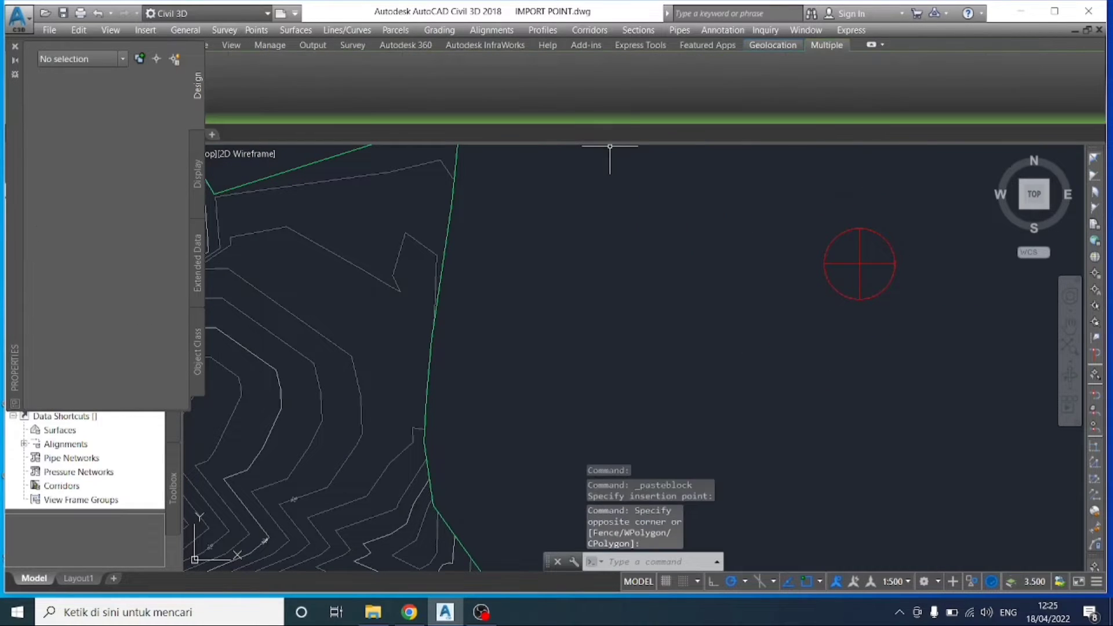
click(15, 47)
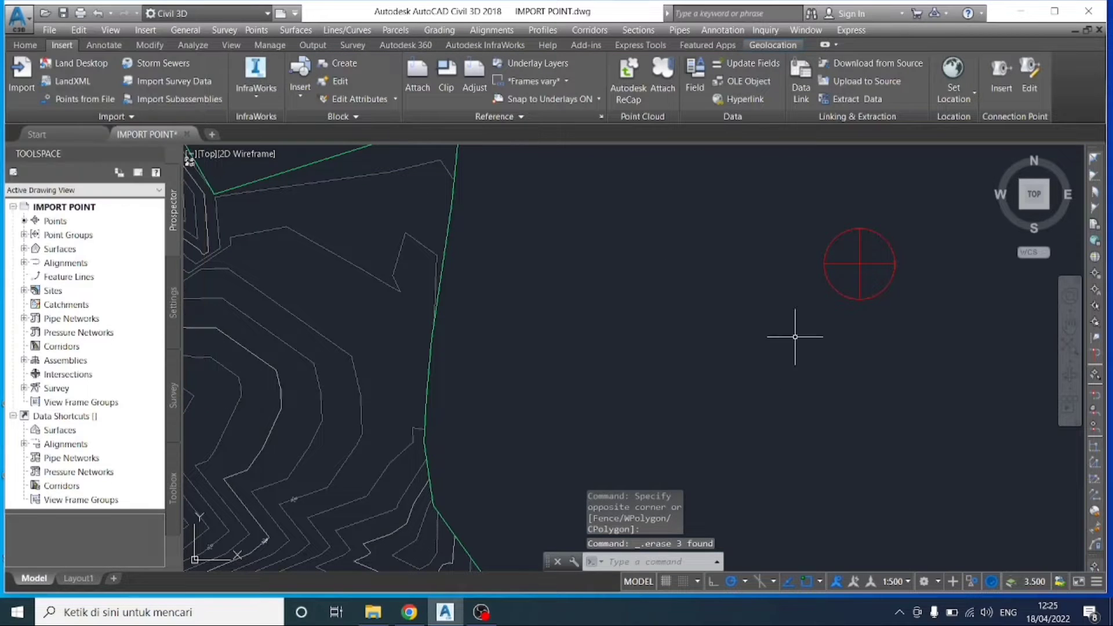
Step: Copy the crossed-circle block to three new spots between it and the surface boundary
click(901, 346)
click(809, 232)
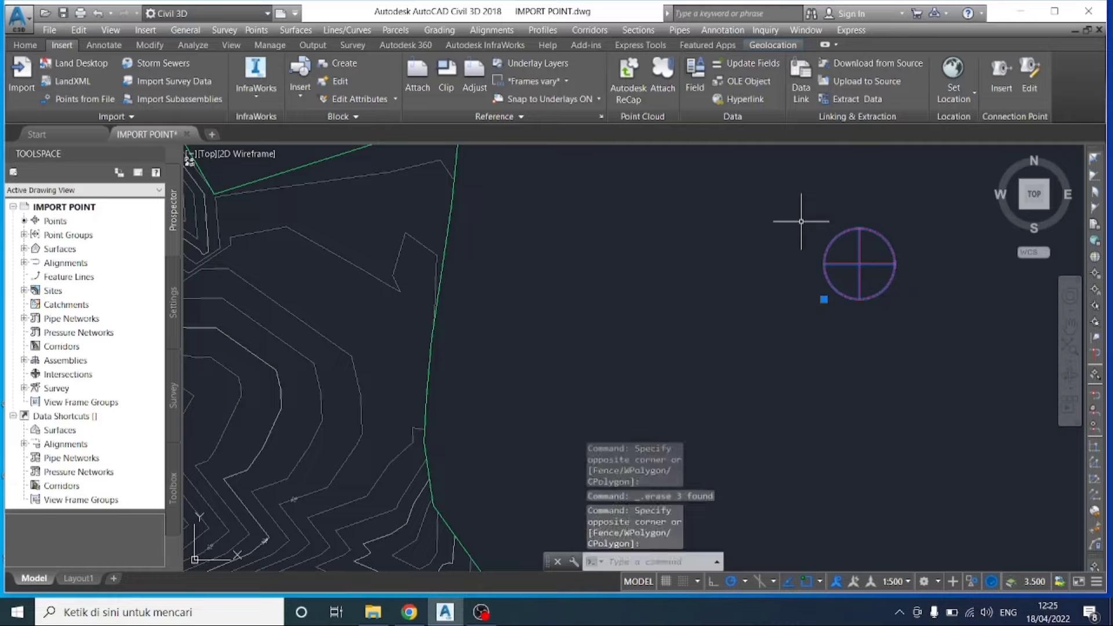
text(c)
key(Return)
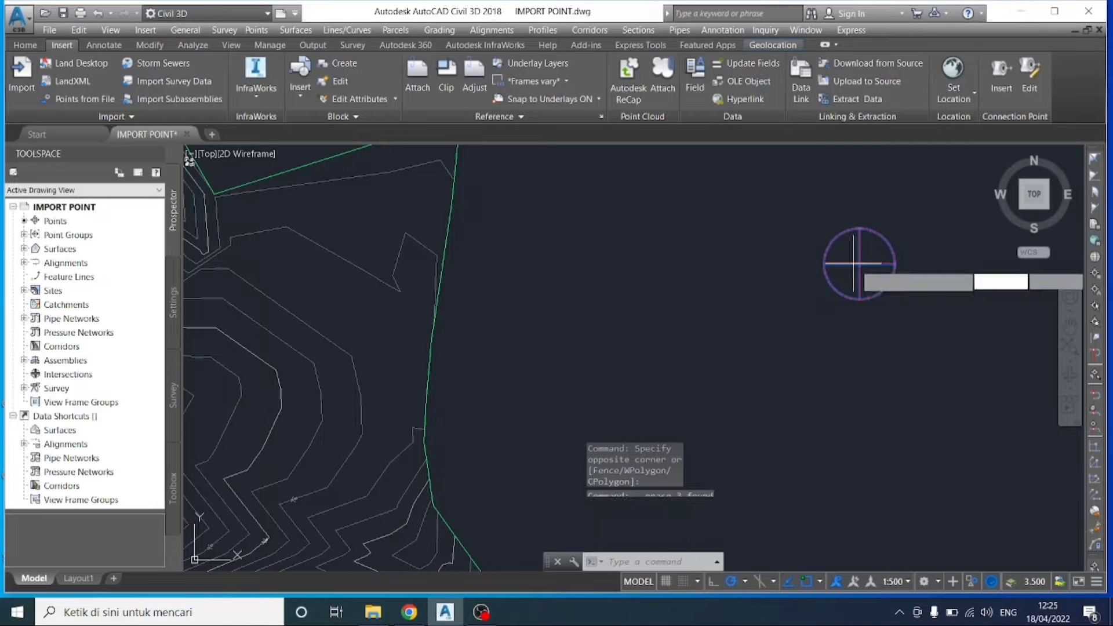
click(685, 268)
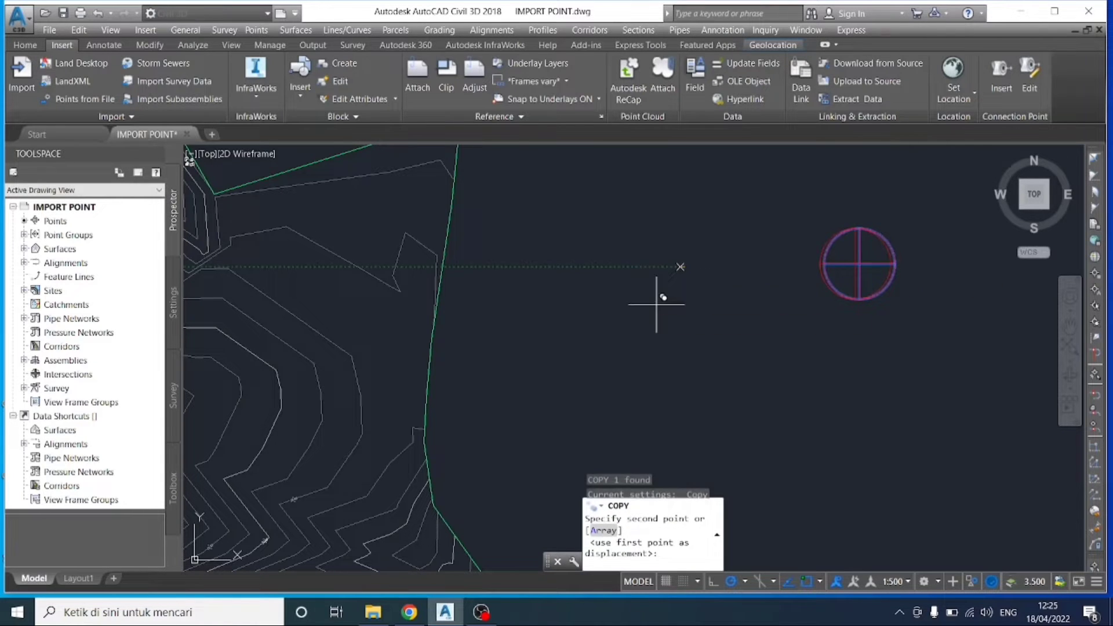
click(608, 326)
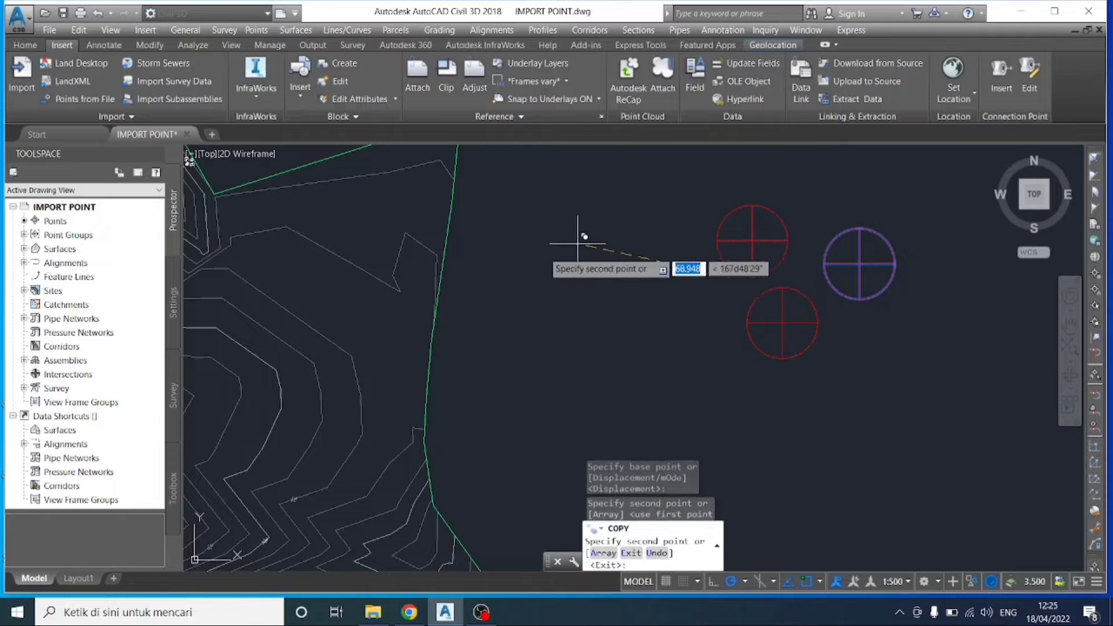
click(470, 348)
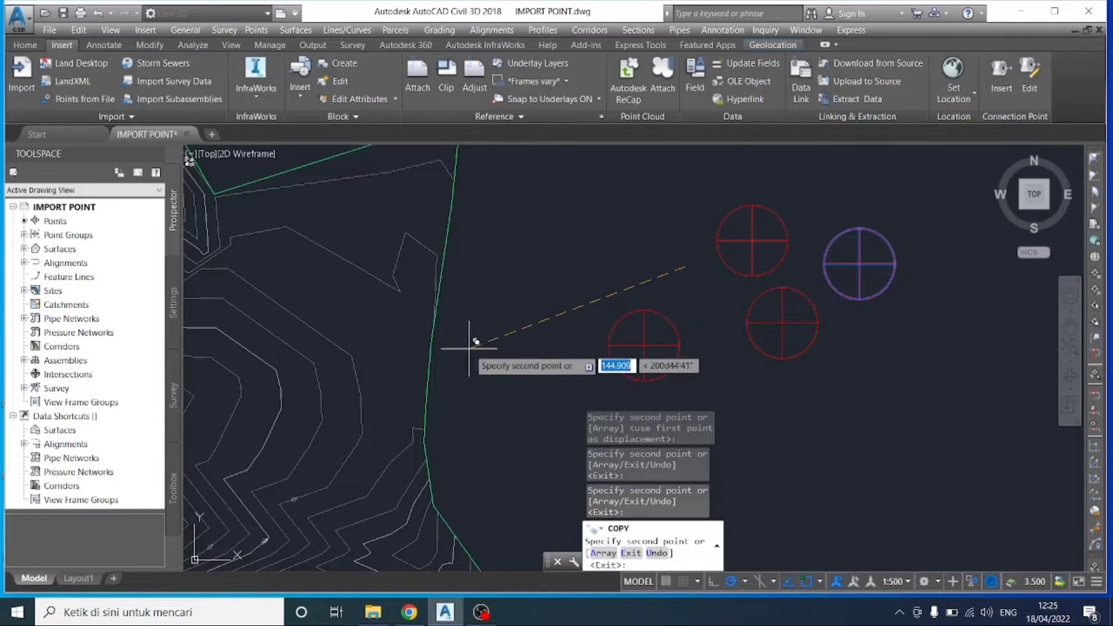
key(Return)
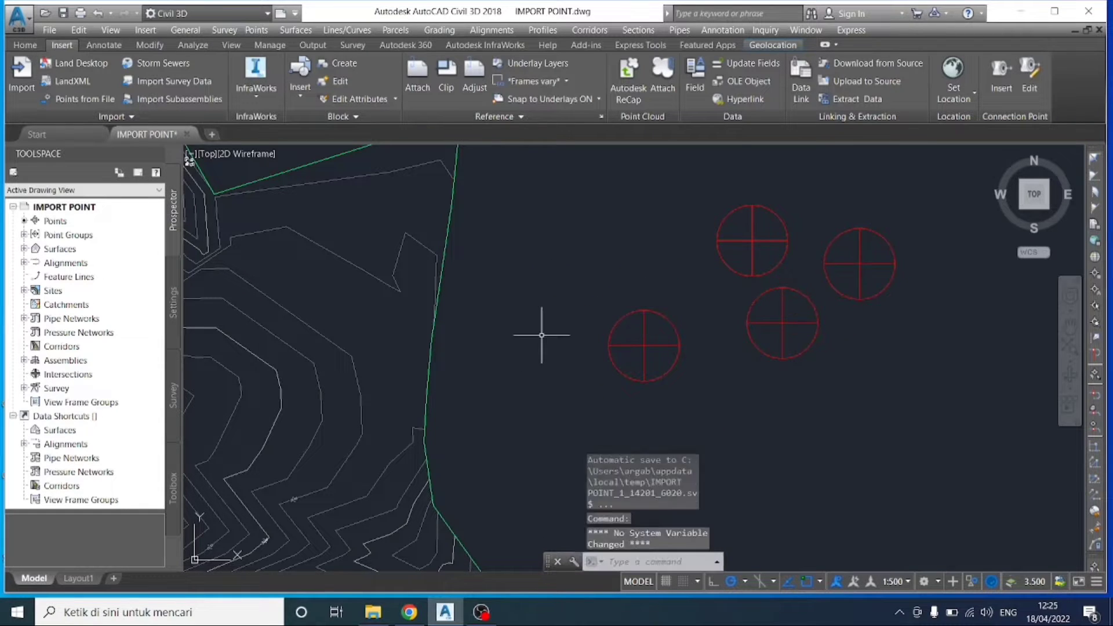
scroll(541, 335, down, 4)
click(603, 397)
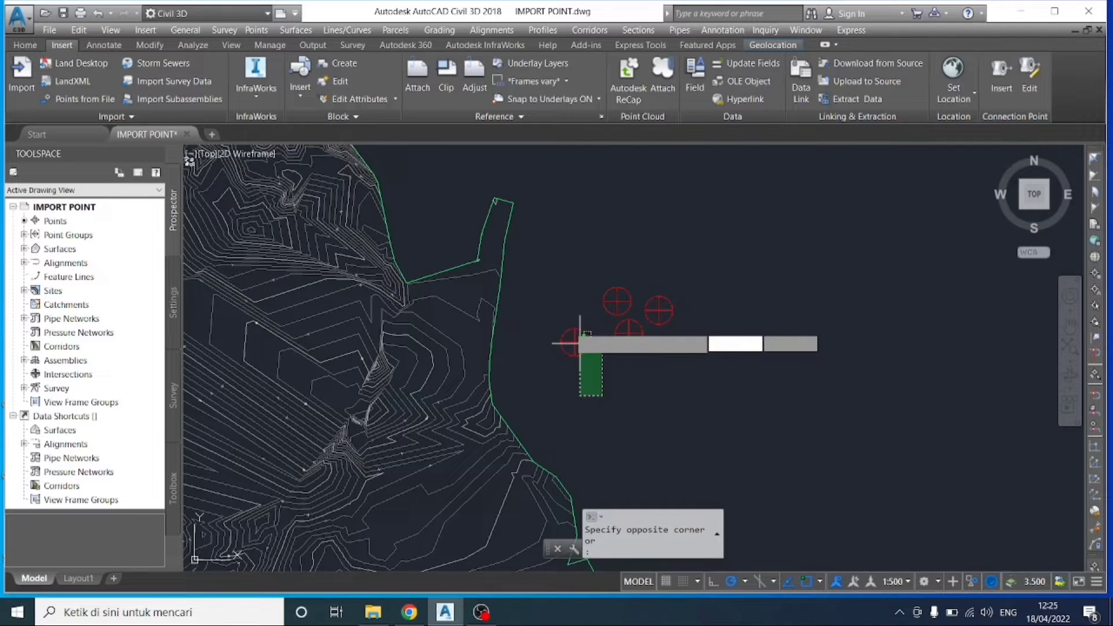
click(530, 291)
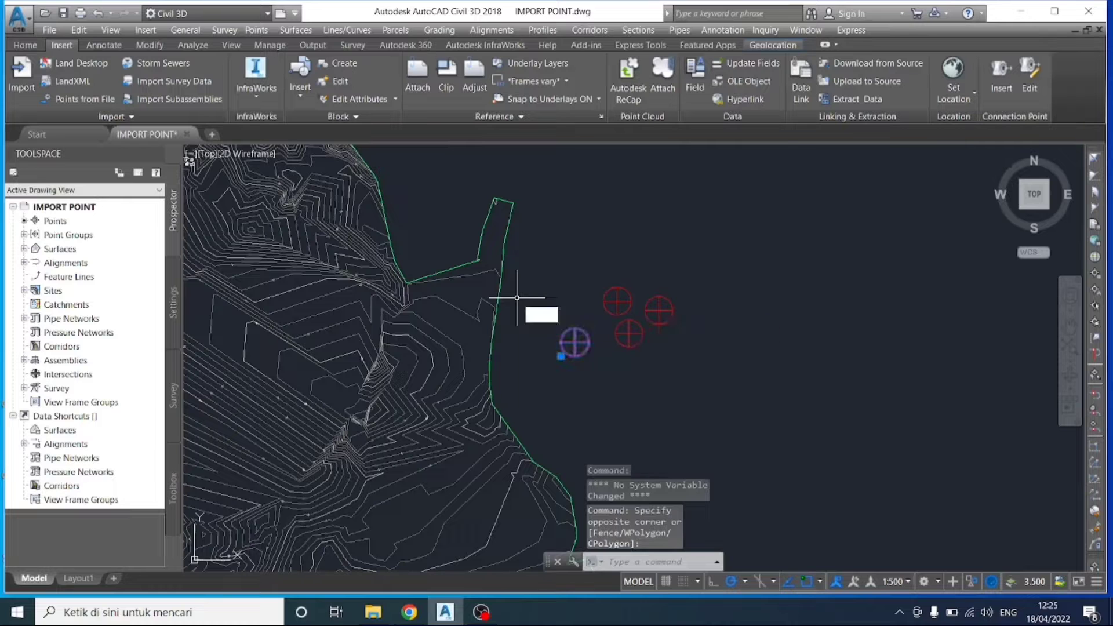
key(Escape)
scroll(368, 328, down, 2)
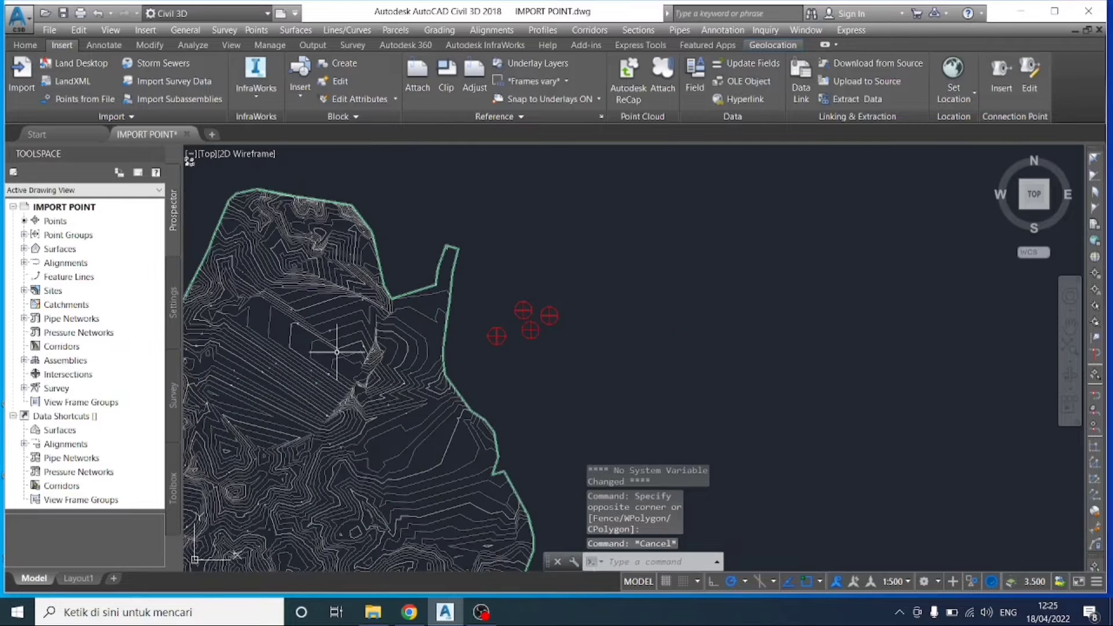
middle_drag(337, 352, 490, 281)
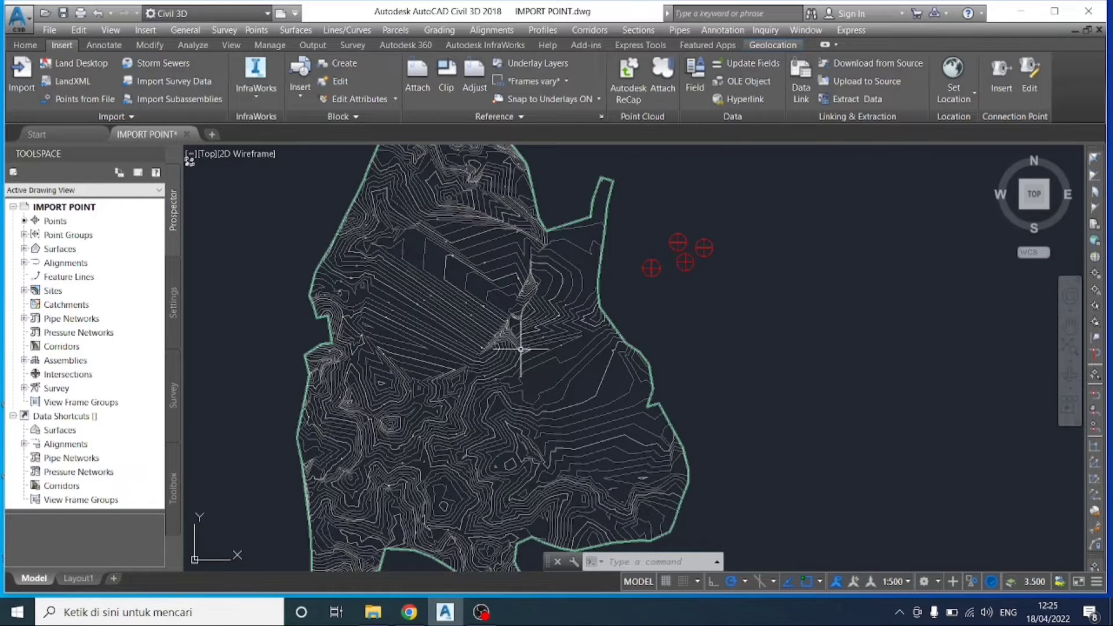
Step: Analyse the contour surface by Elevations using 5 ranges, and apply the analysis in its surface properties
click(453, 328)
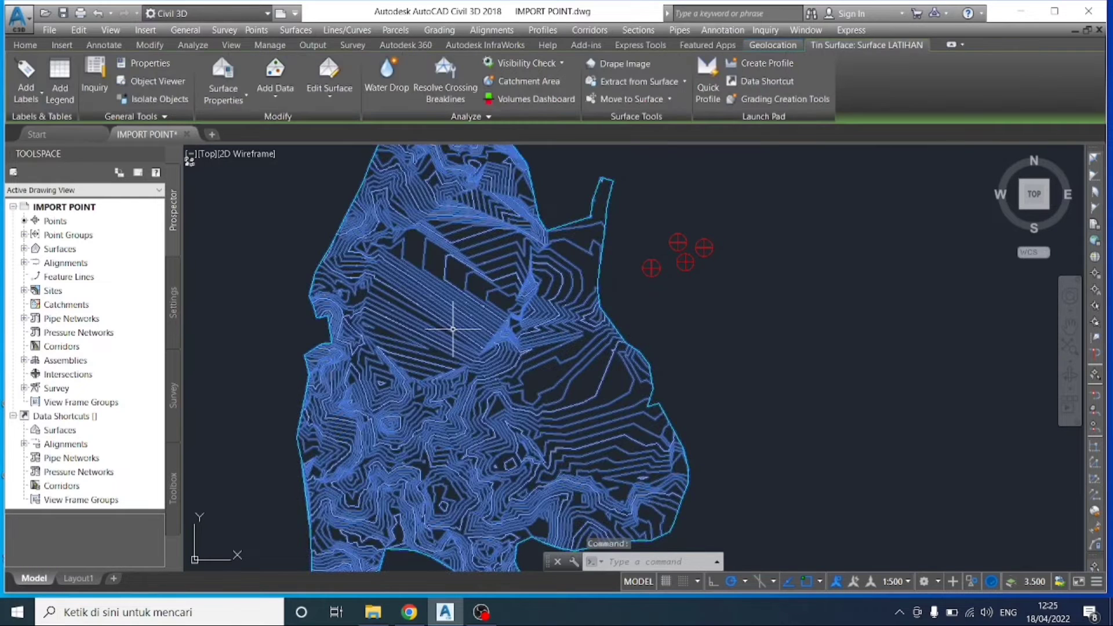
right_click(453, 328)
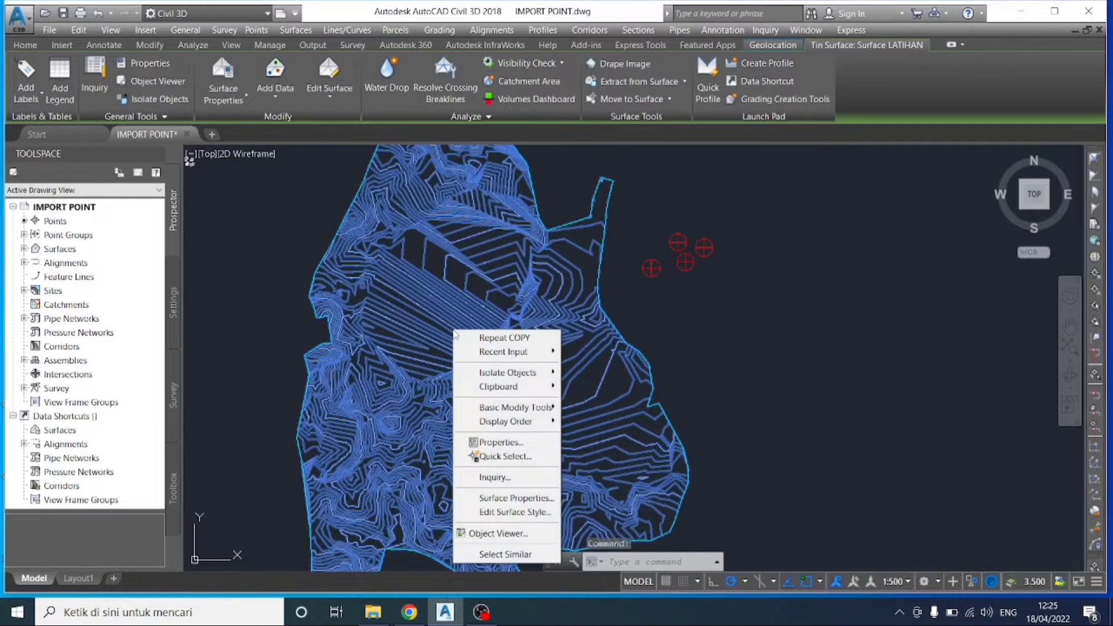
click(502, 499)
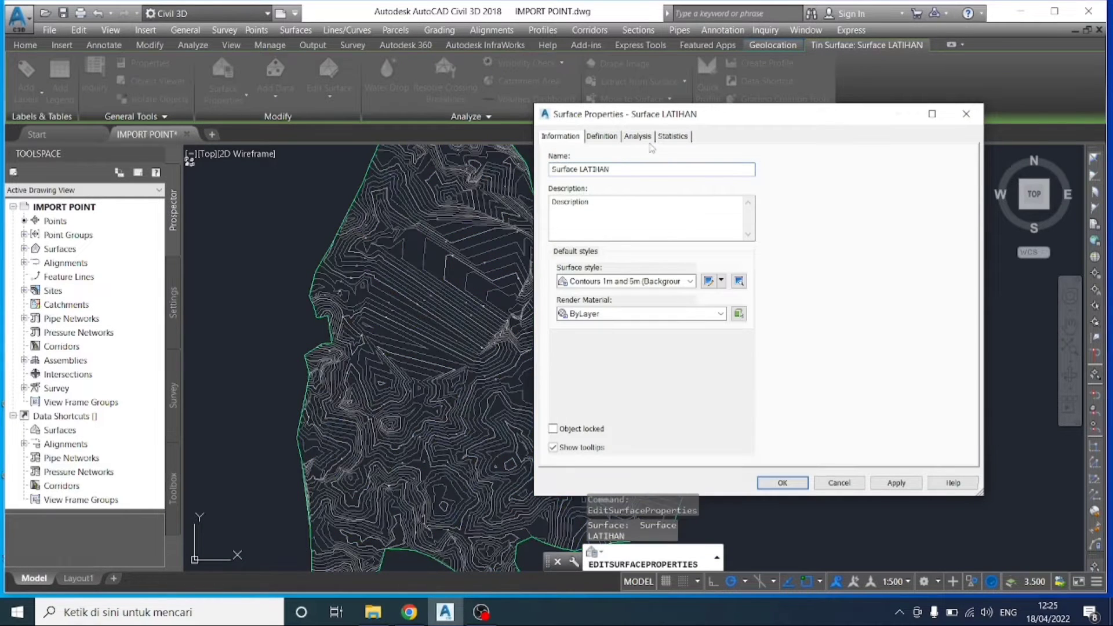
click(643, 137)
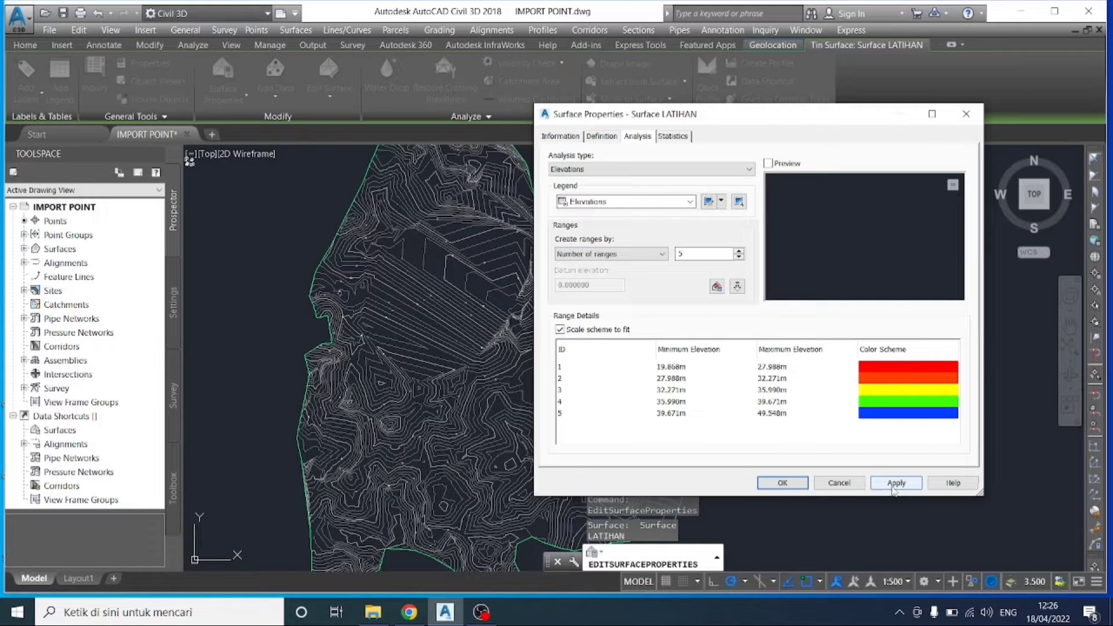
click(894, 483)
click(782, 483)
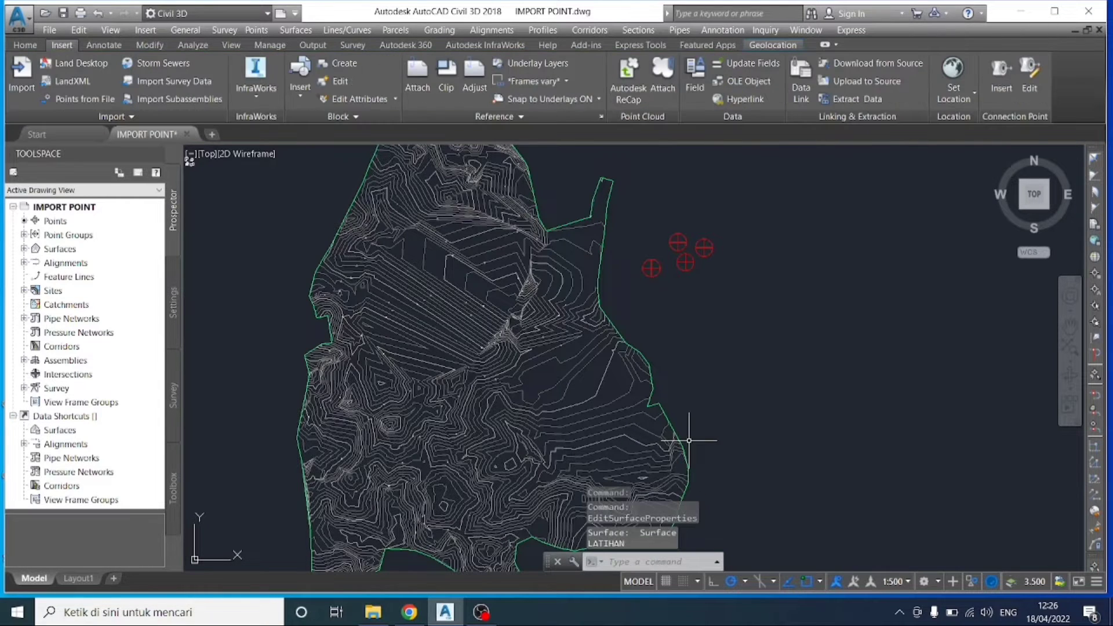
Step: Change the surface style of Surface LATIHAN to Elevation Banding (2D) and apply it
scroll(574, 399, down, 3)
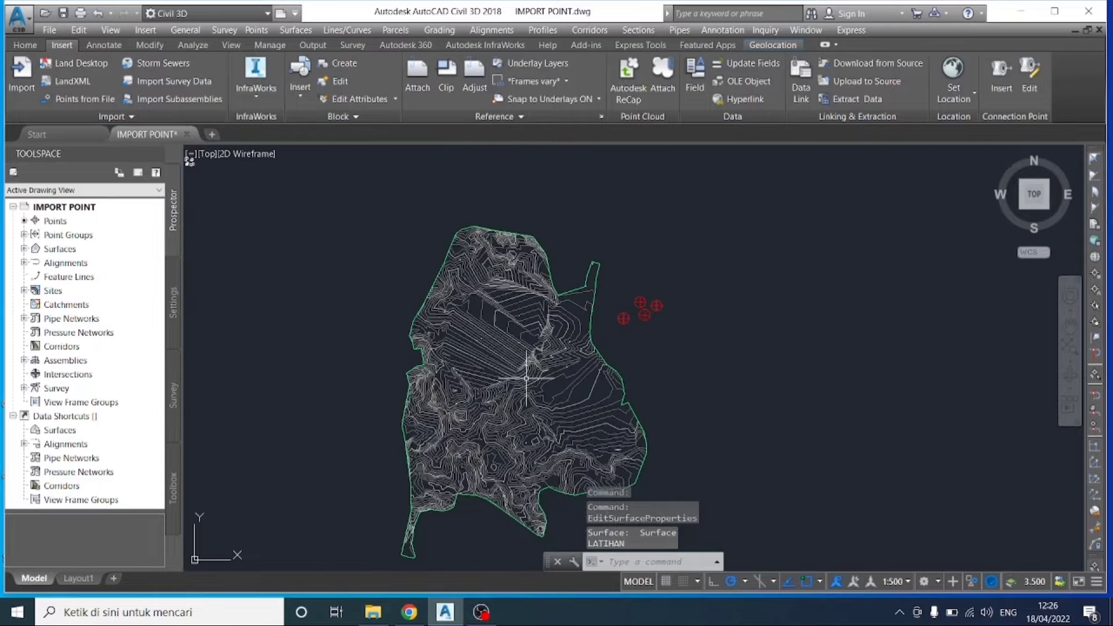
click(527, 378)
right_click(527, 380)
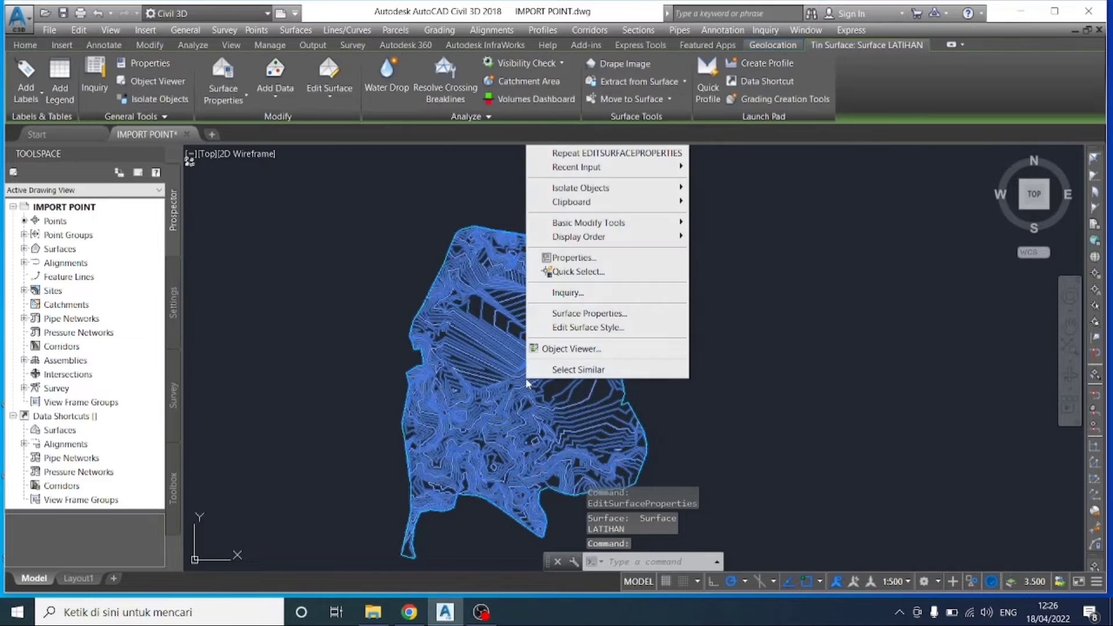
click(576, 313)
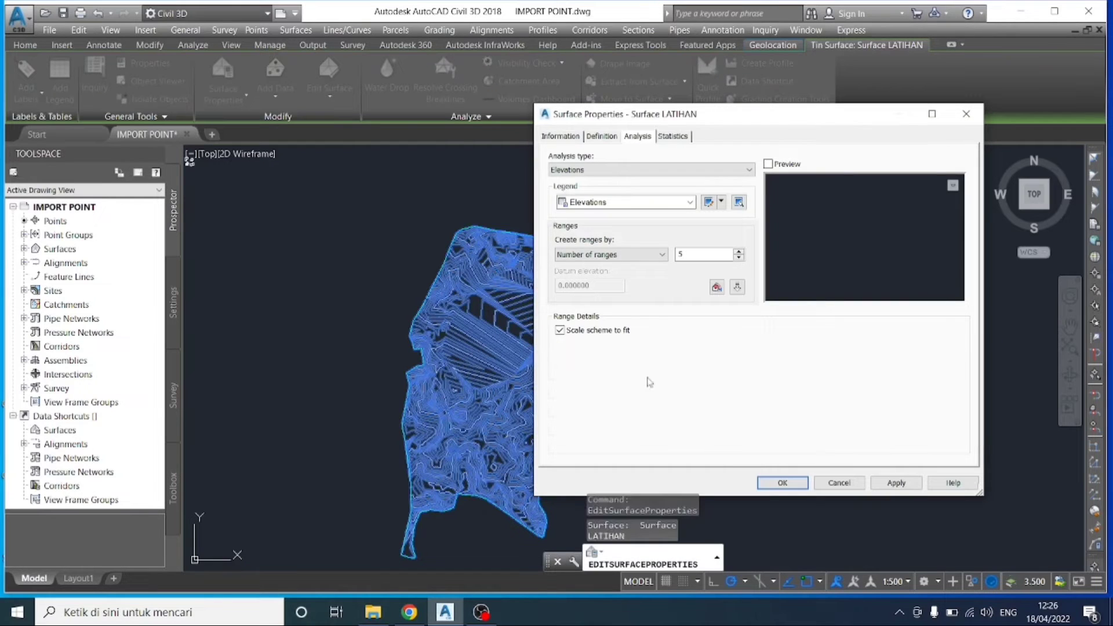
click(571, 141)
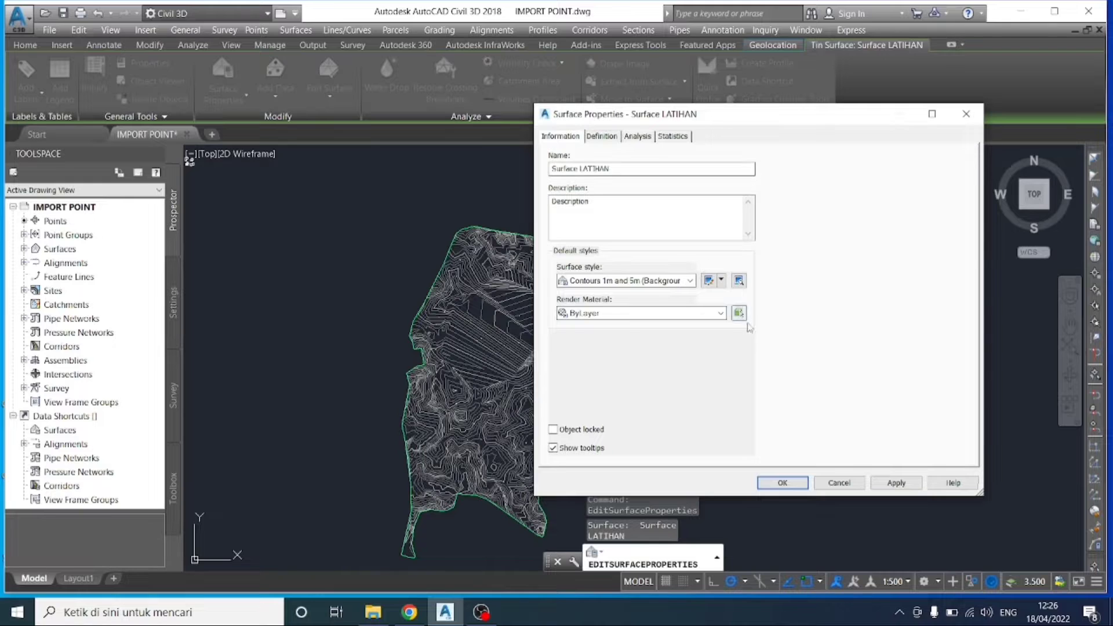
click(719, 313)
click(690, 280)
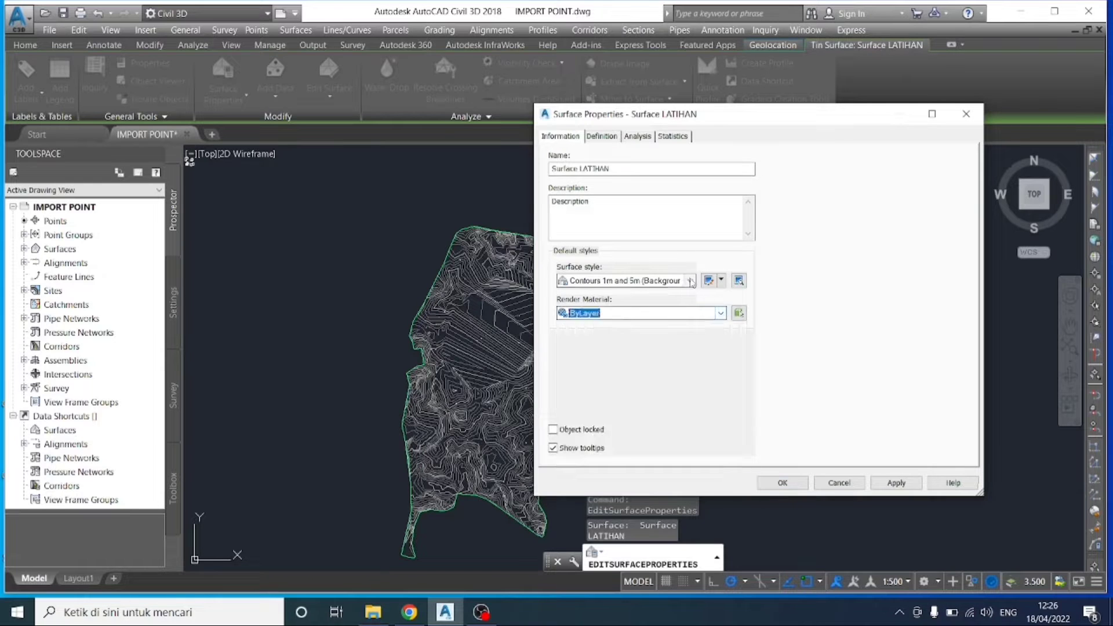
click(690, 281)
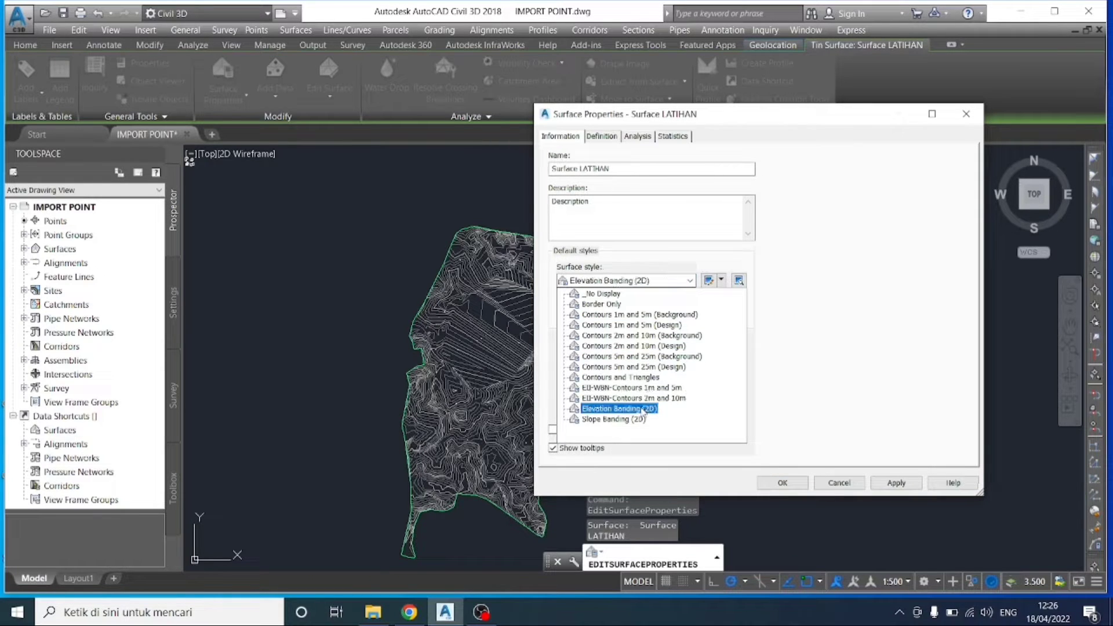
click(619, 408)
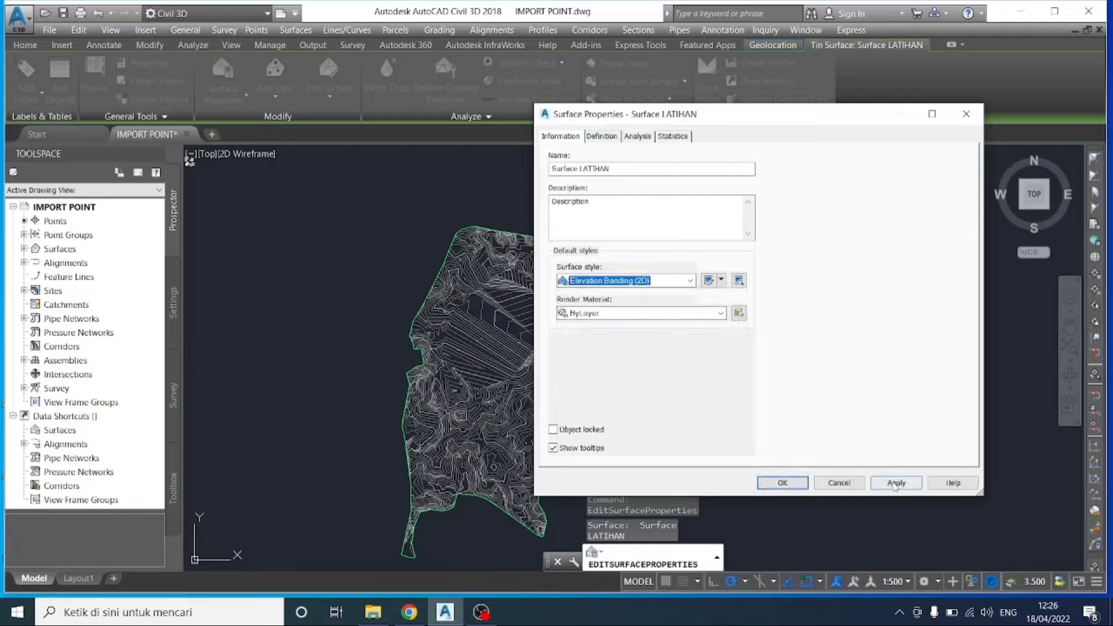
click(895, 483)
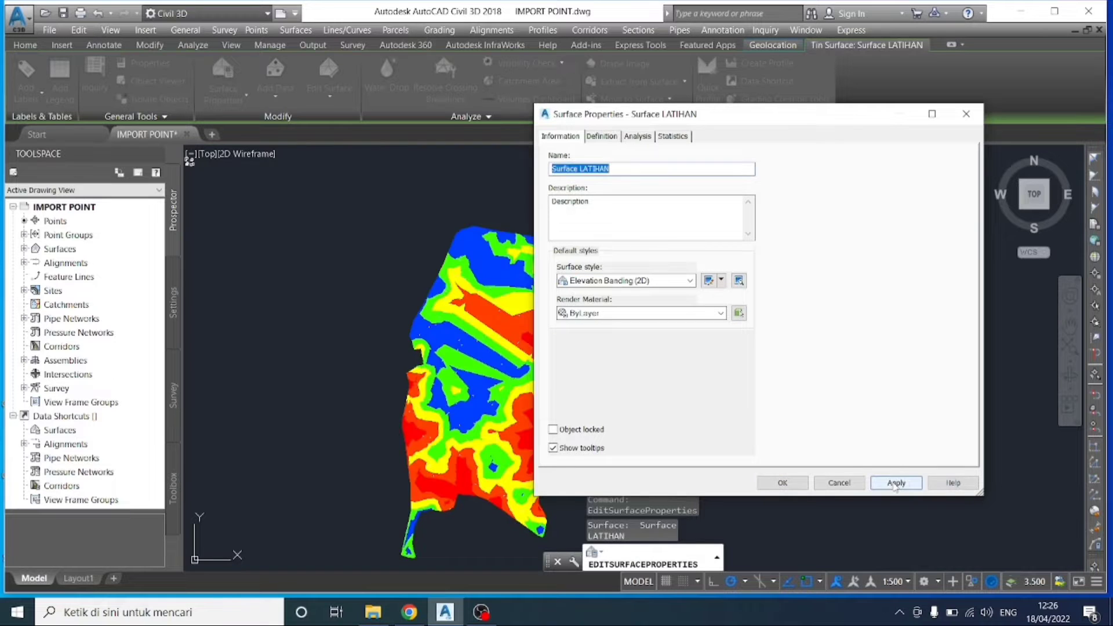
click(794, 484)
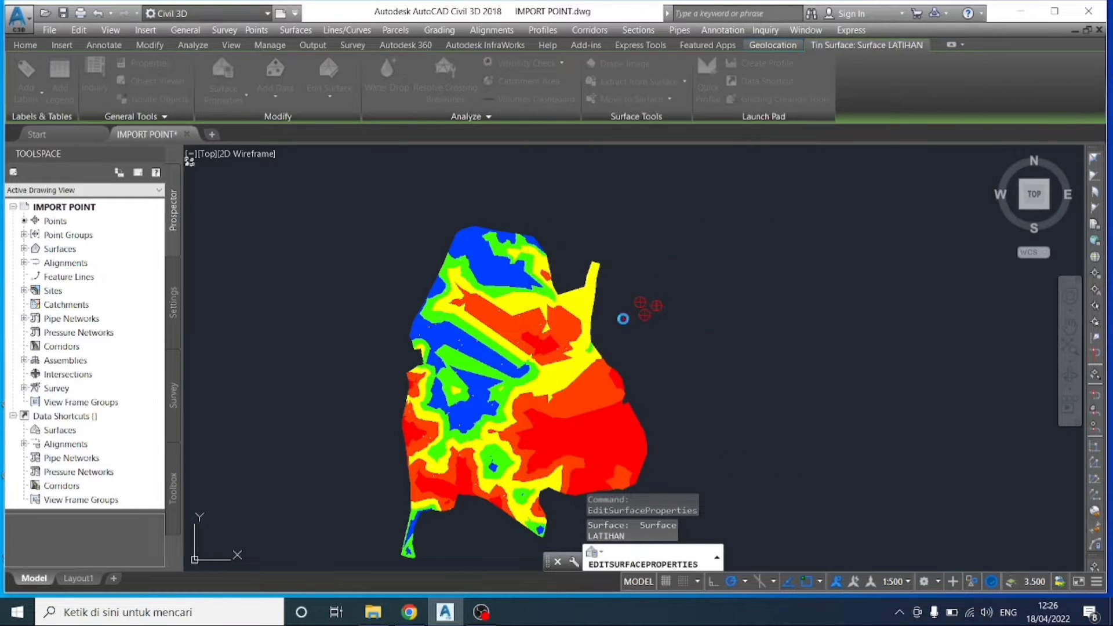
Step: Move the crossed-circle block nearest the surface by its centre onto the yellow band below the surface's northeastern arm
scroll(632, 331, up, 4)
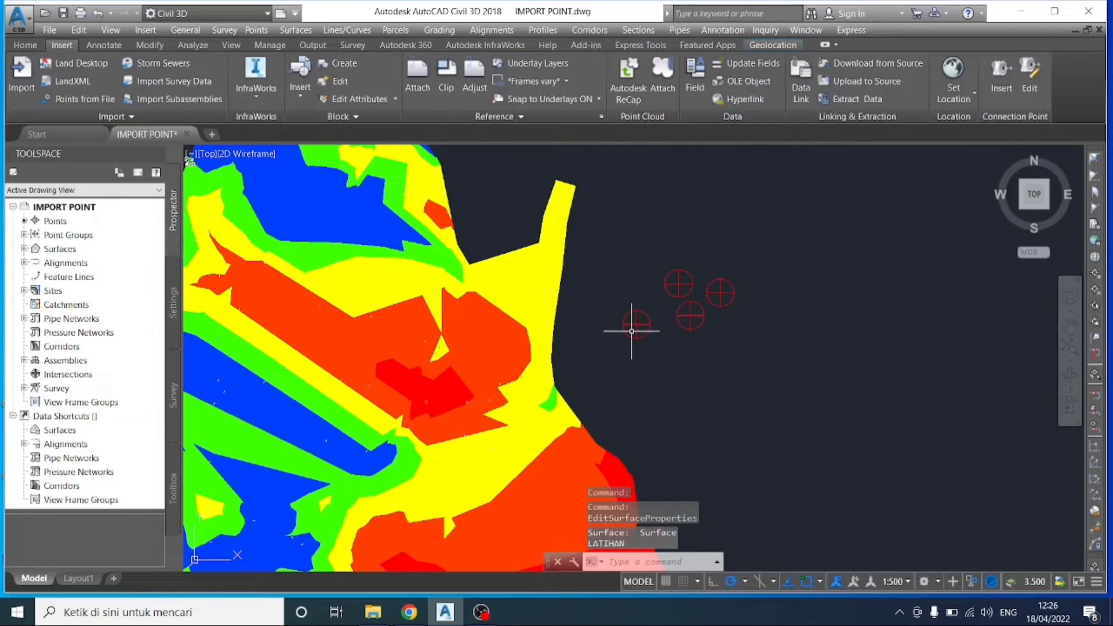
click(652, 357)
click(611, 295)
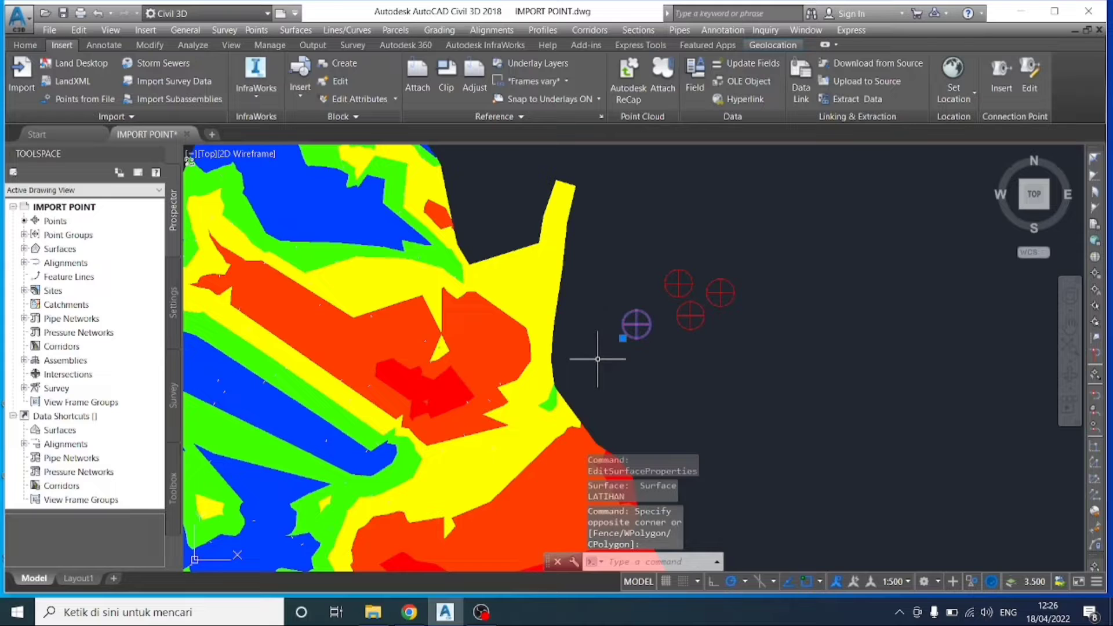
text(M)
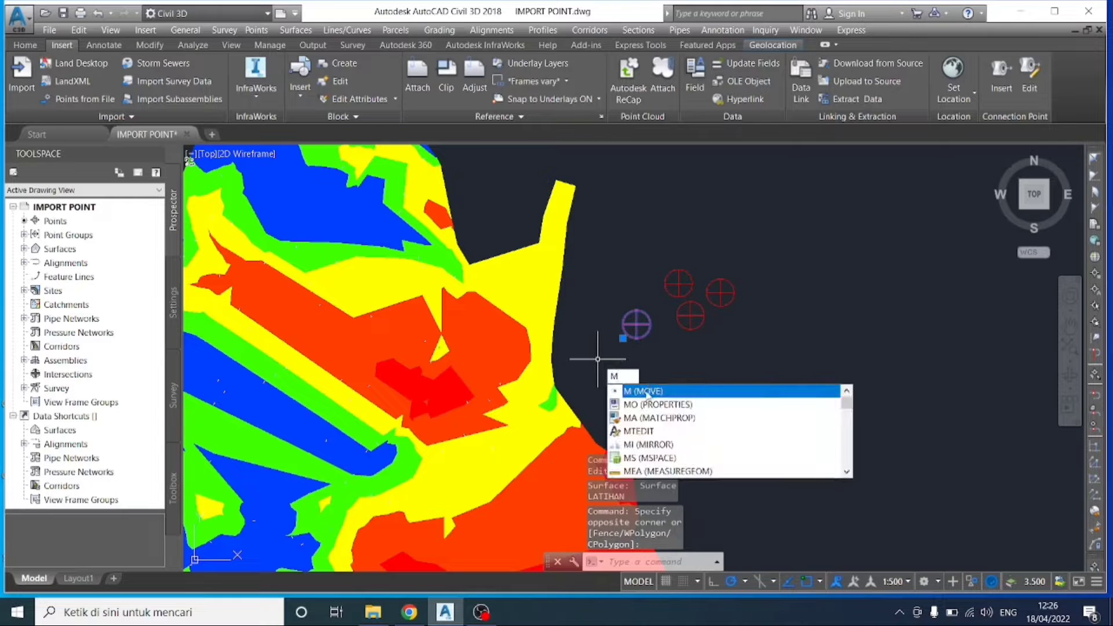
key(Return)
click(636, 321)
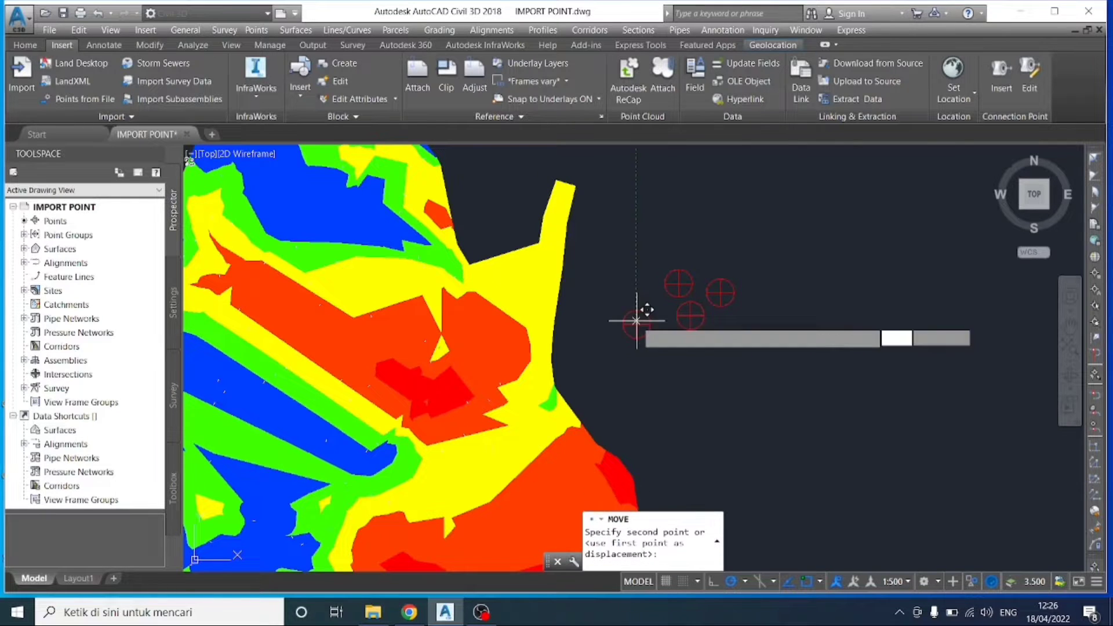
click(517, 278)
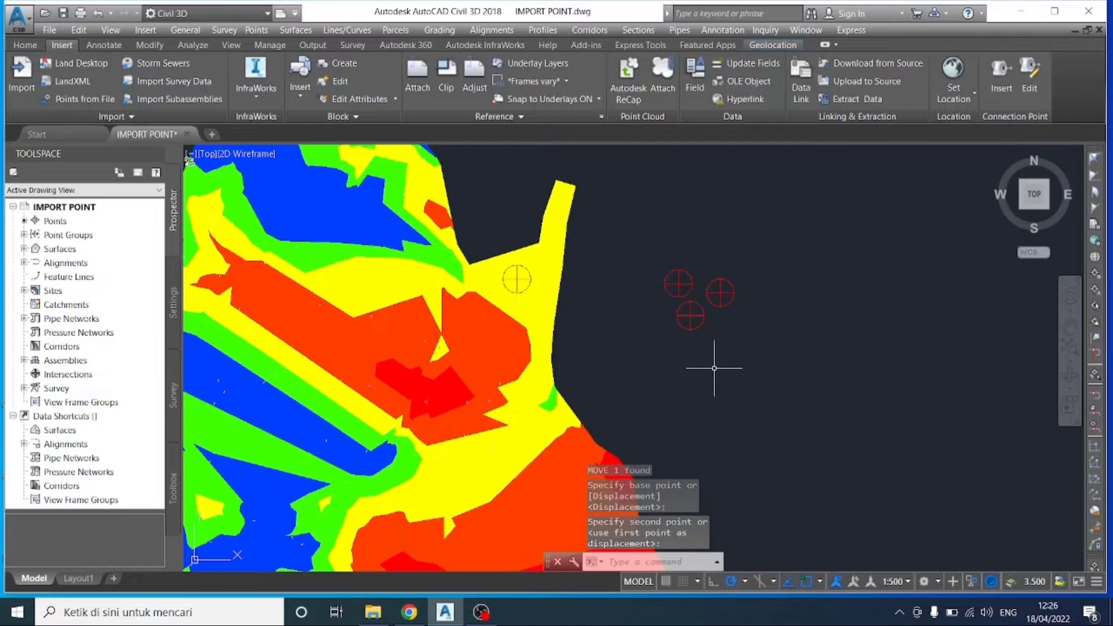
Step: Move the southernmost of the three remaining outside blocks by its centre onto the yellow-green band at the surface's northwestern side
click(723, 352)
click(669, 311)
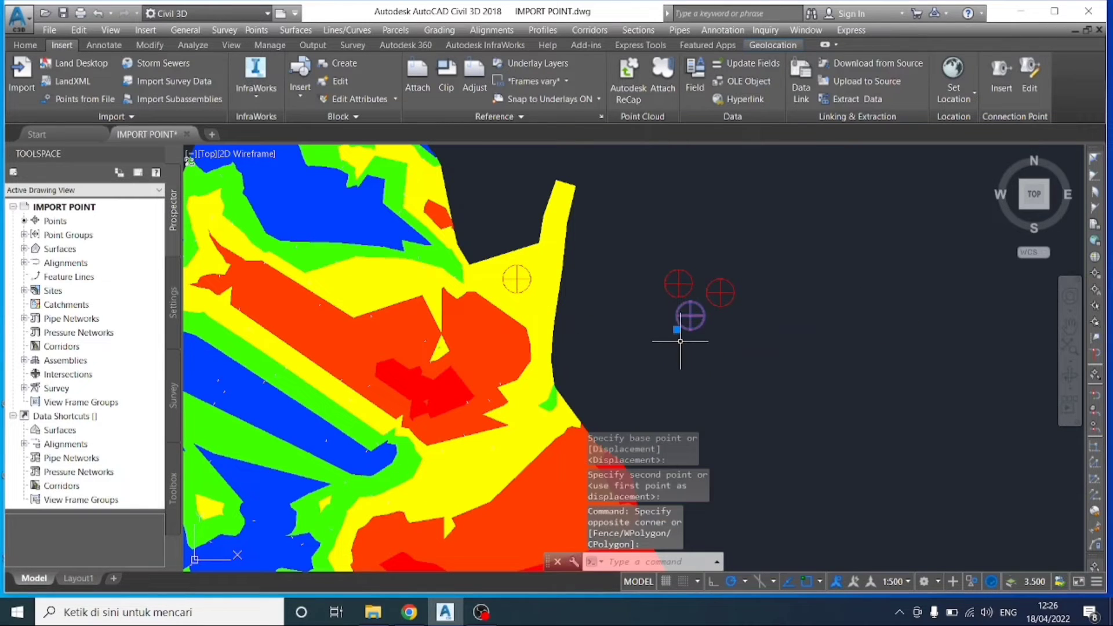
text(m)
key(Return)
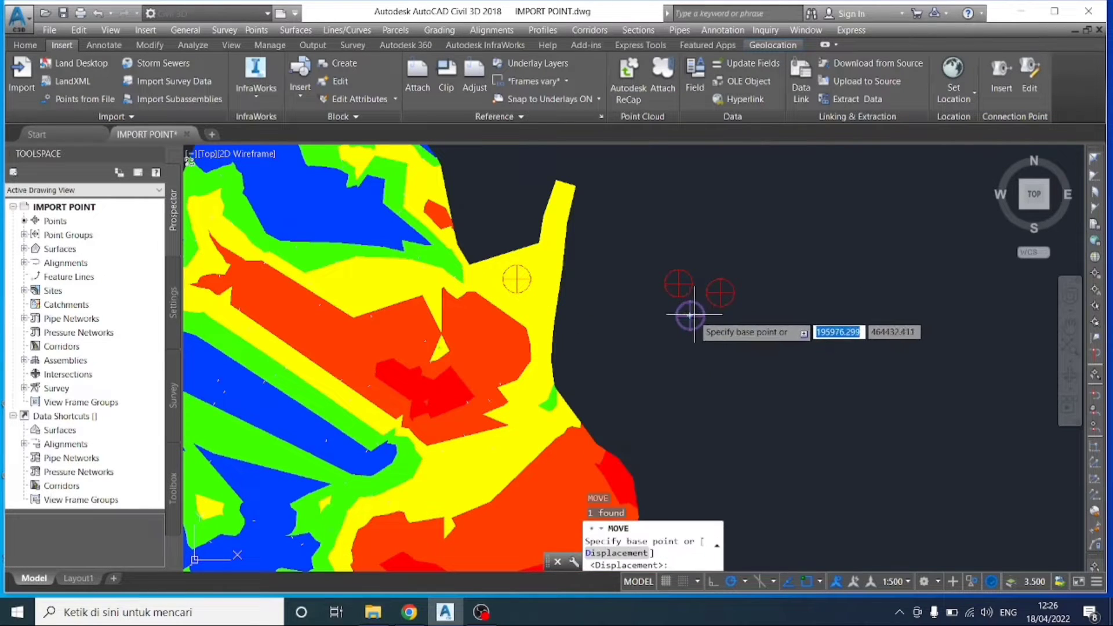
click(690, 316)
scroll(412, 334, down, 4)
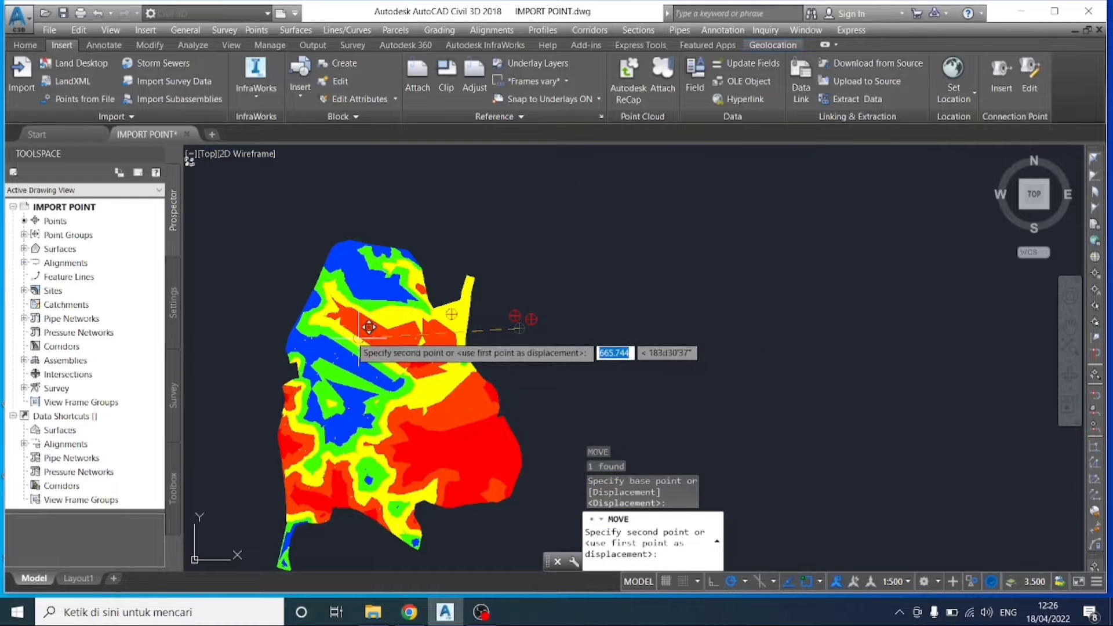
click(324, 328)
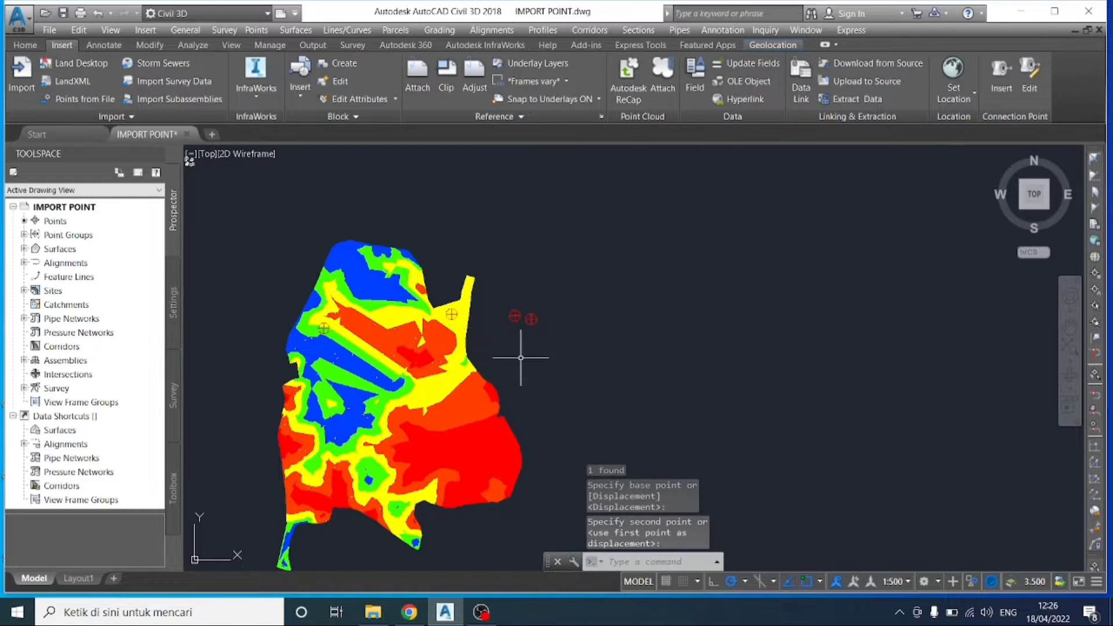
Step: Move the western of the two remaining outside blocks by its centre onto the yellow band in the middle of the surface
scroll(510, 342, up, 4)
click(527, 318)
click(504, 262)
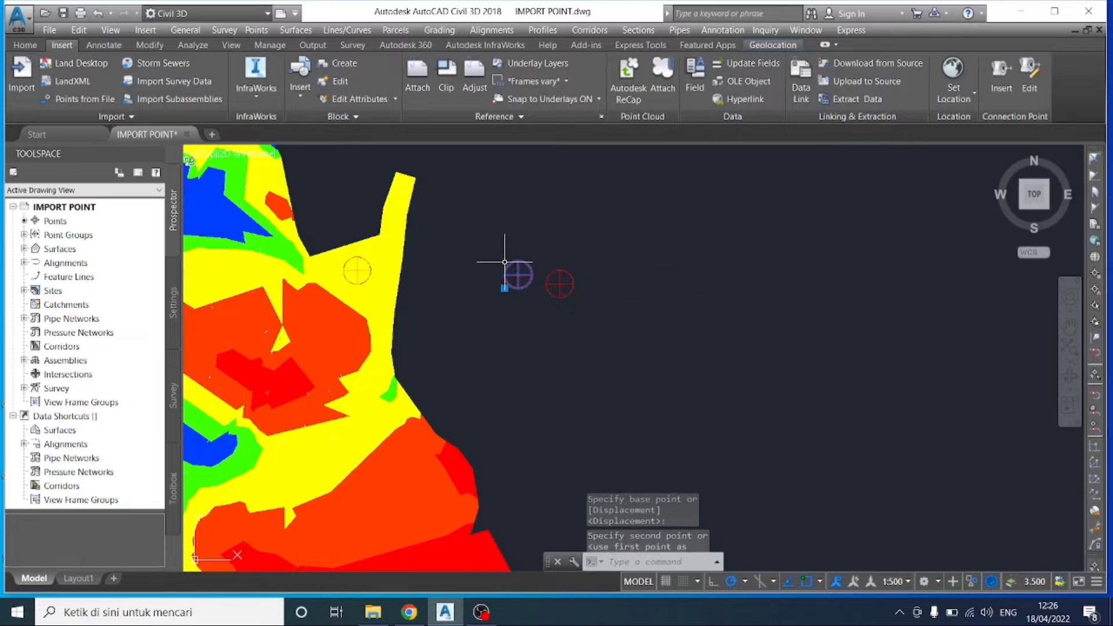
text(m)
key(Return)
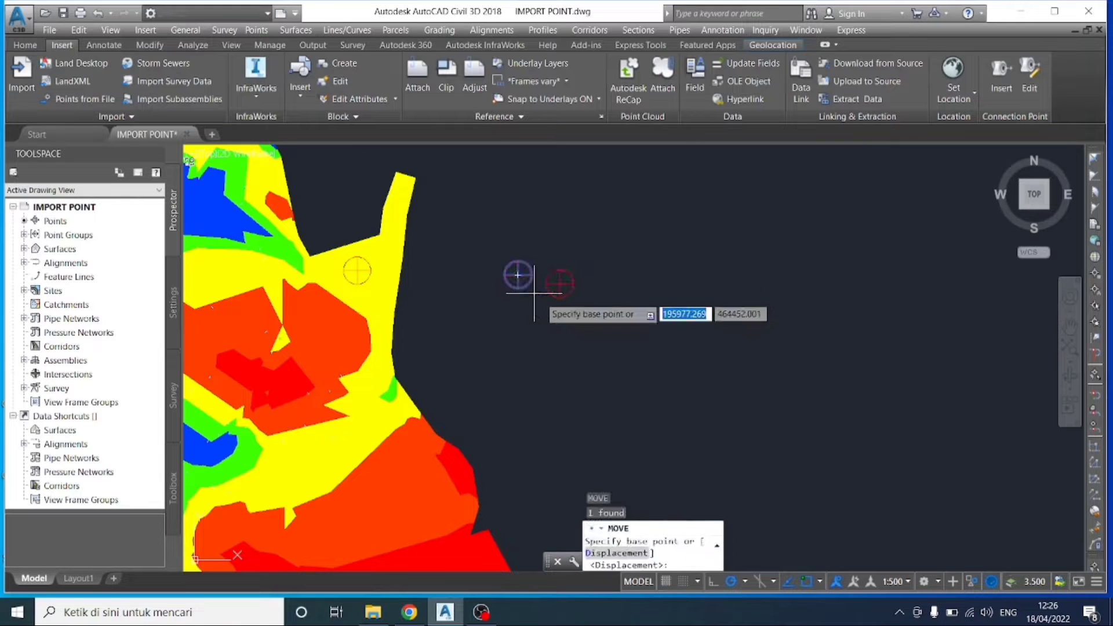
click(518, 274)
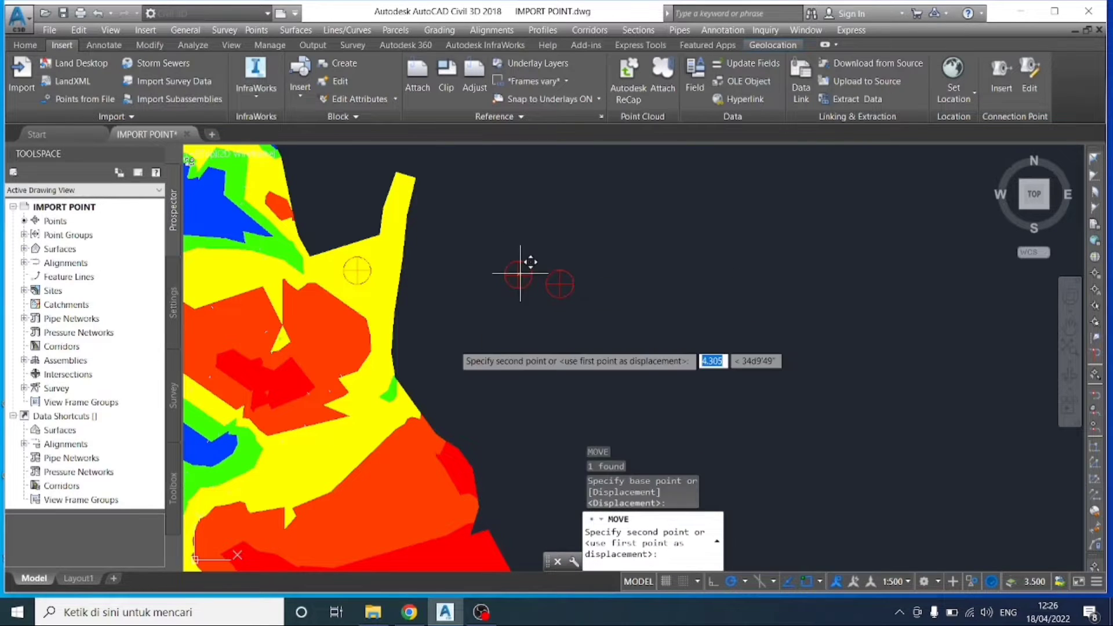
middle_drag(380, 409, 711, 314)
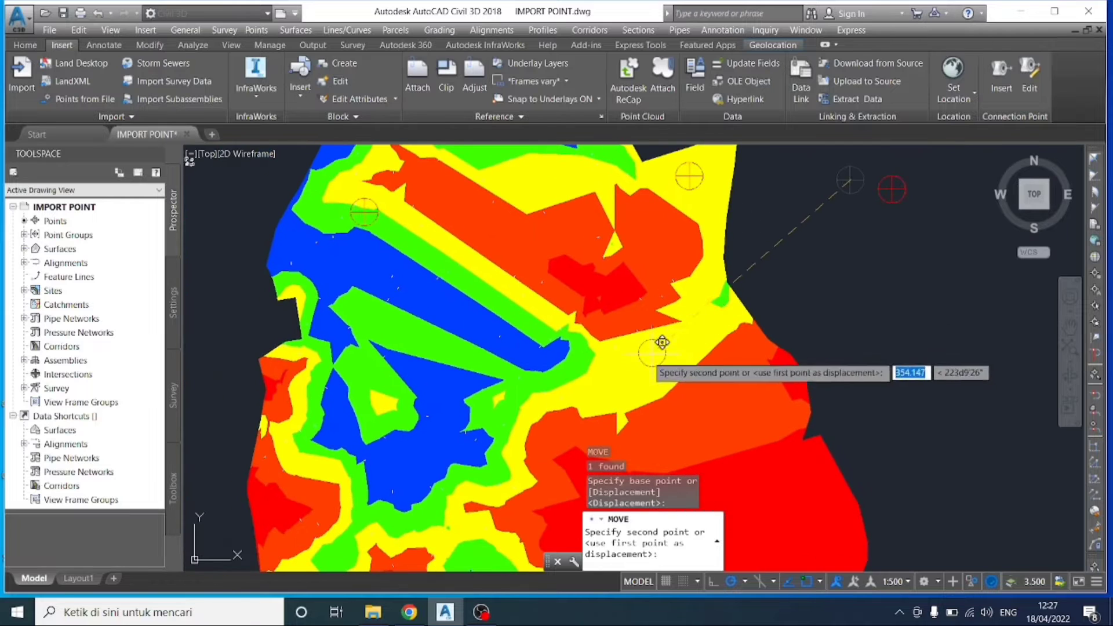
Step: Move the last outside crossed-circle block by its centre onto the green band at the southern edge of the central blue area
click(951, 218)
click(855, 168)
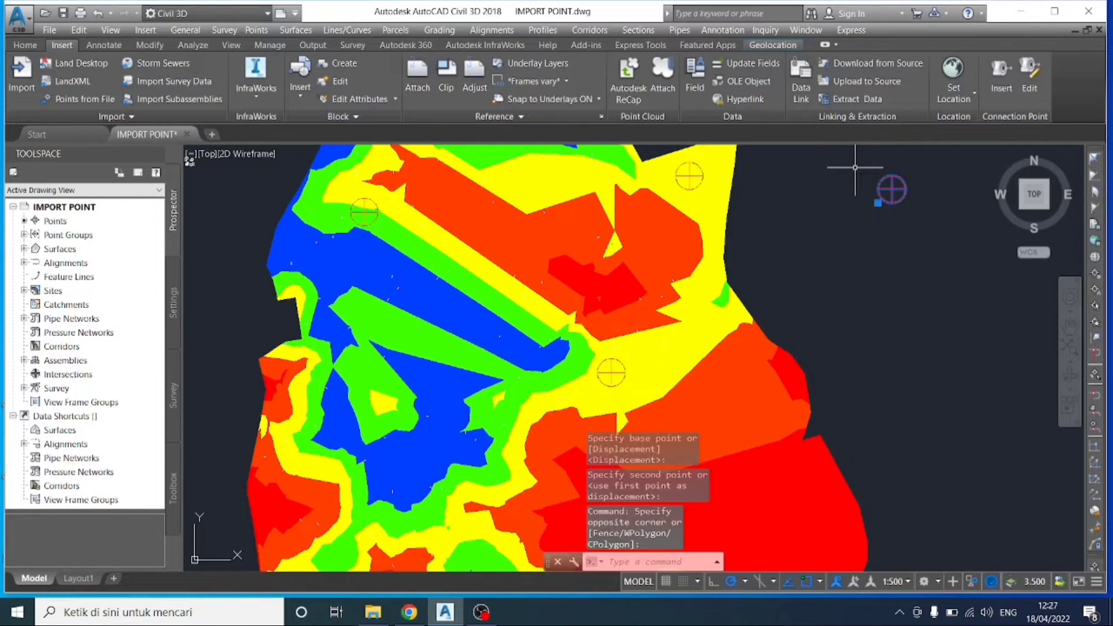
text(m)
key(Return)
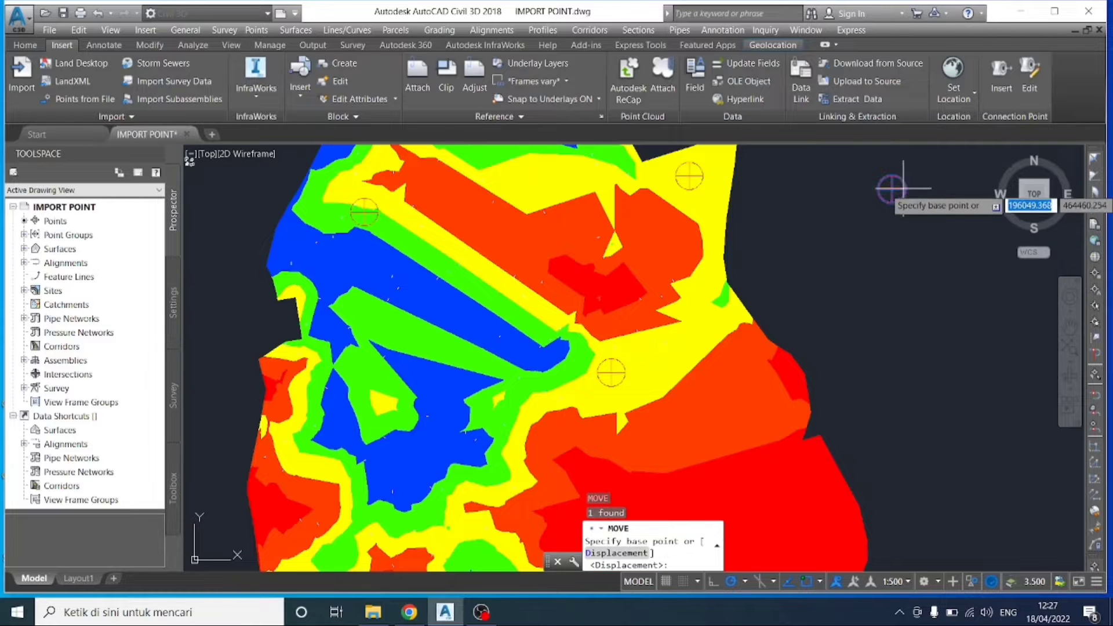
click(891, 189)
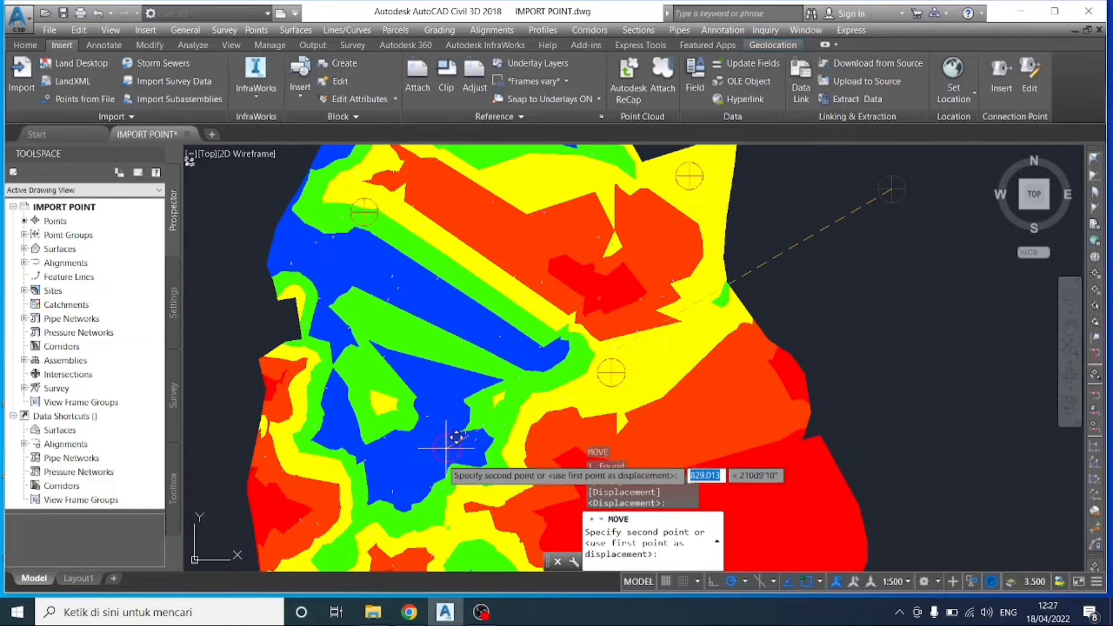
click(426, 503)
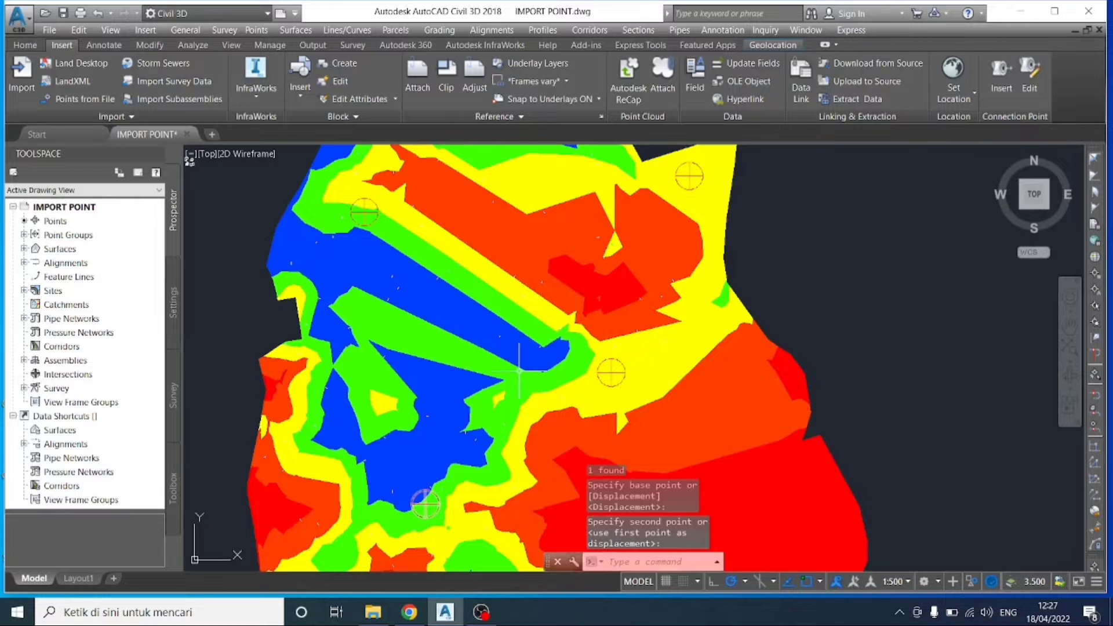
Step: Change the surface style of Surface LATIHAN to Contours 1m and 5m (Background)
scroll(519, 371, down, 2)
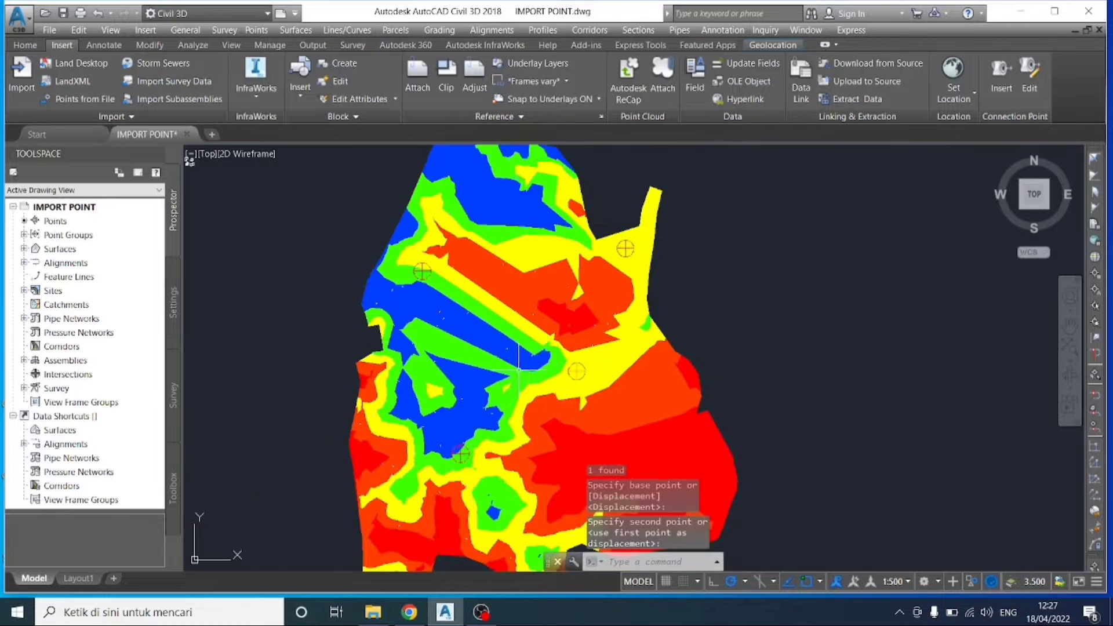
right_click(533, 320)
click(524, 326)
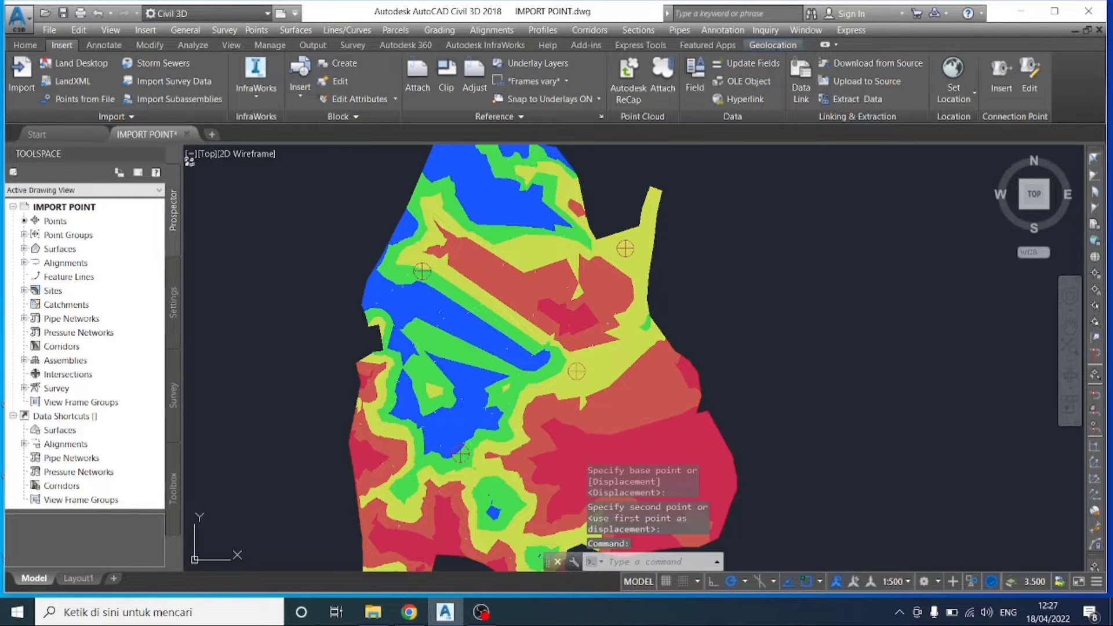
right_click(525, 323)
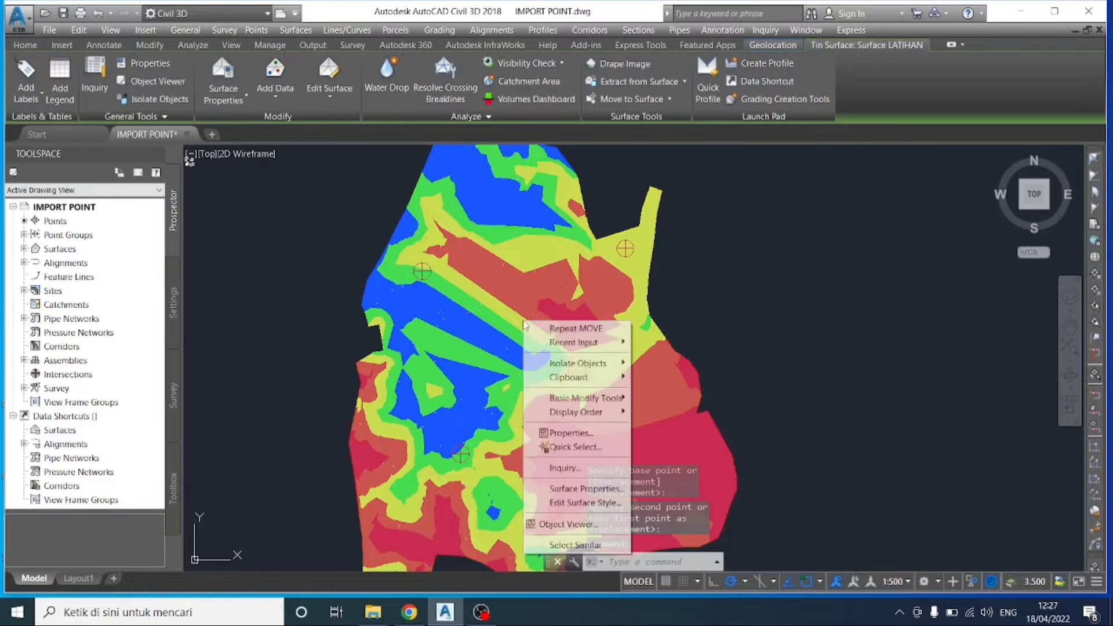
click(598, 490)
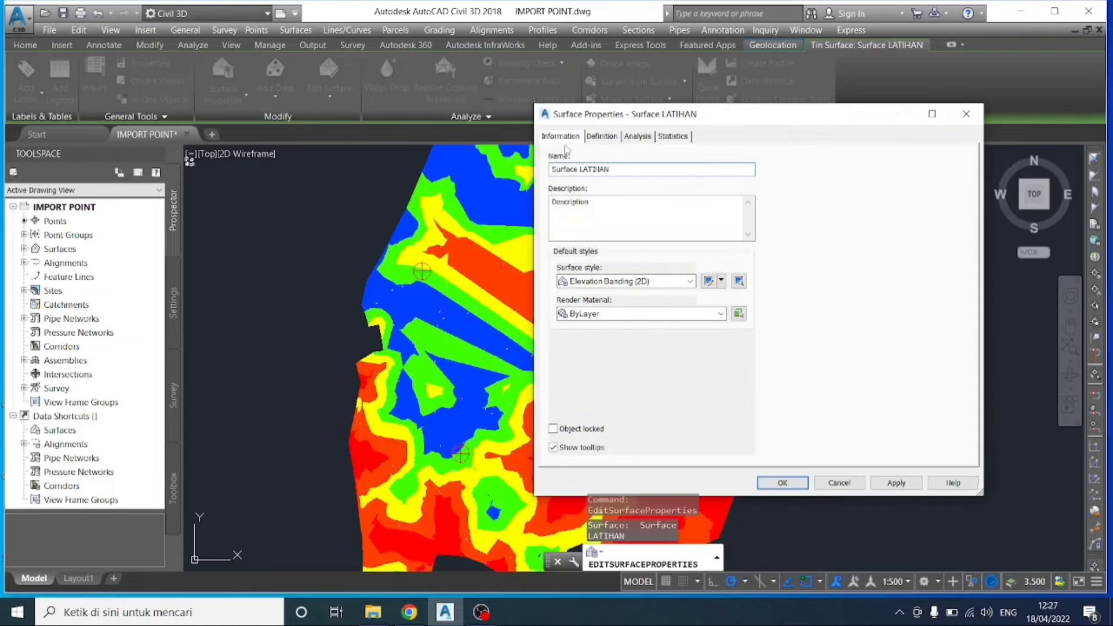
click(690, 282)
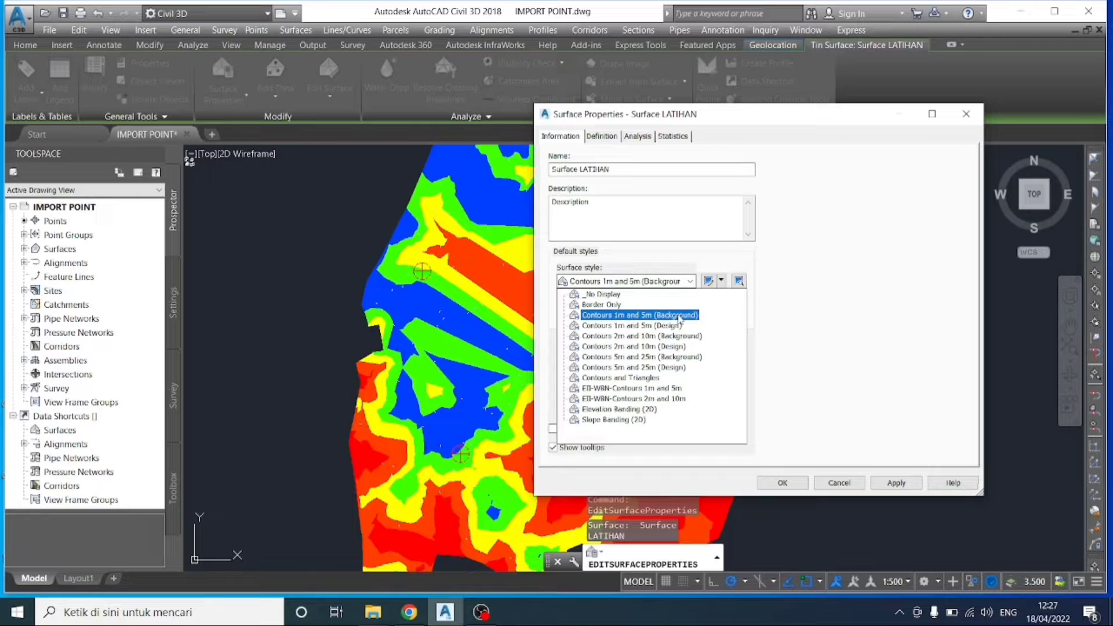
click(679, 317)
click(896, 483)
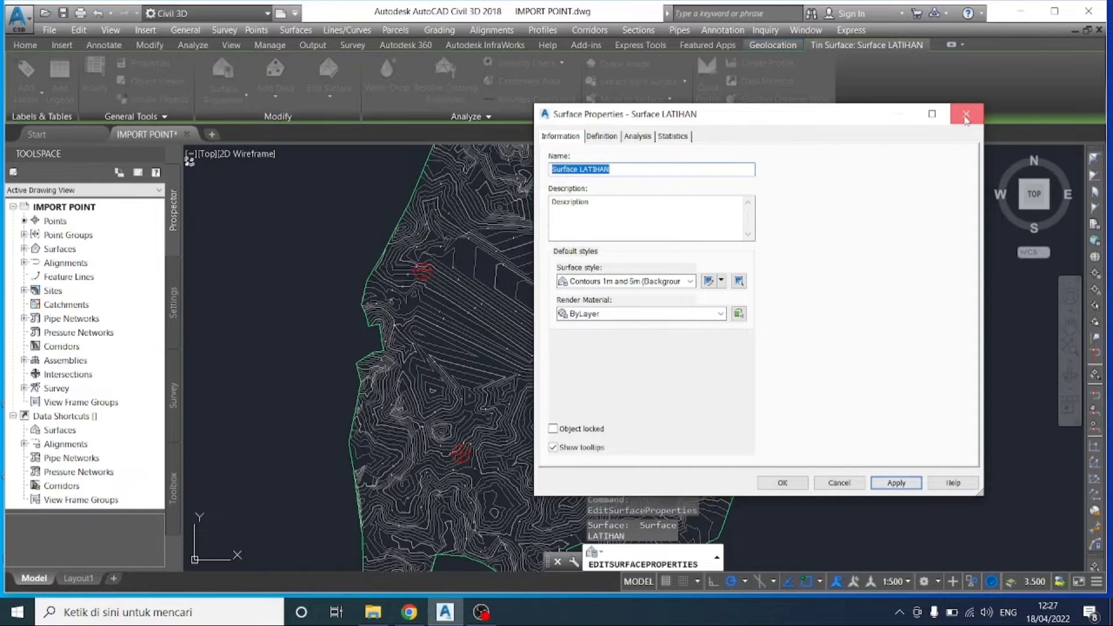
click(965, 114)
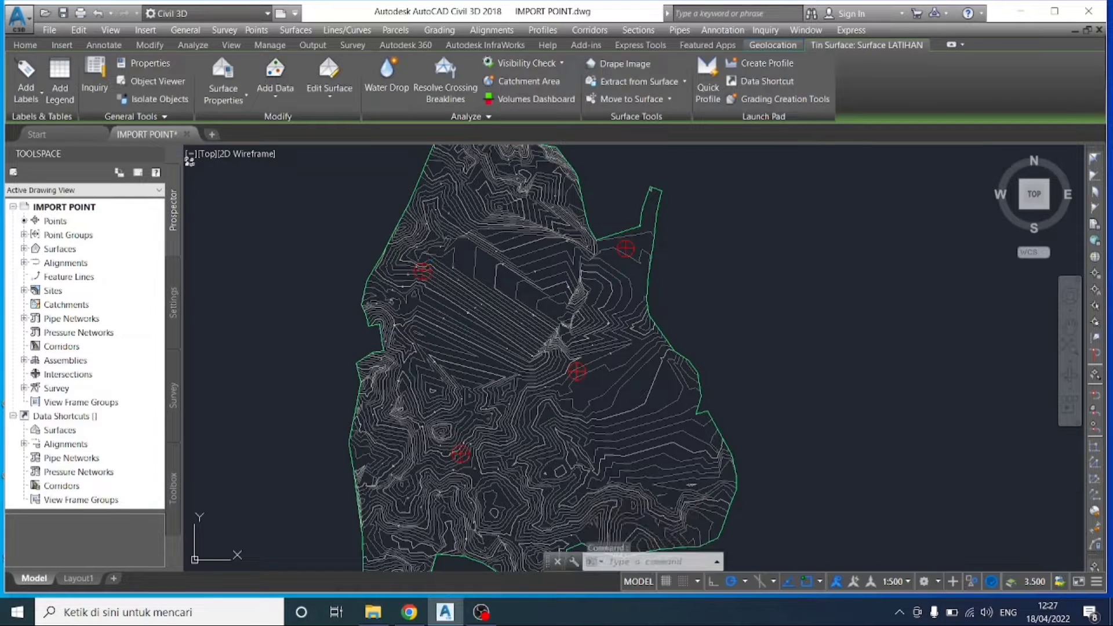
Step: Draw a polyline through the four crossed-circle centres, from the northeastern block via the northwestern and middle ones to the southwestern block
text(PL)
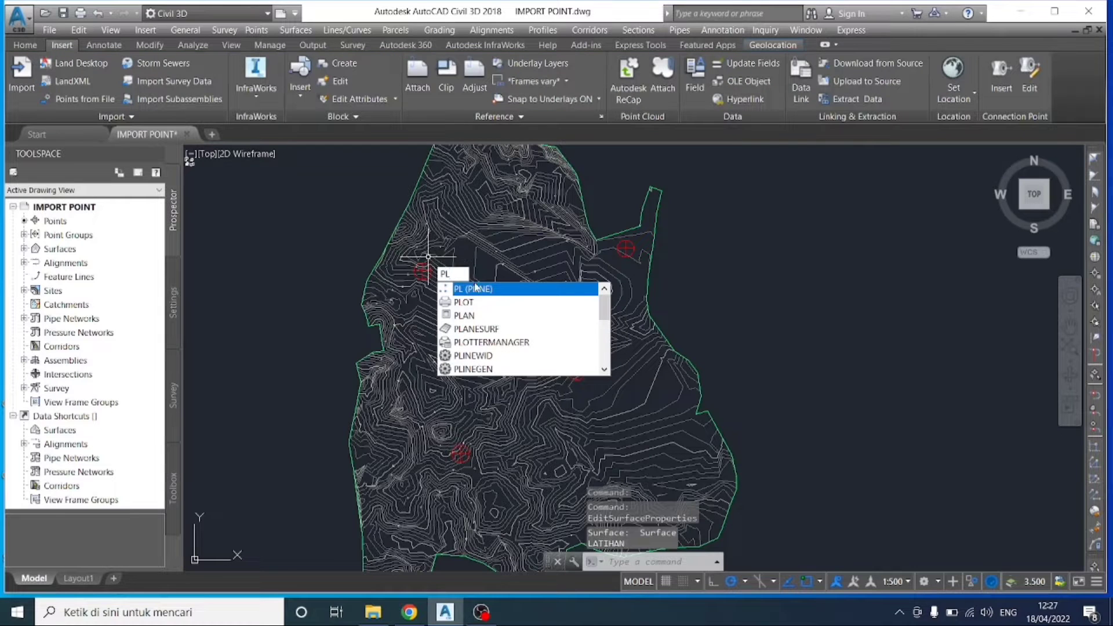
key(Return)
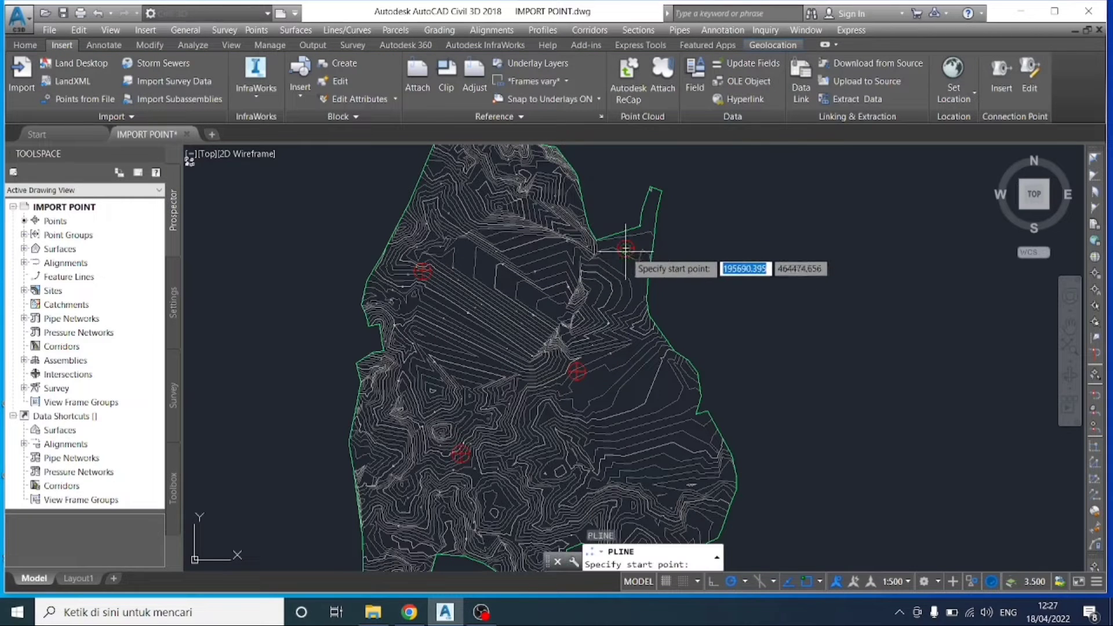
click(626, 249)
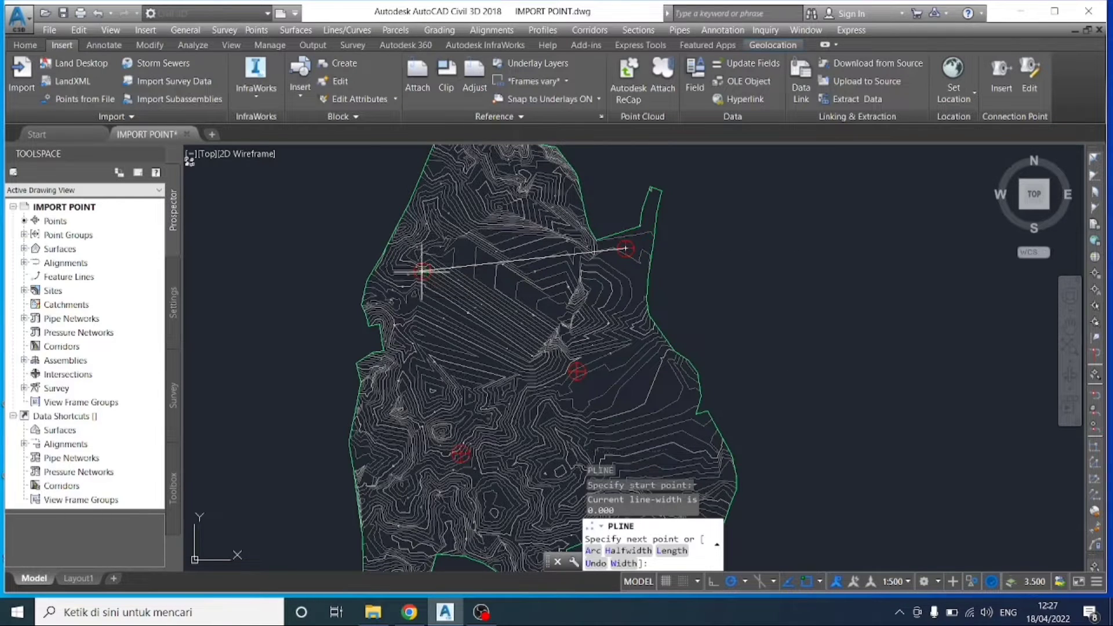
click(422, 271)
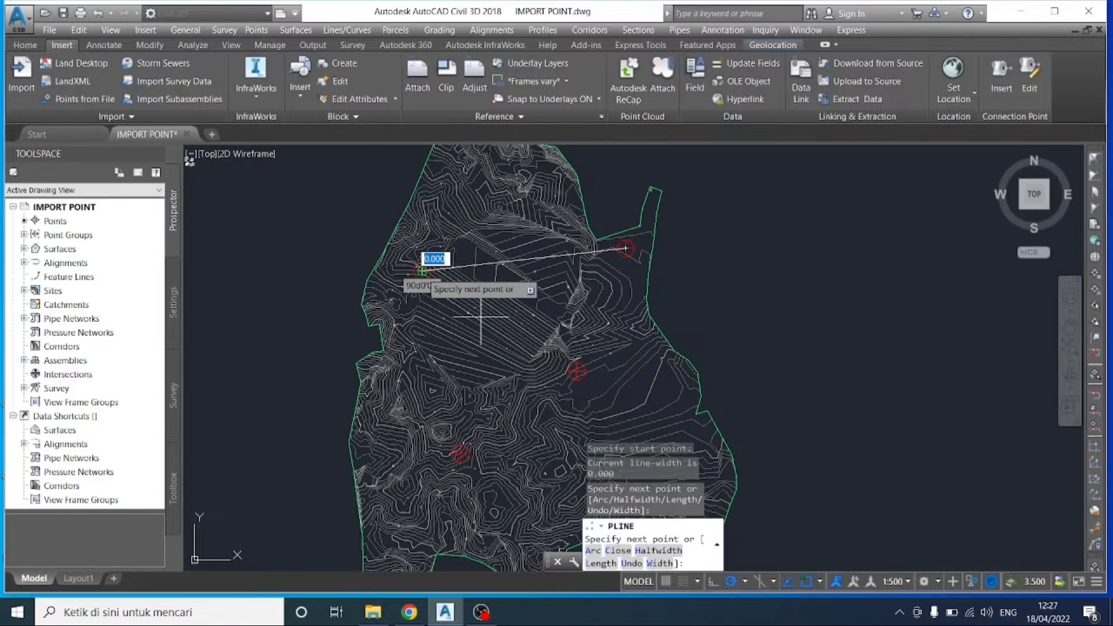
click(577, 371)
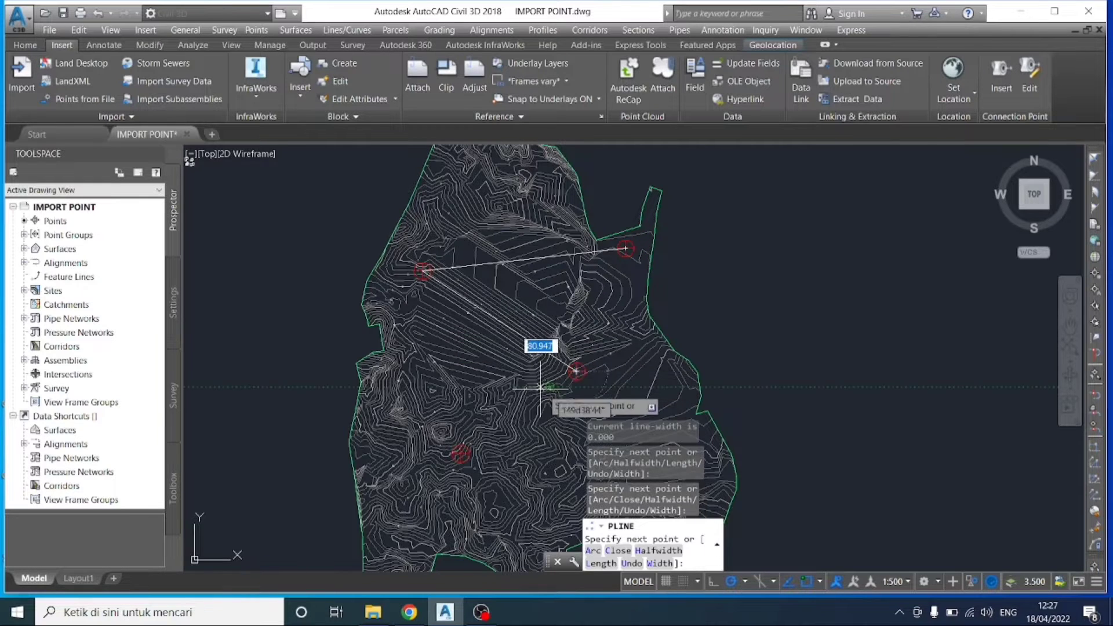
click(460, 453)
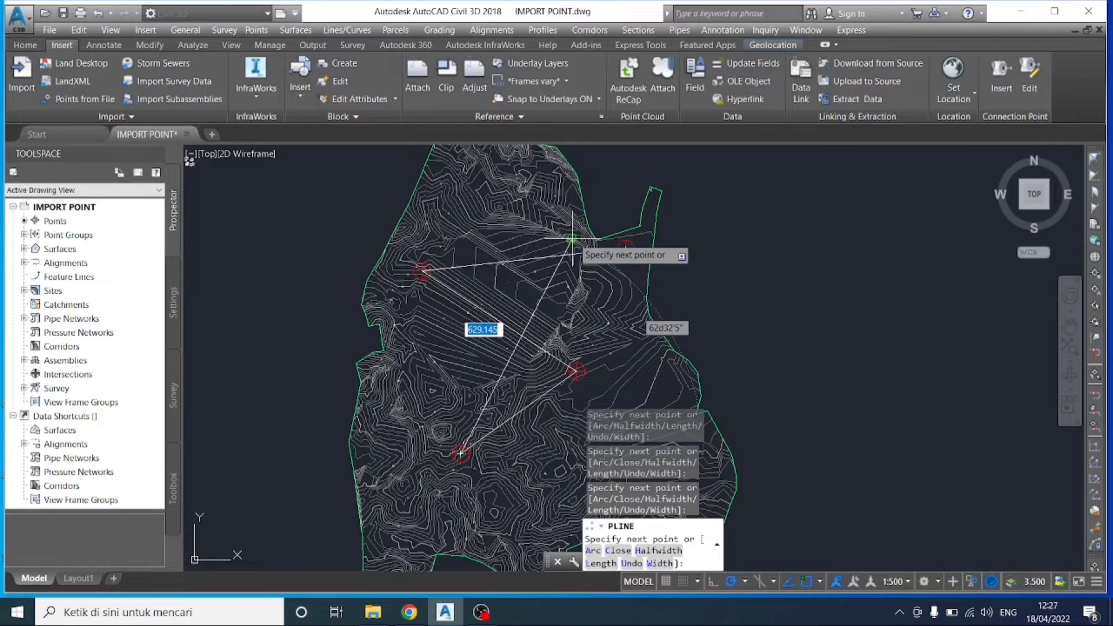
key(Escape)
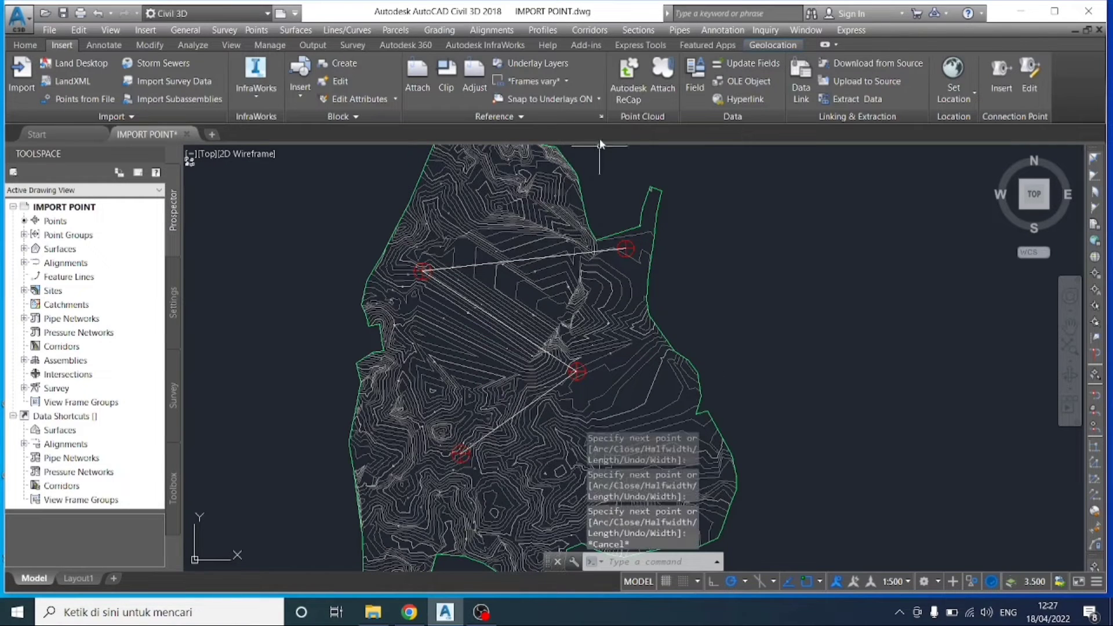
Step: Start creating an alignment from the zigzag polyline with its direction reversed
click(495, 30)
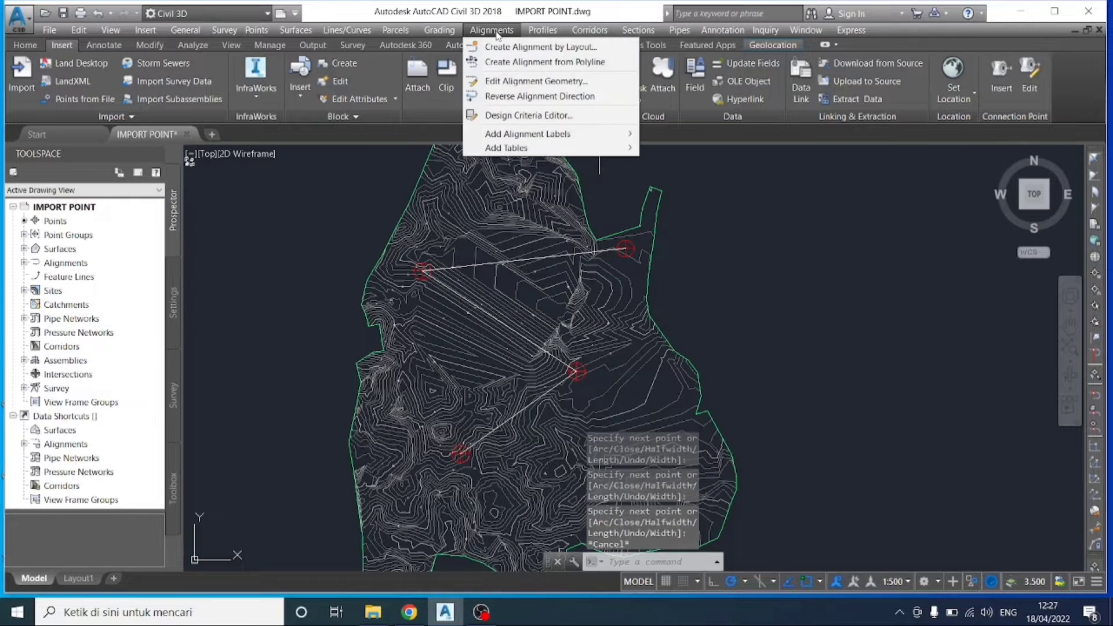
click(519, 62)
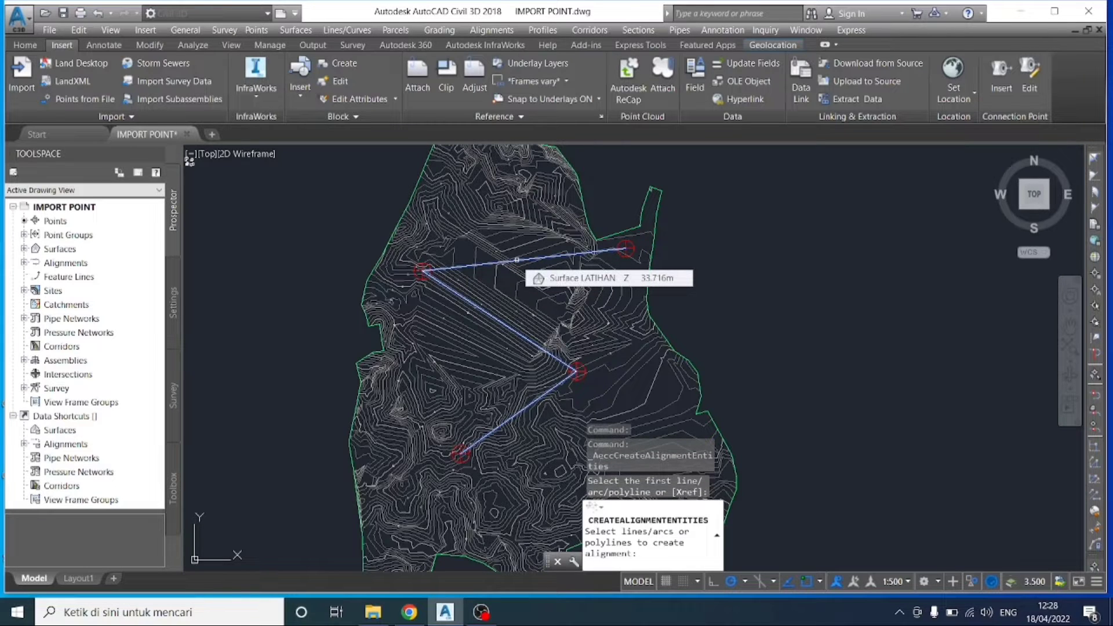
click(516, 260)
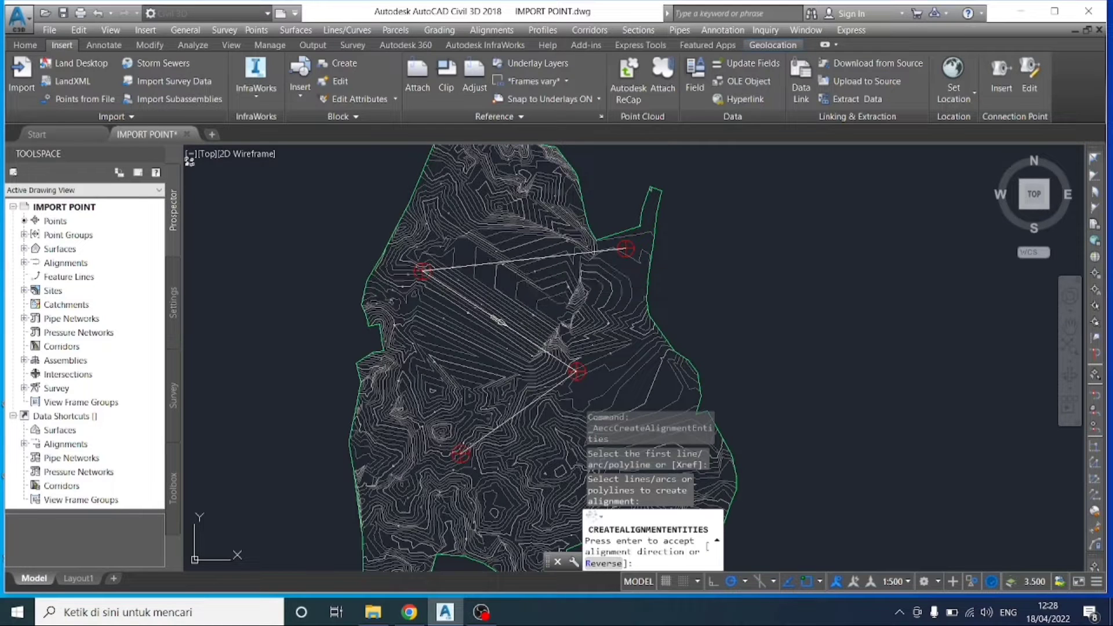
key(Return)
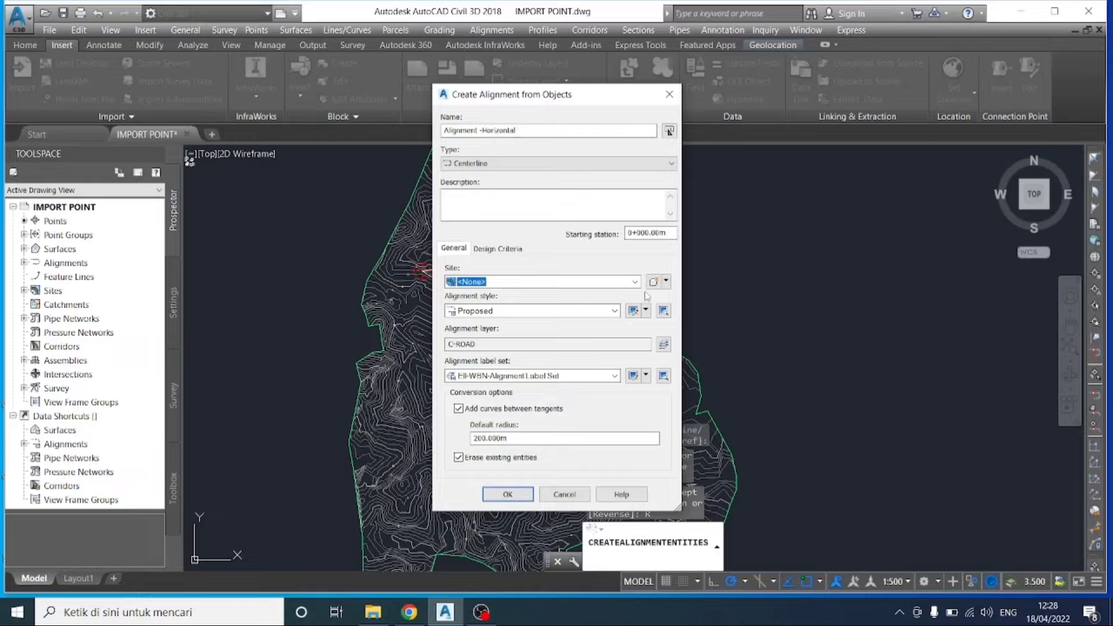
Step: Assign the new alignment to Site 1 and select EII-WBN-Alignment Label Set as its label set
click(510, 282)
click(480, 305)
click(615, 376)
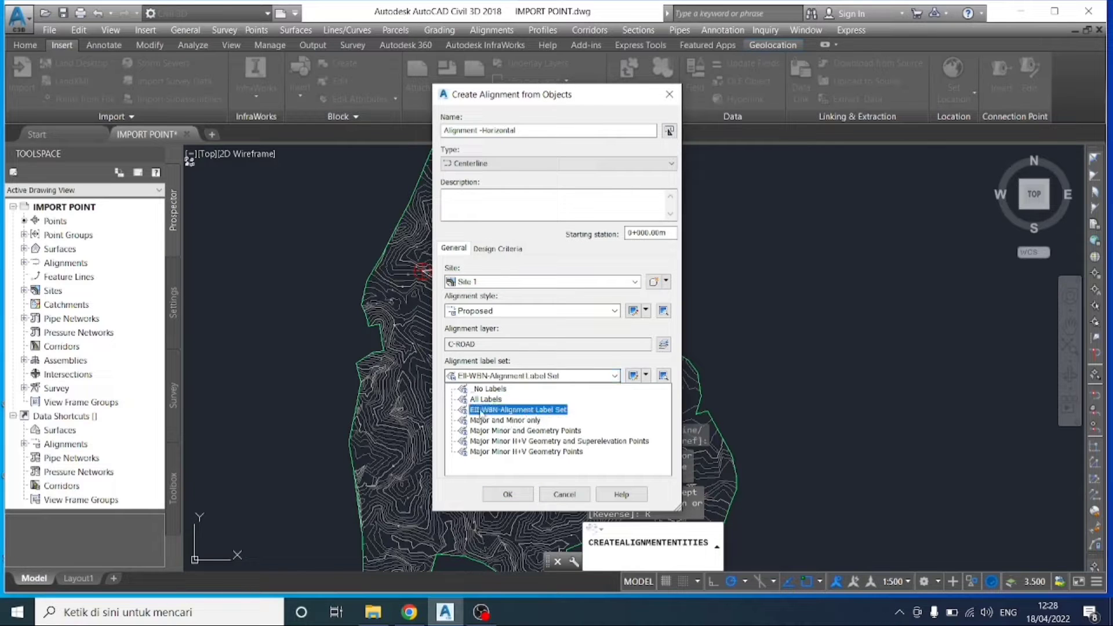
click(530, 411)
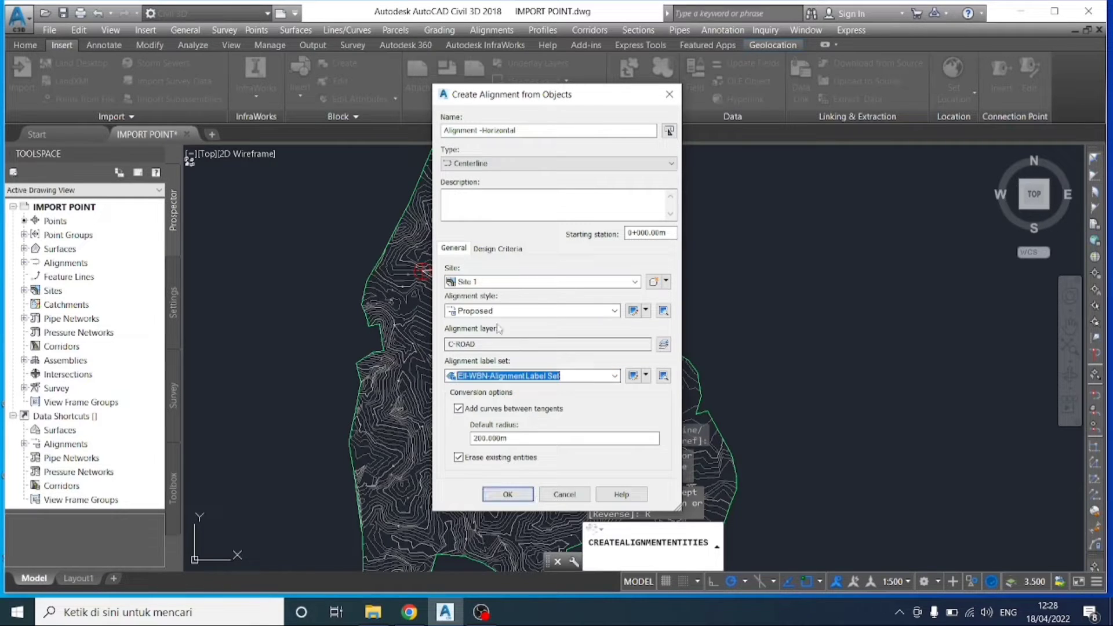
Step: Create the alignment with a 60 km/h starting design speed, criteria-based design and a higher AASHTO 2011 Metric eMax minimum radius table
click(497, 248)
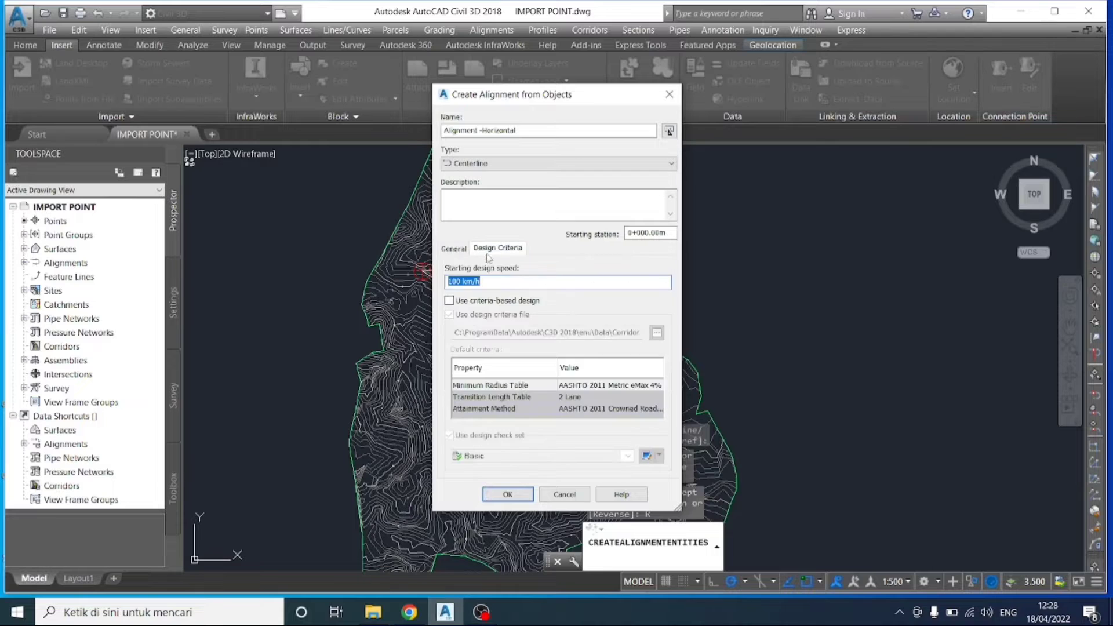
click(462, 280)
key(BackSpace)
text(6)
click(449, 300)
click(593, 386)
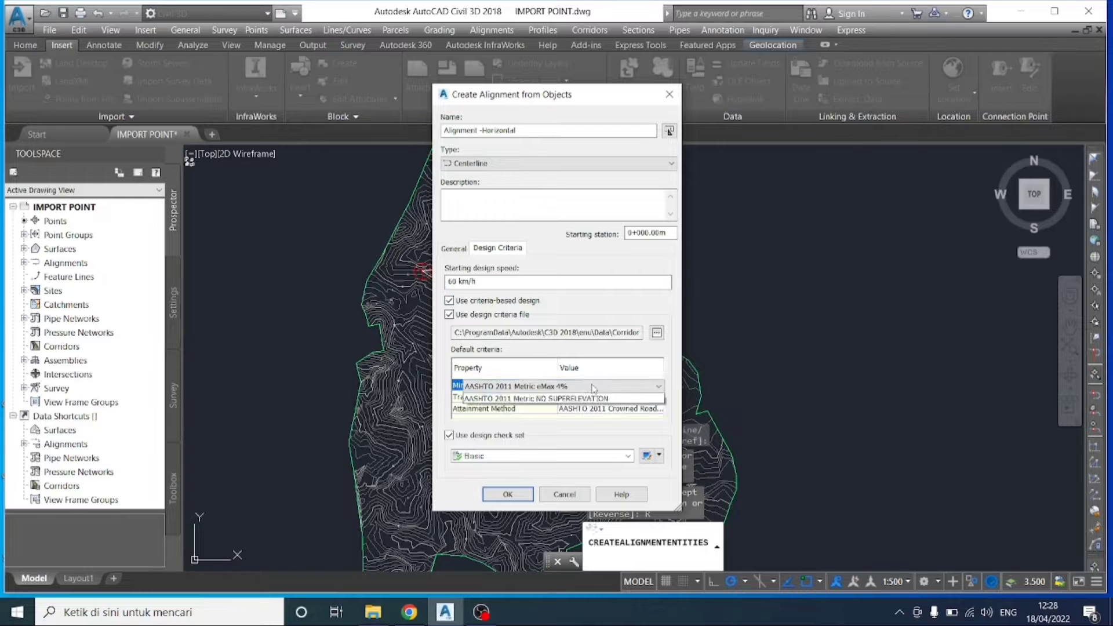
click(571, 429)
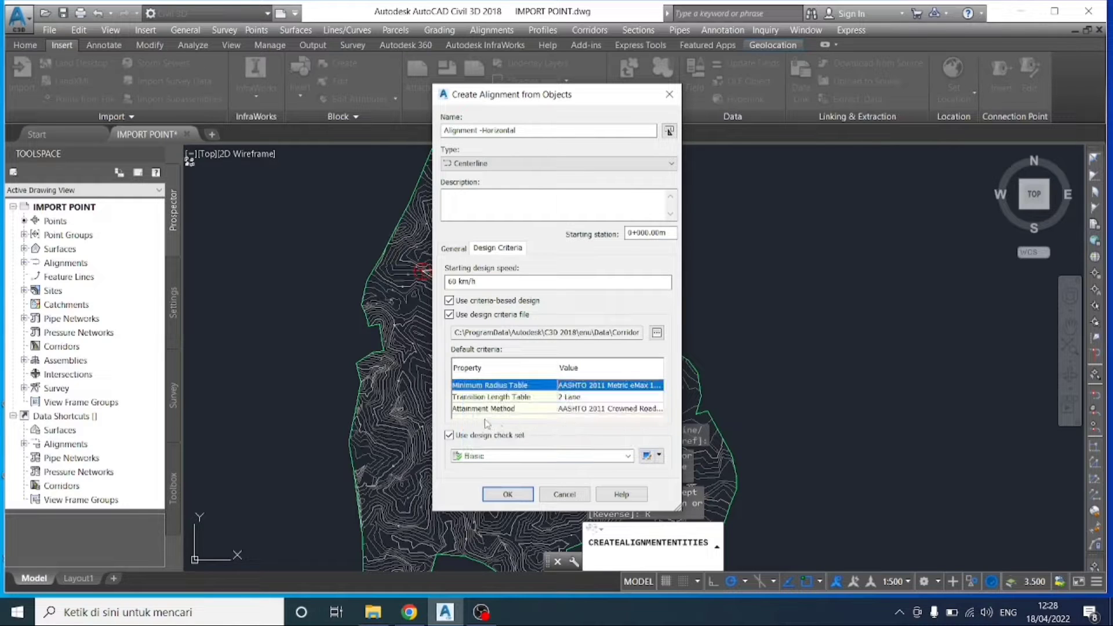
click(459, 251)
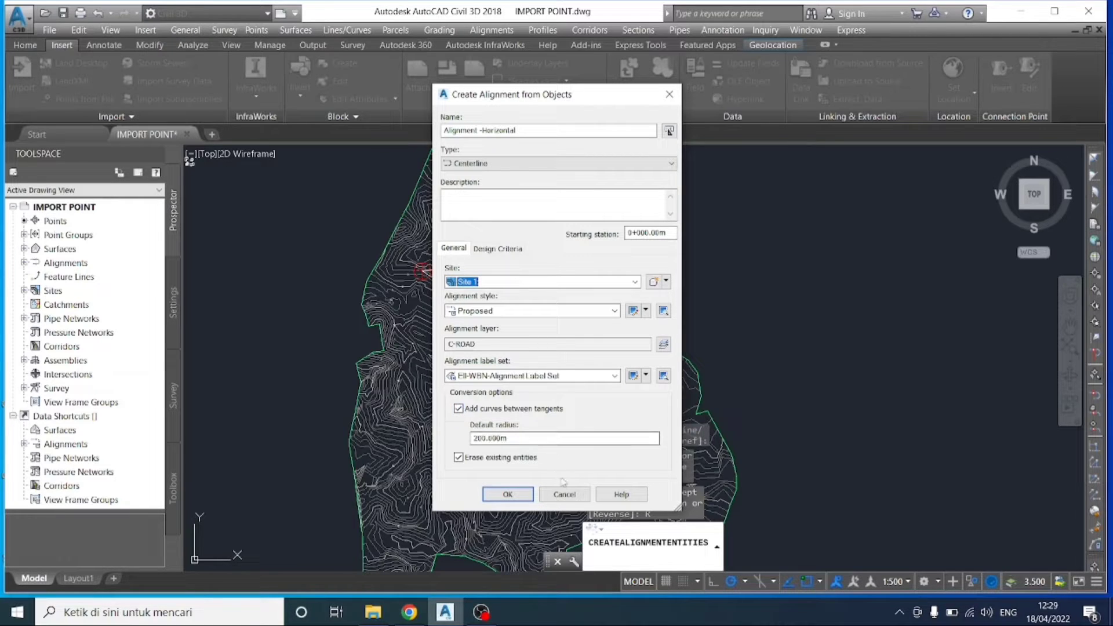
click(508, 494)
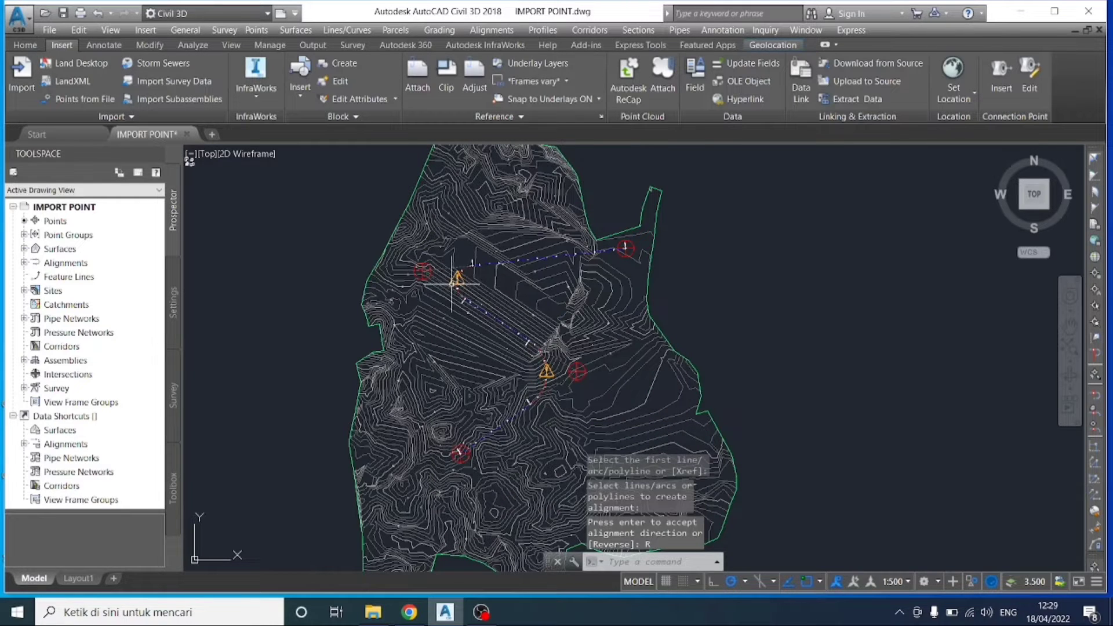
Step: Undo the creation of the alignment from the polyline
scroll(463, 273, up, 2)
scroll(466, 275, up, 3)
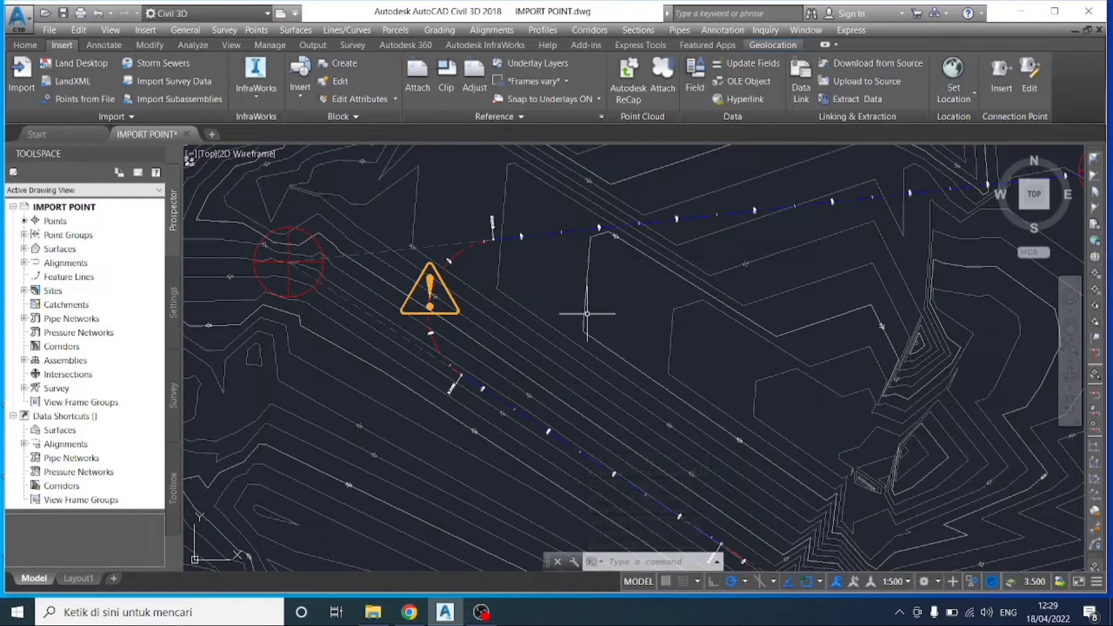
key(ctrl+z)
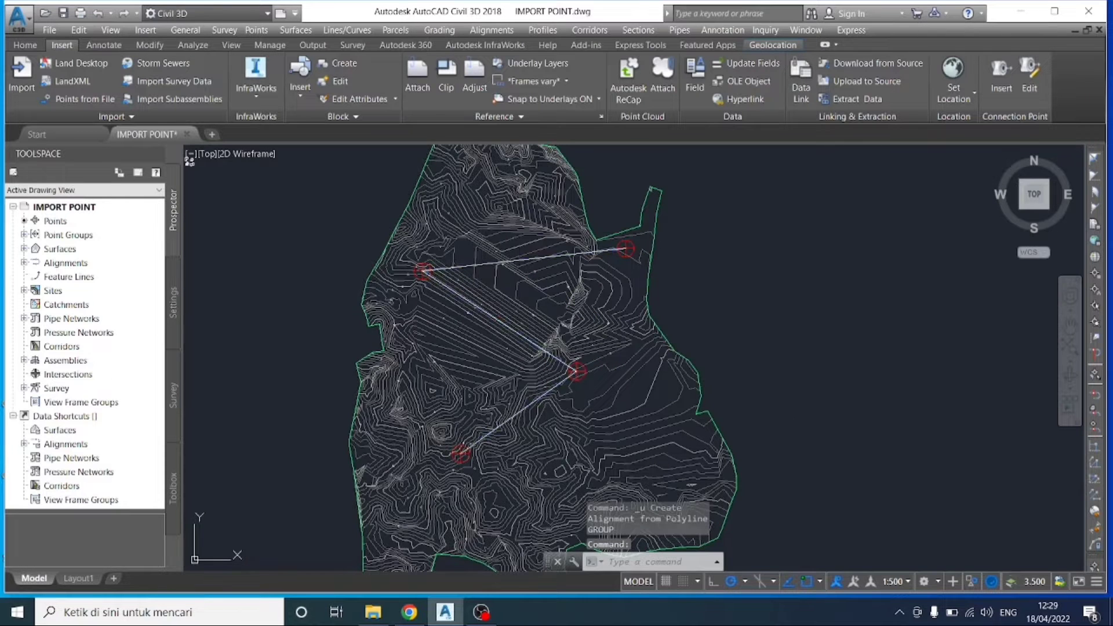
click(486, 260)
click(491, 30)
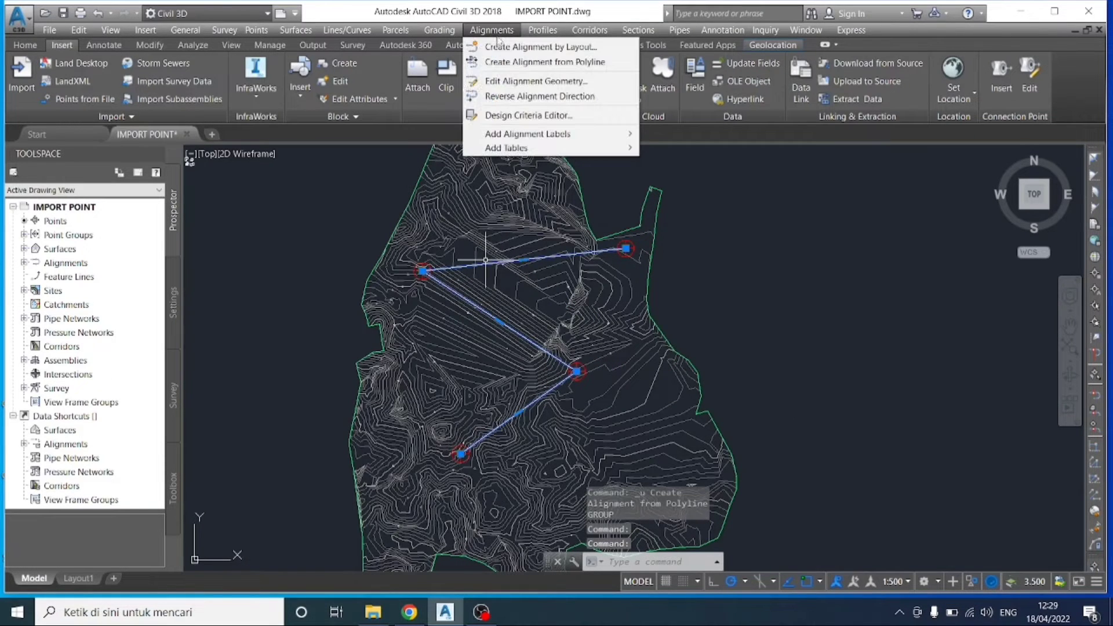
click(502, 46)
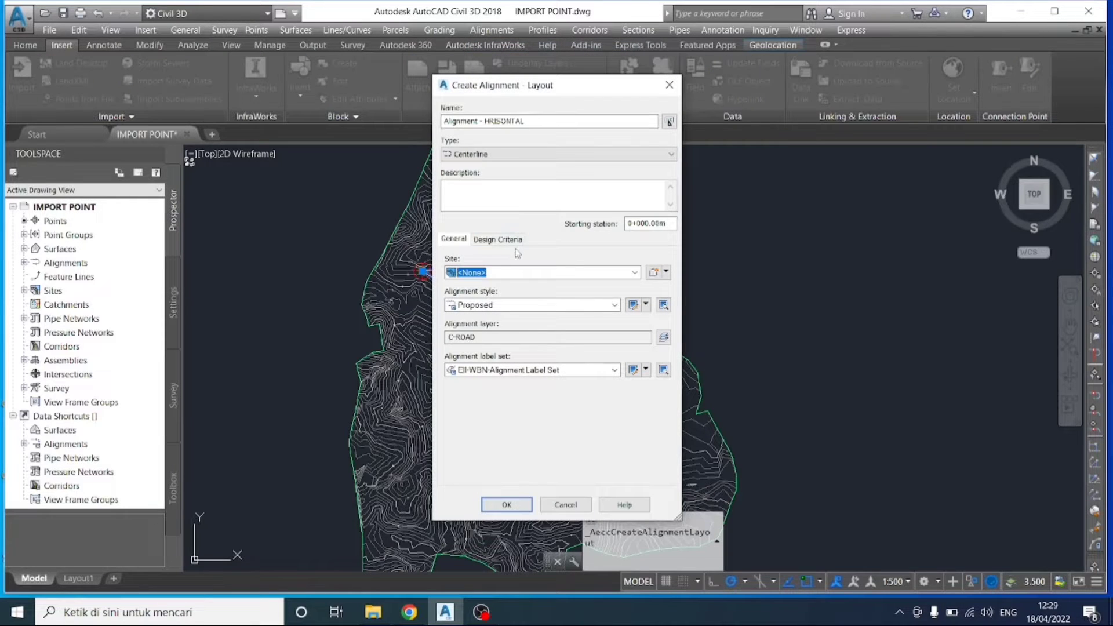
click(669, 84)
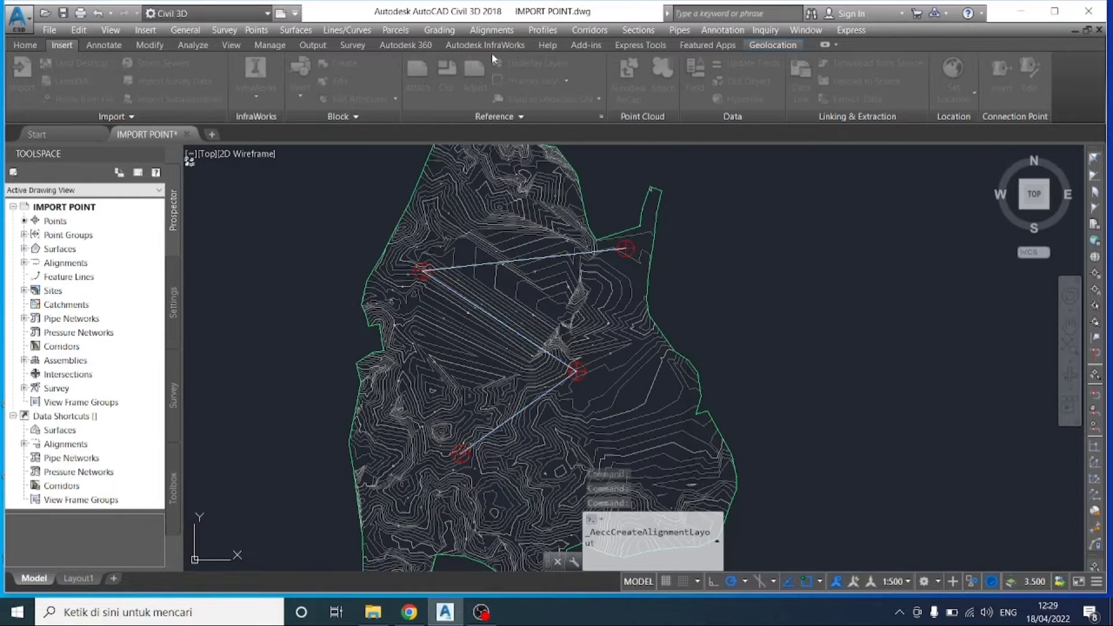
Step: Start creating an alignment from the zigzag polyline with its direction reversed and assign it to Site 1
click(491, 30)
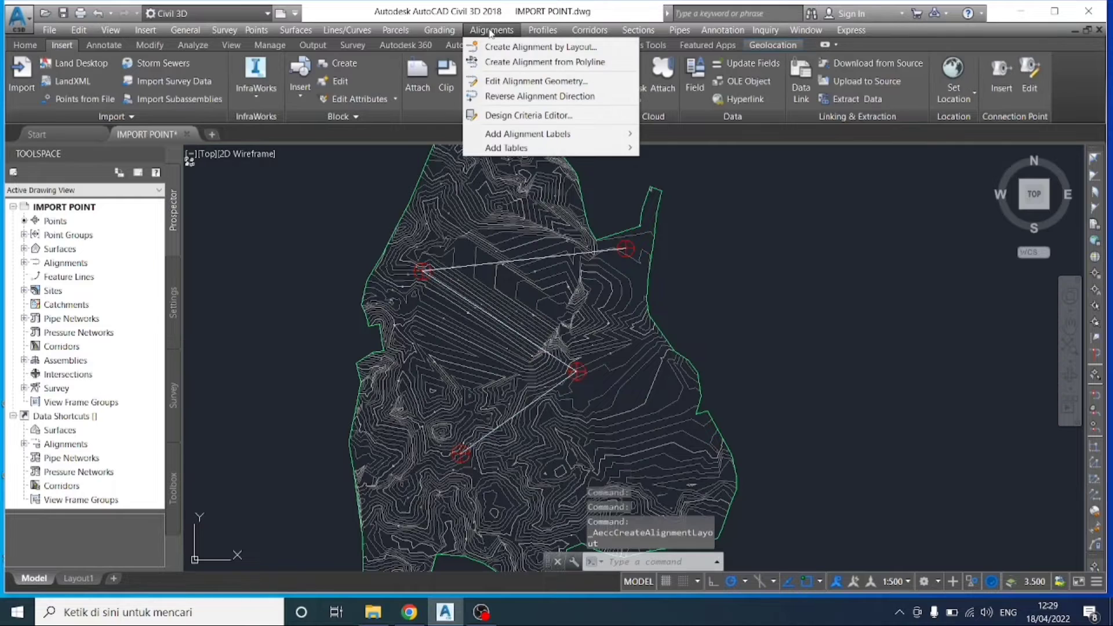
click(497, 62)
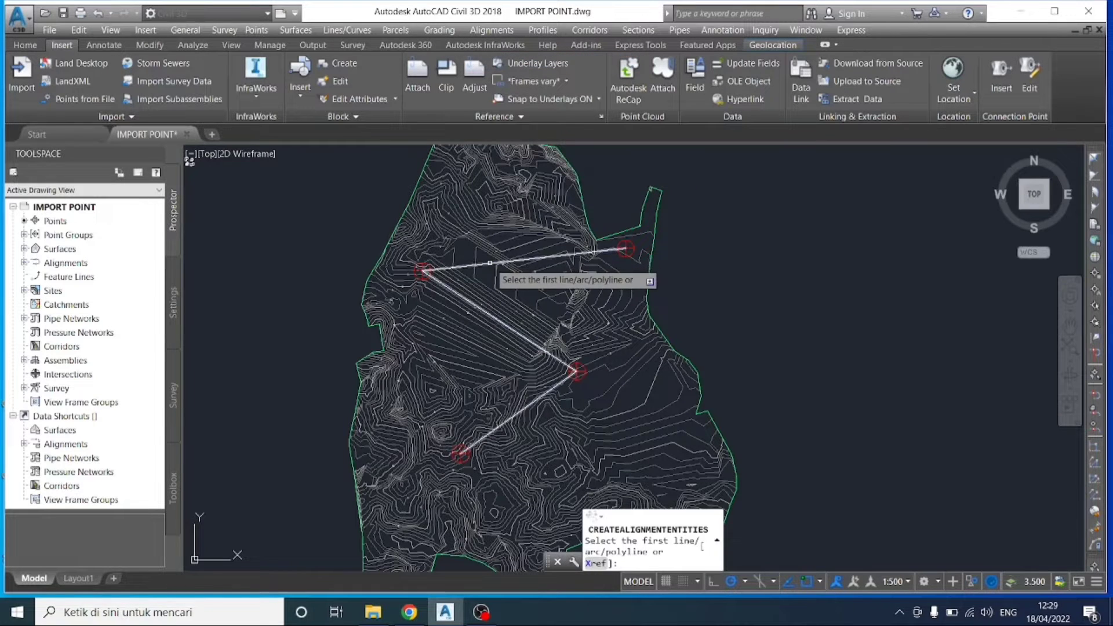
click(490, 264)
key(Return)
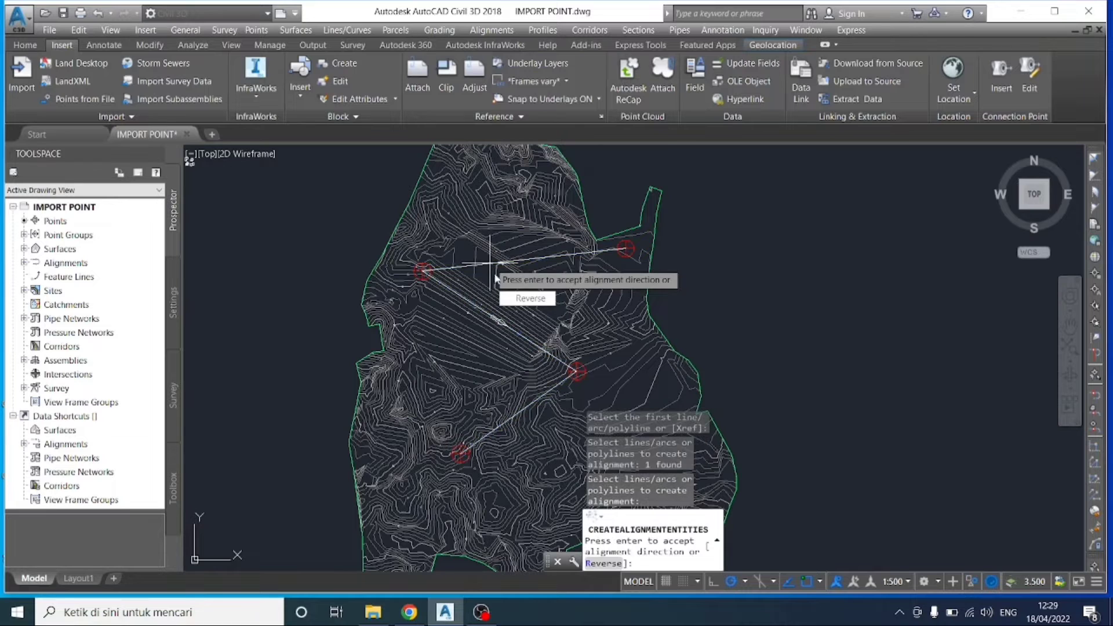
click(520, 299)
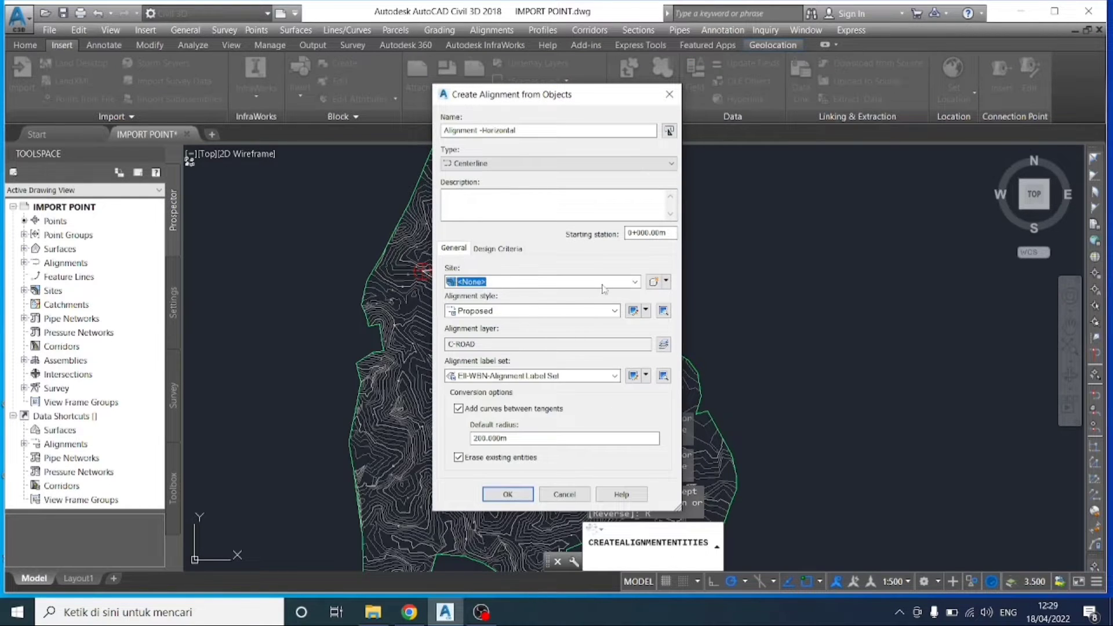
click(634, 282)
click(480, 301)
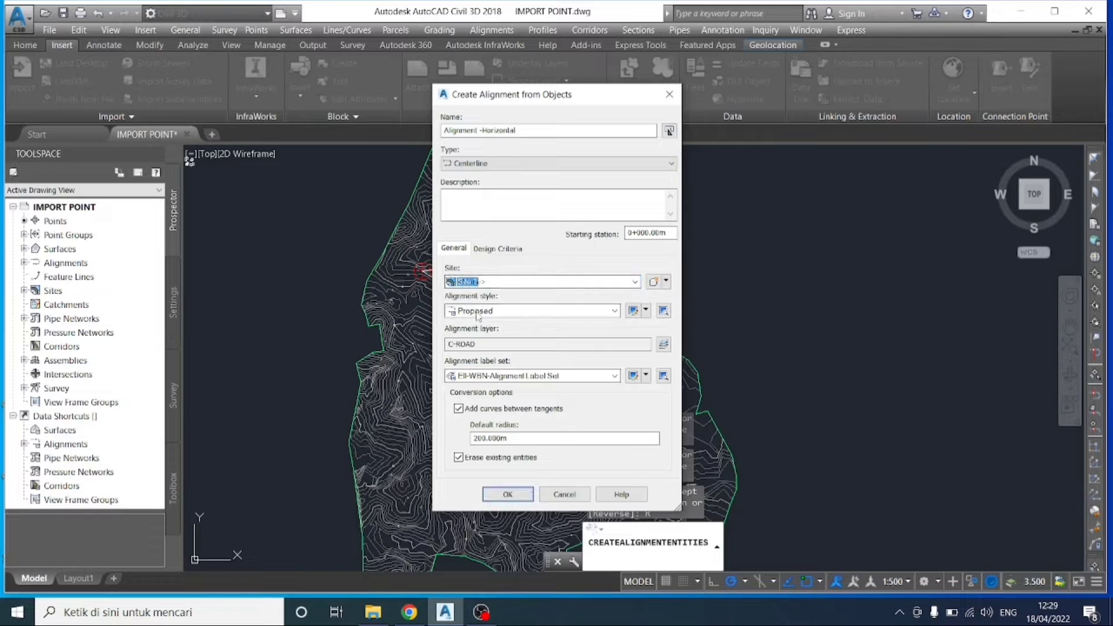
Step: Turn off adding curves between tangents, set the starting design speed to 60 km/h and enable criteria-based design
click(457, 408)
click(486, 248)
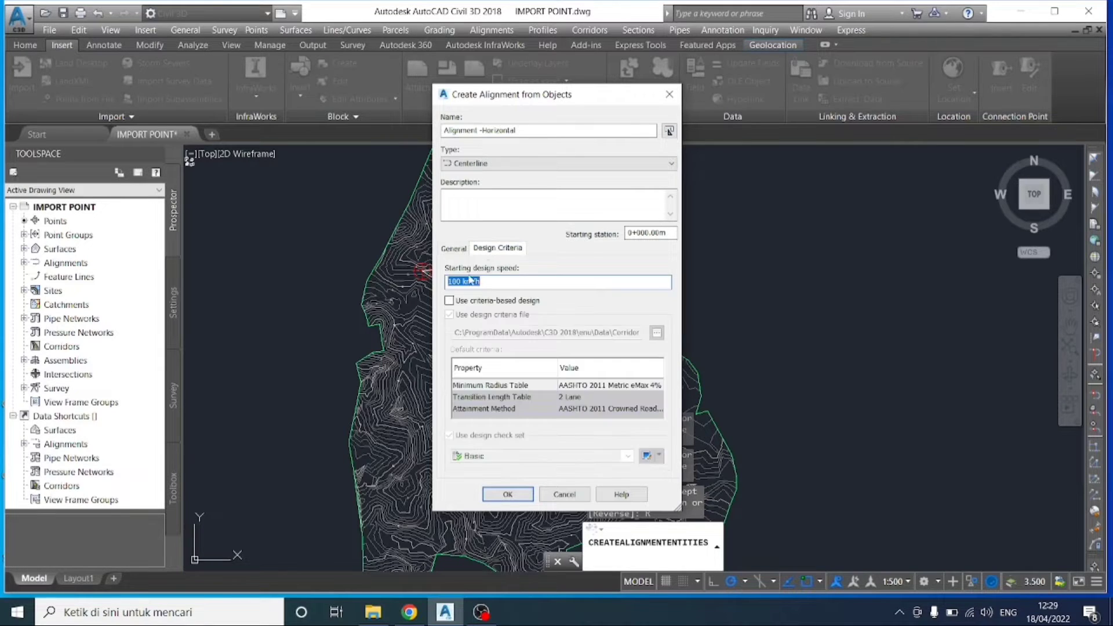
drag(462, 284, 439, 288)
text(60)
click(450, 300)
Step: Create the alignment with AASHTO 2011 Metric eMax 10% as its minimum radius table
click(602, 385)
click(602, 386)
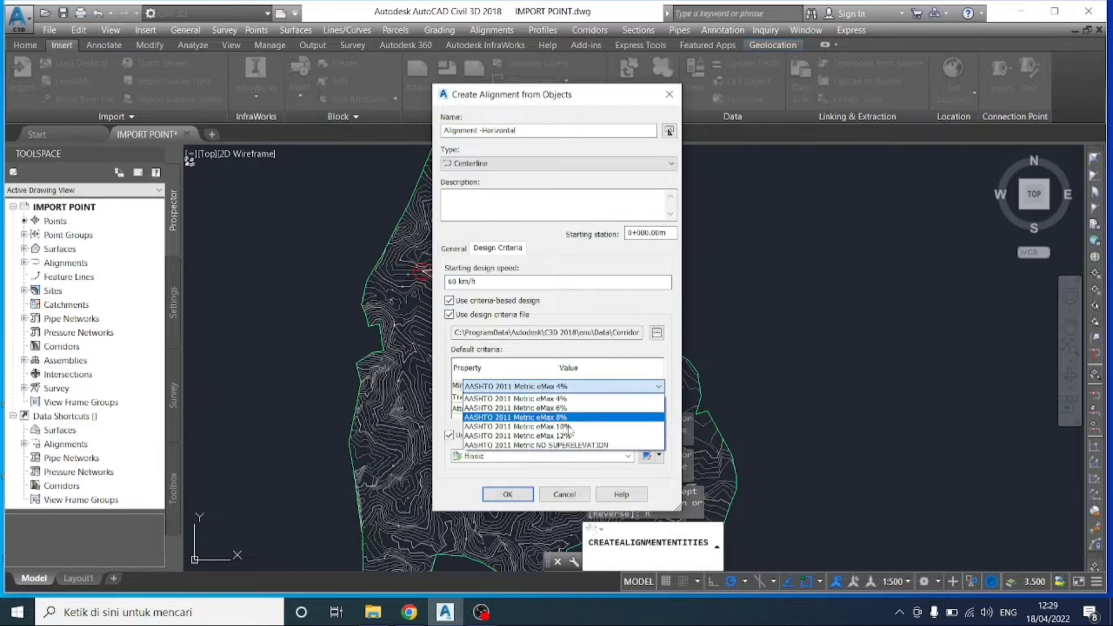
click(555, 427)
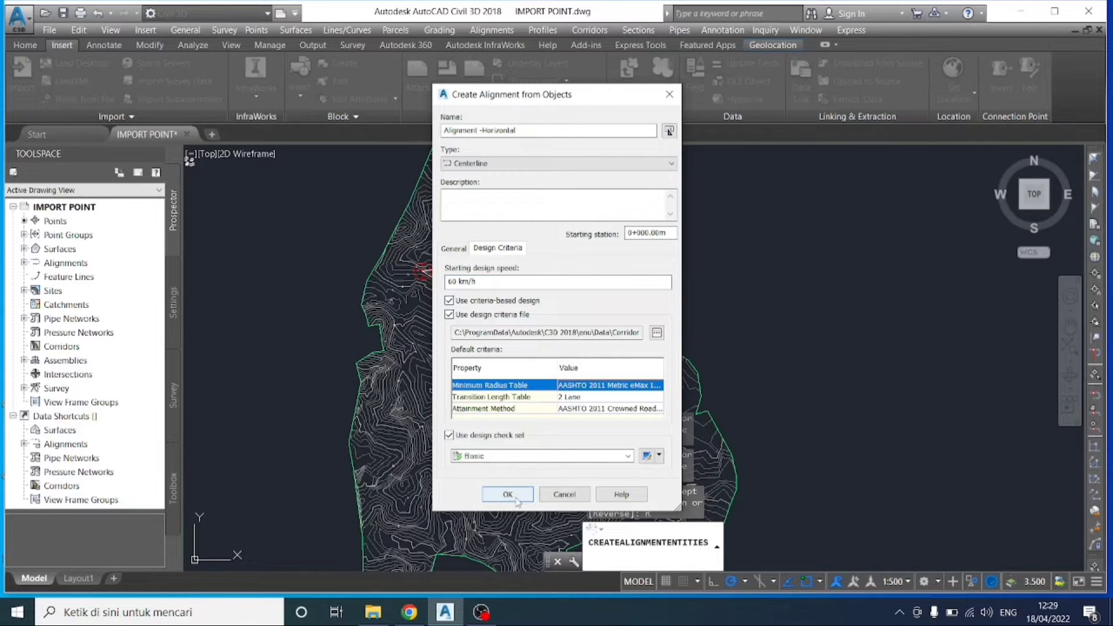
click(508, 494)
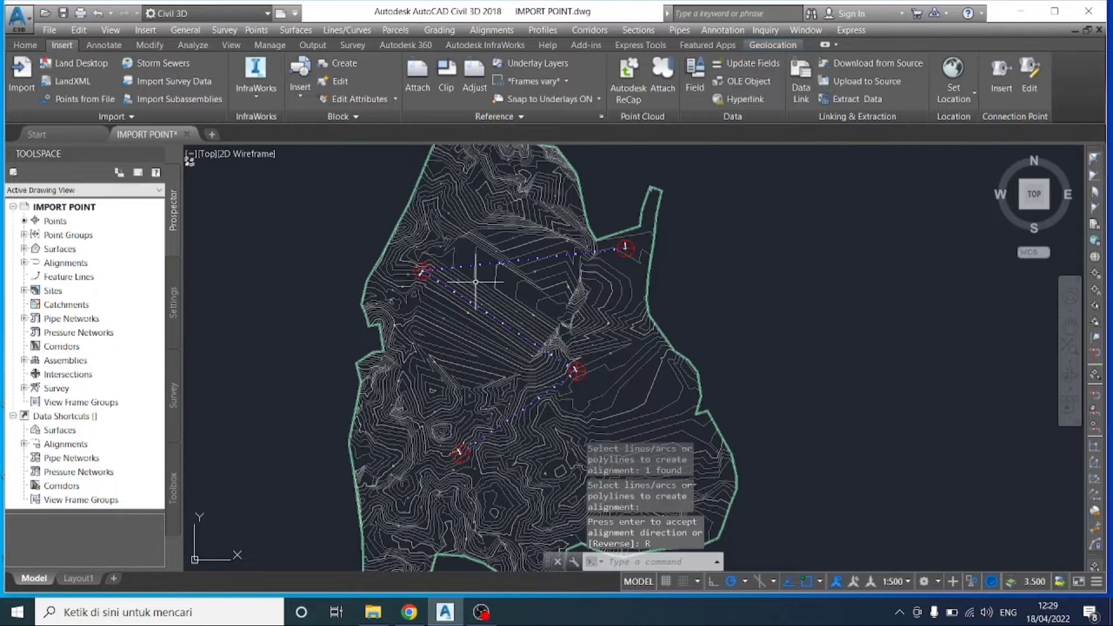
Step: Select the new alignment together with its major station labels and open the alignment labels for editing
scroll(435, 277, up, 4)
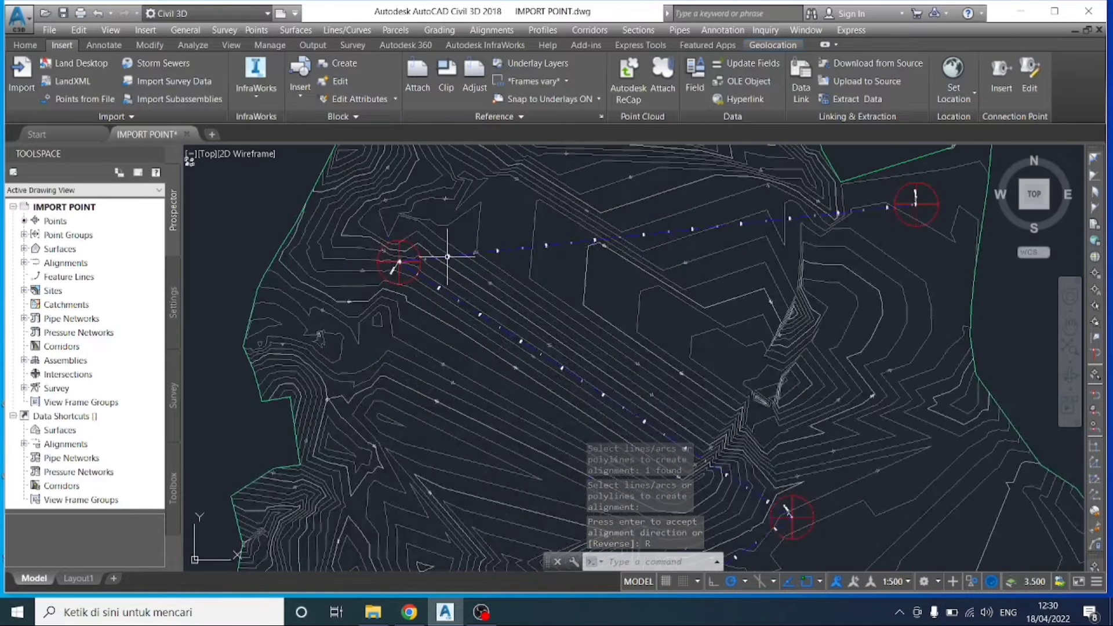
scroll(423, 252, up, 5)
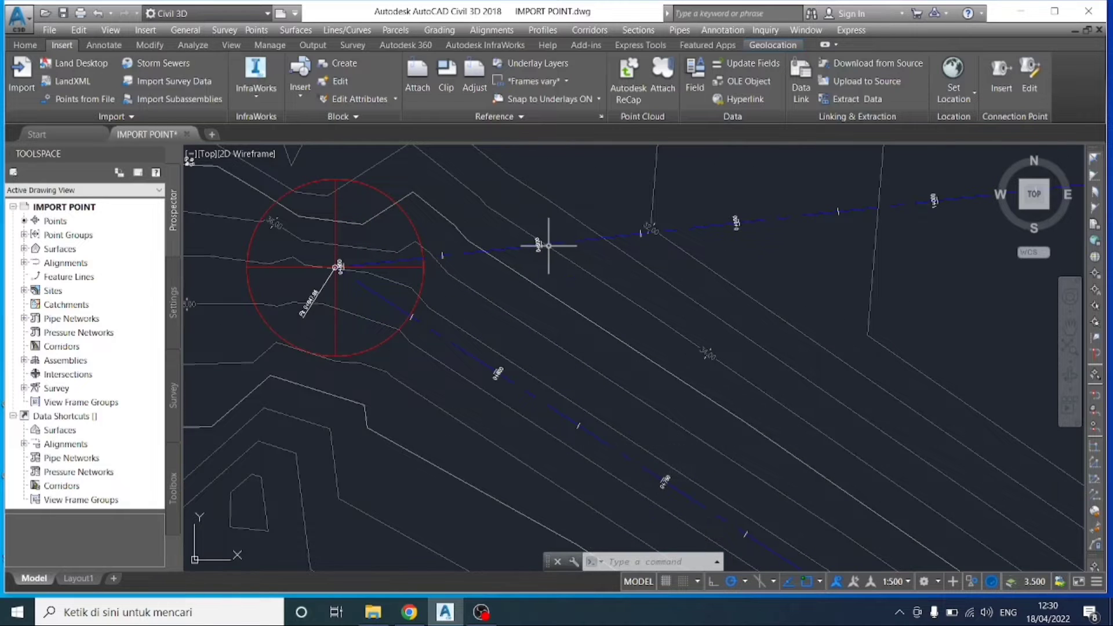
scroll(540, 242, up, 2)
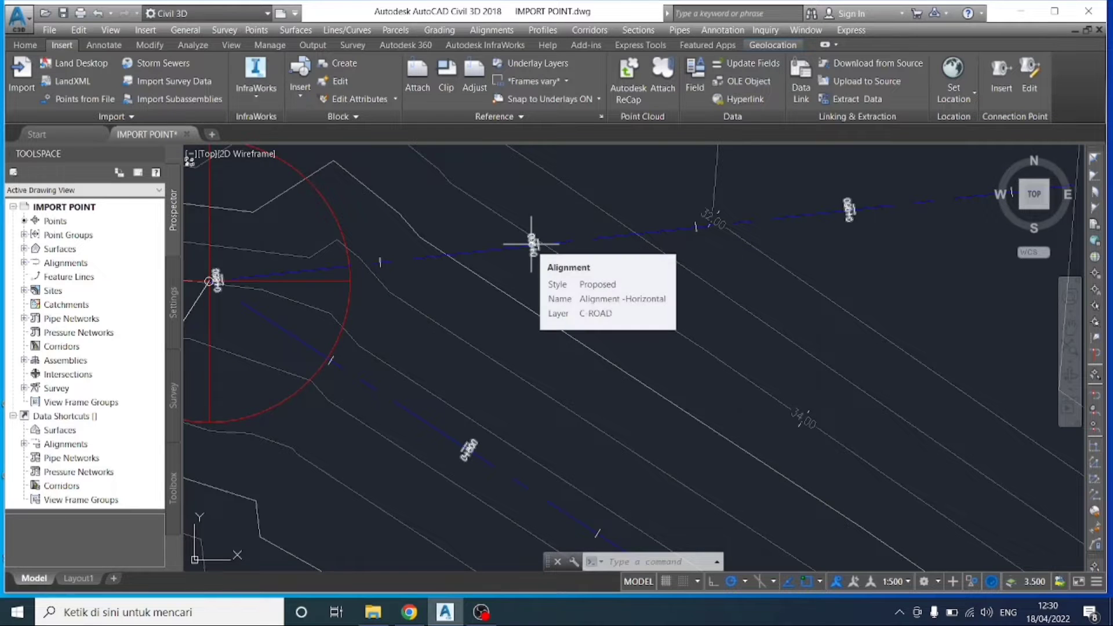
right_click(531, 243)
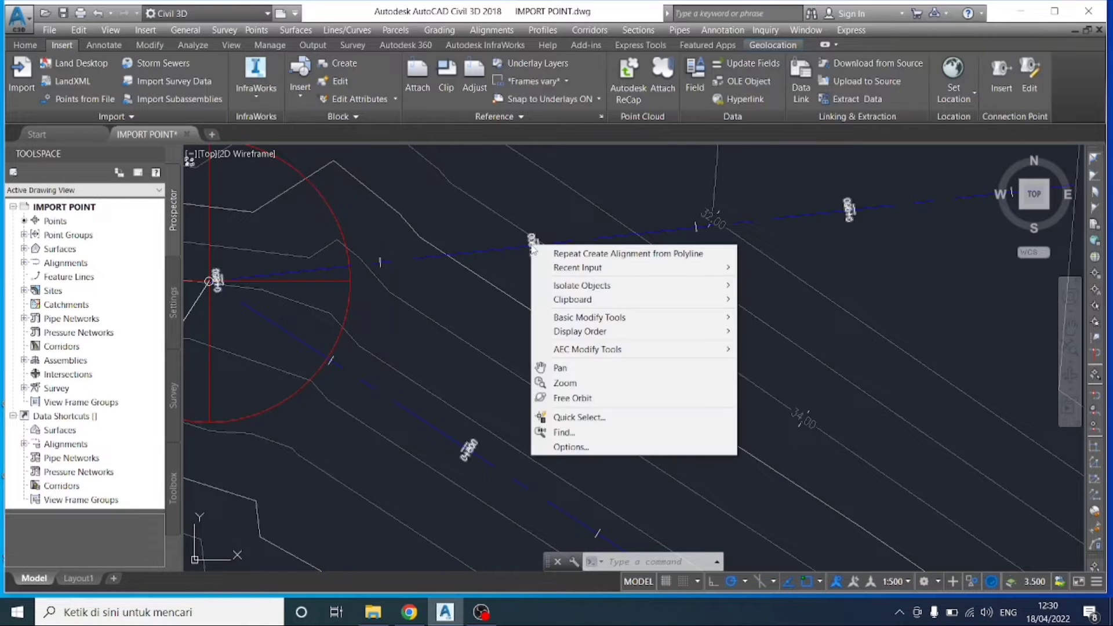
click(473, 253)
click(496, 250)
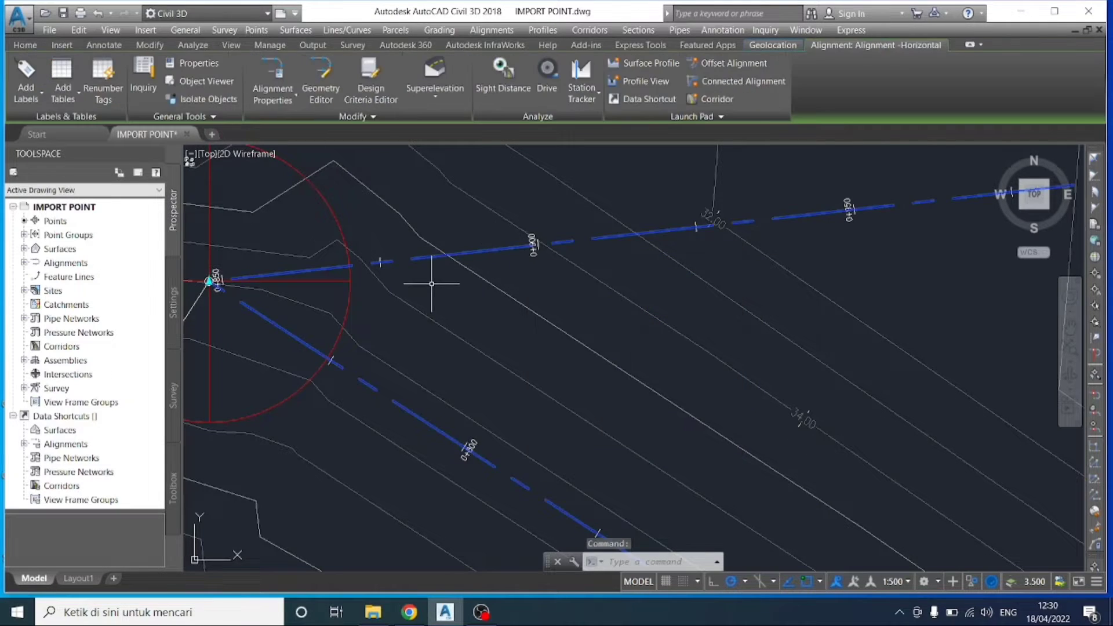
click(532, 244)
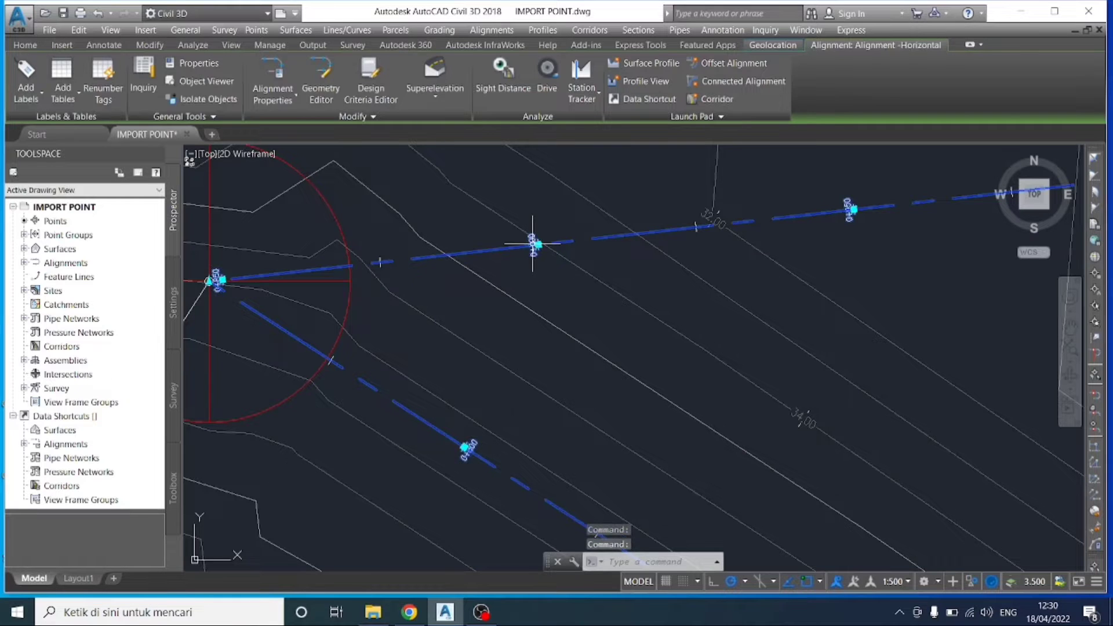
right_click(532, 243)
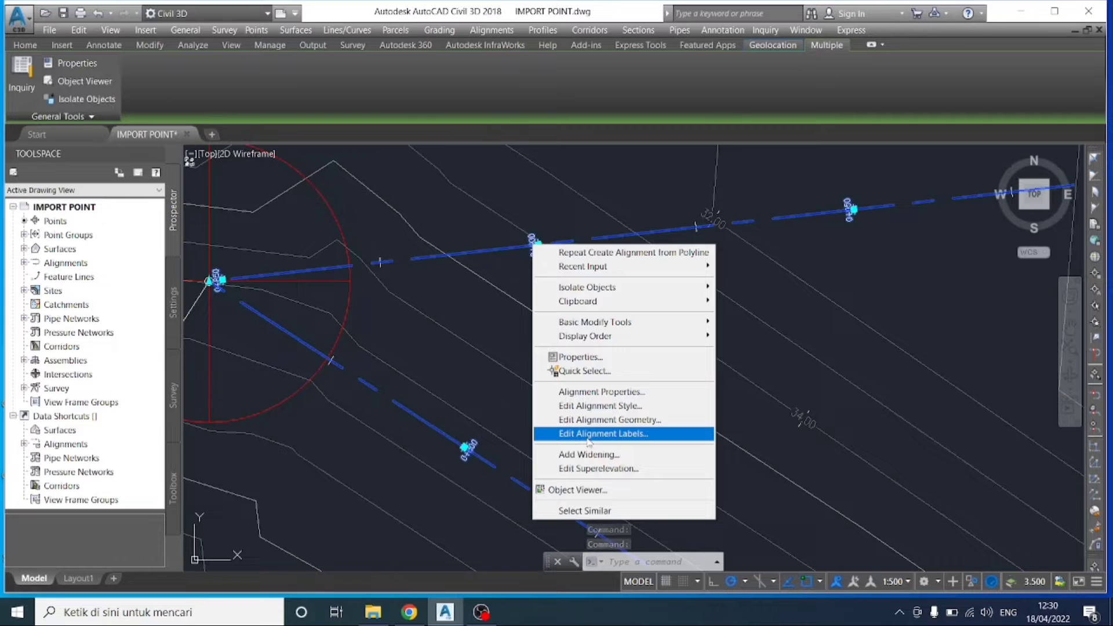
click(588, 437)
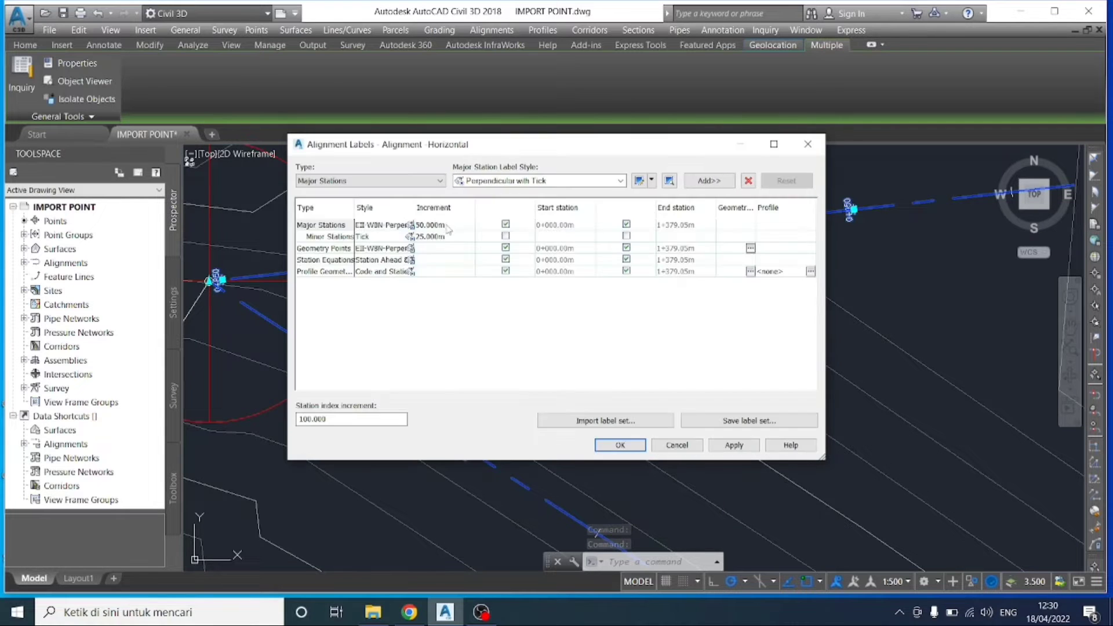
Step: Change the major station label style to Perpendicular with Line and apply it to the alignment
click(411, 224)
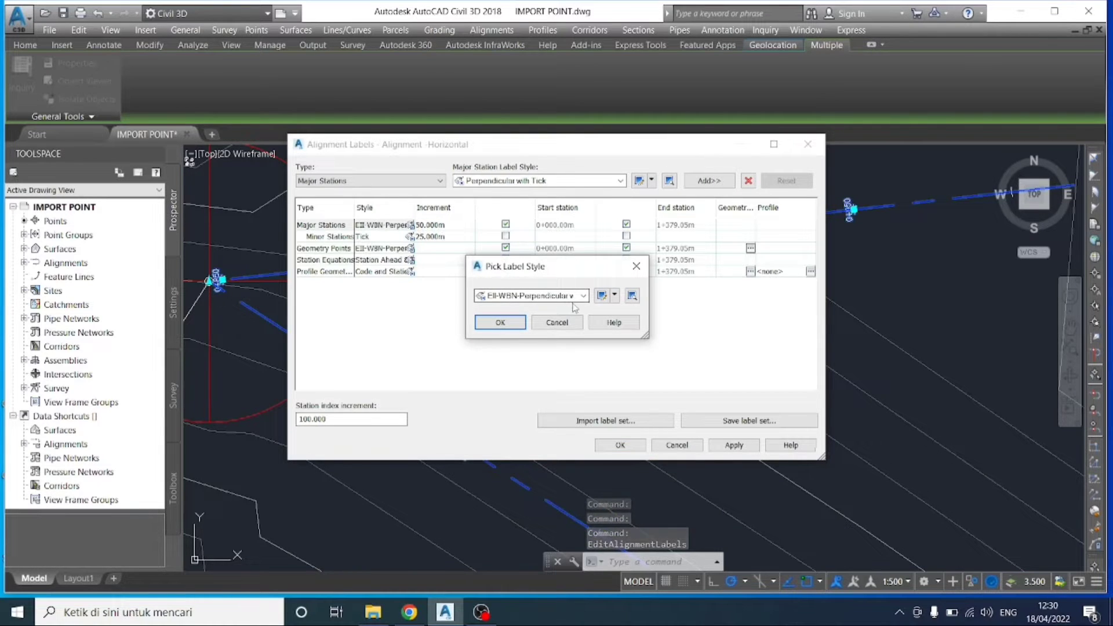
click(580, 297)
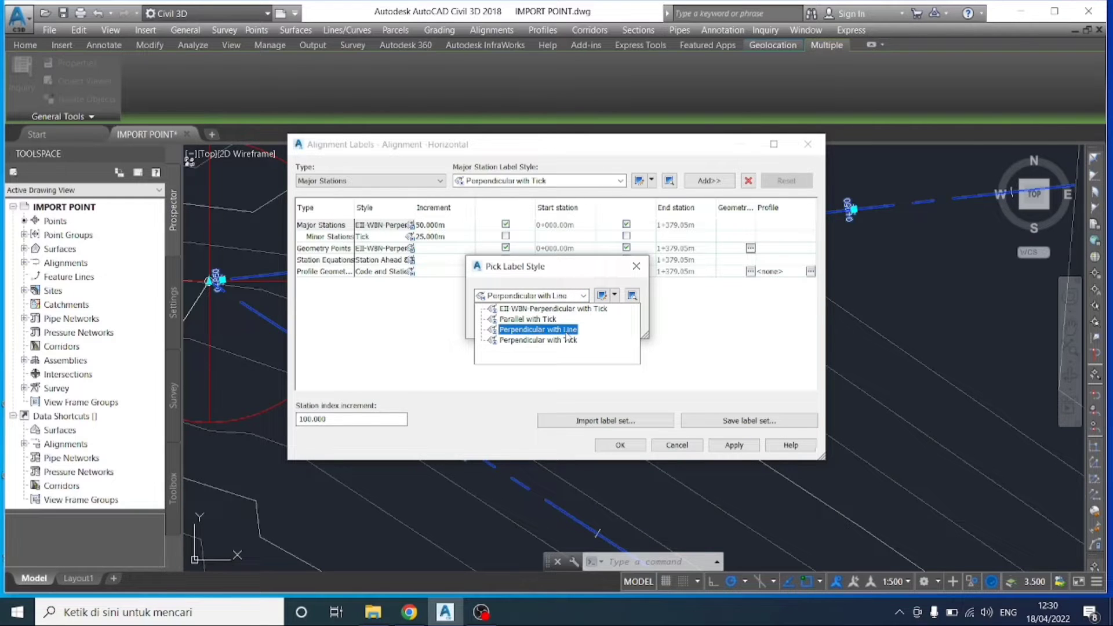
click(566, 331)
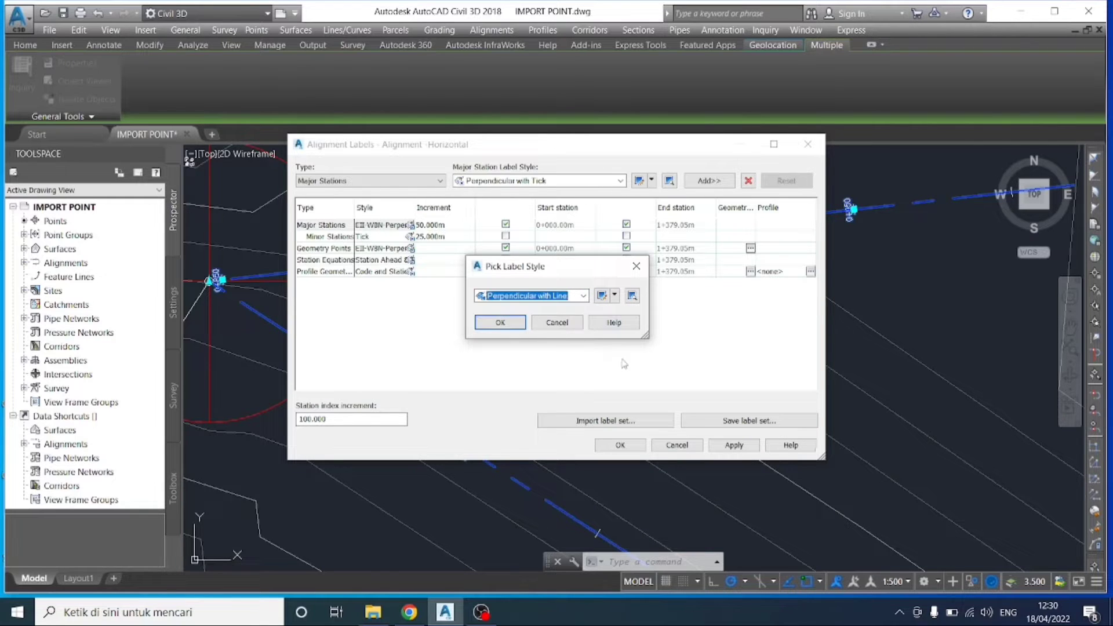
click(500, 322)
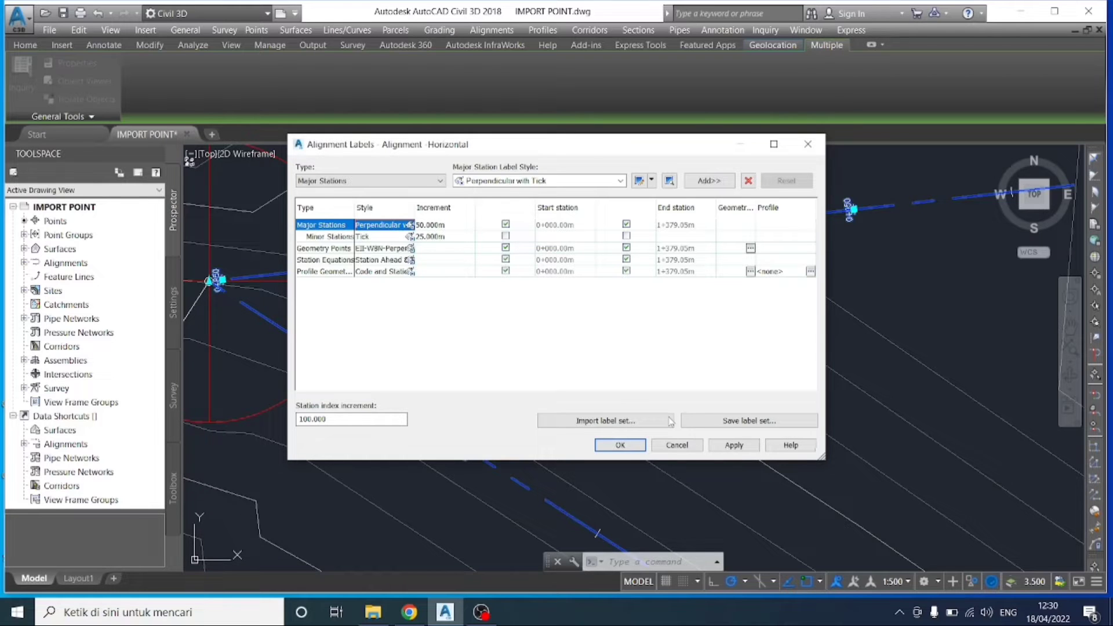
click(735, 445)
click(620, 444)
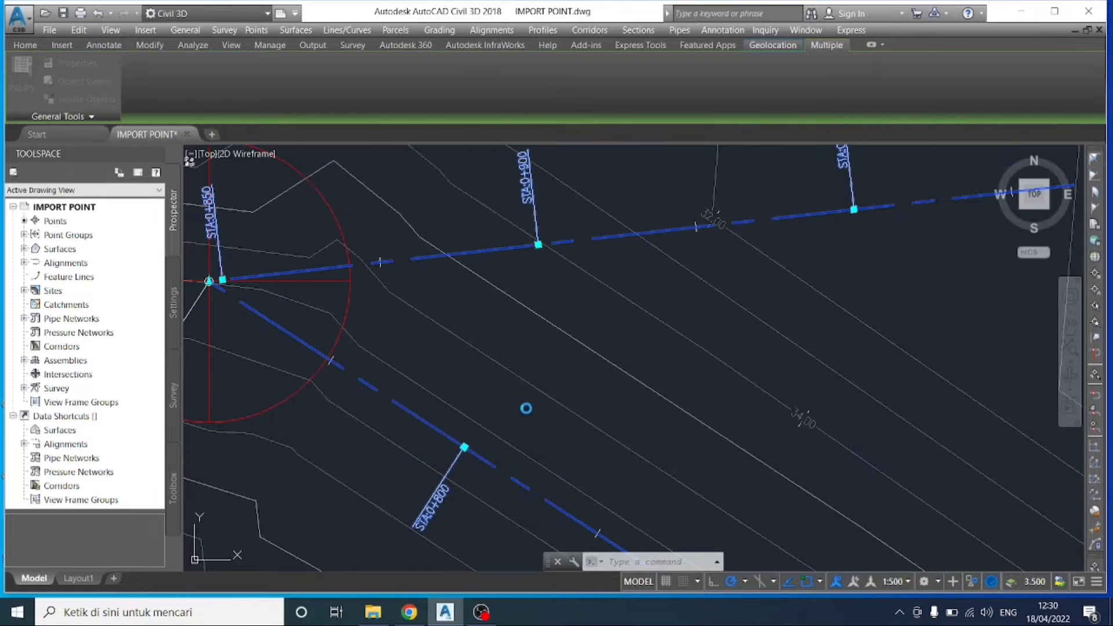
Step: Open the alignment's geometry for editing with the alignment layout tools
right_click(556, 240)
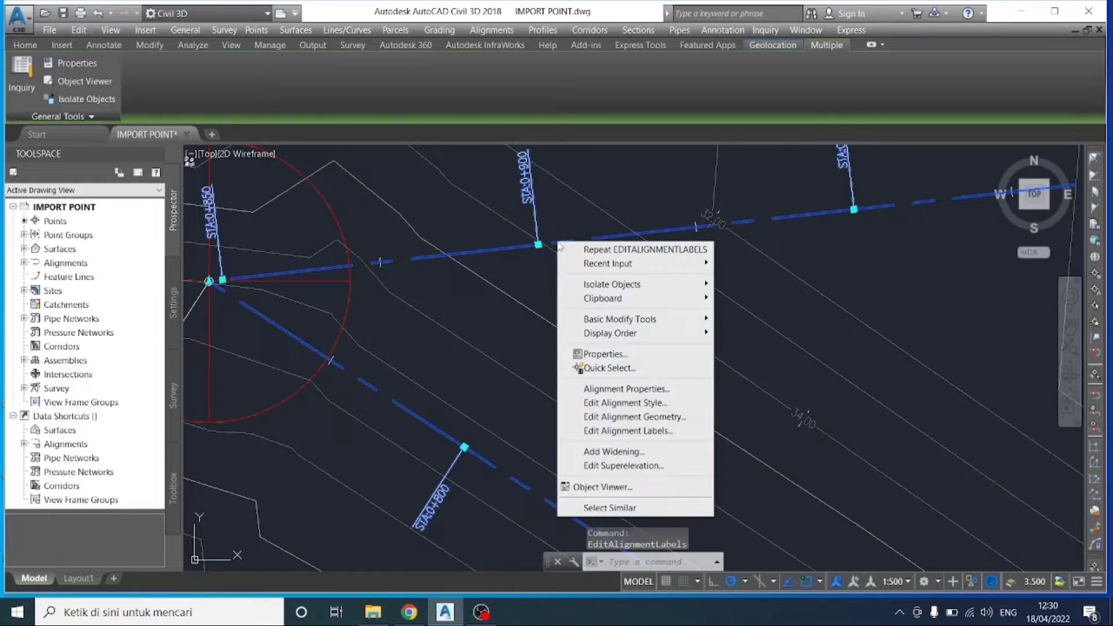
click(615, 417)
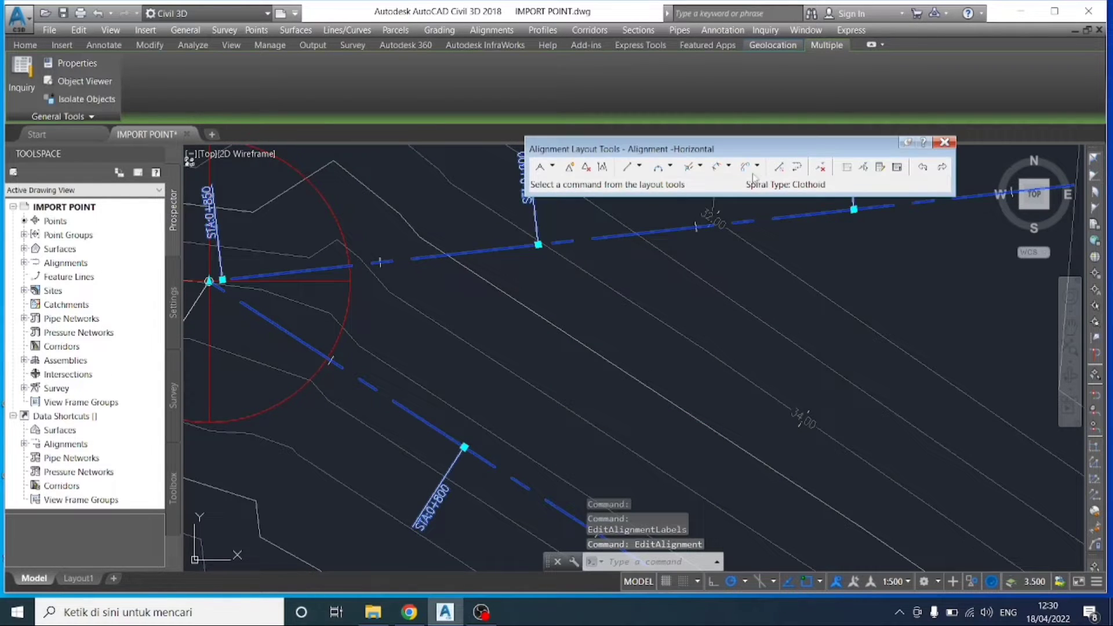
scroll(595, 296, down, 3)
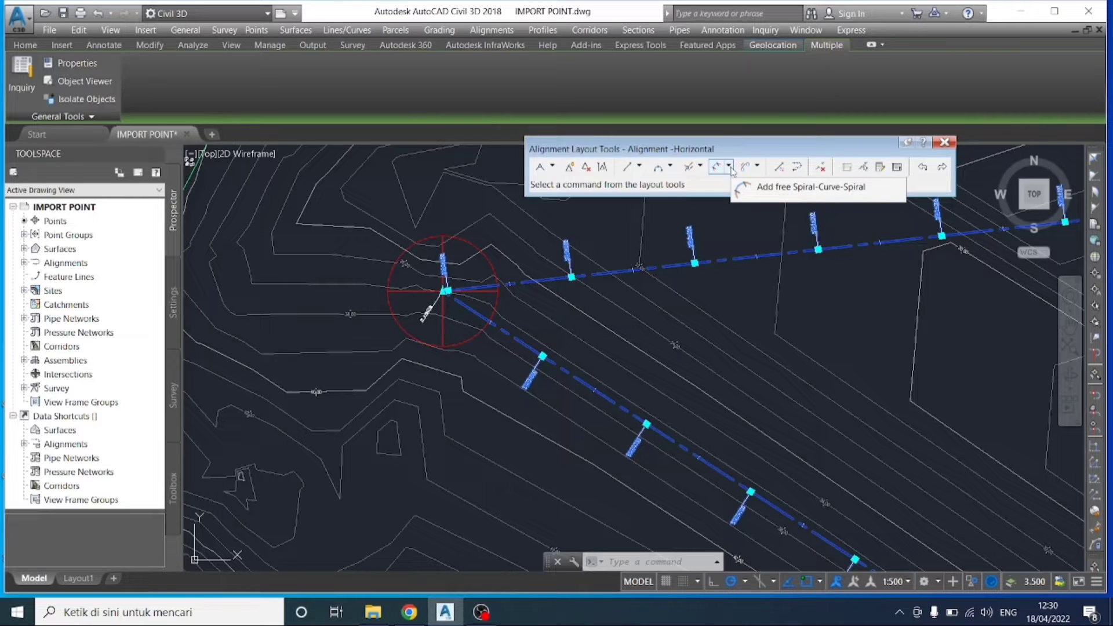
Step: Start a Free Spiral-Curve-Spiral between the two tangents meeting at the westernmost crossed circle, with a solution angle less than 180
click(729, 168)
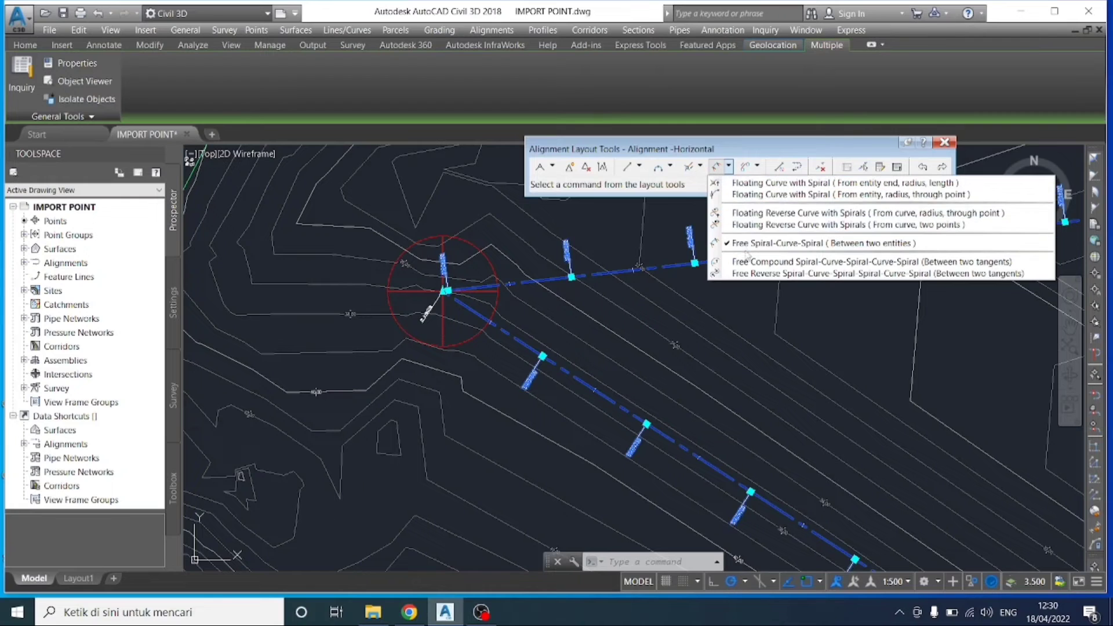
click(670, 167)
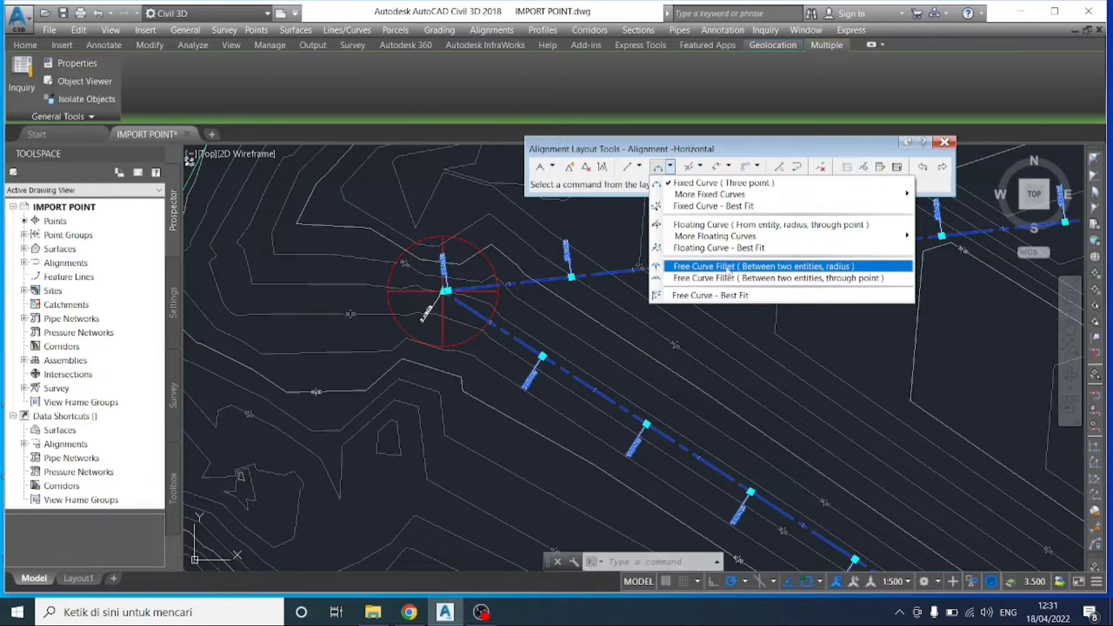
click(729, 167)
click(729, 167)
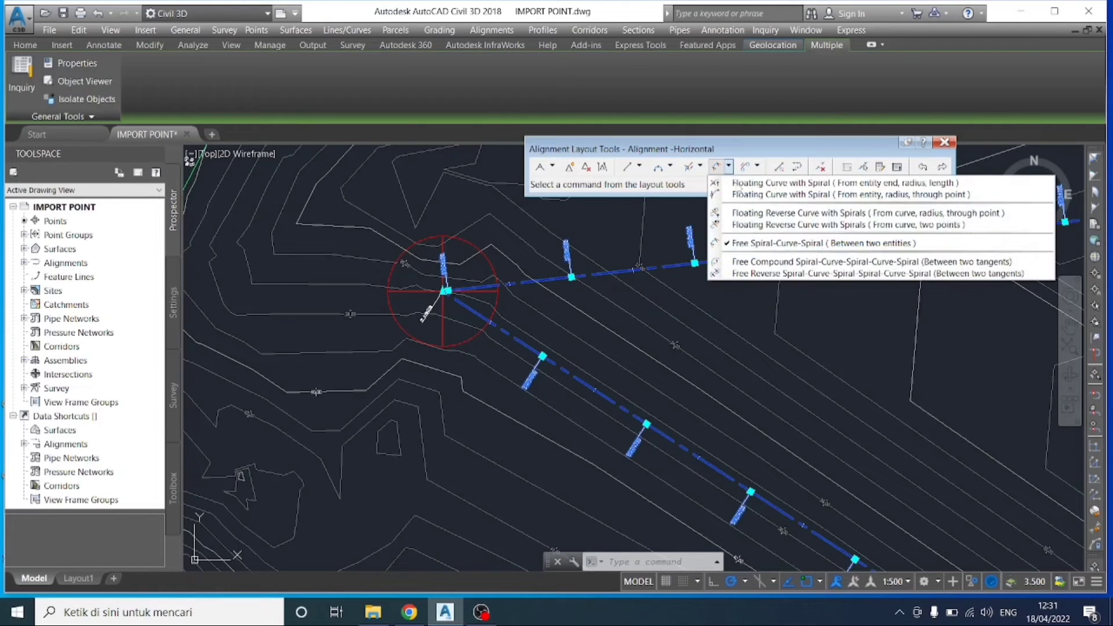
click(750, 244)
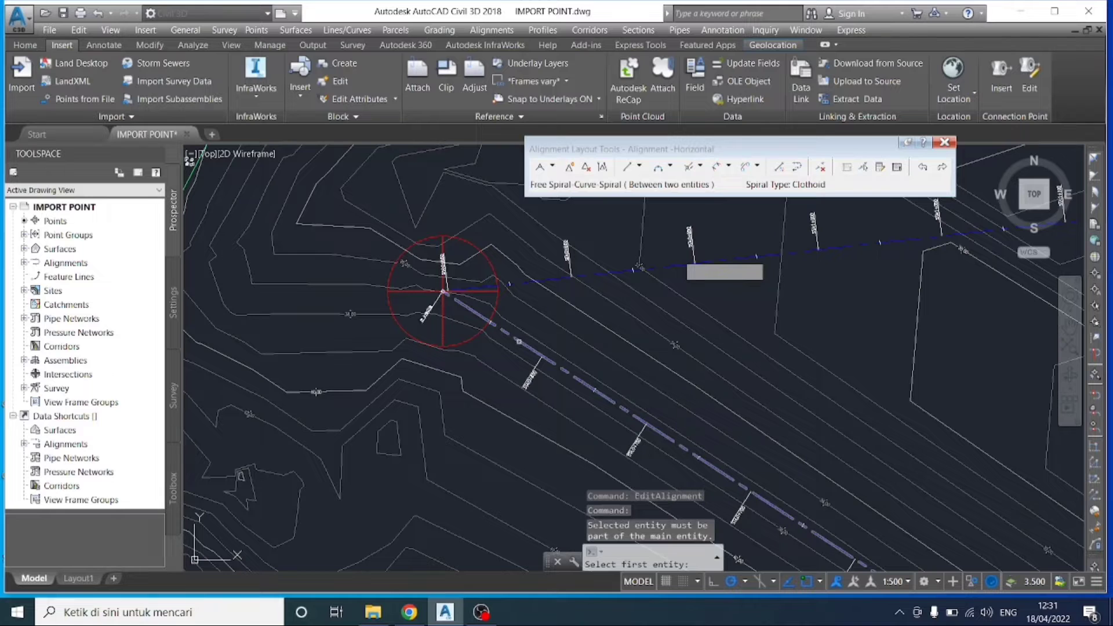
click(519, 341)
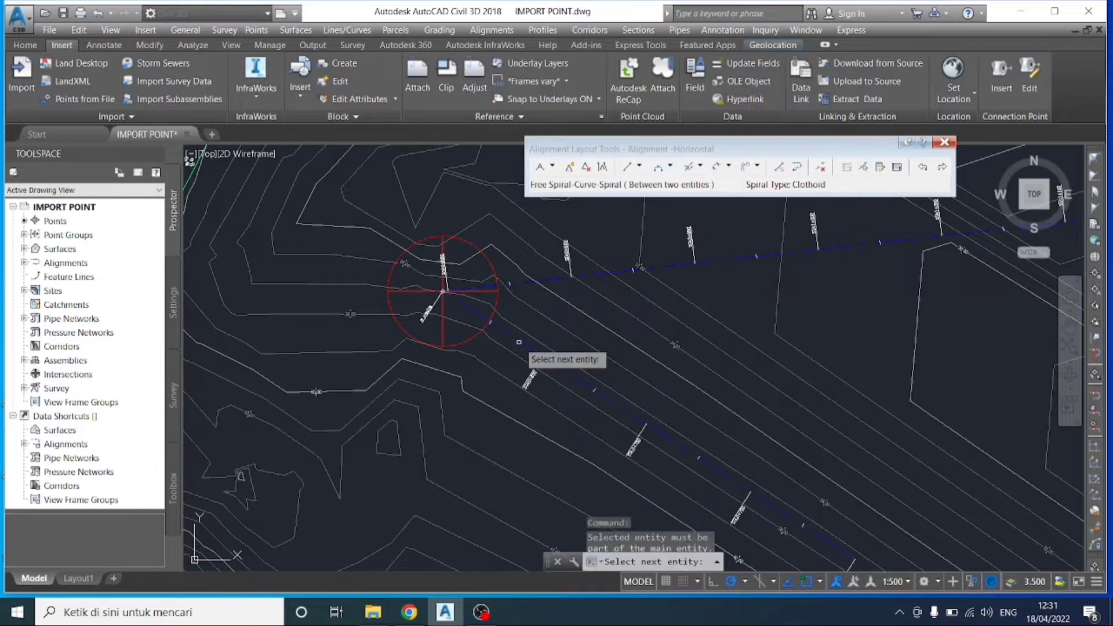
click(547, 281)
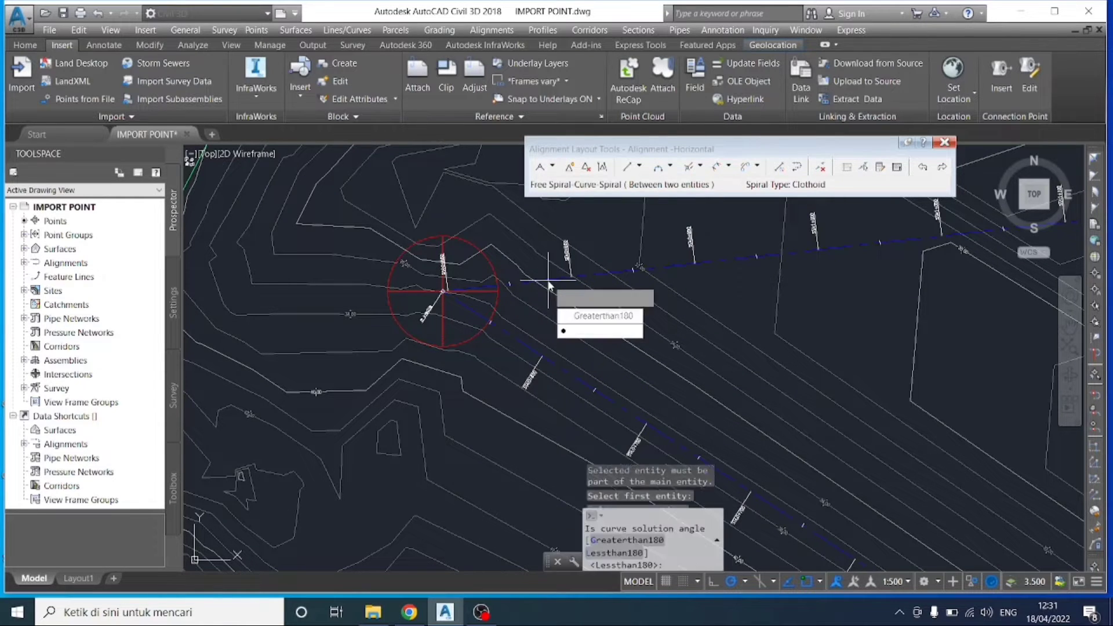
click(603, 331)
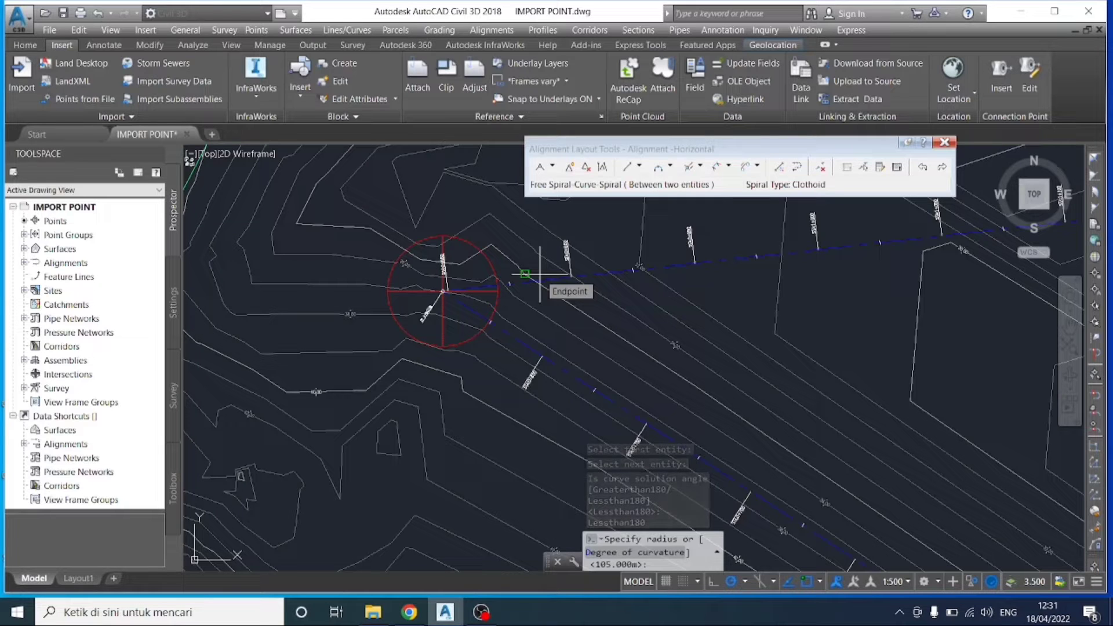
Step: Complete the spiral-curve-spiral with a radius of 100 m and spiral in and spiral out lengths of 60 m
text(100)
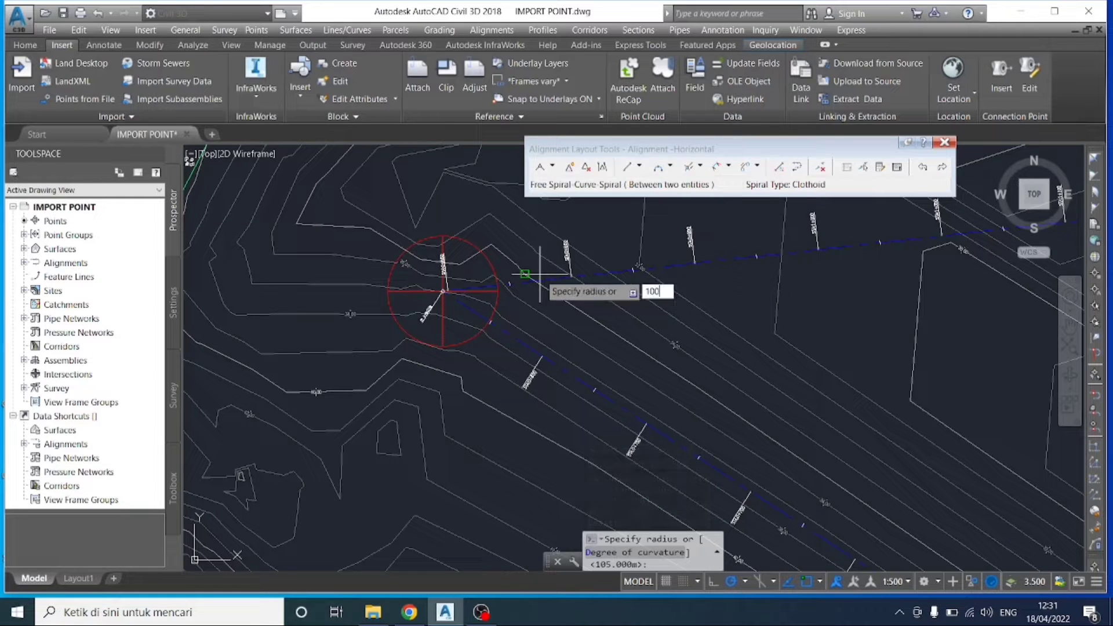
key(Return)
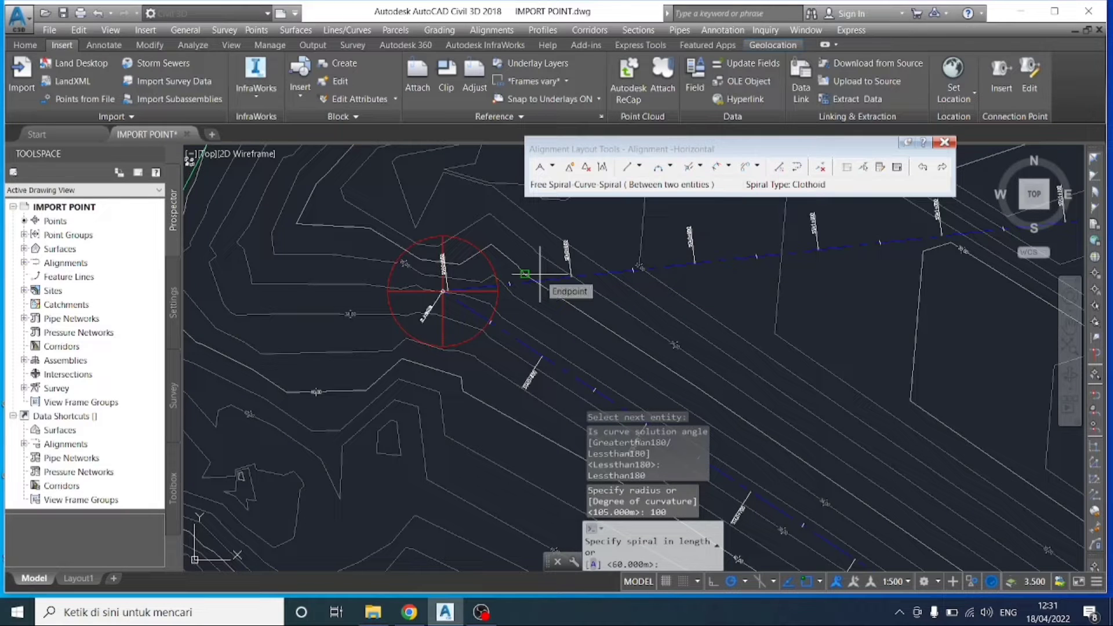
text(6)
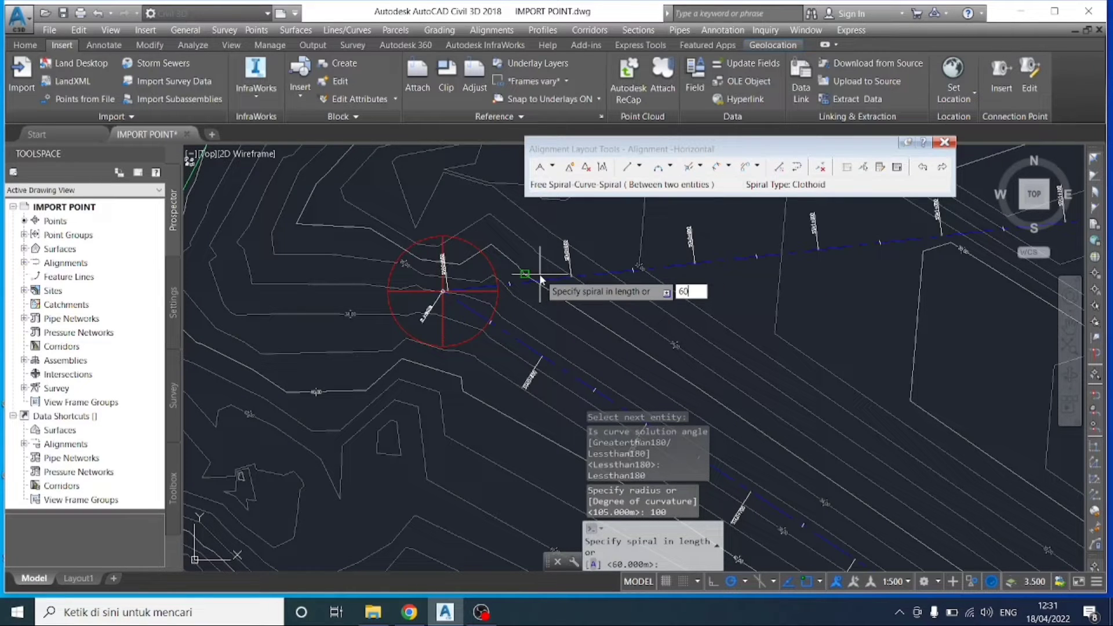
text(0)
key(Return)
text(60)
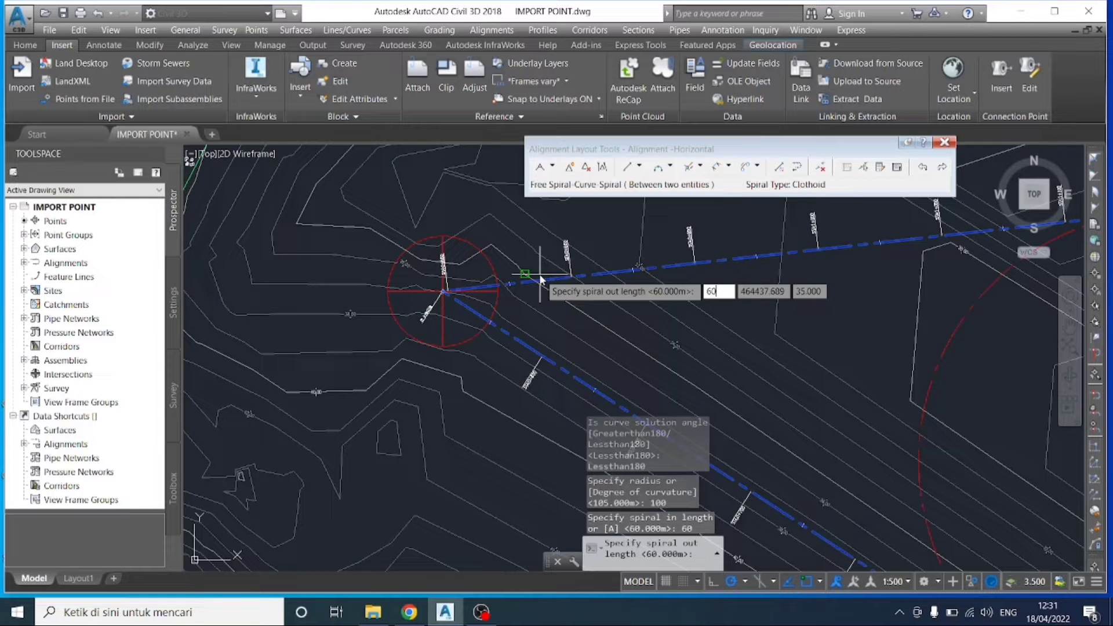
key(Return)
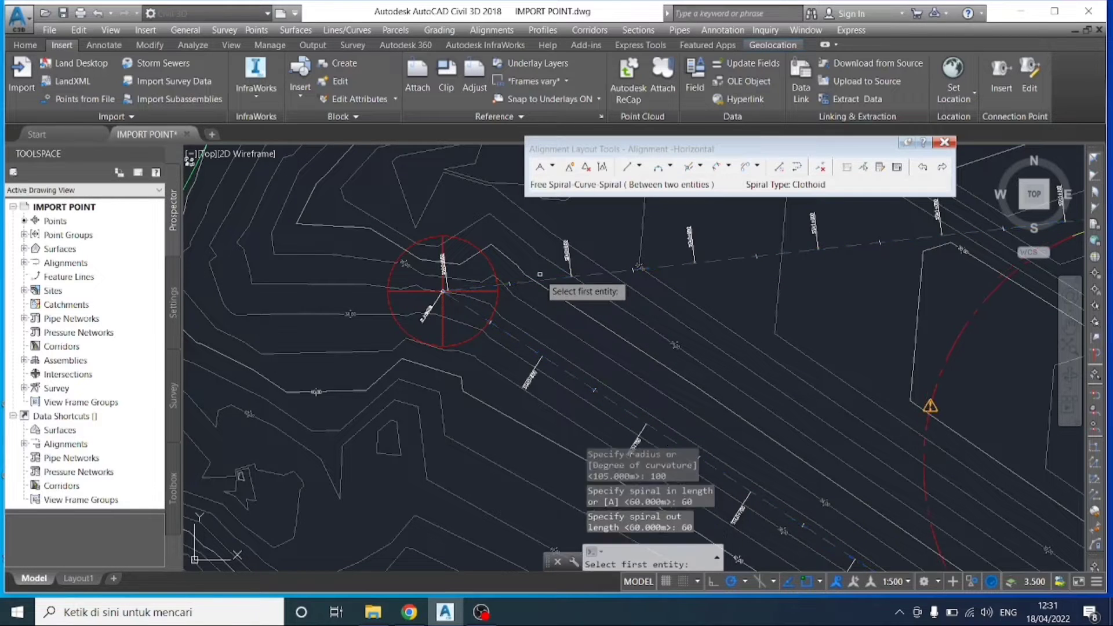
Step: Add a Free Curve Fillet with a 50 m radius between the two tangents meeting at the southeastern crossed circle, with a solution angle less than 180
scroll(701, 379, down, 4)
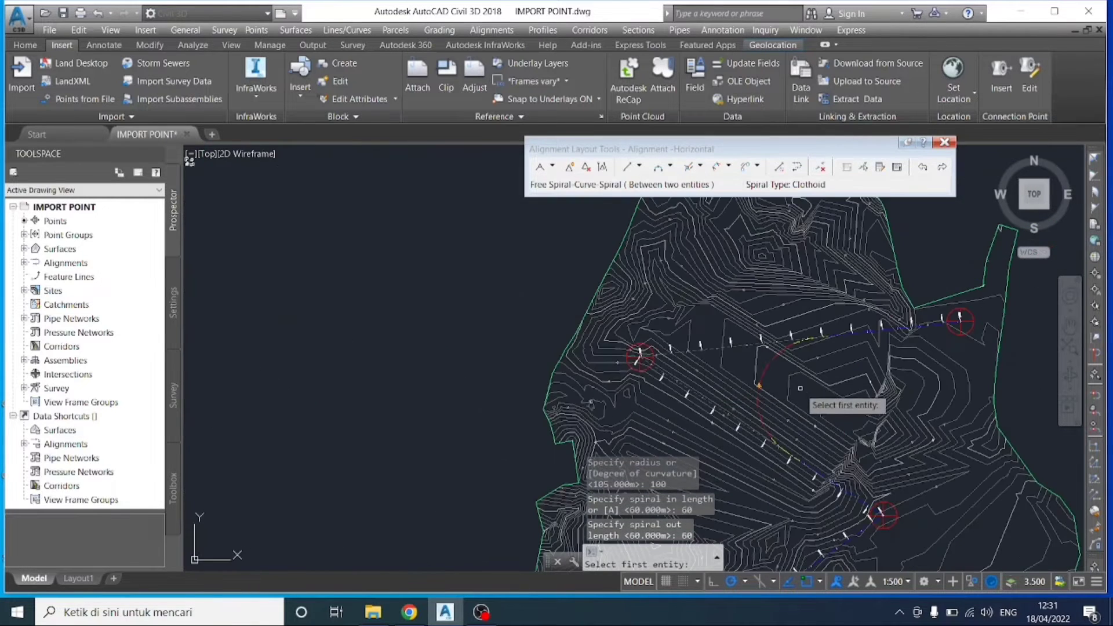
scroll(802, 458, up, 1)
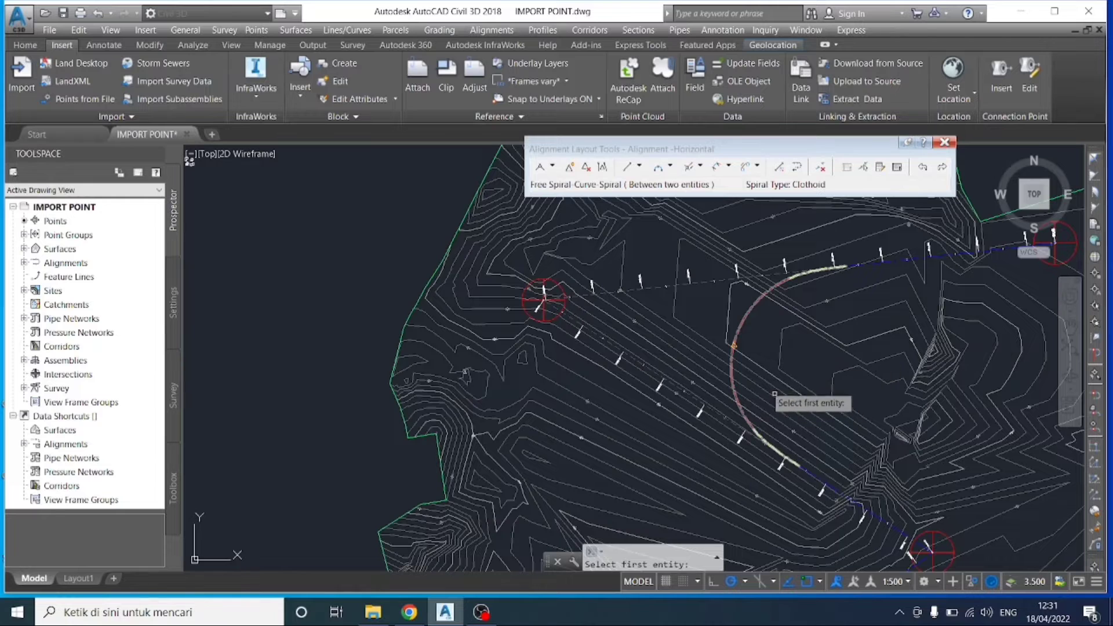
click(671, 168)
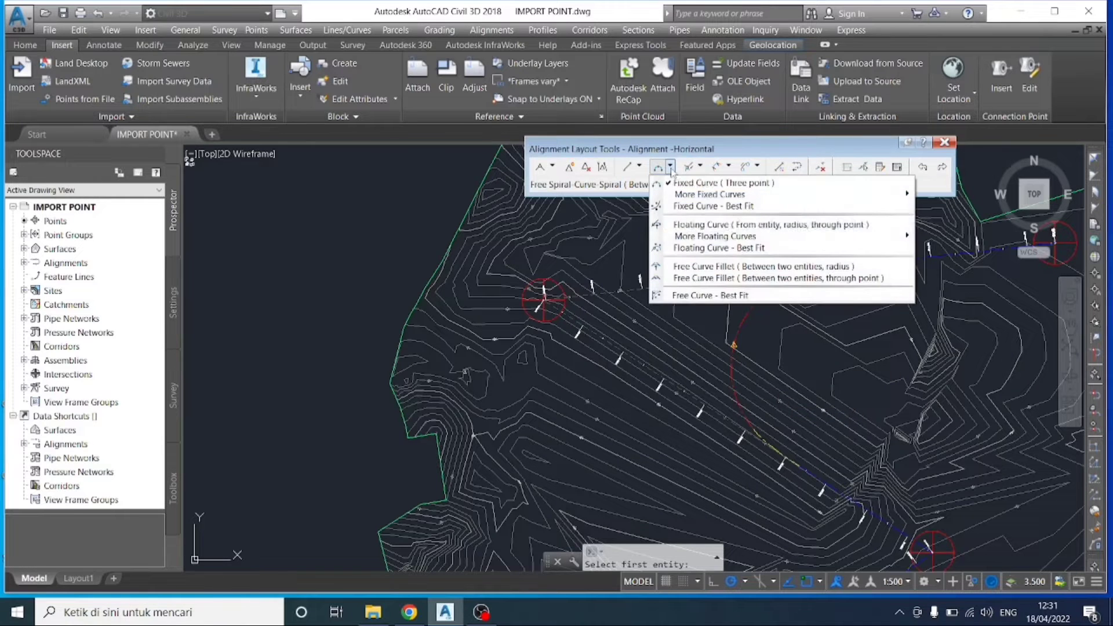
click(690, 268)
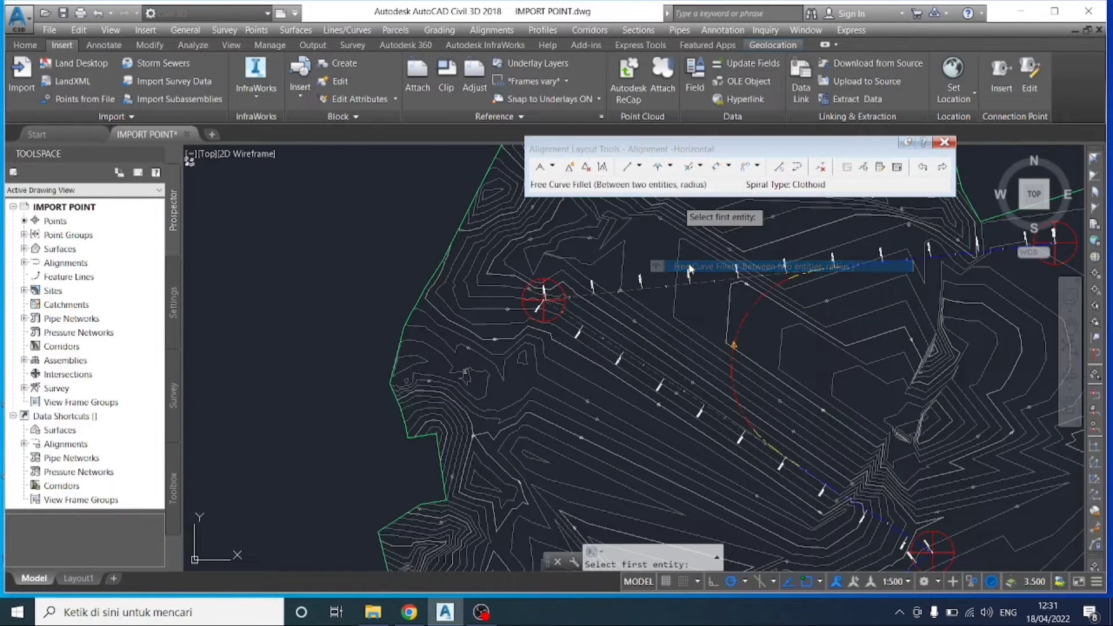
scroll(719, 278, up, 3)
scroll(695, 288, up, 2)
scroll(695, 288, down, 8)
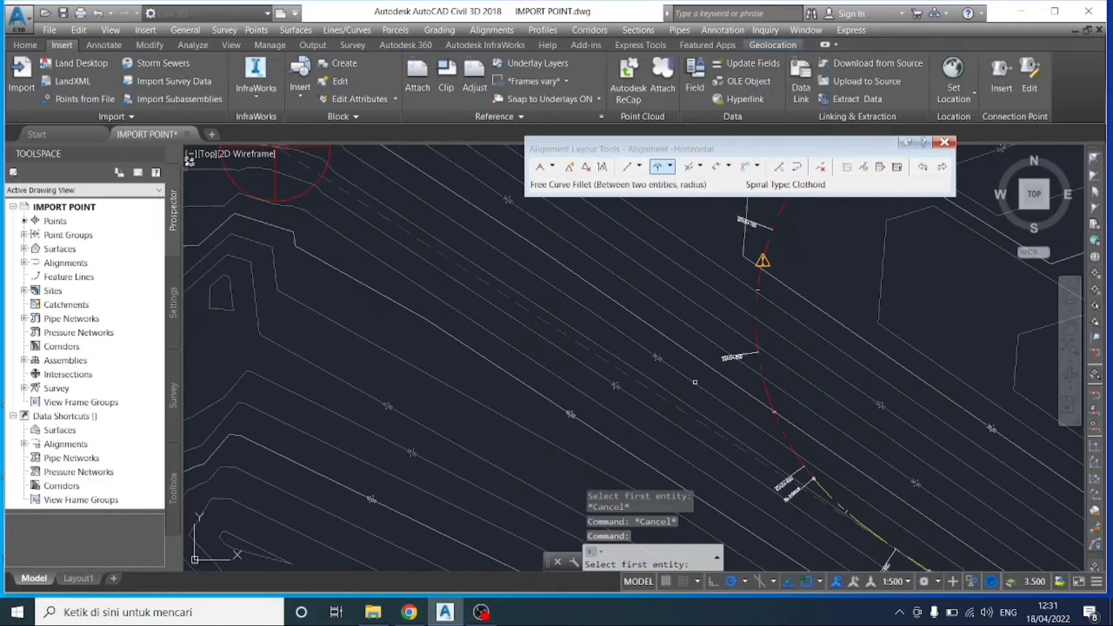
scroll(689, 354, up, 6)
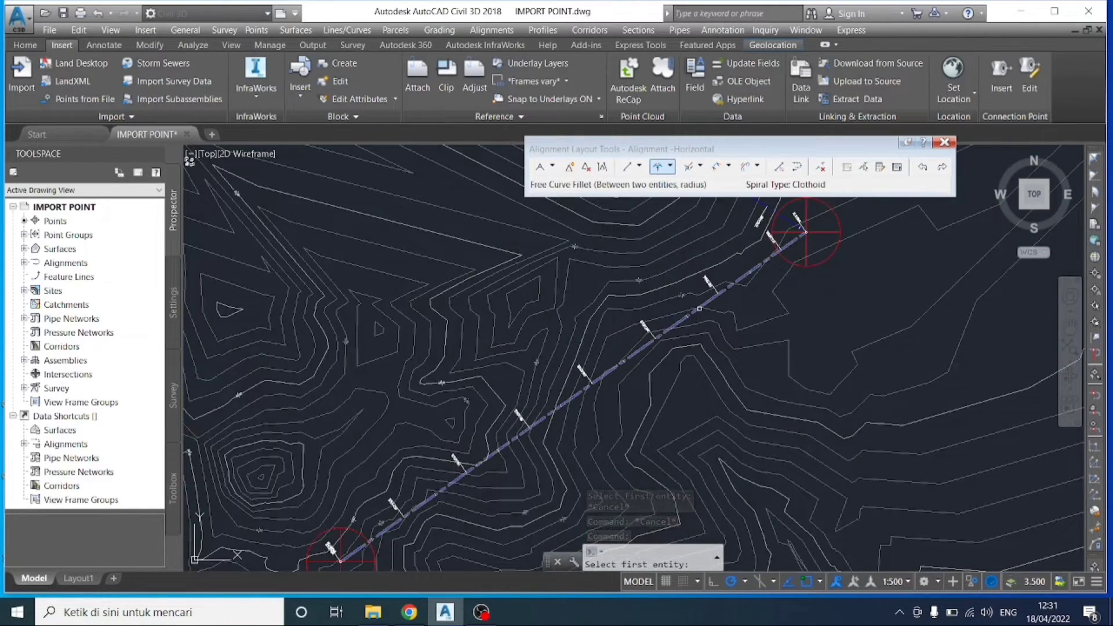
click(700, 308)
scroll(724, 269, up, 2)
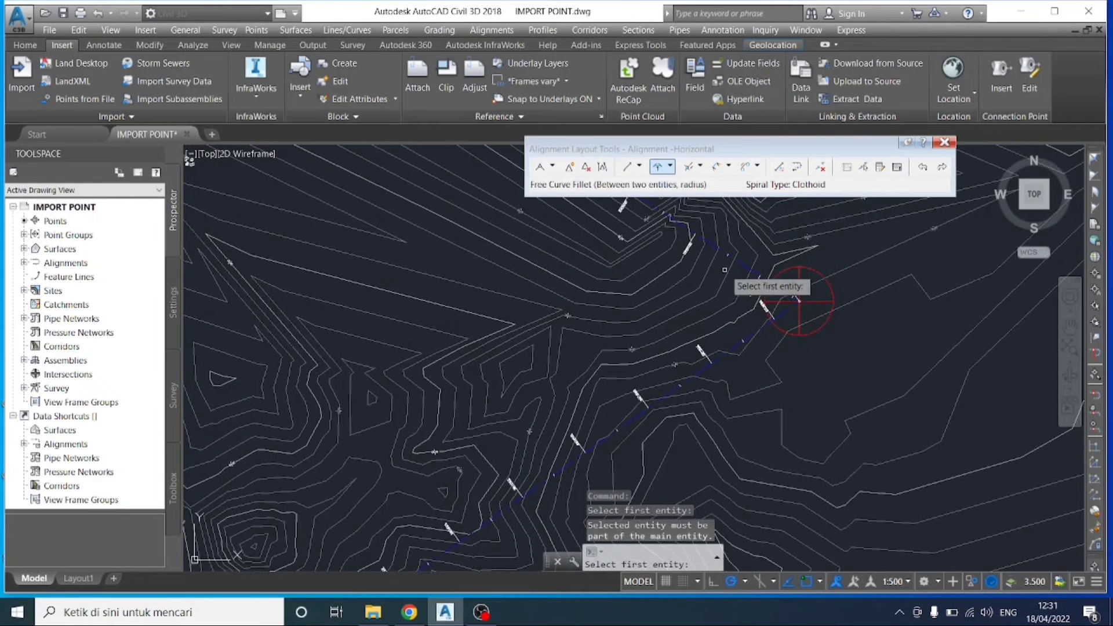
click(719, 252)
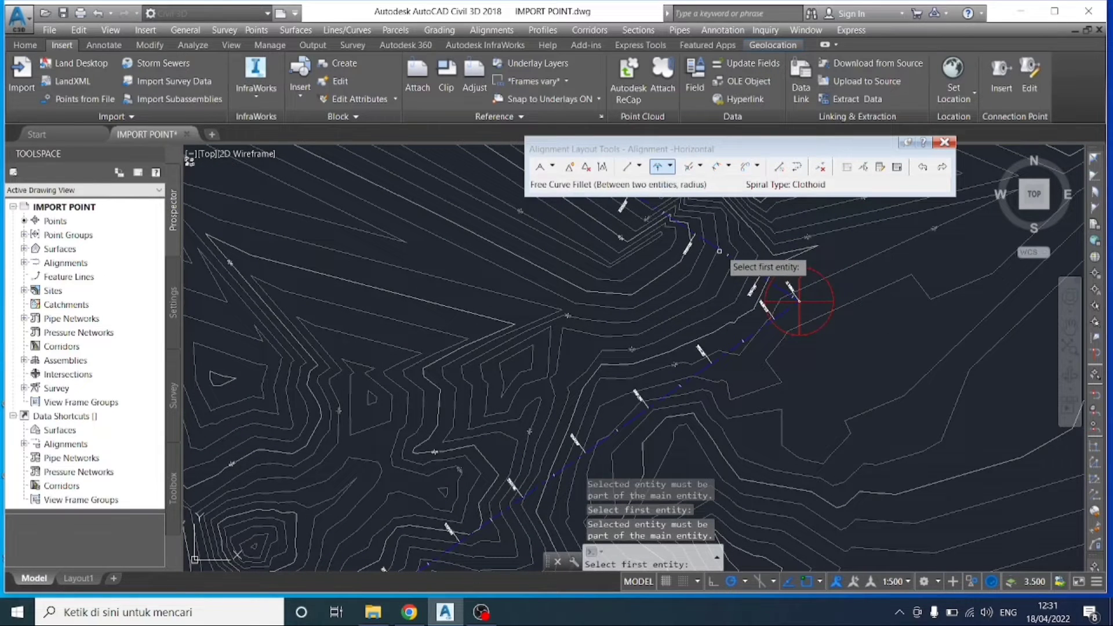
scroll(730, 337, up, 2)
click(734, 338)
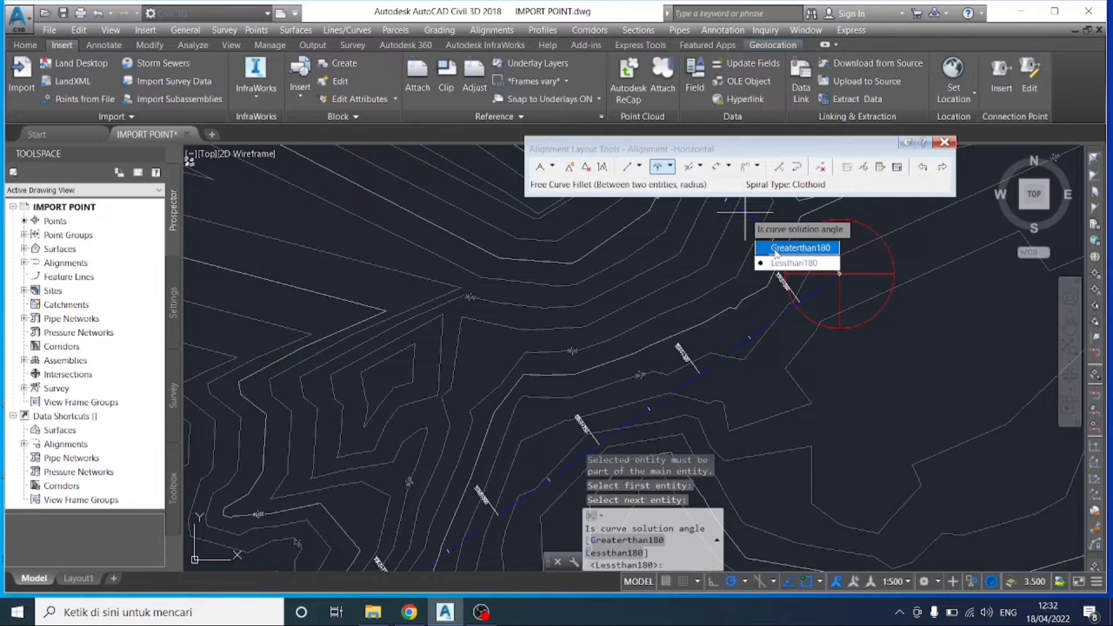
click(781, 262)
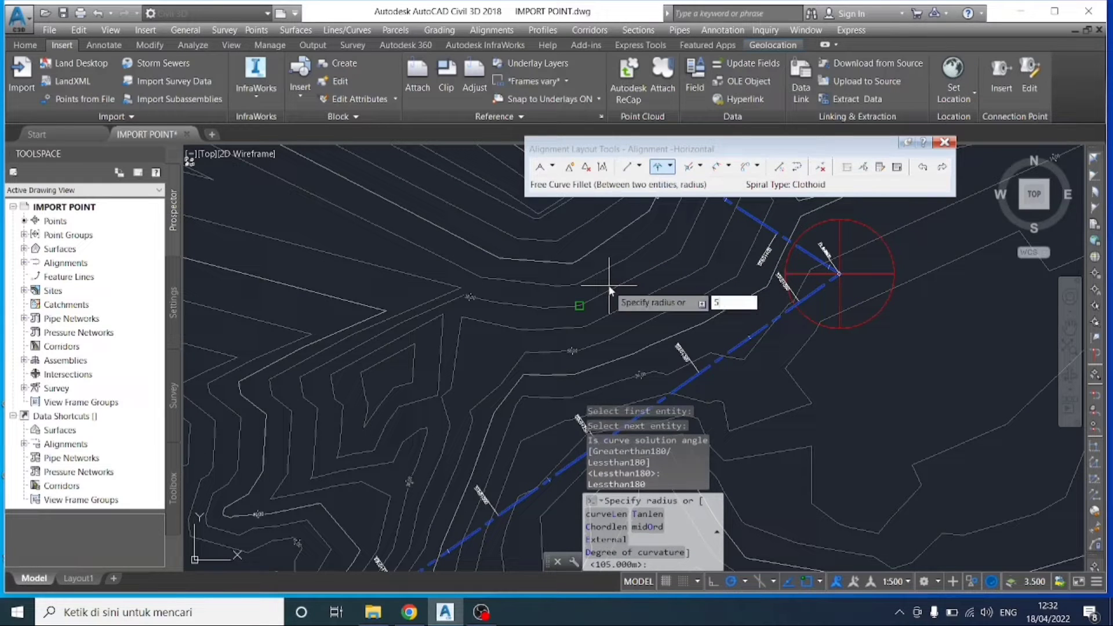
text(50)
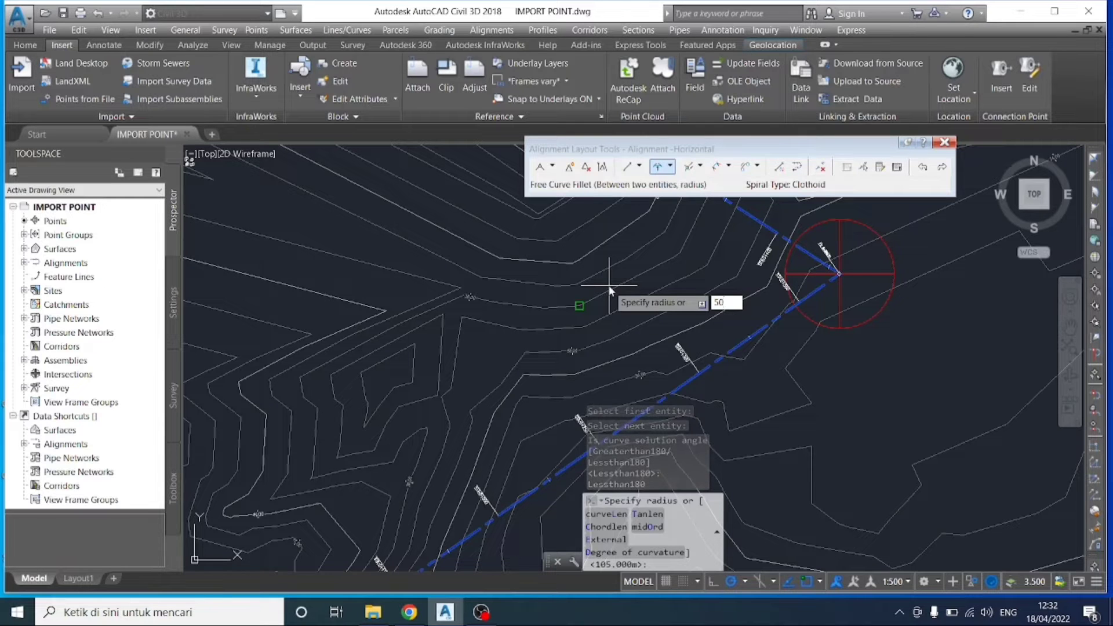
key(Return)
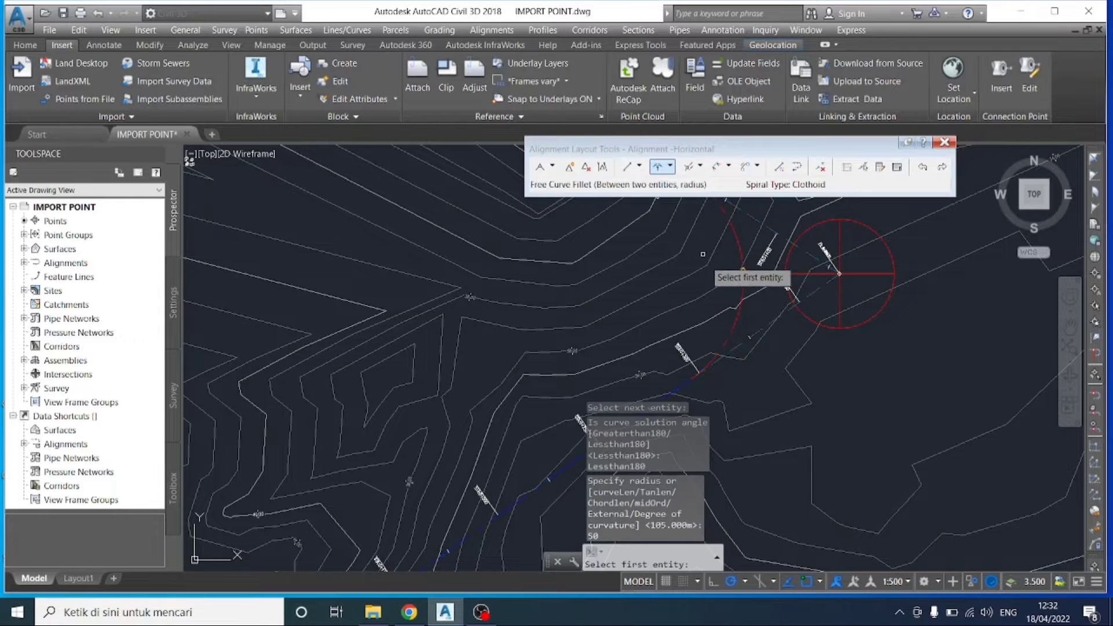
Step: Undo the curve fillet at the southeastern bend and the spiral-curve-spiral at the western bend
scroll(737, 302, down, 2)
scroll(737, 313, down, 3)
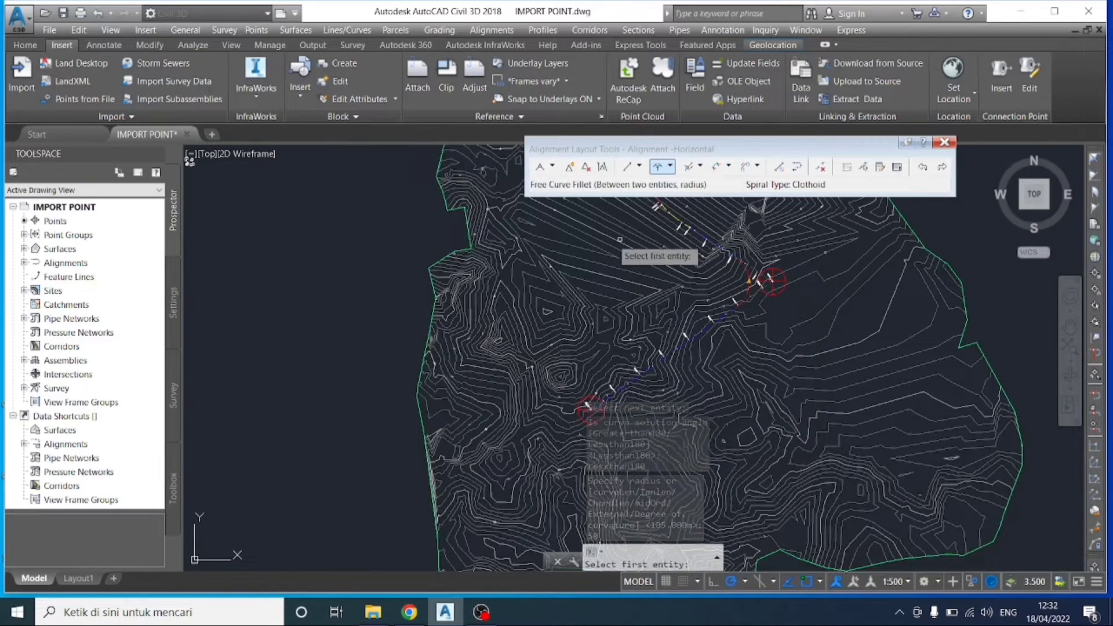
mouse_move(600, 239)
middle_down()
mouse_move(594, 313)
mouse_move(537, 372)
middle_up()
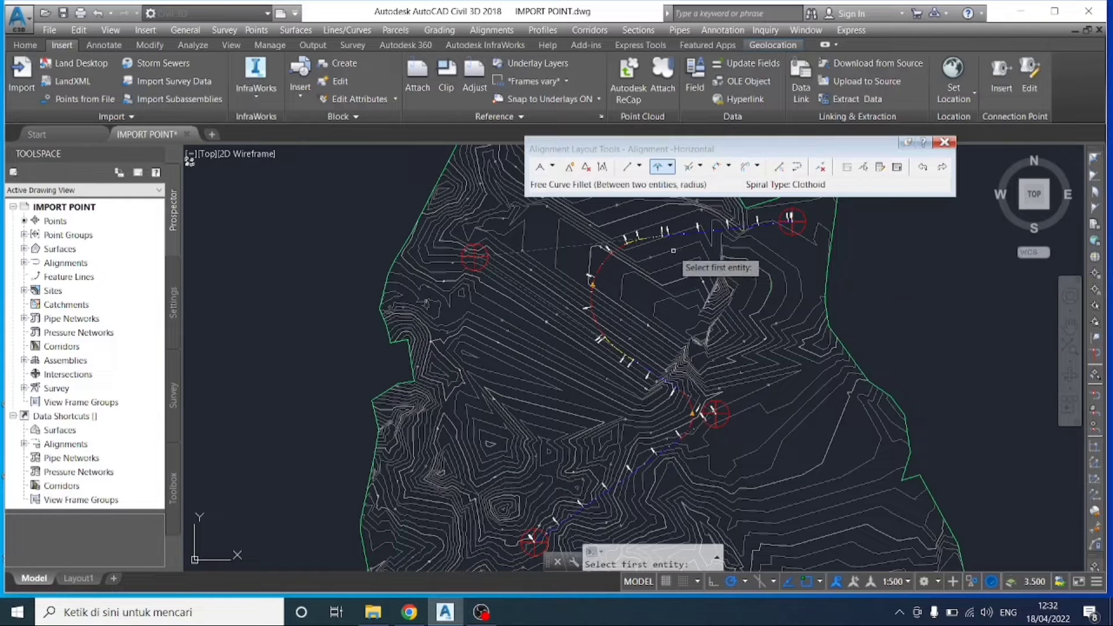
key(ctrl+z)
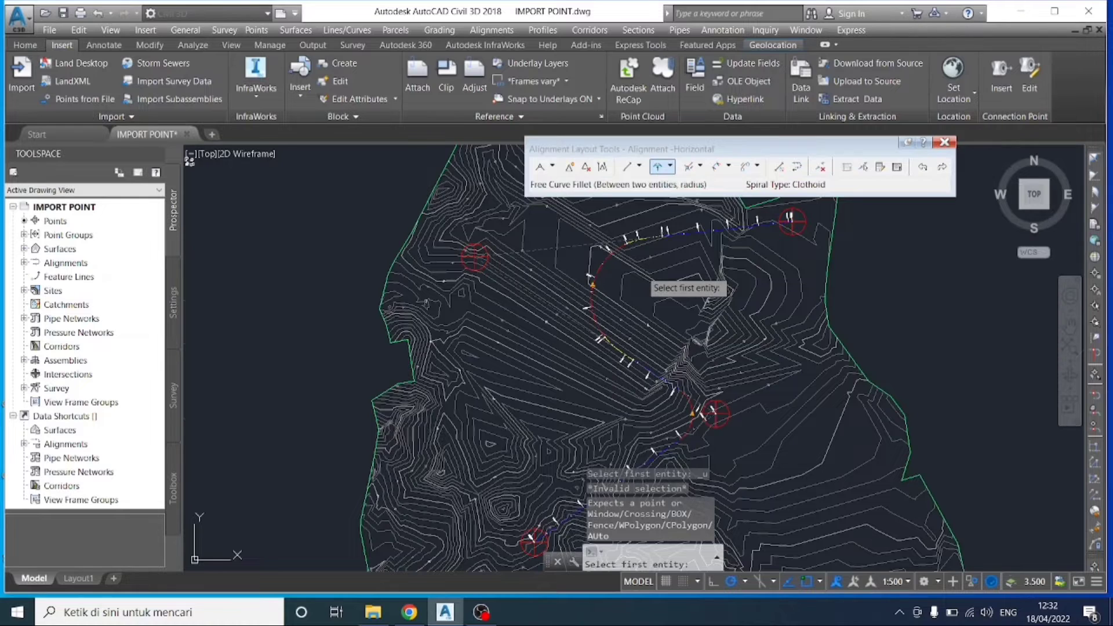
scroll(678, 449, up, 6)
key(Escape)
key(ctrl+z)
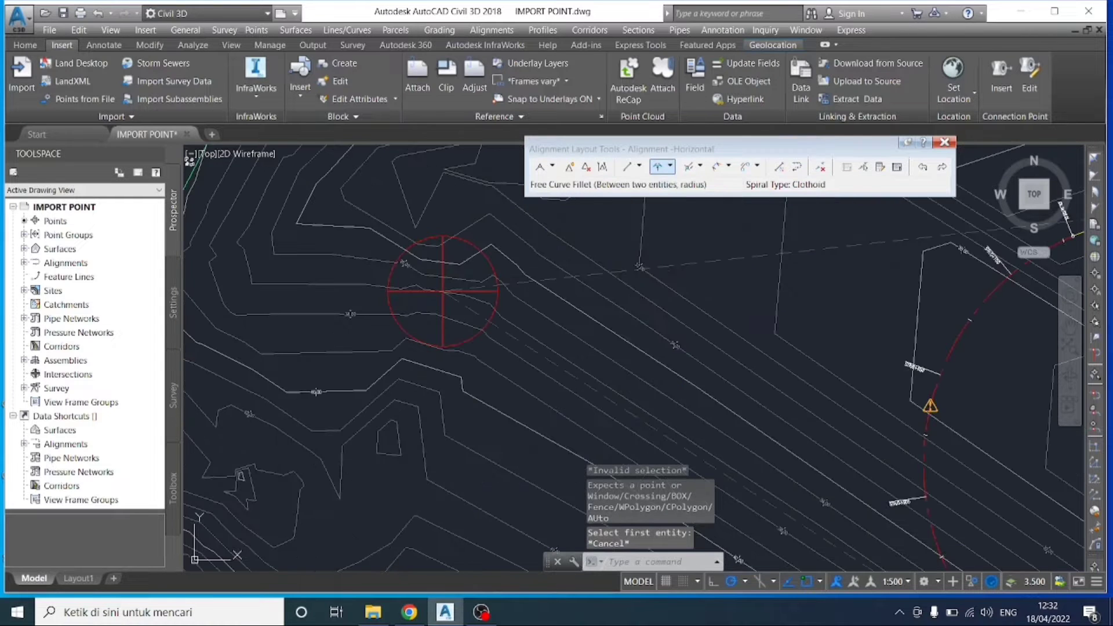
key(ctrl+z)
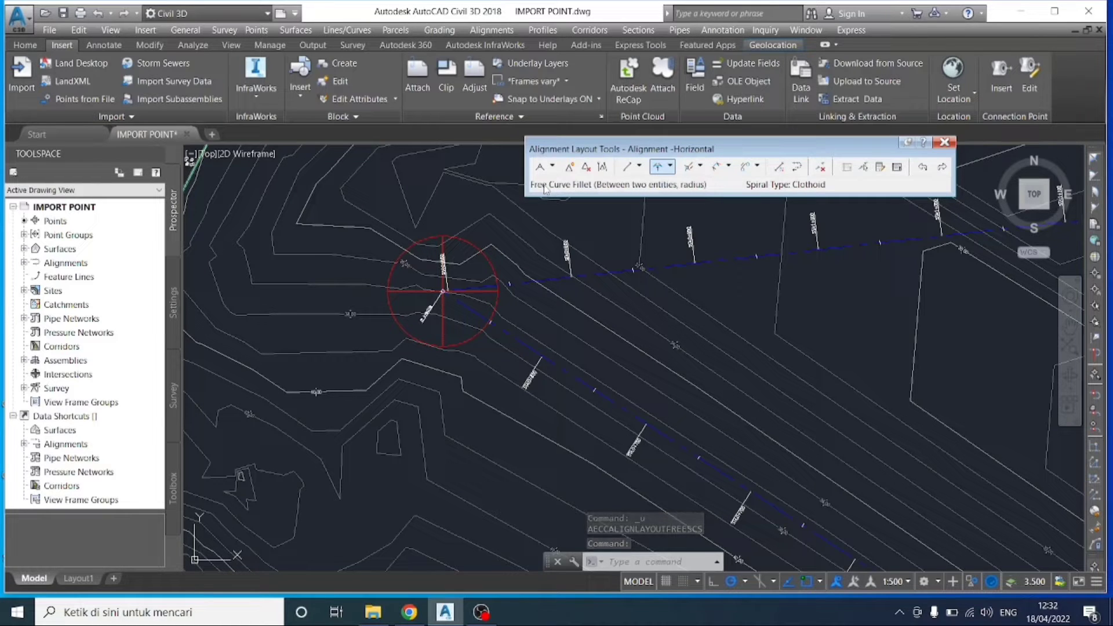
Step: Close the alignment layout tools and undo the label edits and the alignment's creation, leaving only the original polyline
click(942, 142)
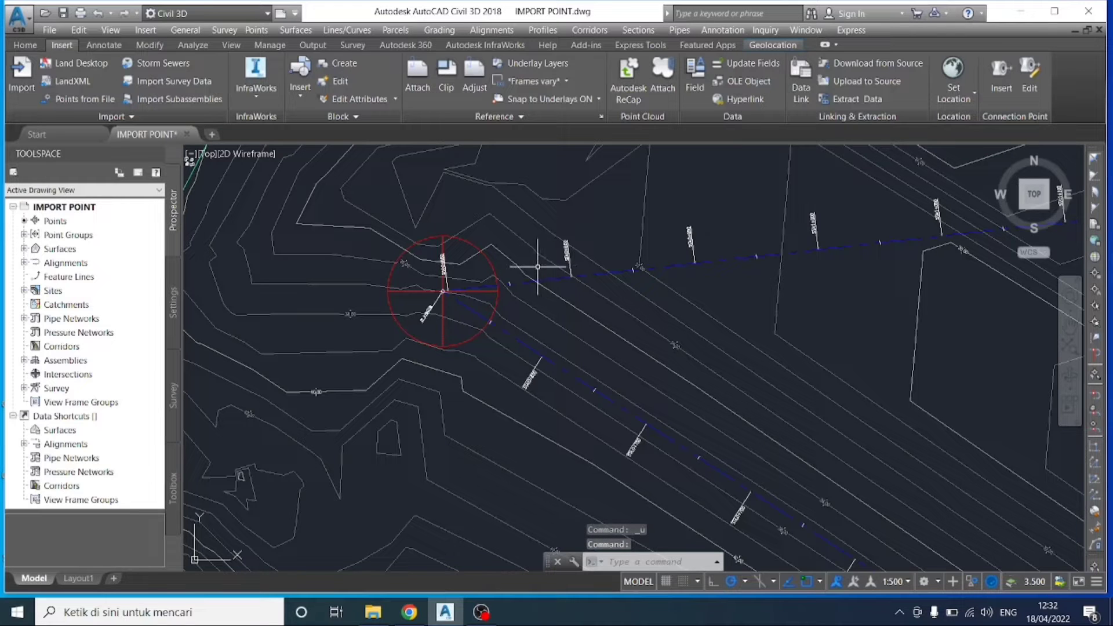
scroll(536, 266, up, 4)
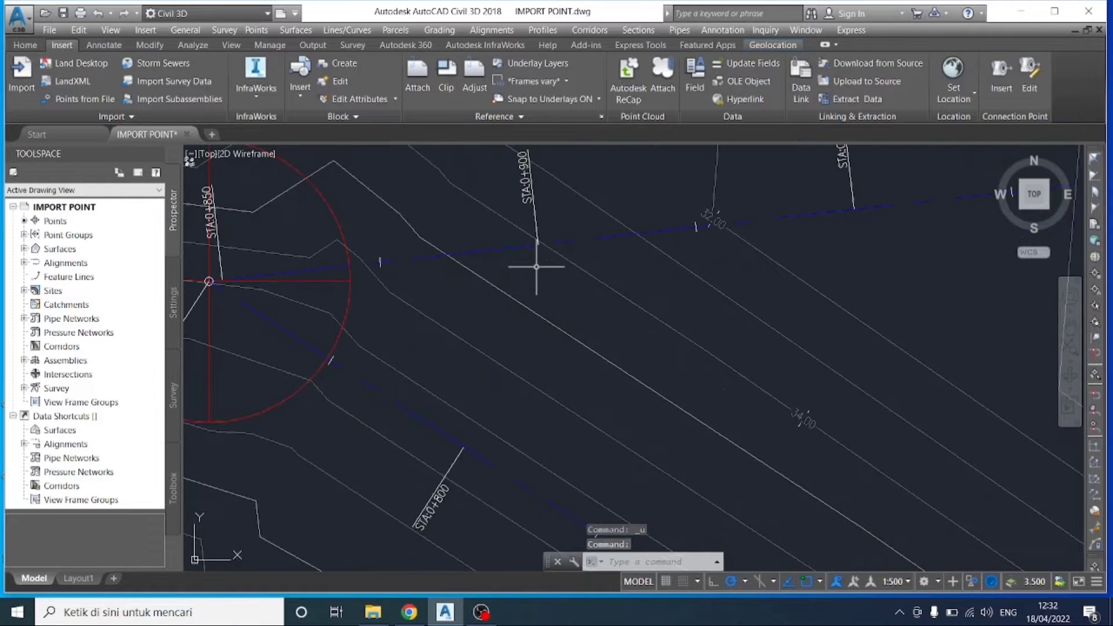
scroll(536, 266, down, 2)
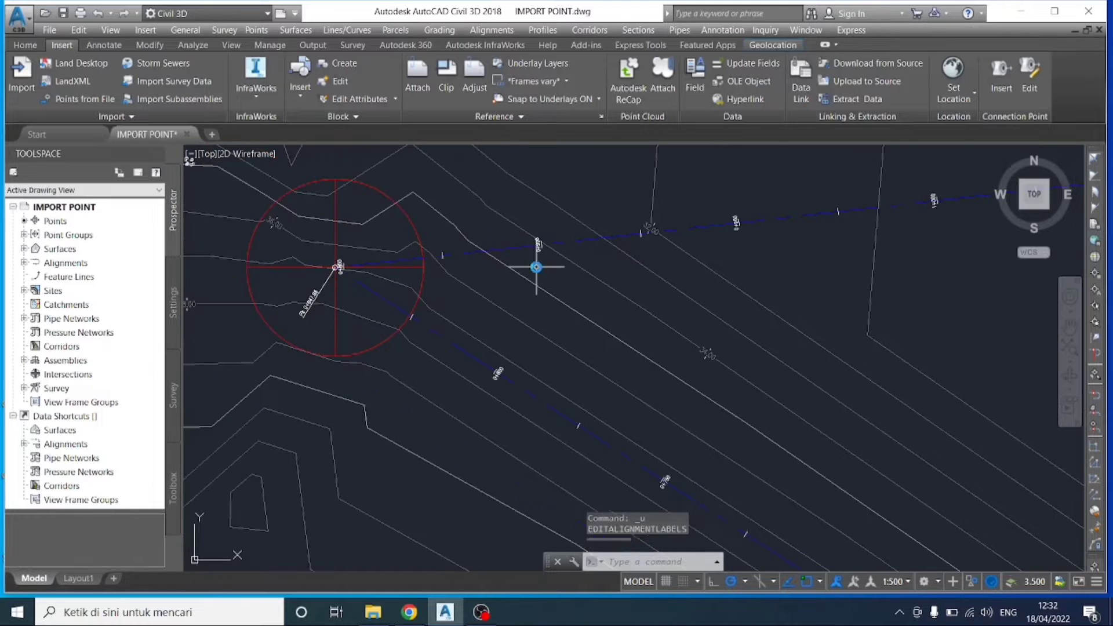
scroll(537, 264, down, 8)
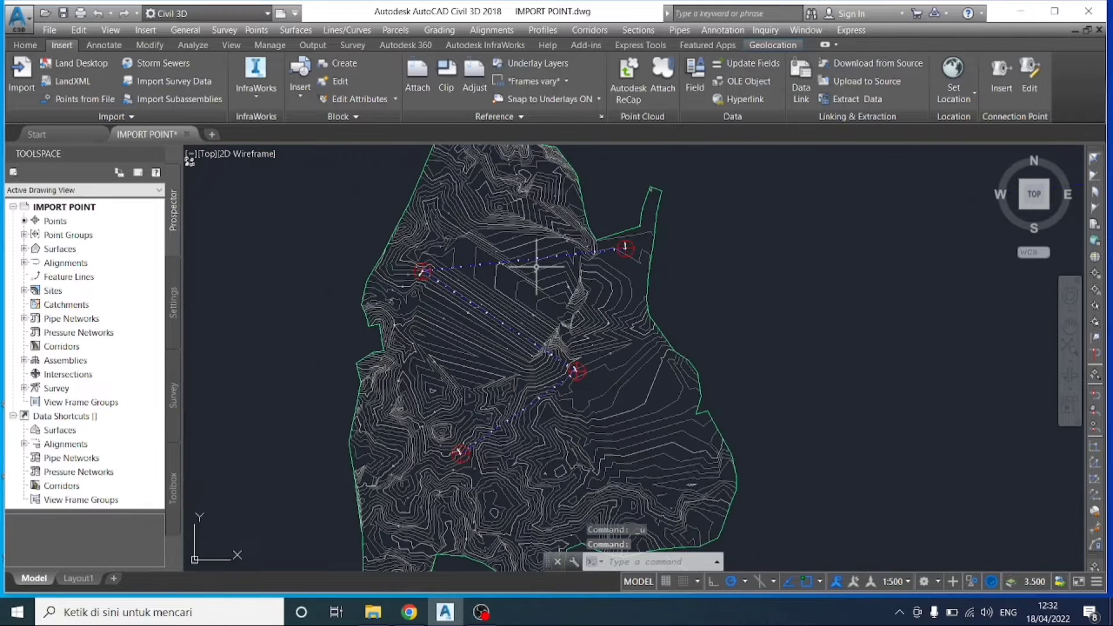
key(ctrl+z)
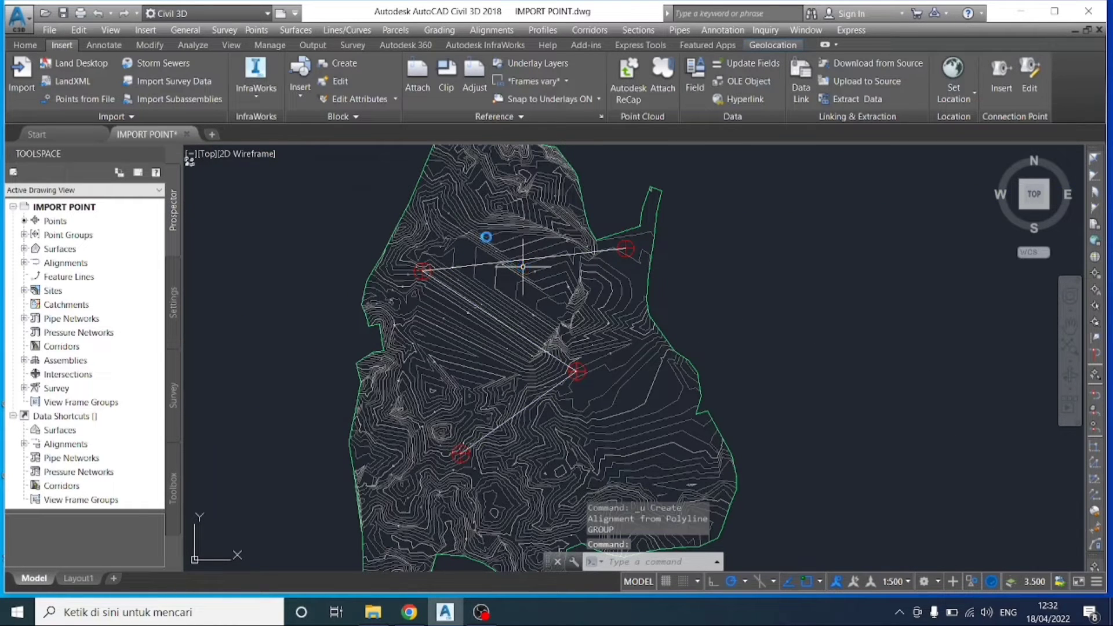
Step: Start creating an alignment by layout named Alignment - HRISONTAL and assign it to Site 1
click(498, 31)
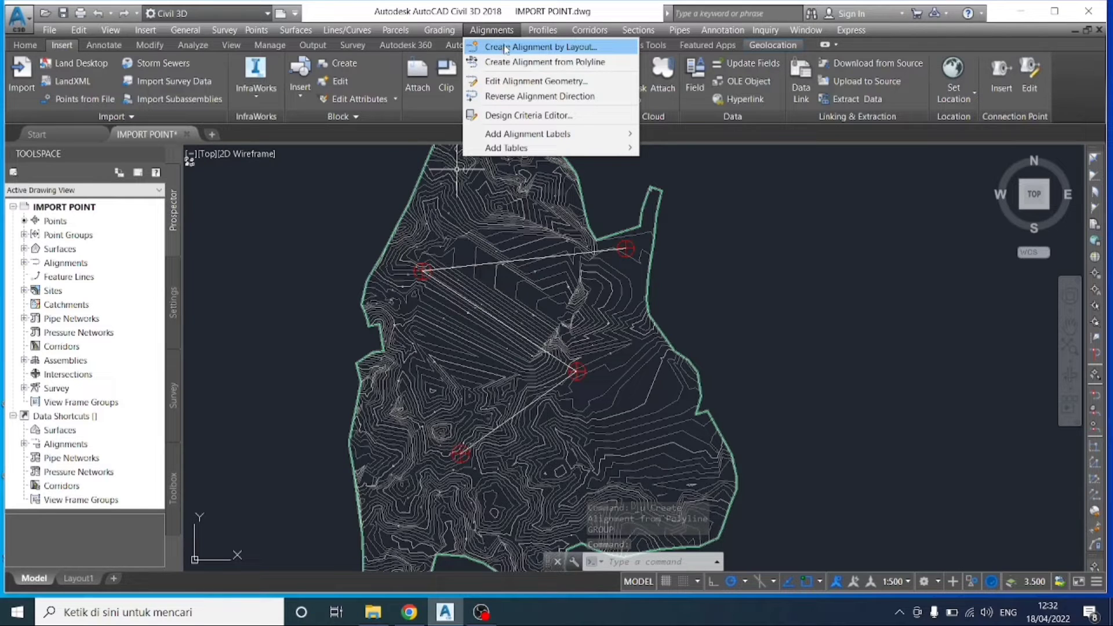
click(505, 48)
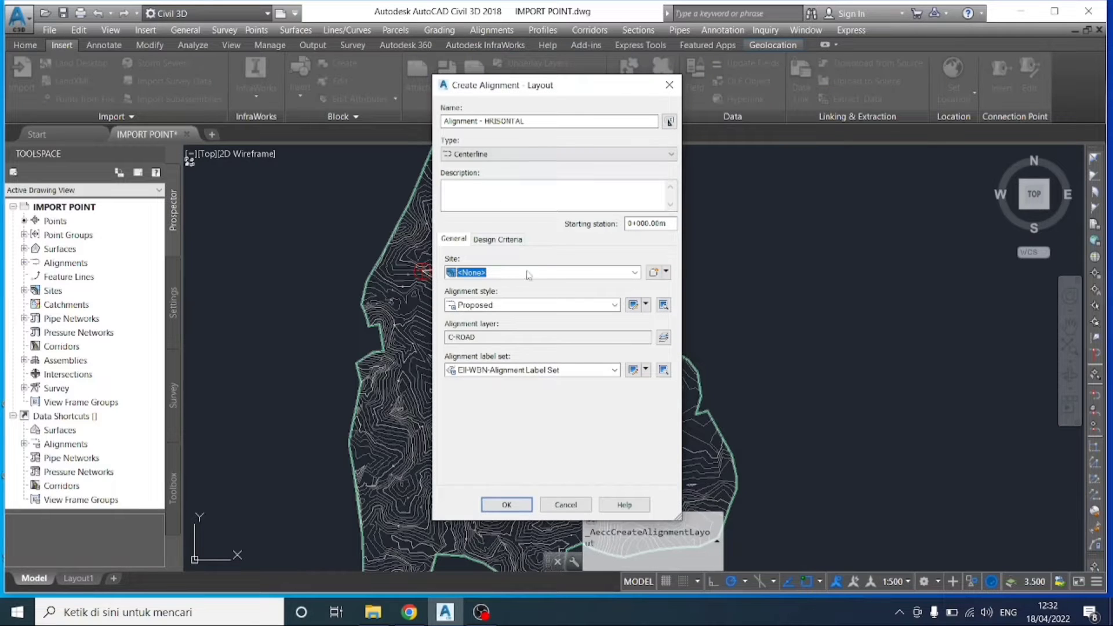
click(635, 273)
click(490, 295)
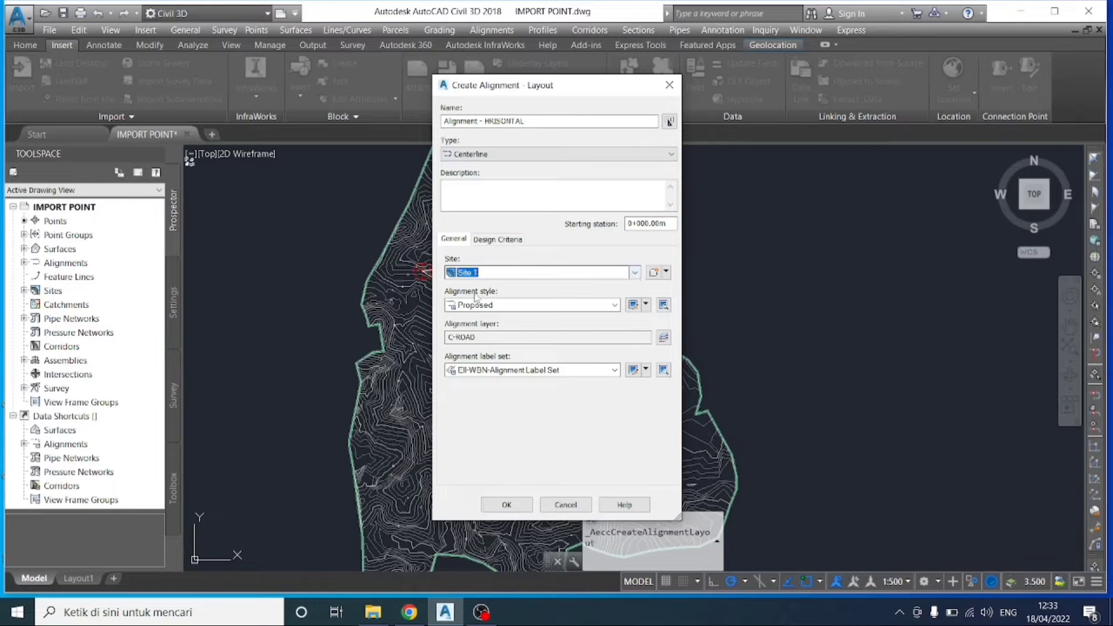
Step: Create the alignment with a 60 km/h starting design speed and criteria-based design using the AASHTO 2011 Metric eMax 12% minimum radius table
click(501, 240)
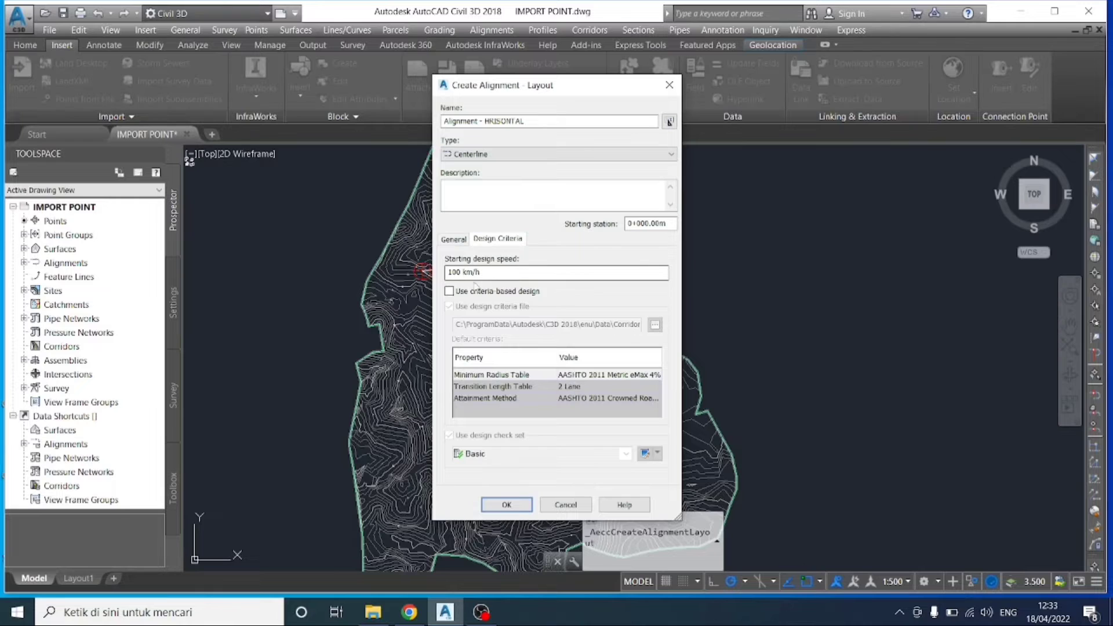
drag(464, 272, 448, 272)
key(BackSpace)
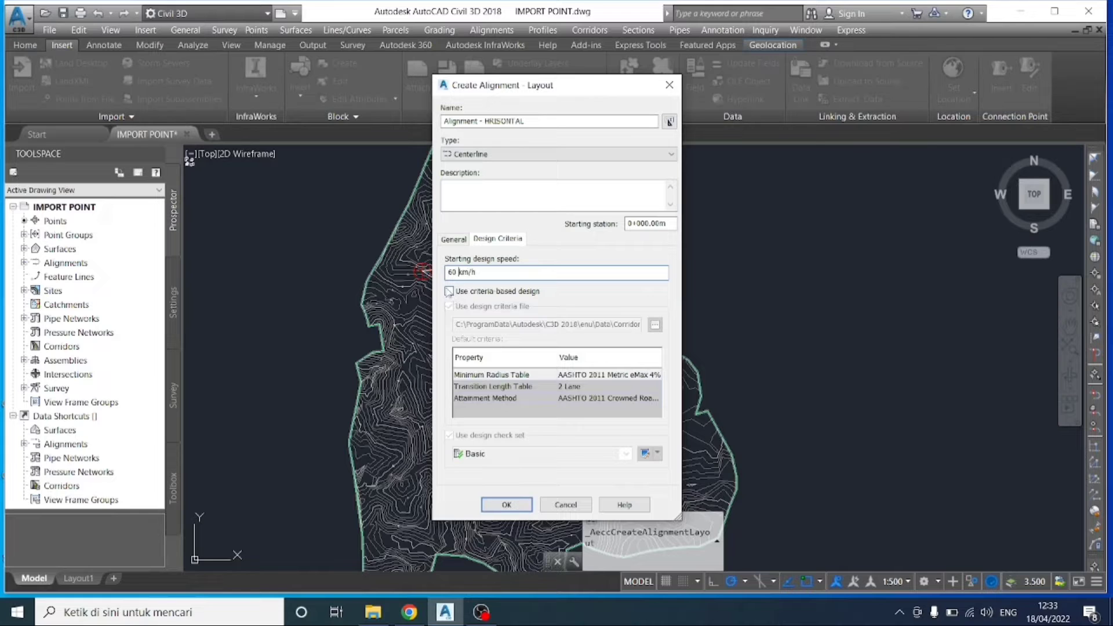
click(446, 289)
click(612, 379)
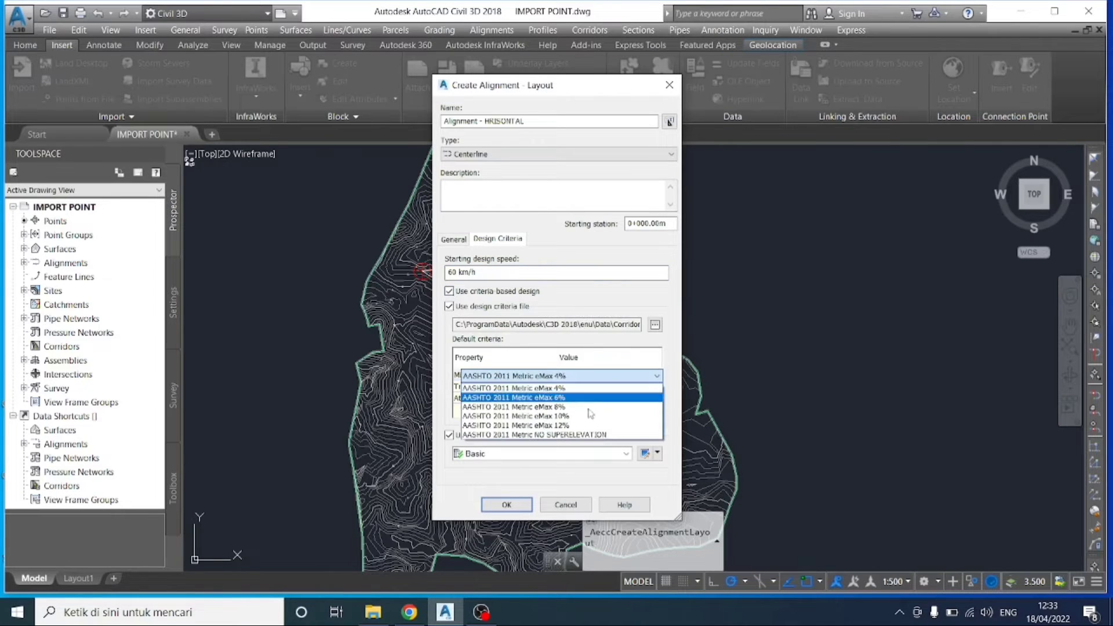
click(561, 424)
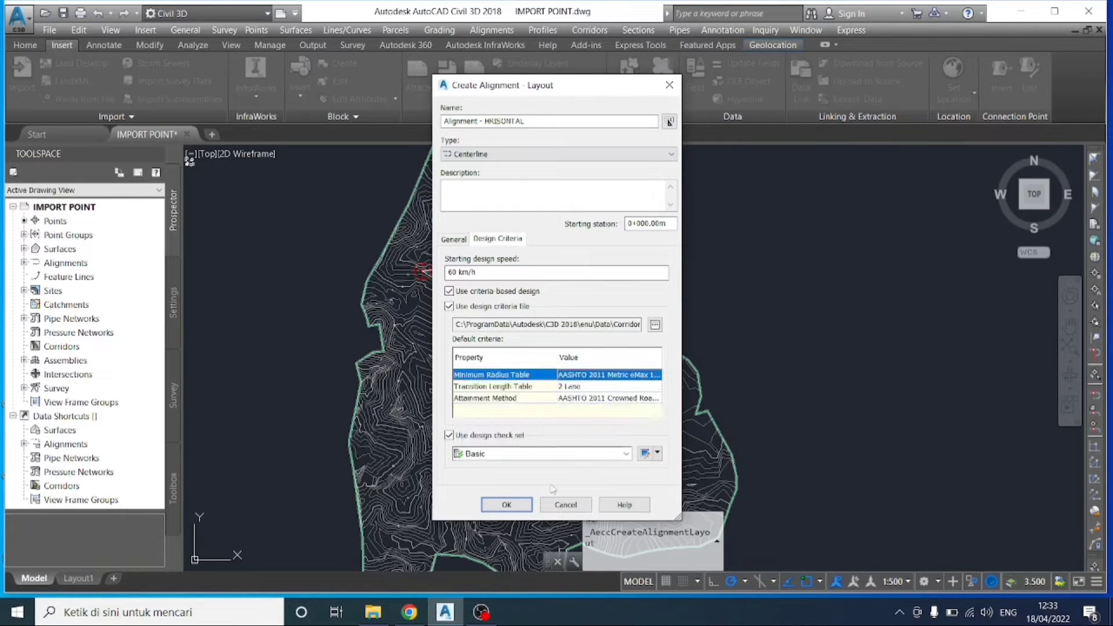
click(506, 504)
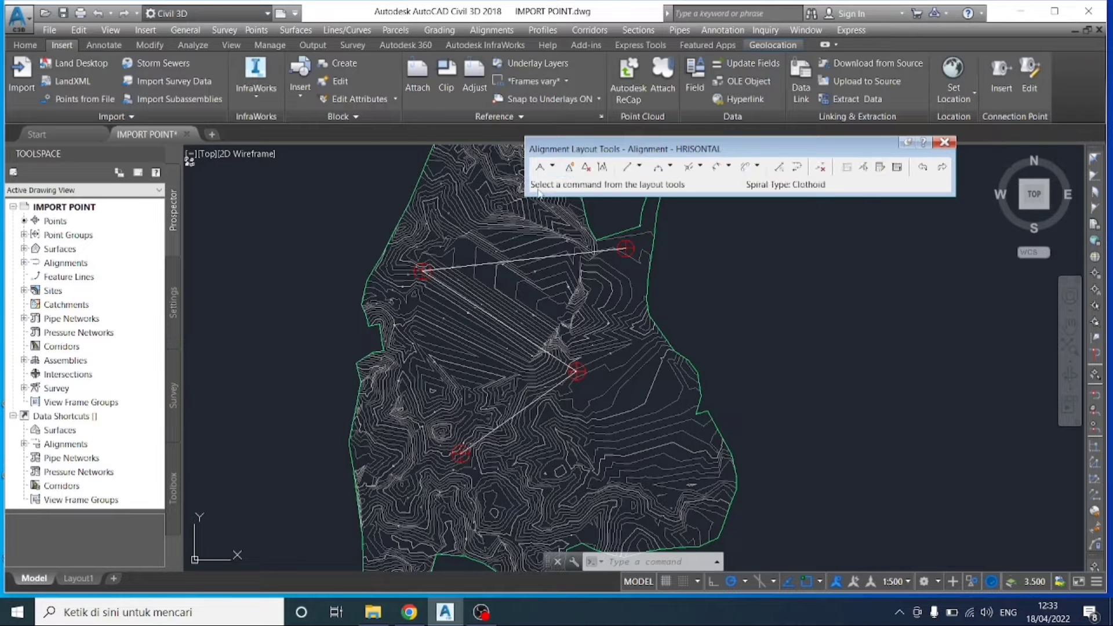
Step: Configure the curve and spiral settings to insert a curve with a 50 m default radius and no spiral in or spiral out
click(553, 168)
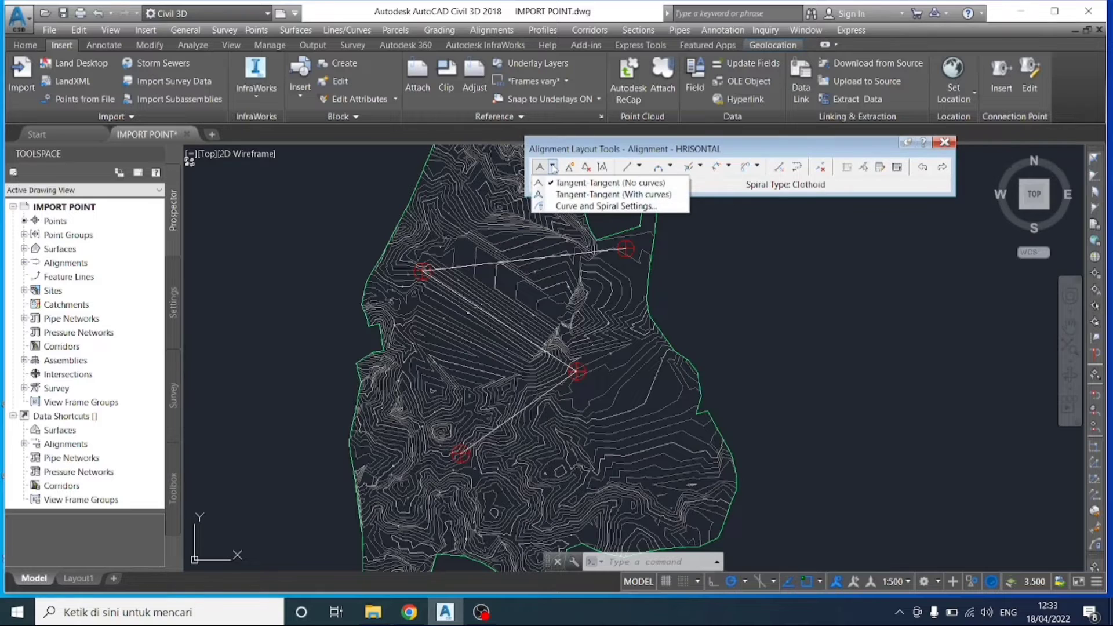
click(572, 206)
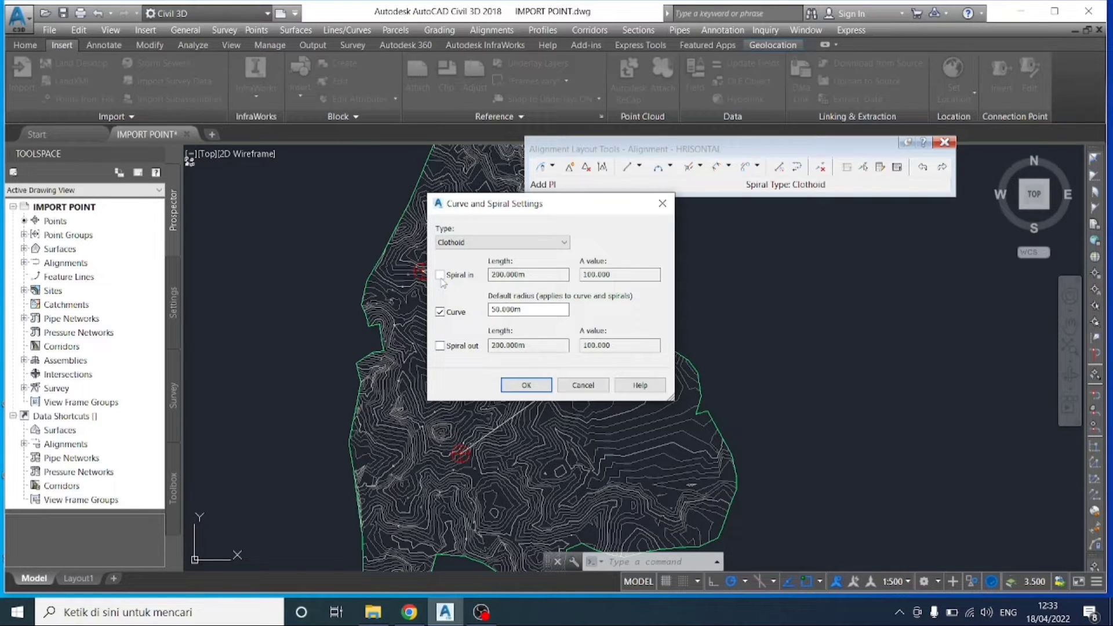
click(527, 385)
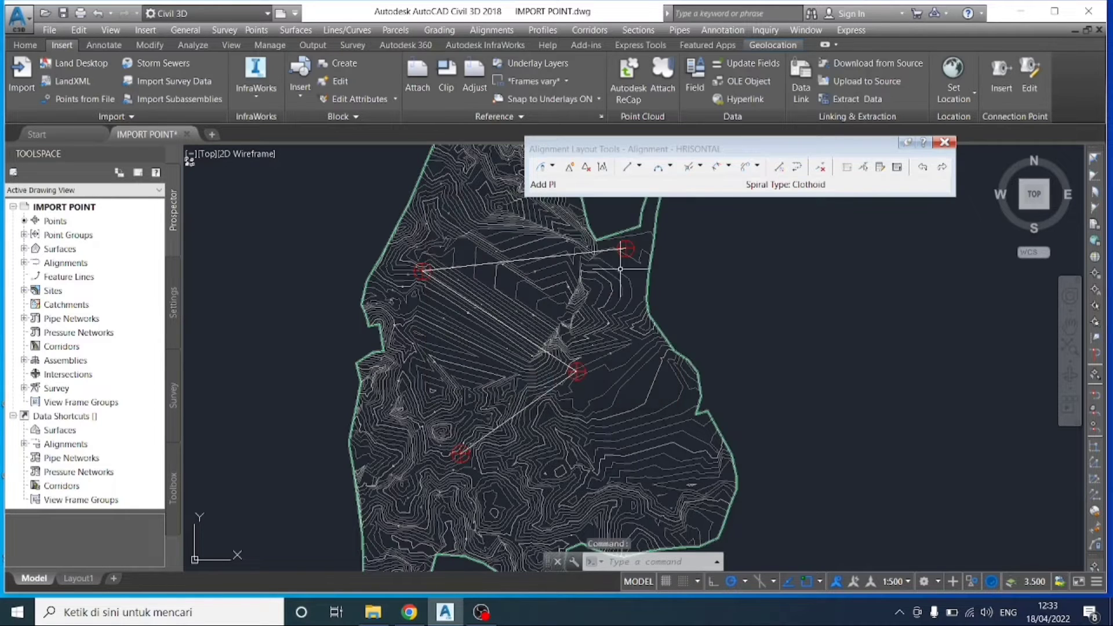
Step: Choose the Tangent-Tangent (With curves) layout method and erase the original guide polyline, leaving its circle markers
click(553, 166)
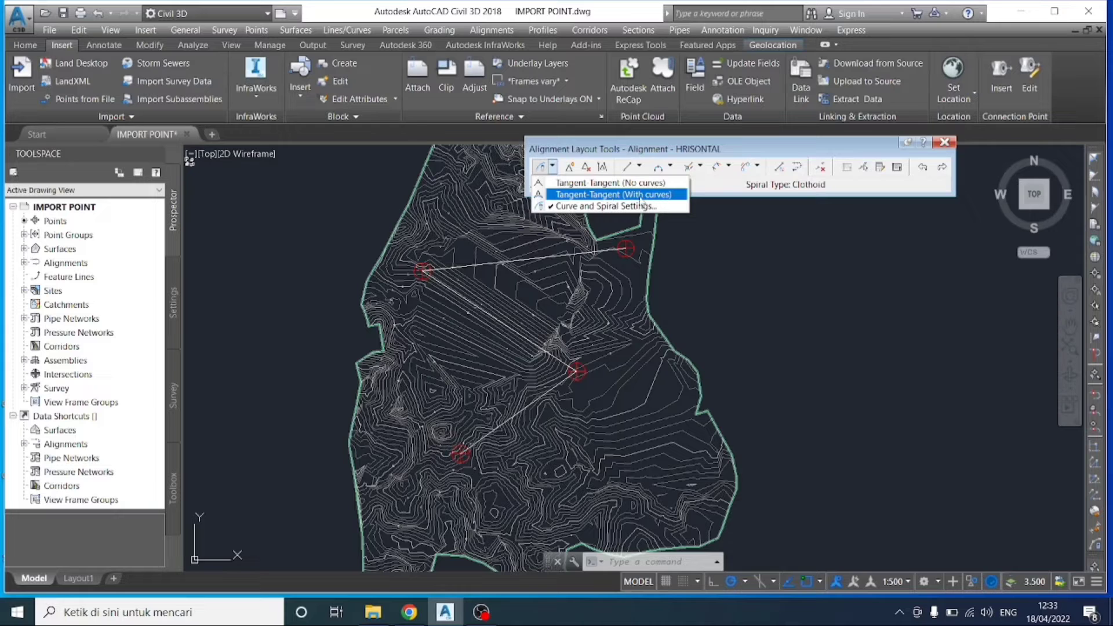
click(615, 194)
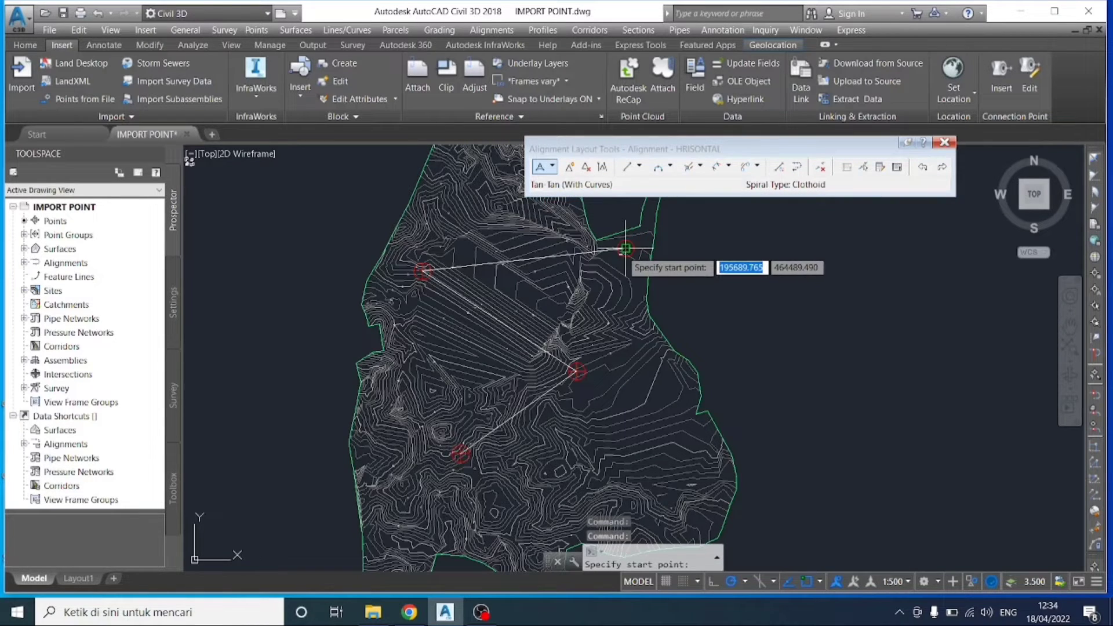
key(Escape)
click(497, 262)
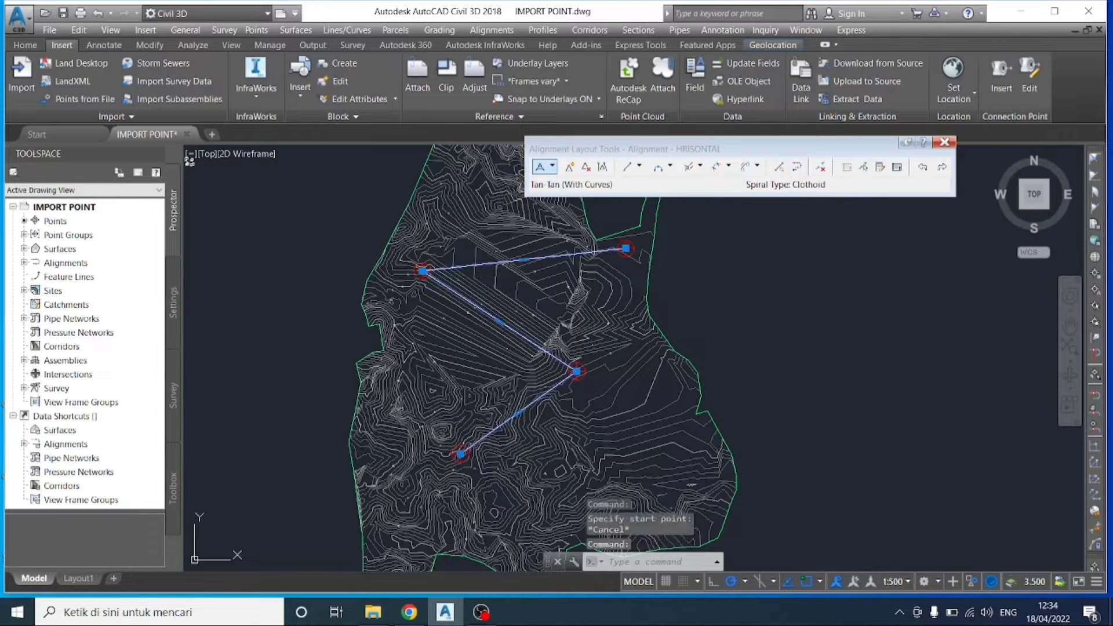
key(Delete)
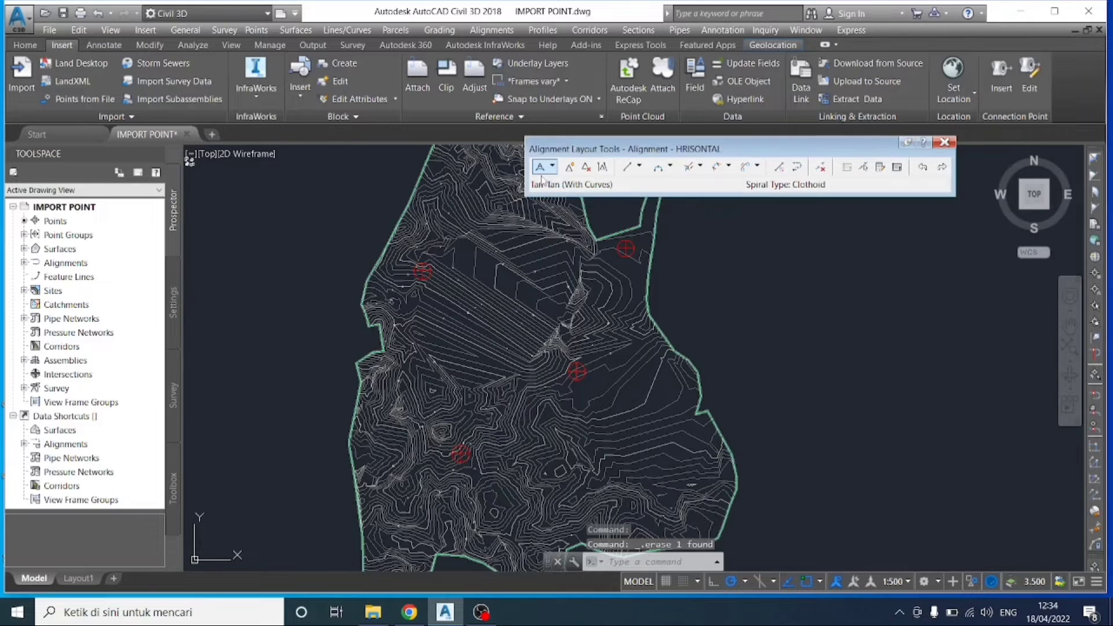
Step: Lay out Alignment - HRISONTAL as tangents with curves through the four circle markers, from the northeastern marker to the southern one
click(540, 169)
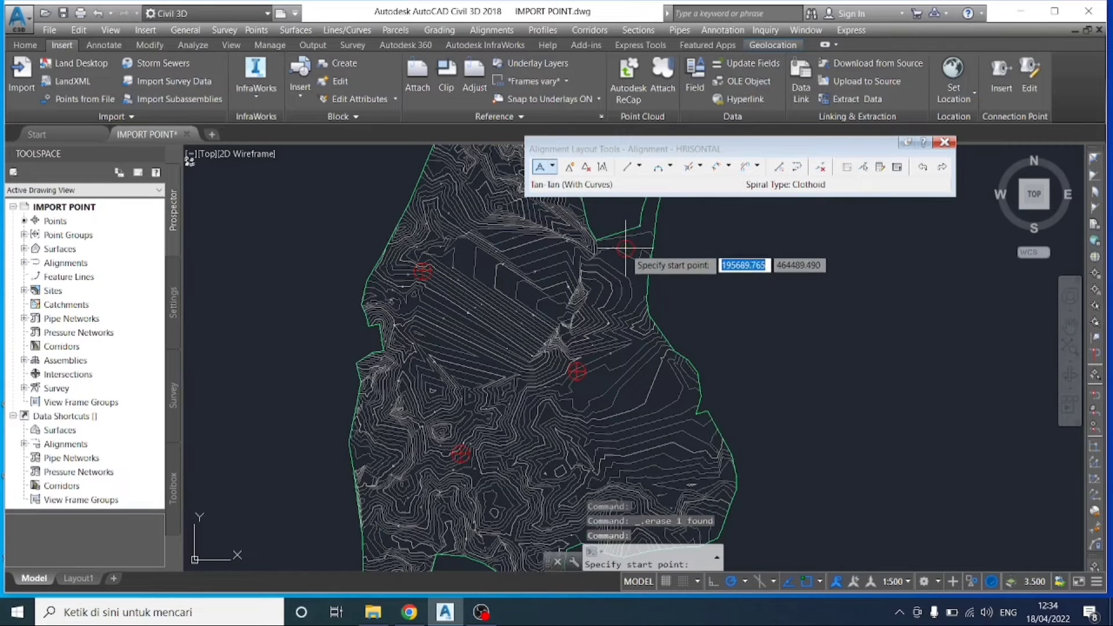
click(624, 249)
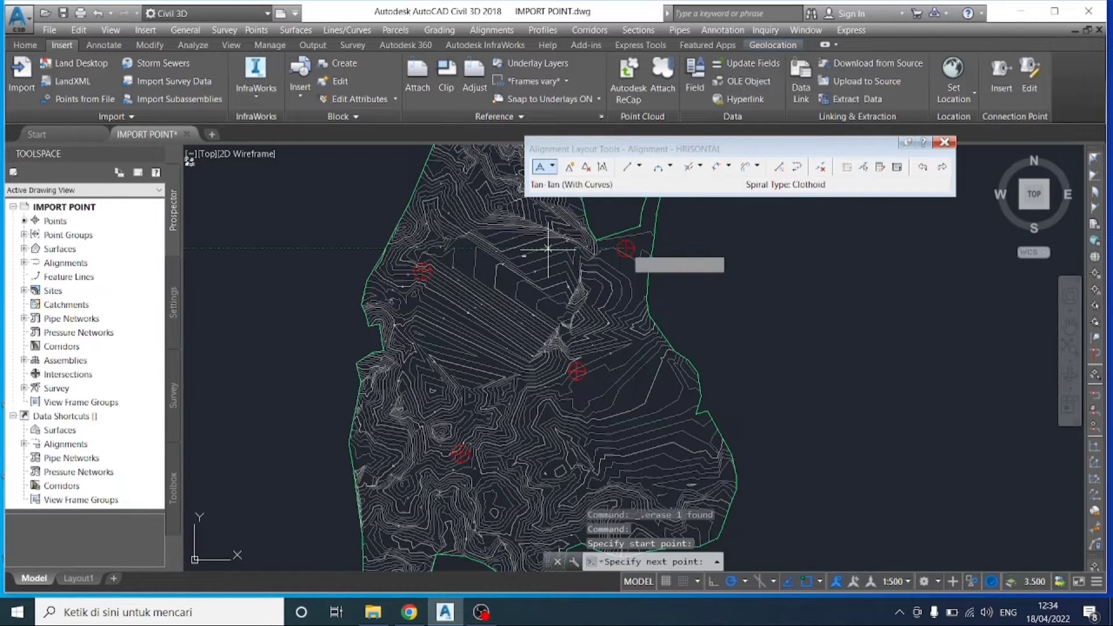
click(421, 271)
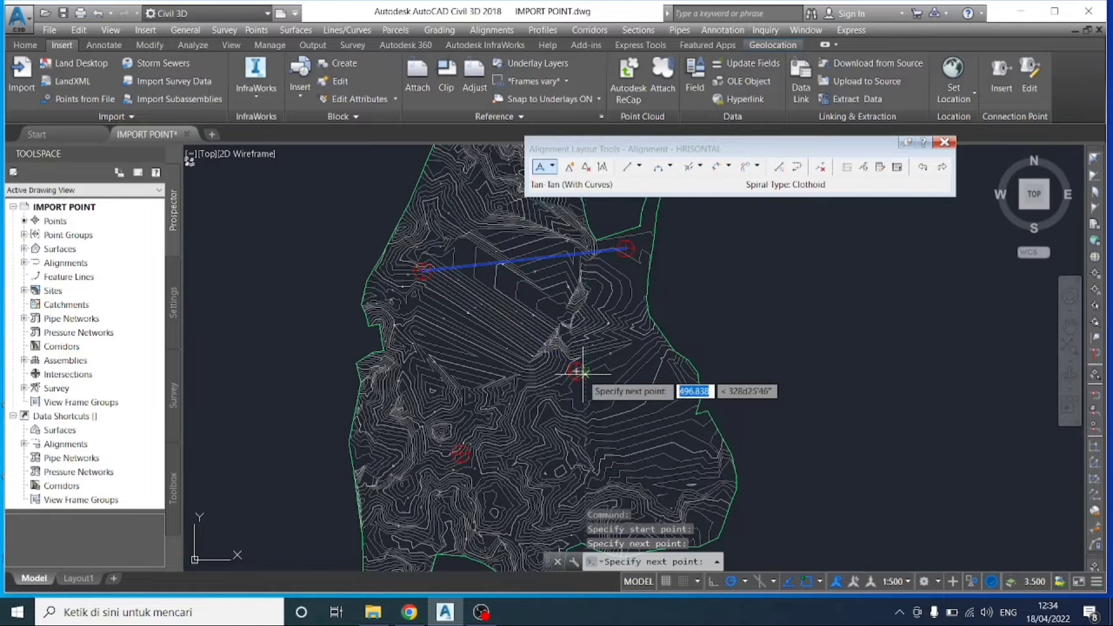
click(577, 371)
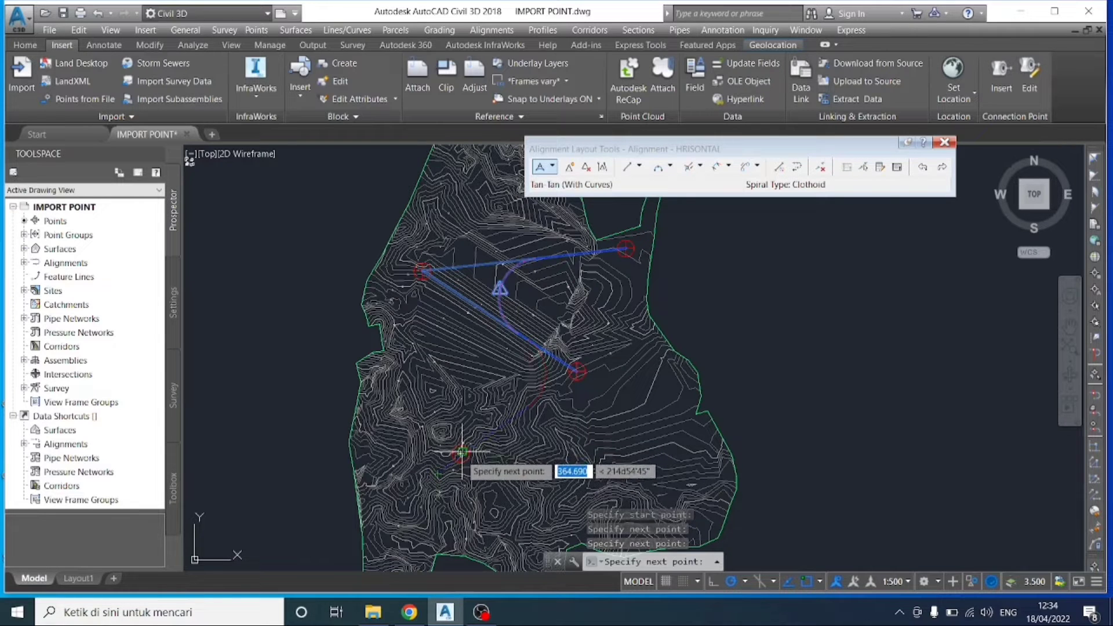
scroll(460, 452, up, 2)
scroll(461, 452, up, 2)
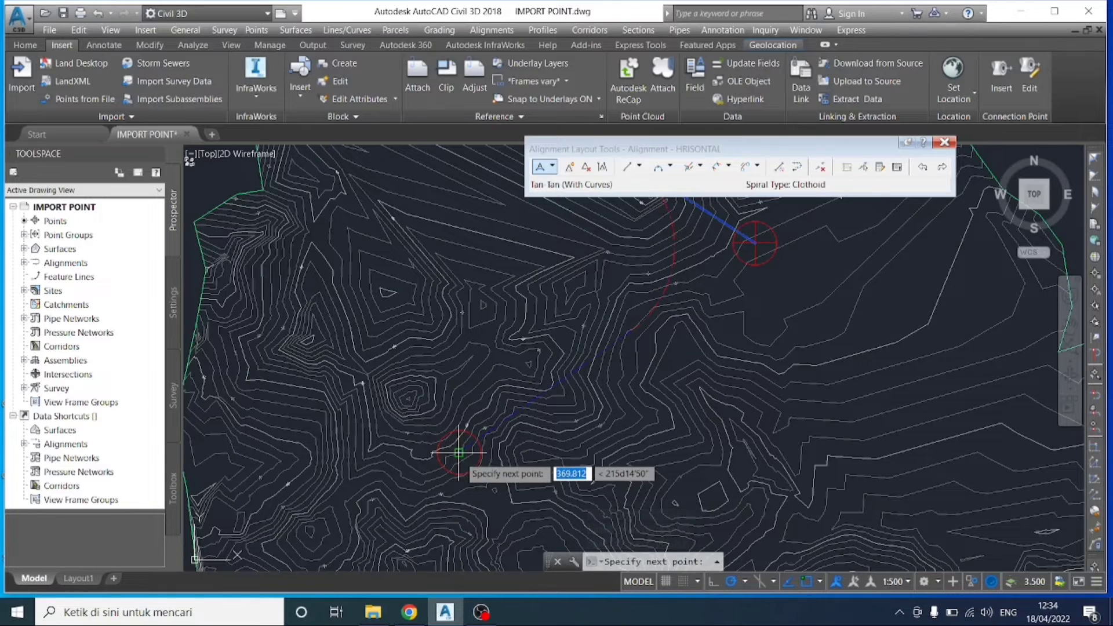
key(Return)
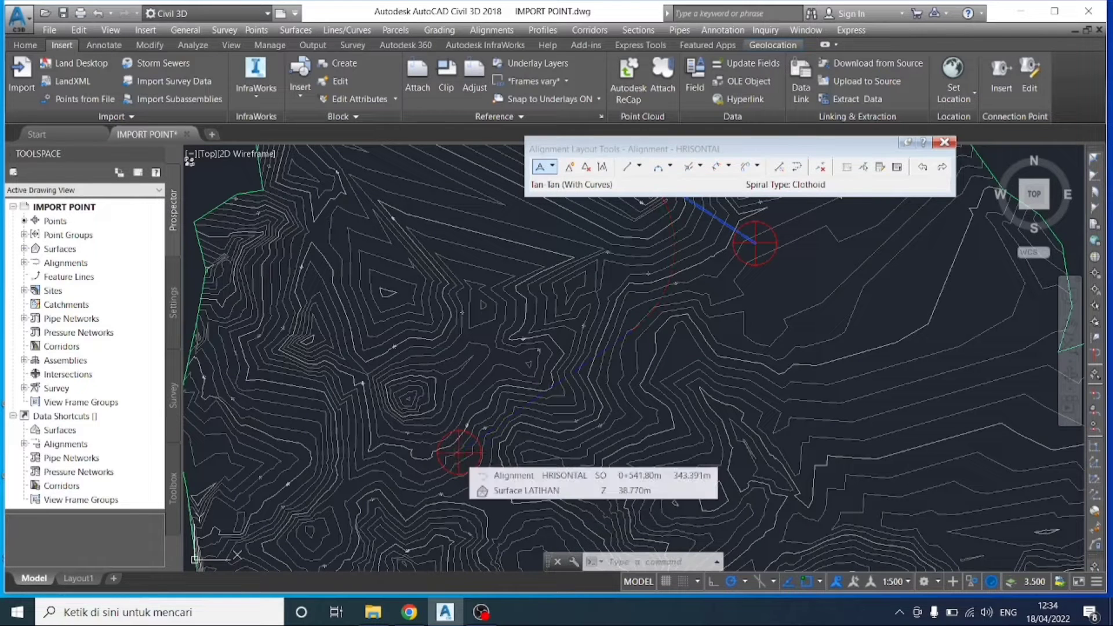
click(460, 452)
scroll(644, 215, down, 2)
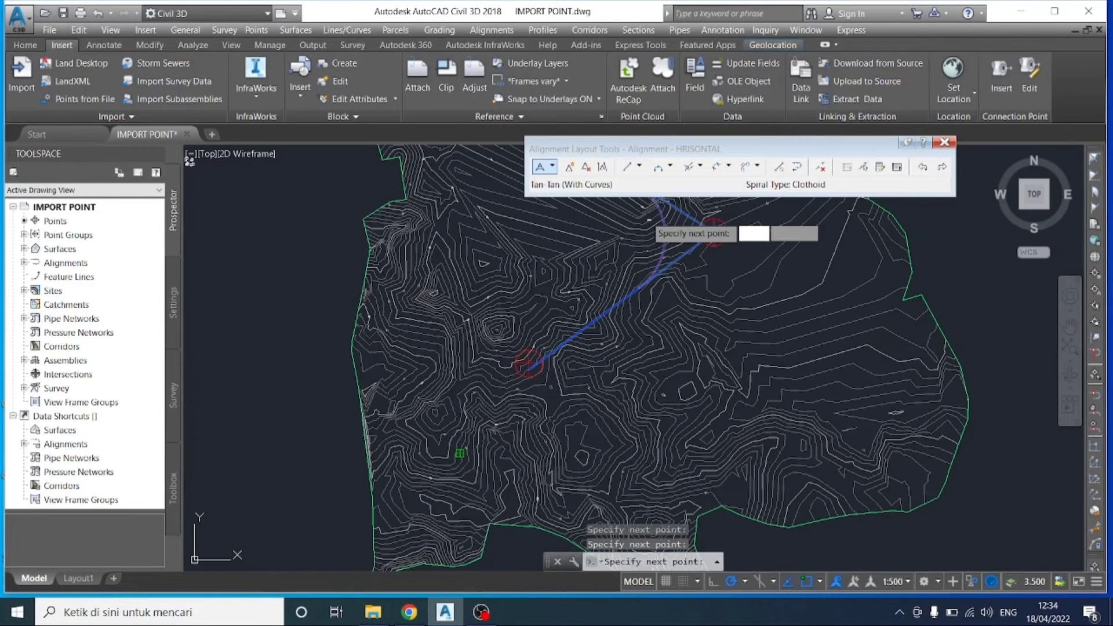
Step: End the alignment layout at the southern marker and close the alignment layout tools
scroll(723, 350, down, 4)
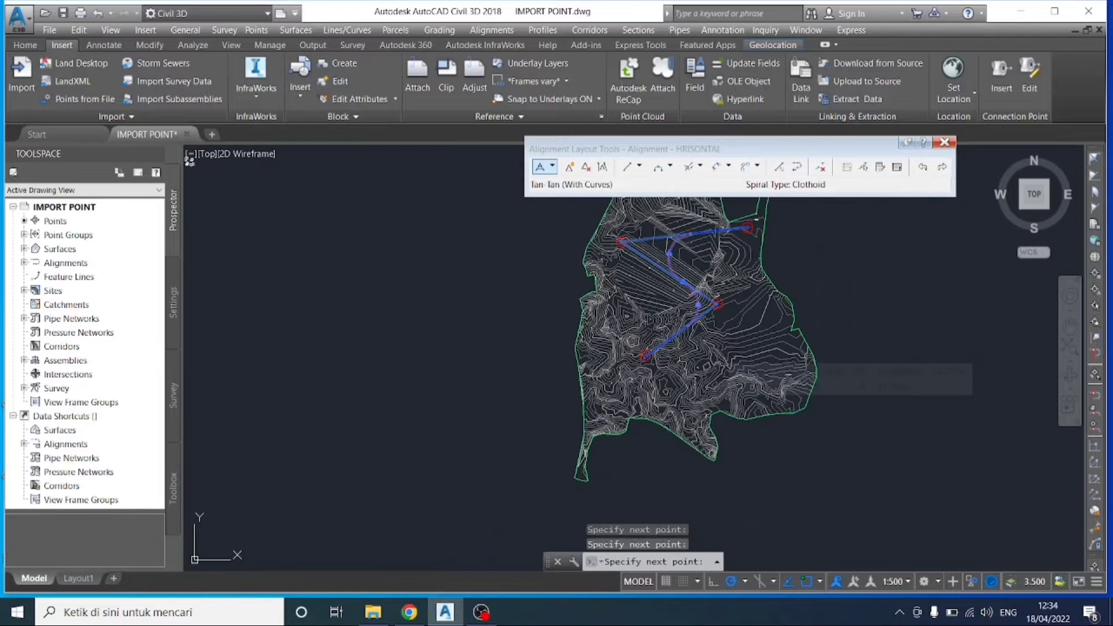
scroll(693, 265, up, 2)
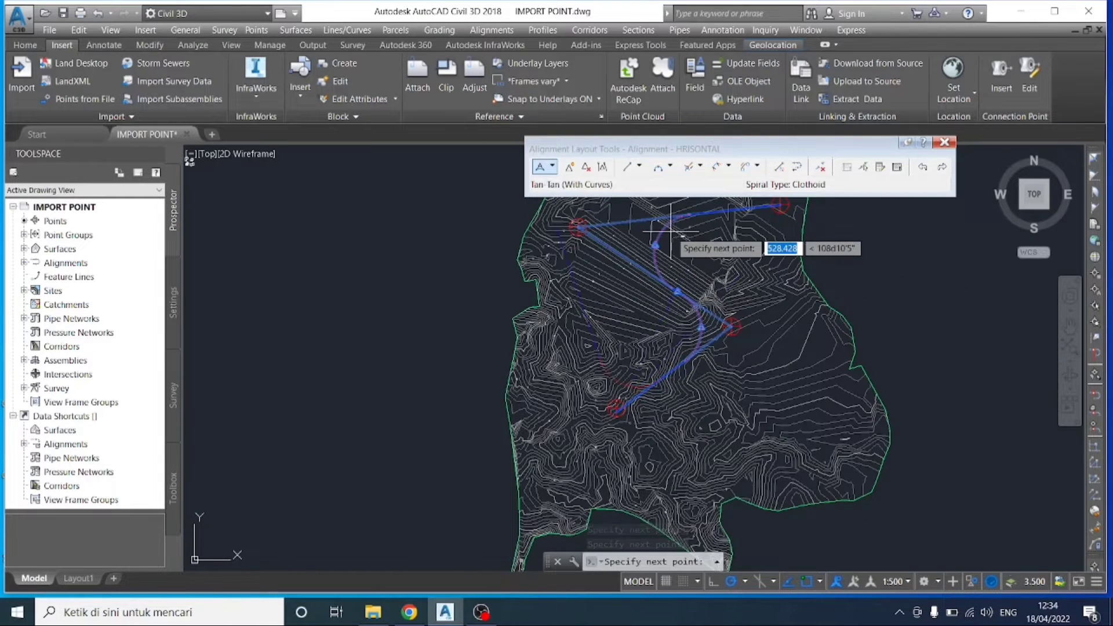
key(Return)
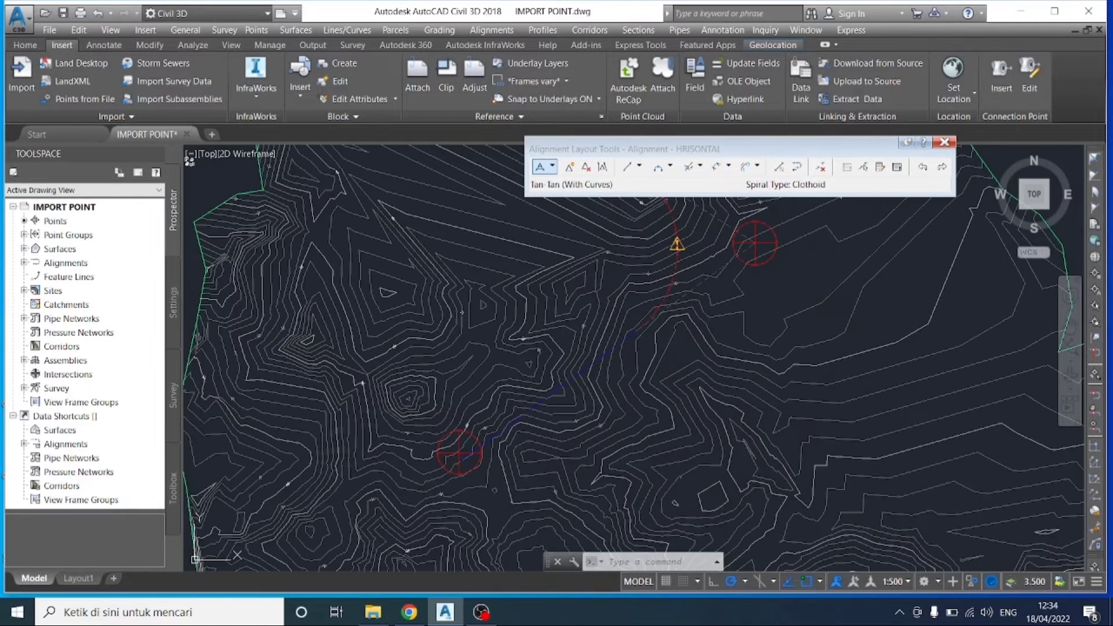
key(Escape)
scroll(697, 321, down, 4)
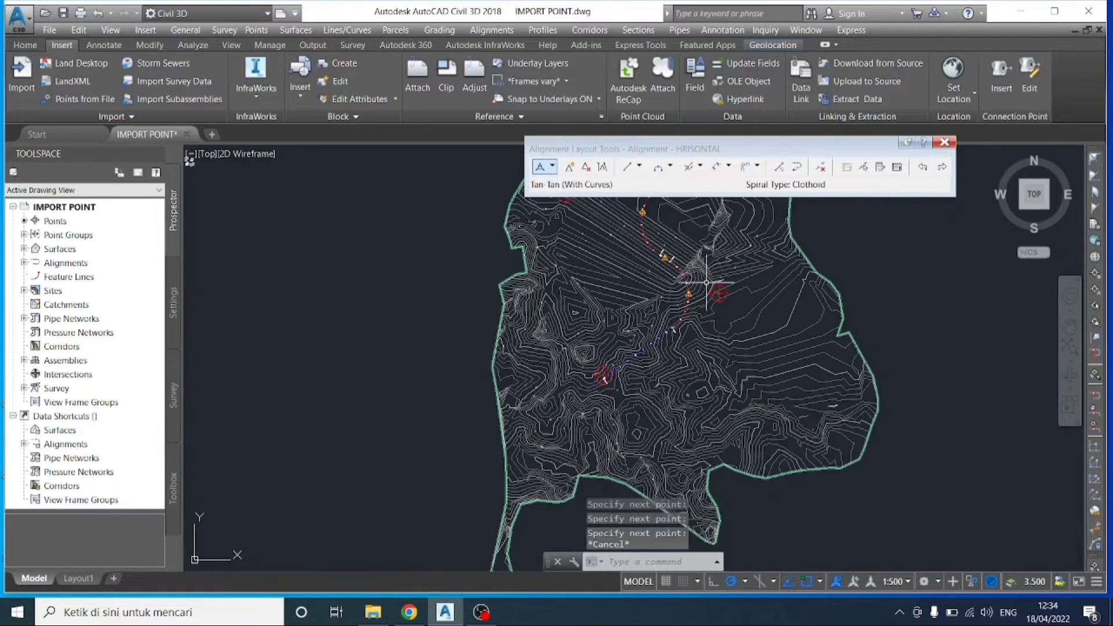
middle_drag(706, 283, 572, 368)
scroll(510, 323, up, 3)
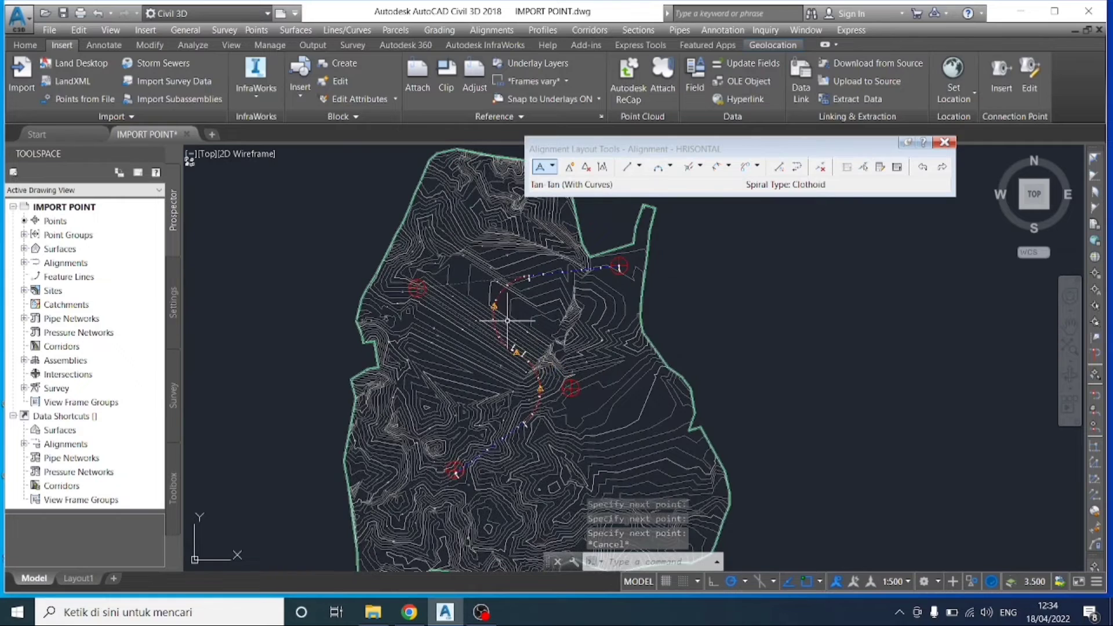
click(944, 143)
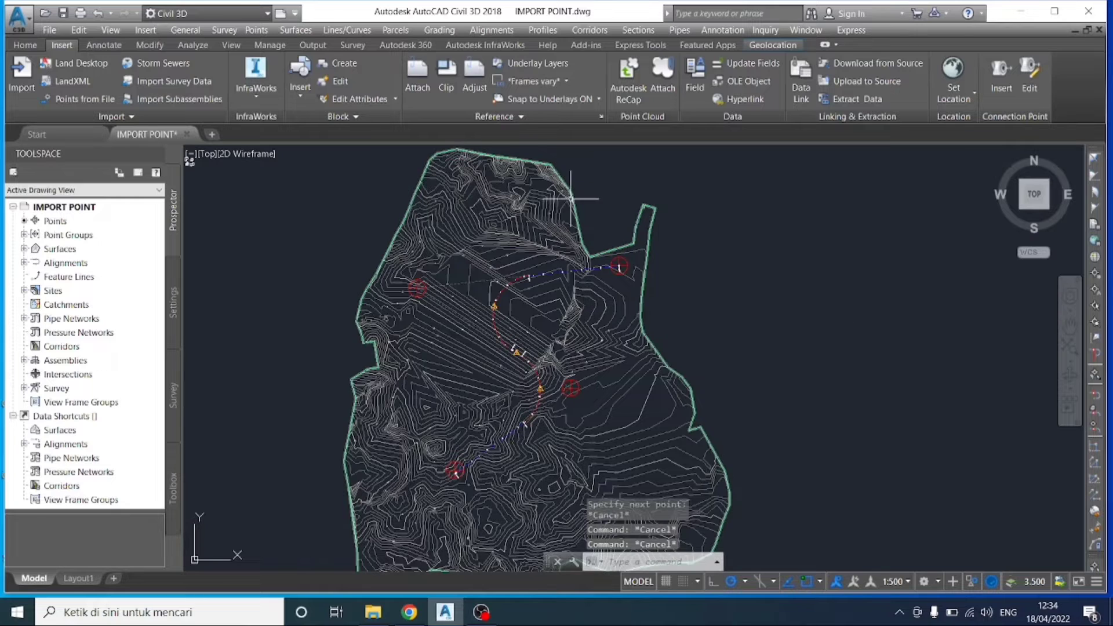
Step: Create a profile of Surface LATIHAN along the full length of Alignment - HRISONTAL and start drawing it in a profile view
click(530, 31)
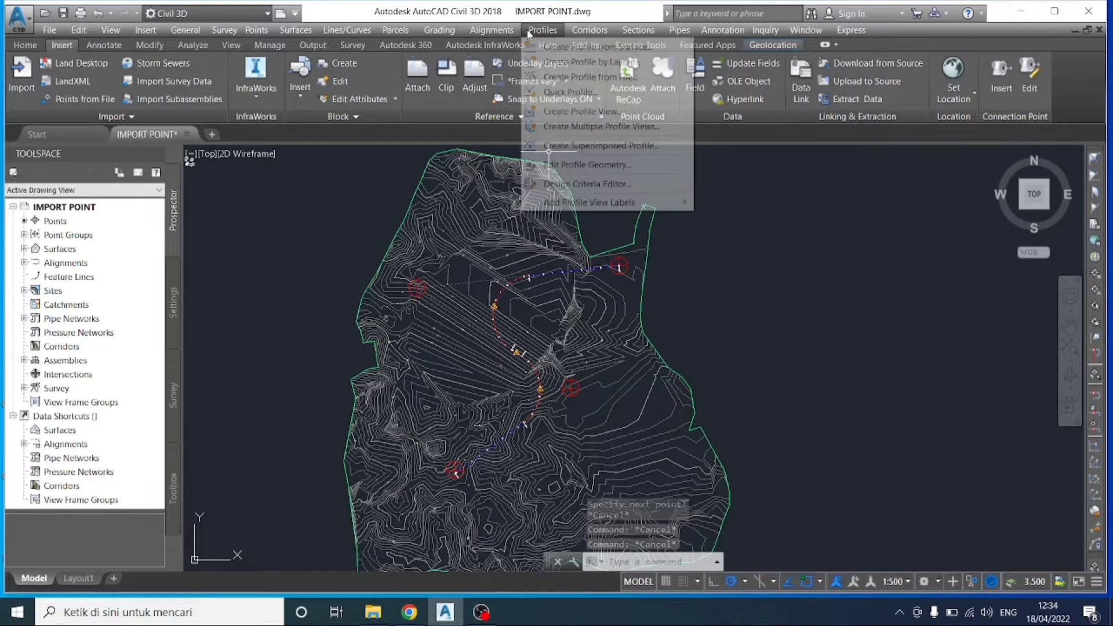
click(548, 50)
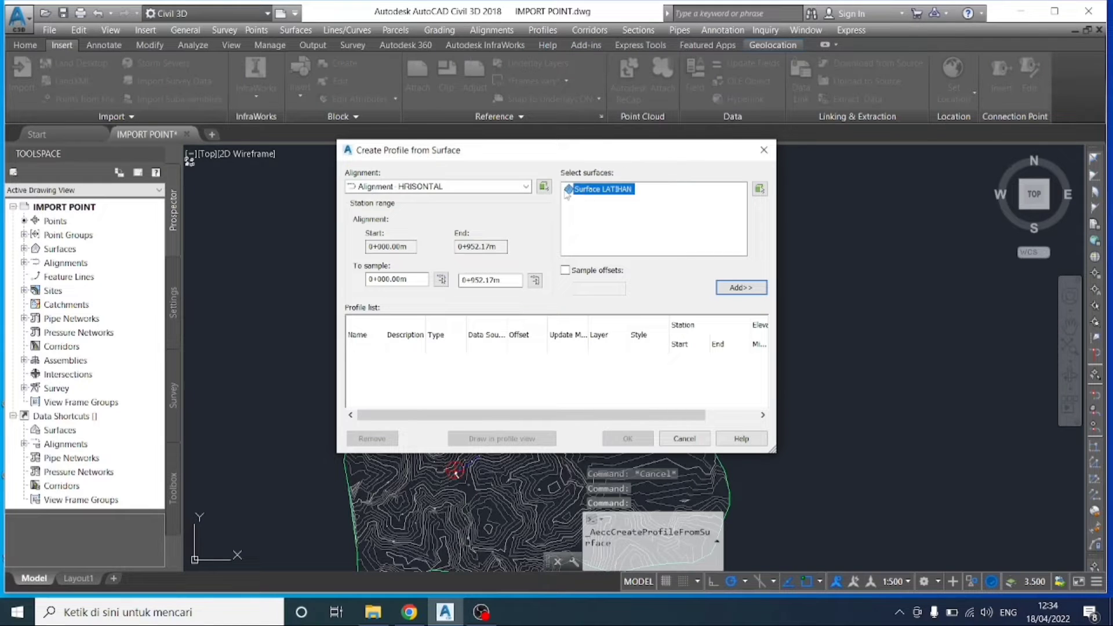
click(729, 289)
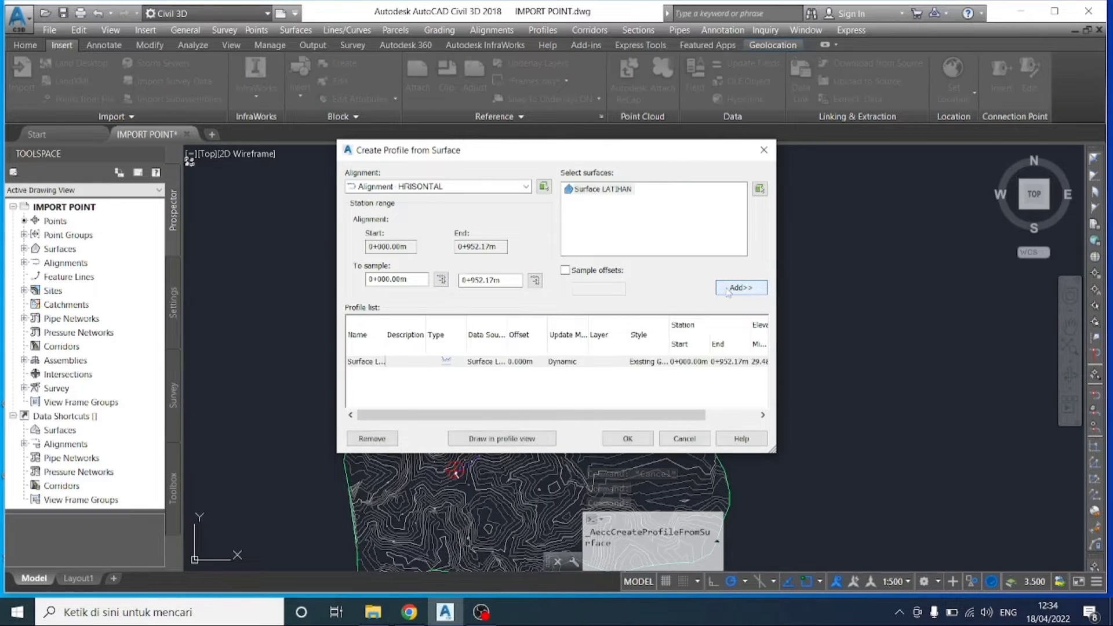
click(502, 439)
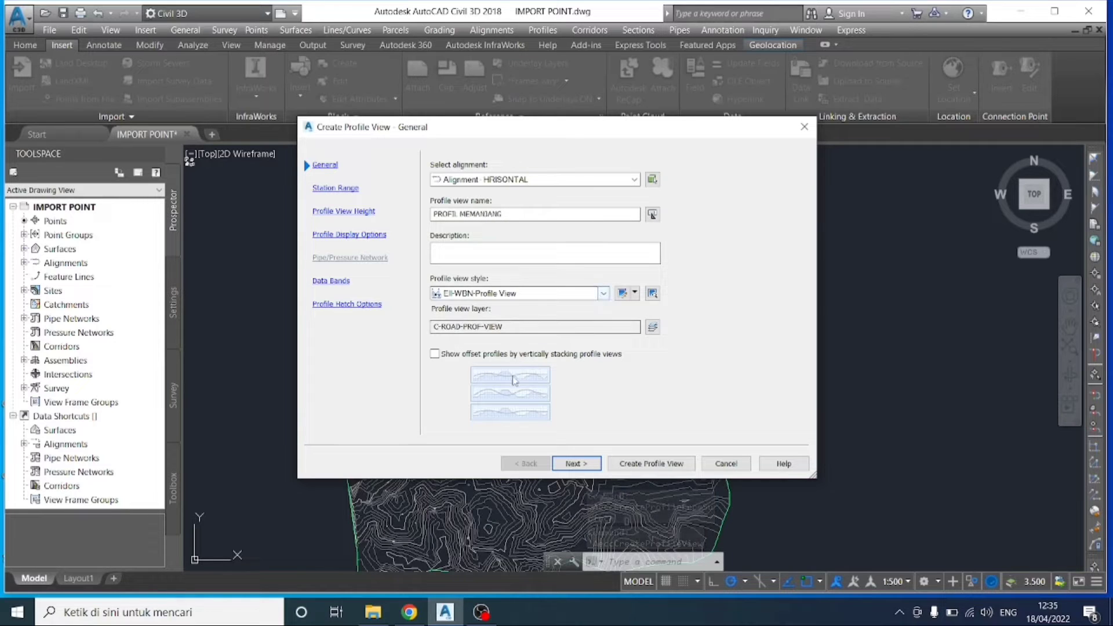
Step: Set up the profile view PROFIL MEMANJANG with the EII-WBN-Profile View style and the automatic station range
click(603, 293)
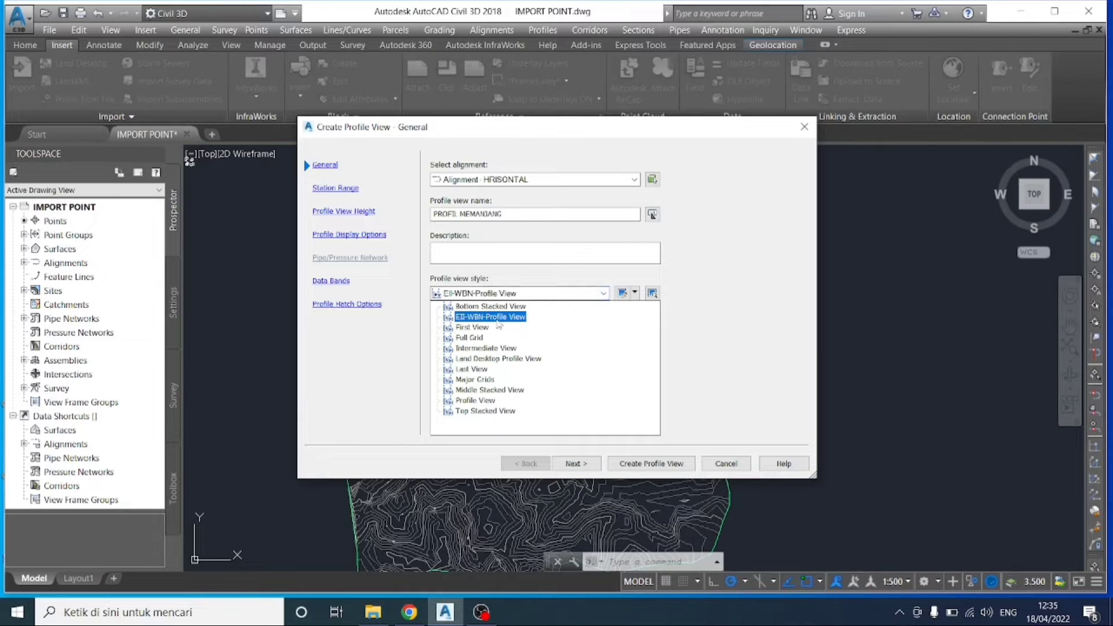
click(469, 318)
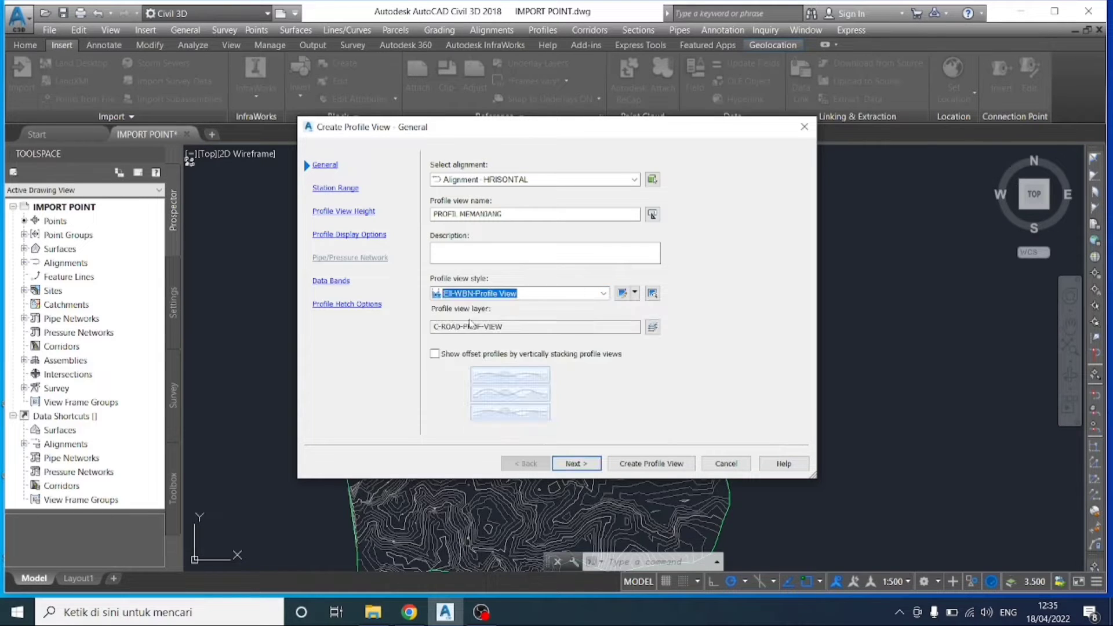
click(577, 464)
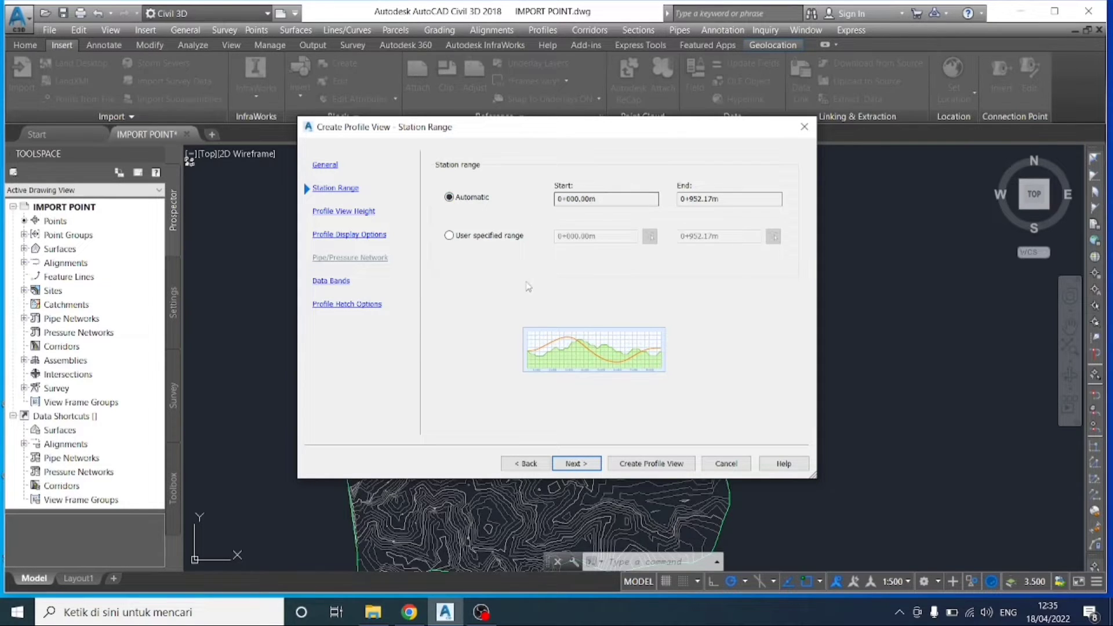
click(575, 463)
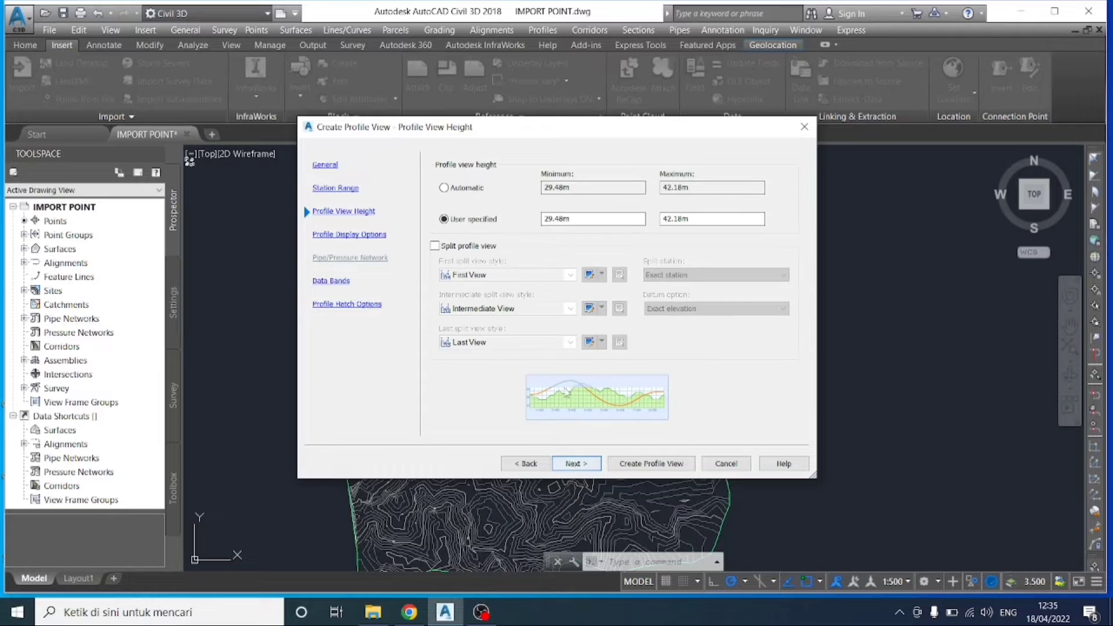
Step: Set the user-specified profile view height to a minimum of 25 m and a maximum of 45 m
drag(564, 221, 537, 219)
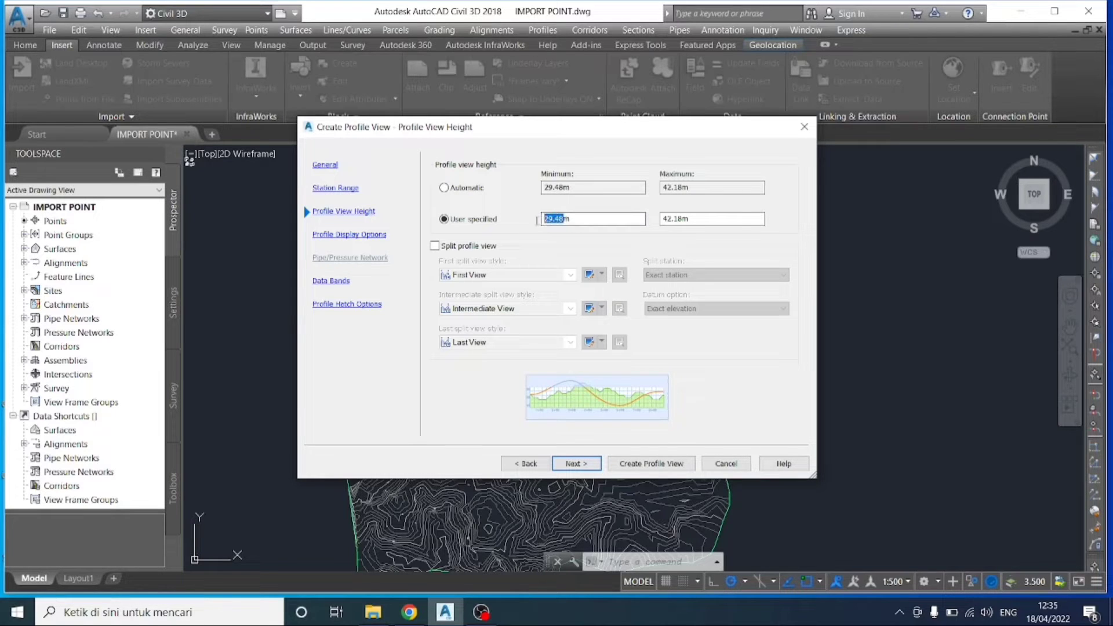
key(BackSpace)
drag(683, 219, 660, 219)
key(BackSpace)
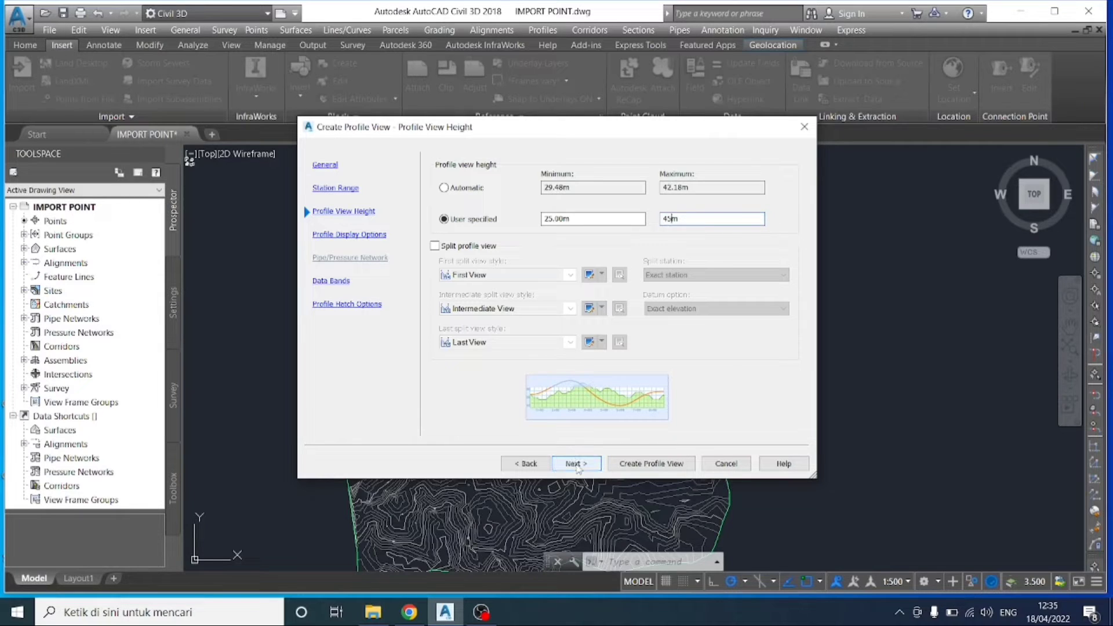
click(577, 464)
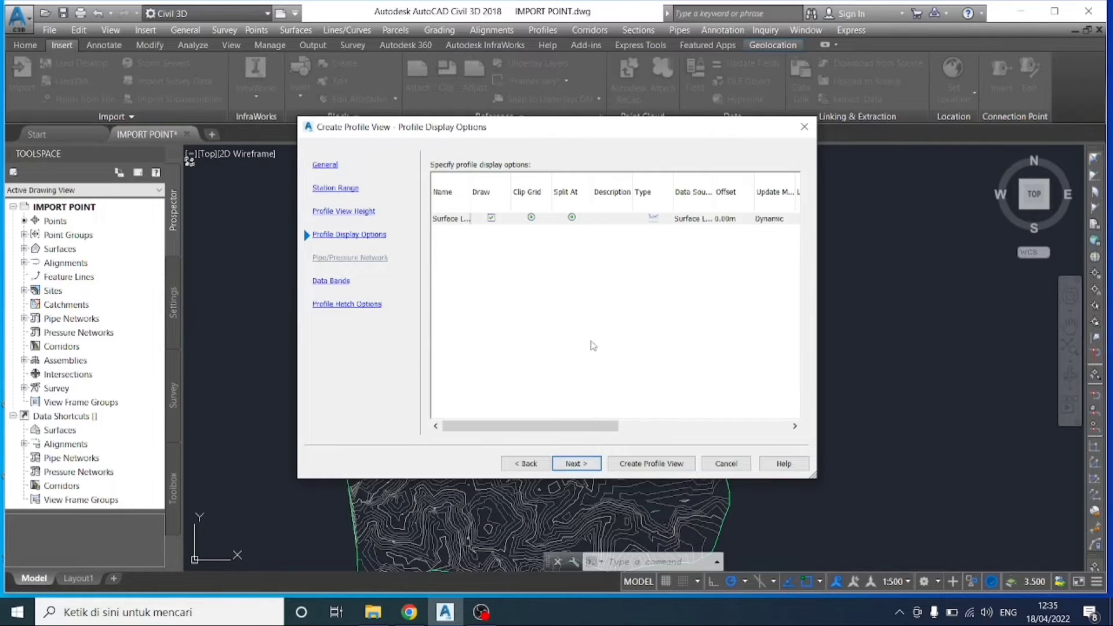
Step: Create the profile view with the EII-WBN-Full Band Set and place its origin in the empty area east of the surface
click(585, 465)
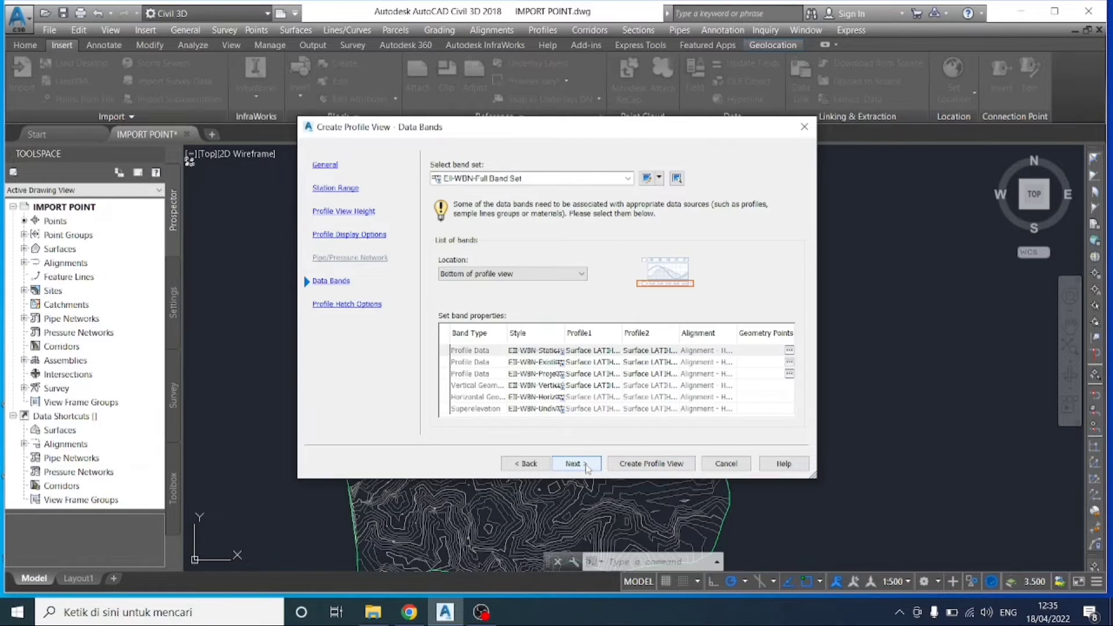
click(643, 466)
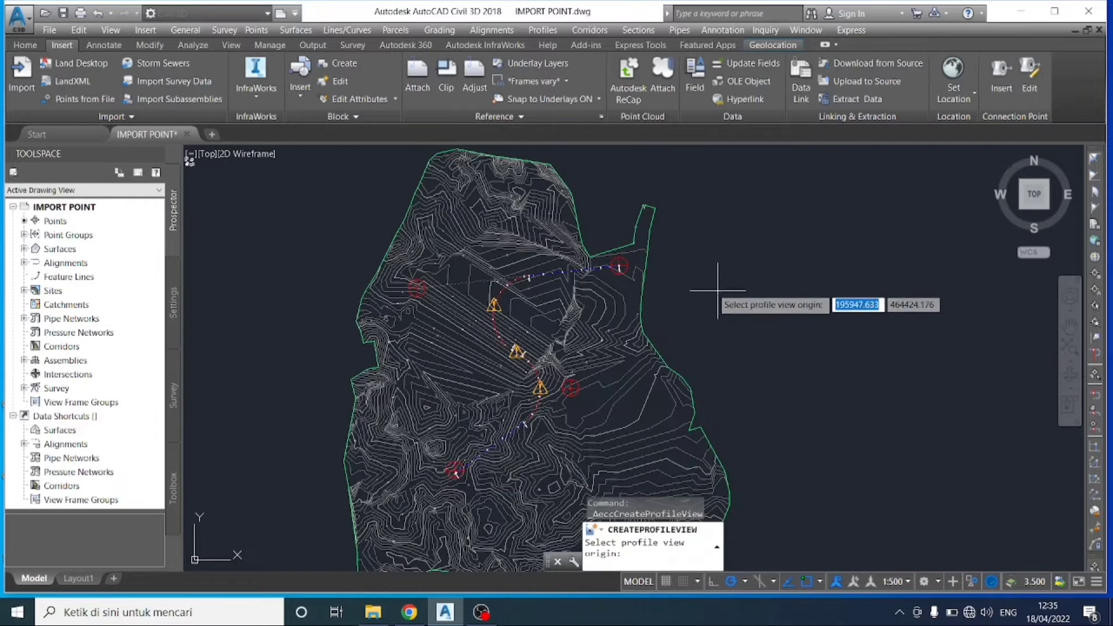
click(755, 308)
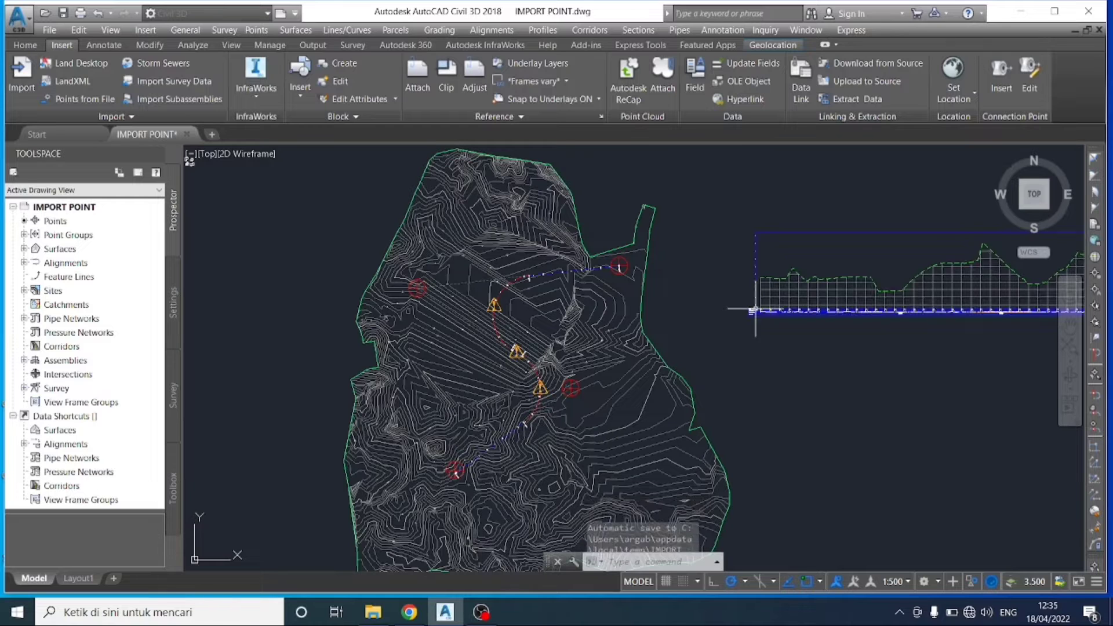
scroll(890, 255, up, 4)
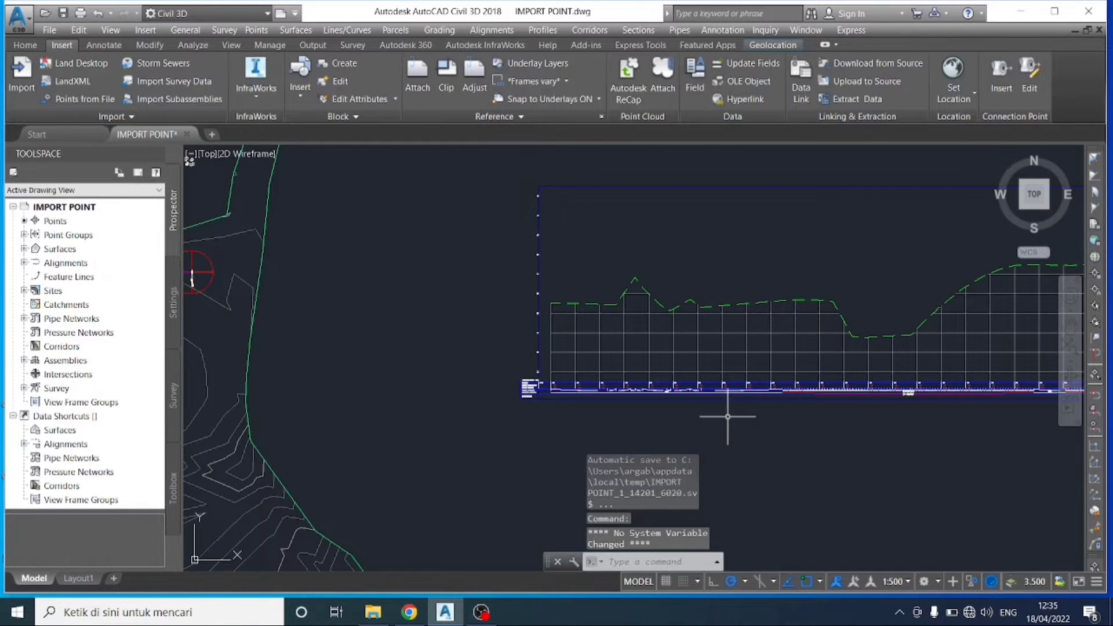
scroll(703, 403, up, 4)
scroll(703, 403, down, 6)
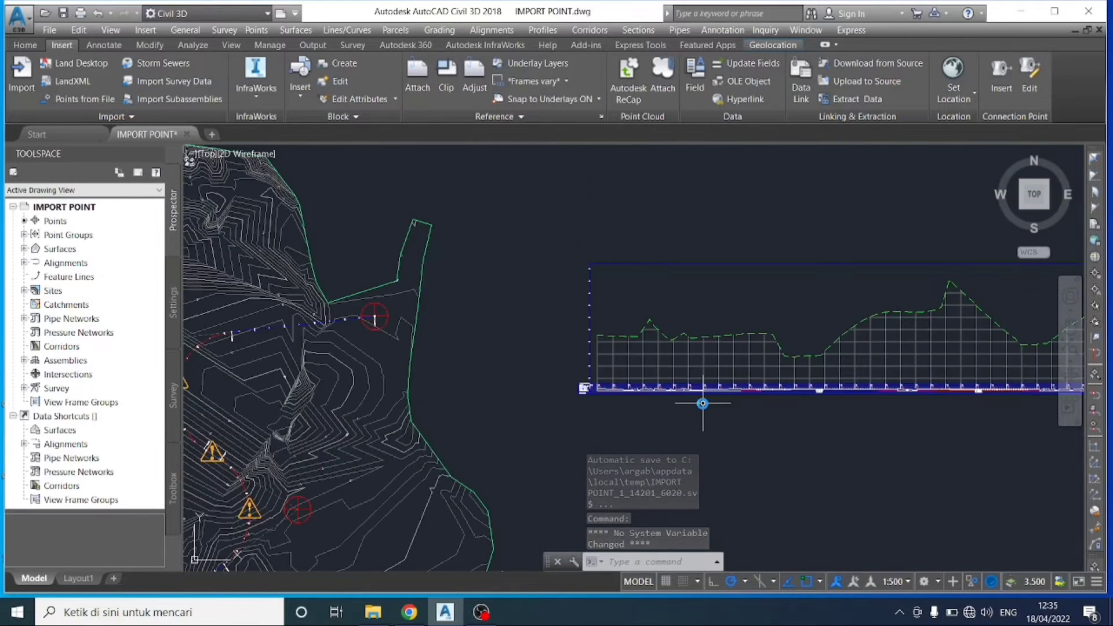
middle_drag(551, 343, 669, 206)
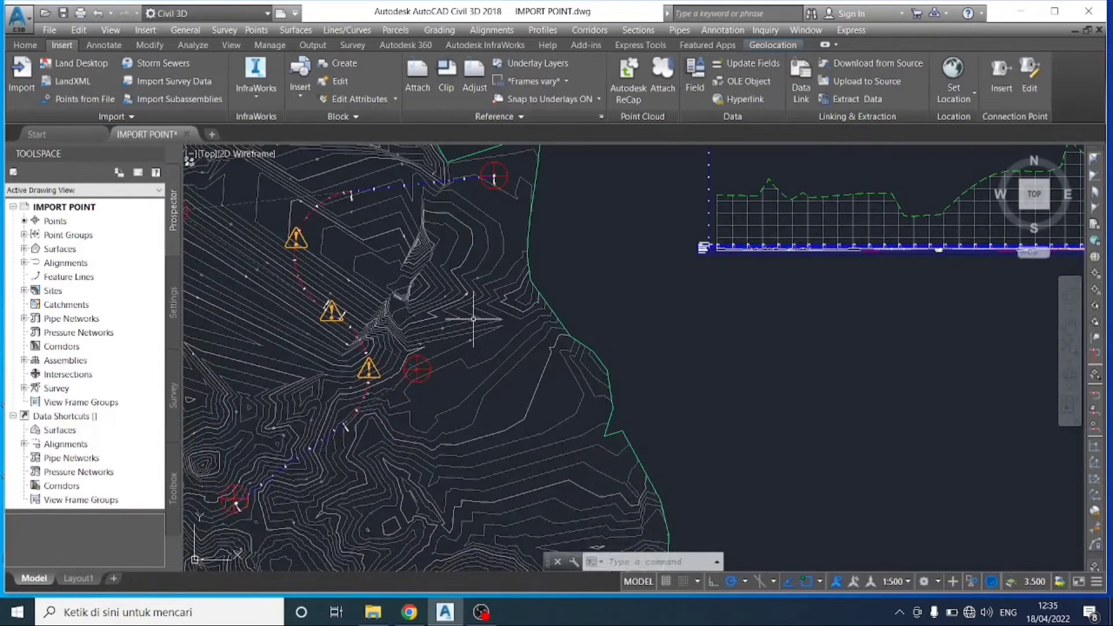
scroll(433, 313, down, 3)
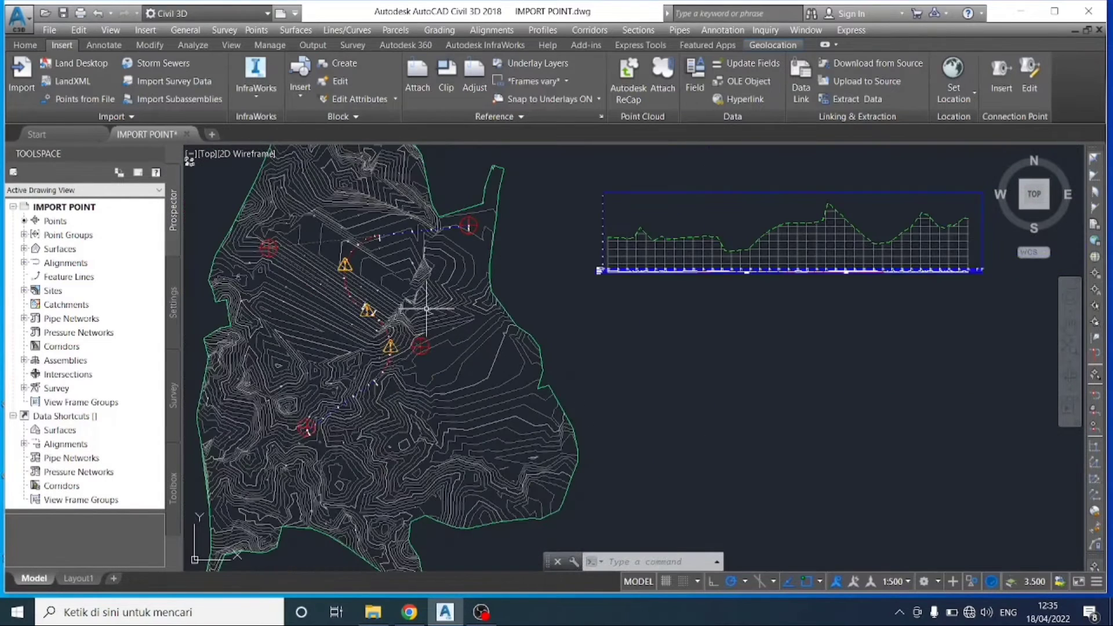
click(351, 251)
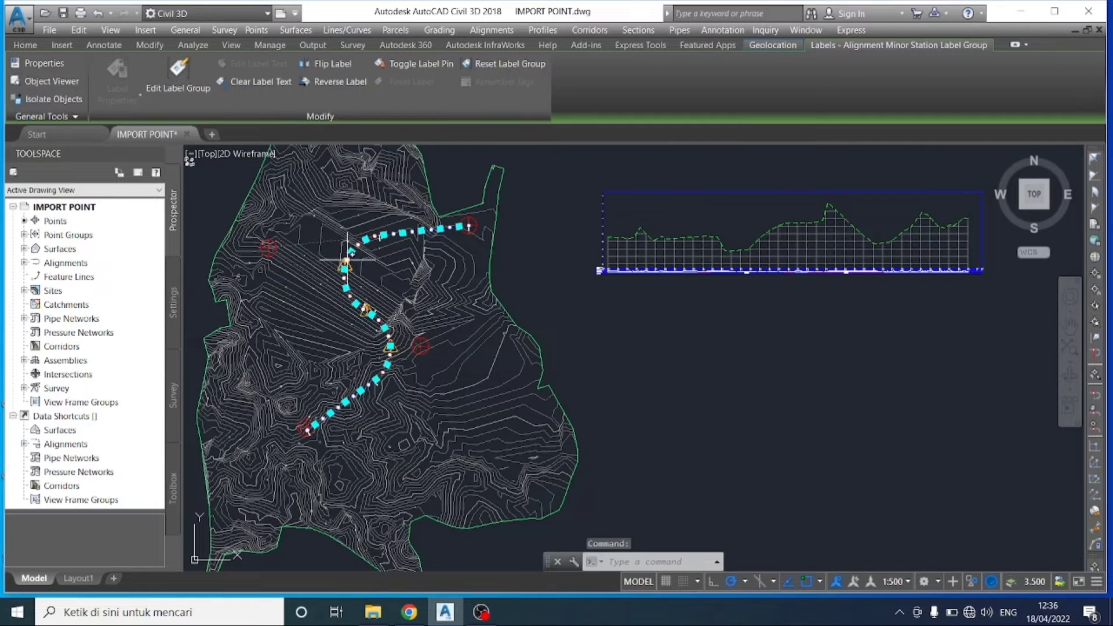
scroll(342, 241, up, 5)
click(338, 239)
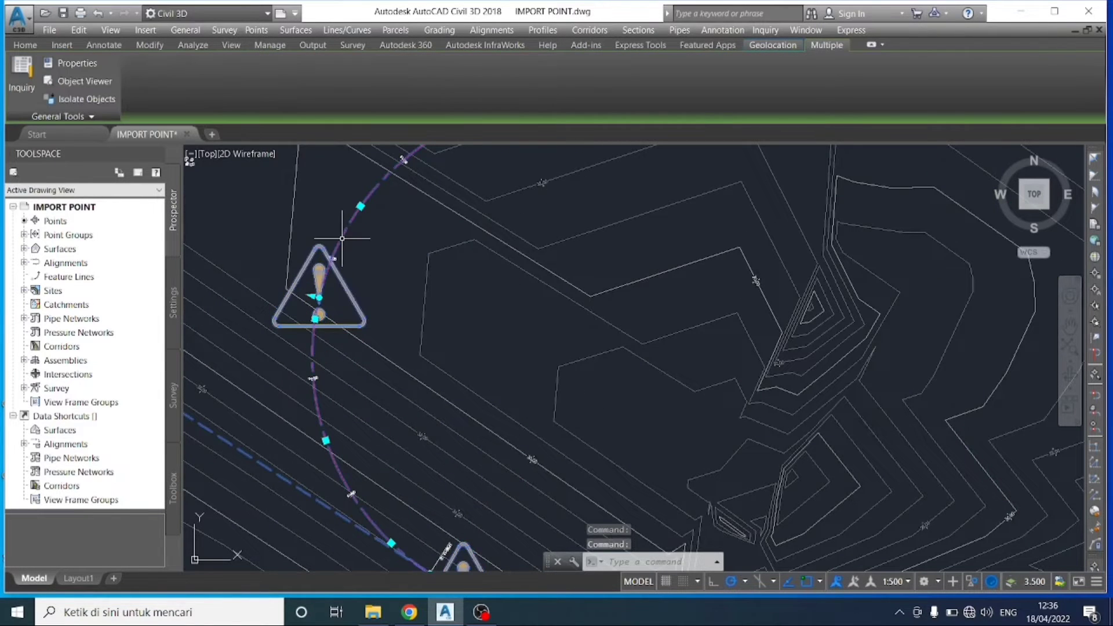
key(Escape)
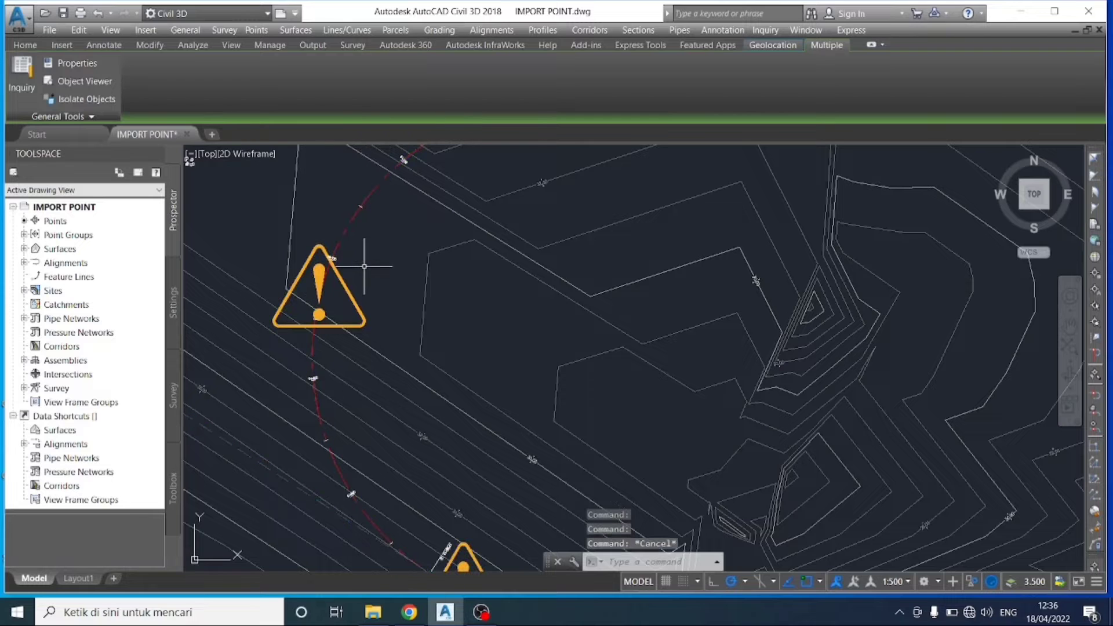
Step: Start calculating superelevation for Alignment - HRISONTAL as an undivided crowned road with center baseline pivot and symmetric 6 m lanes at -2% slope
click(345, 236)
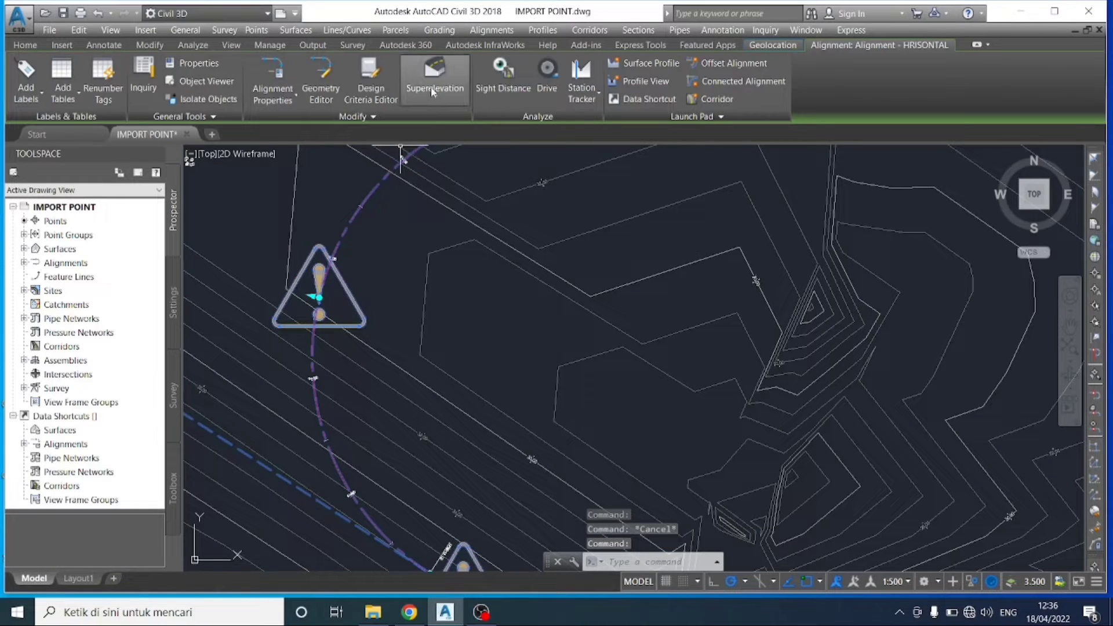
click(433, 92)
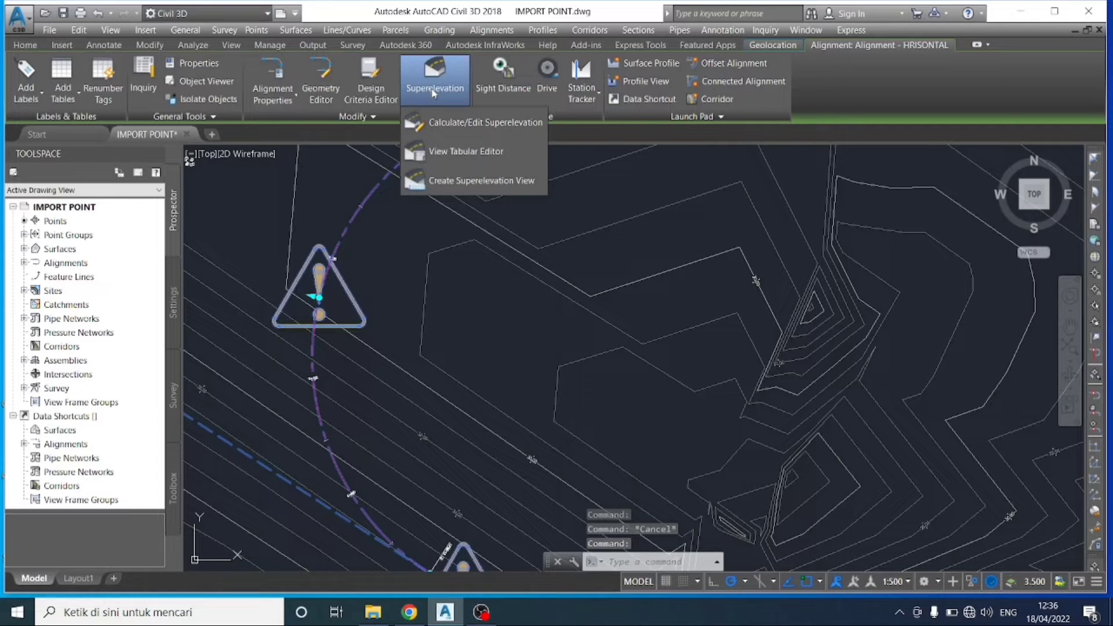
click(443, 122)
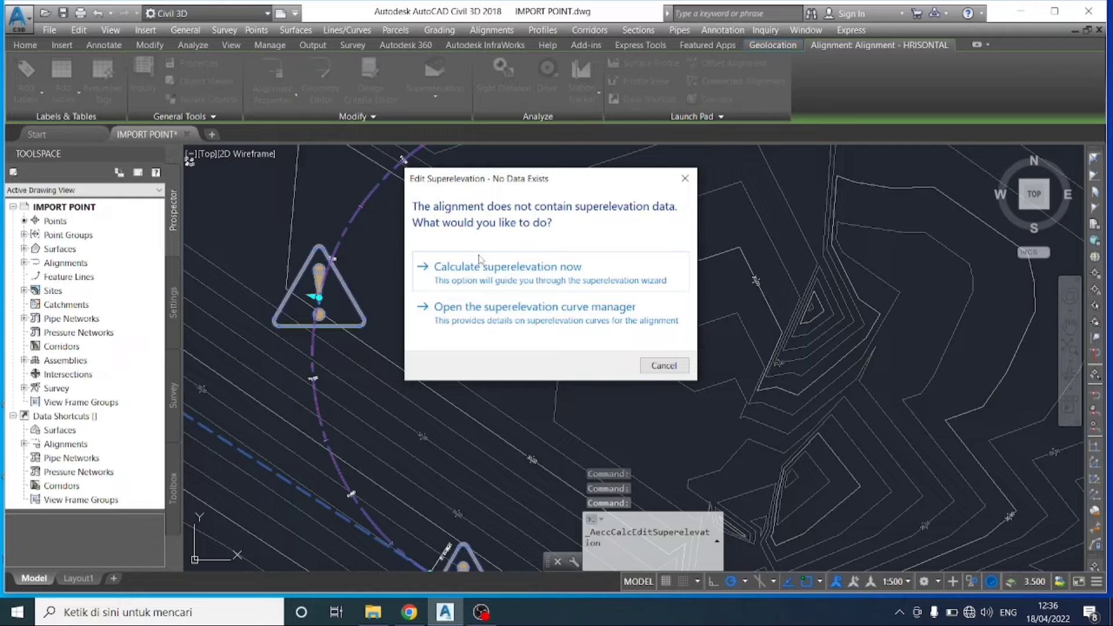
click(480, 265)
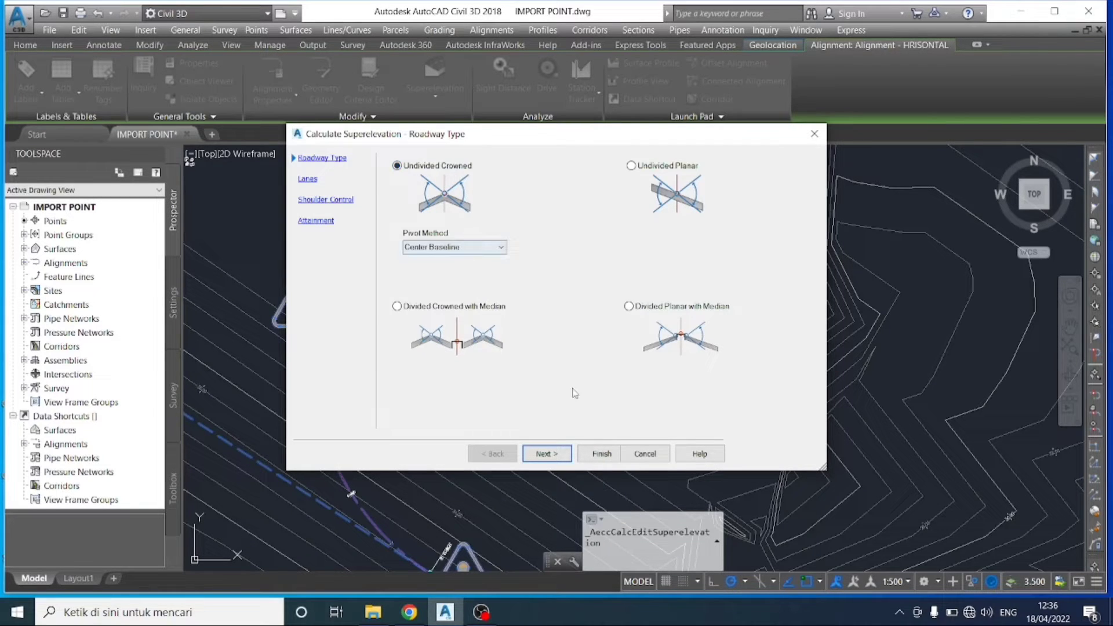
click(553, 457)
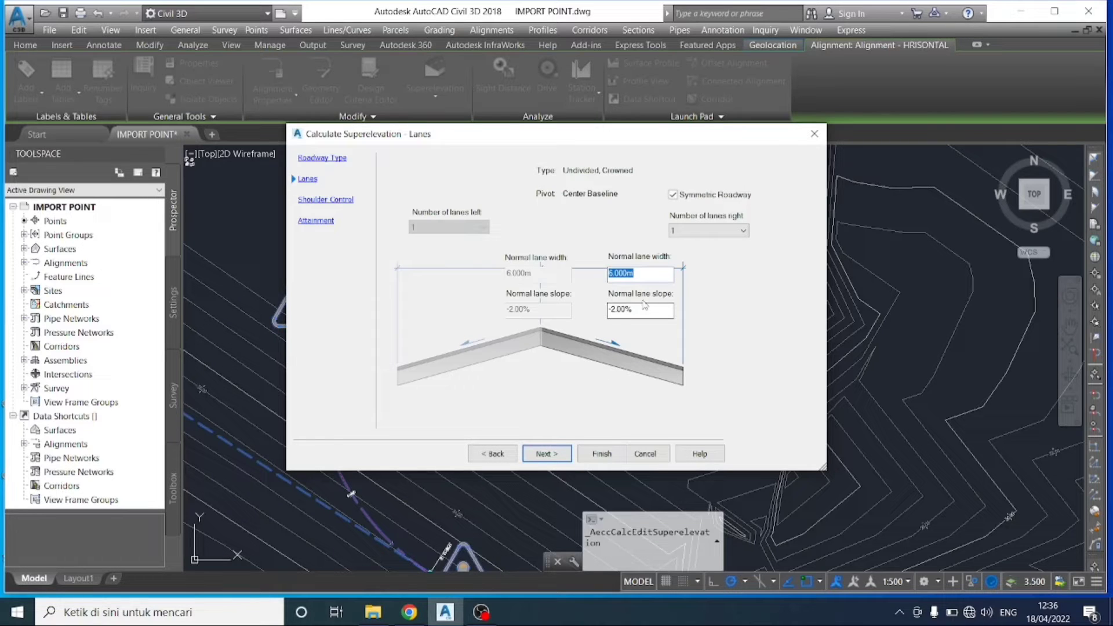
click(558, 456)
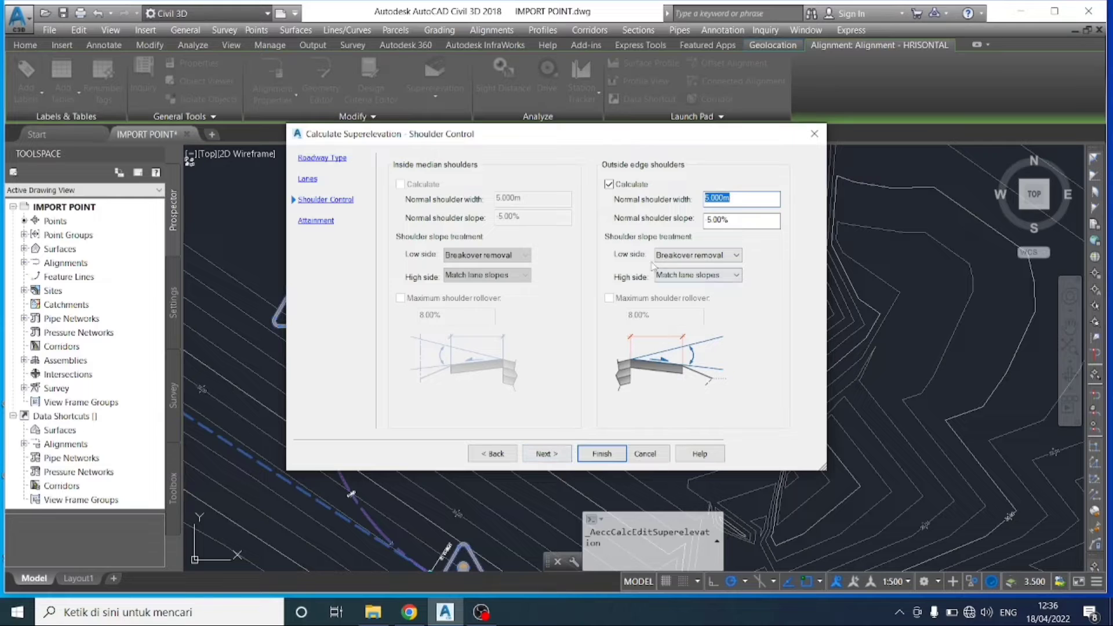
Step: Exclude the outside edge shoulders and calculate with AASHTO 2011 Metric eMax 10%, 2 Lane, crowned roadway attainment and automatic overlap resolution
click(609, 185)
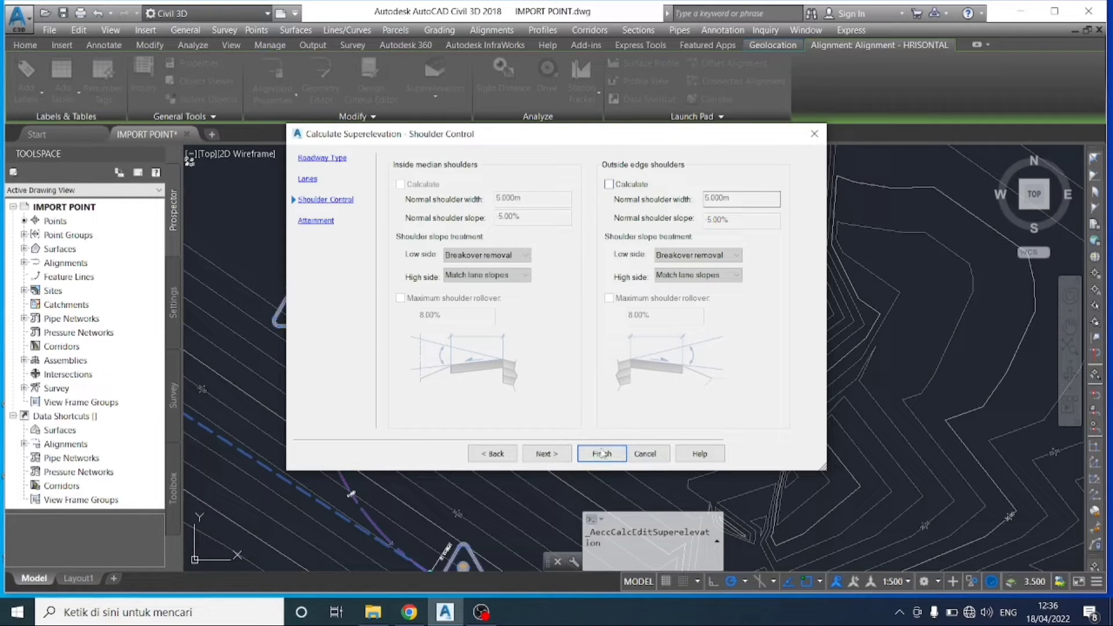
click(546, 454)
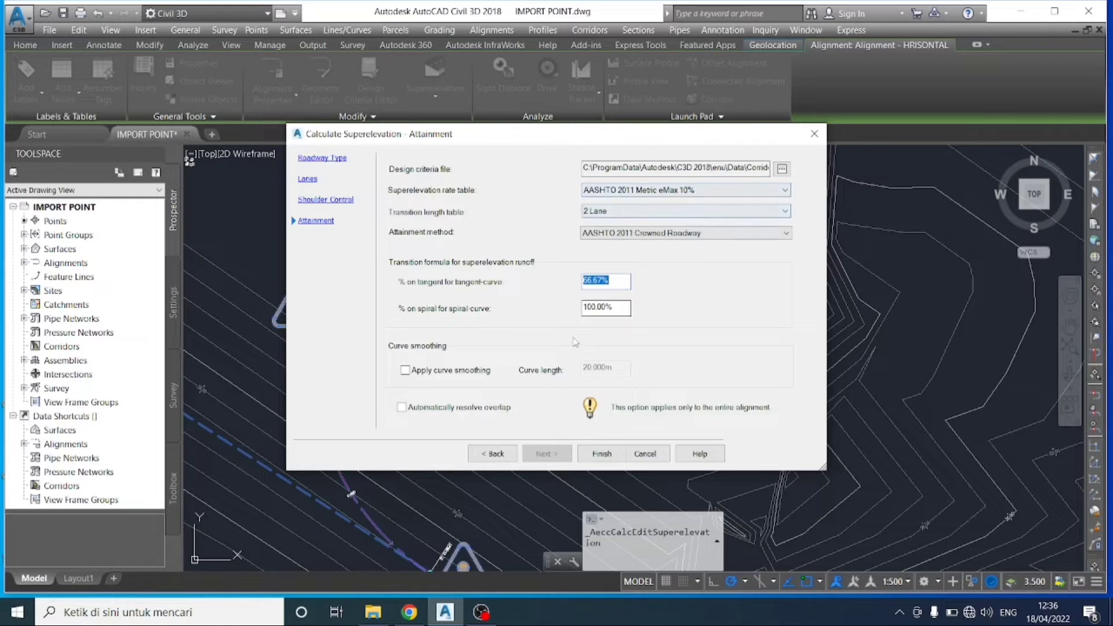
click(403, 408)
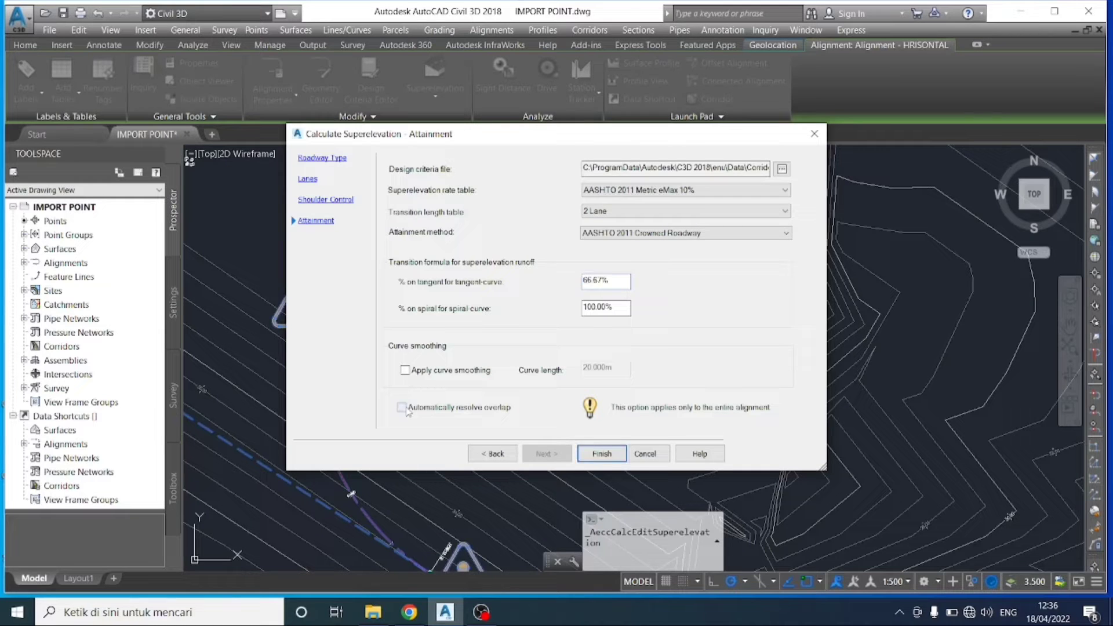
click(594, 458)
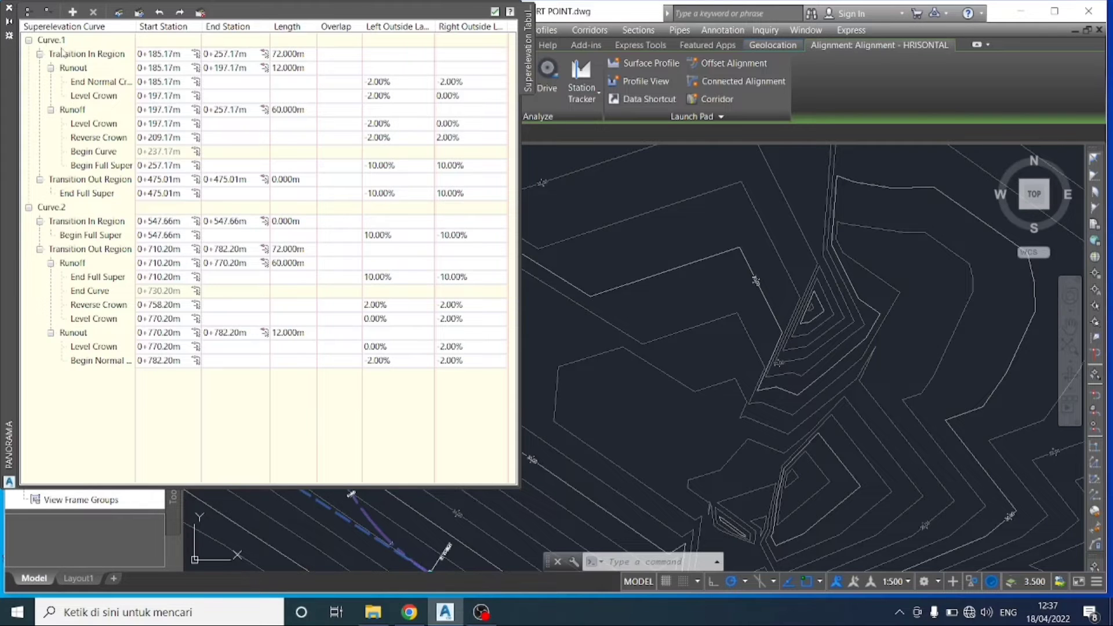
click(10, 8)
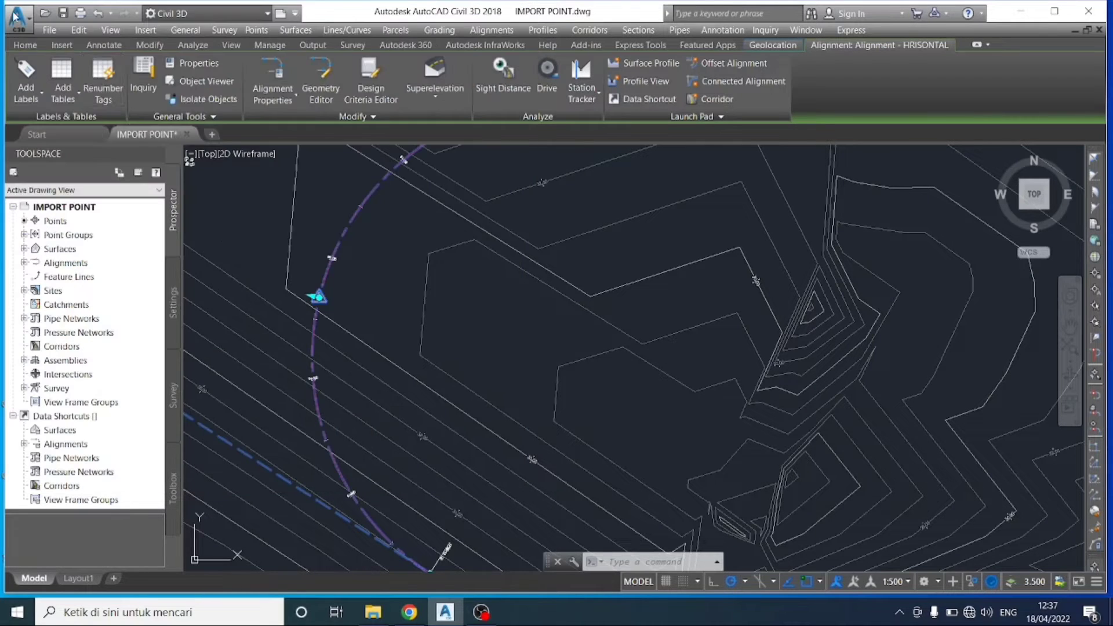
Step: Create a superelevation view of Alignment - HRISONTAL in the Standard style with its origin at the lower edge of the SUPERELEVATION band at 0+000
scroll(400, 307, down, 3)
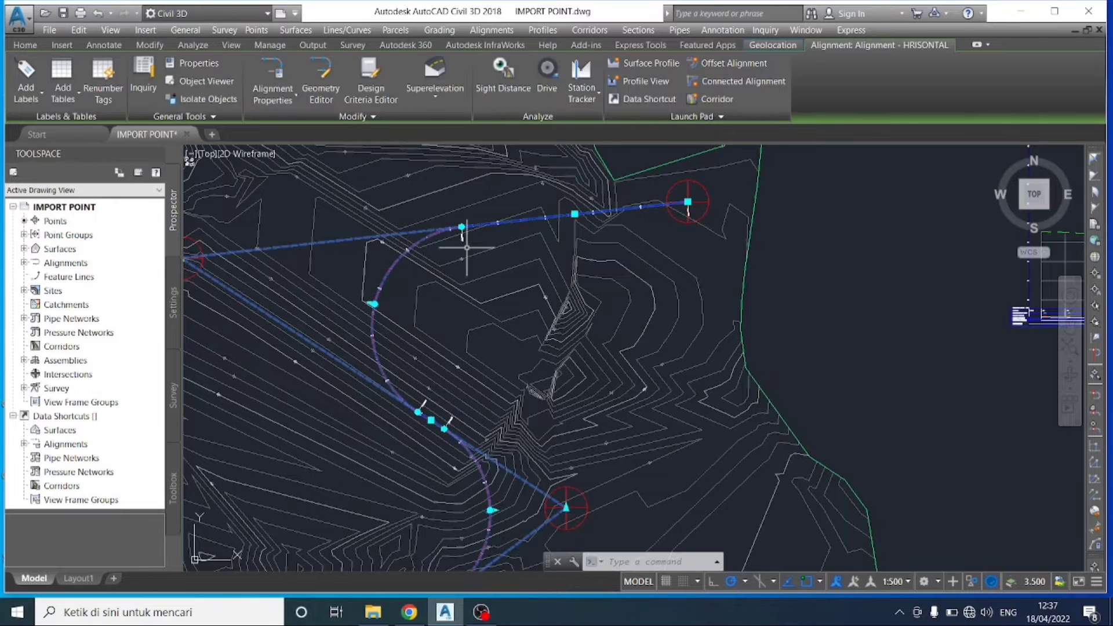
click(434, 97)
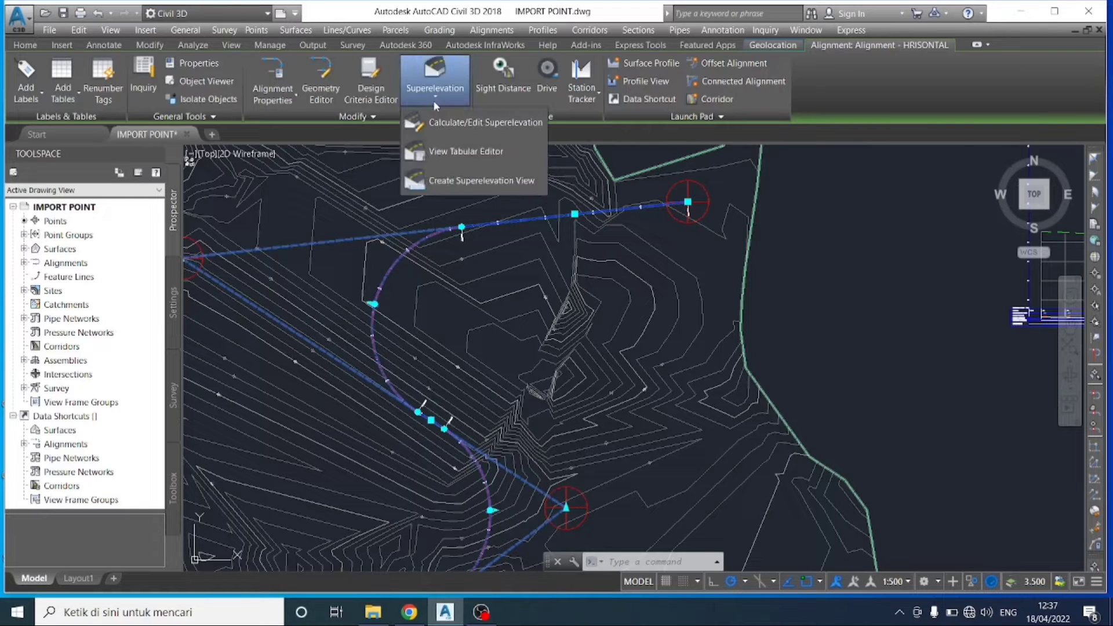
click(439, 181)
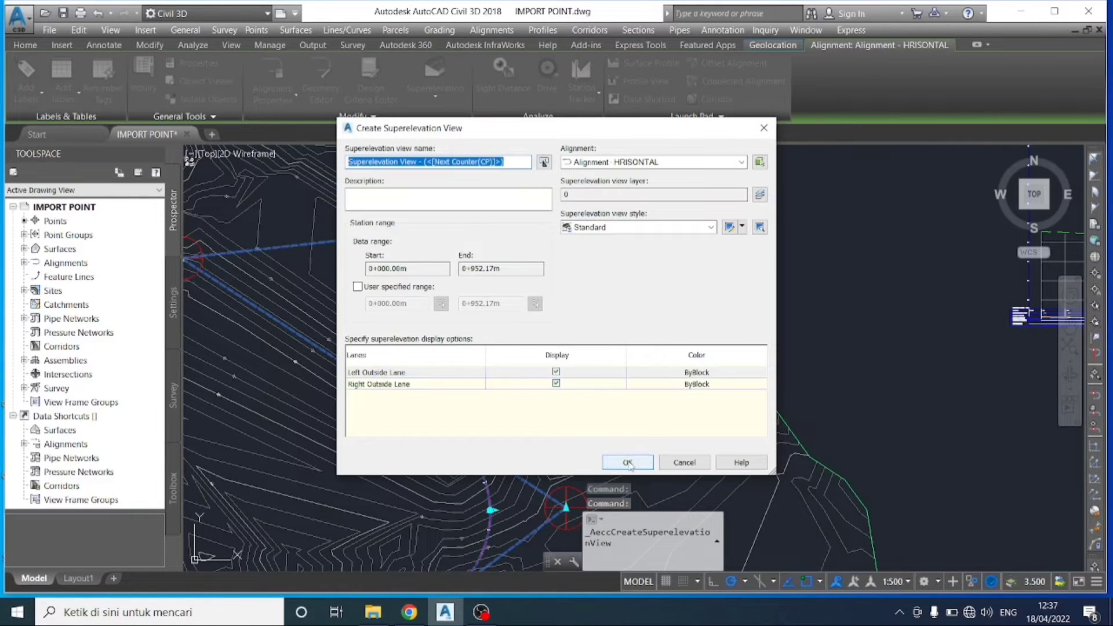
click(628, 463)
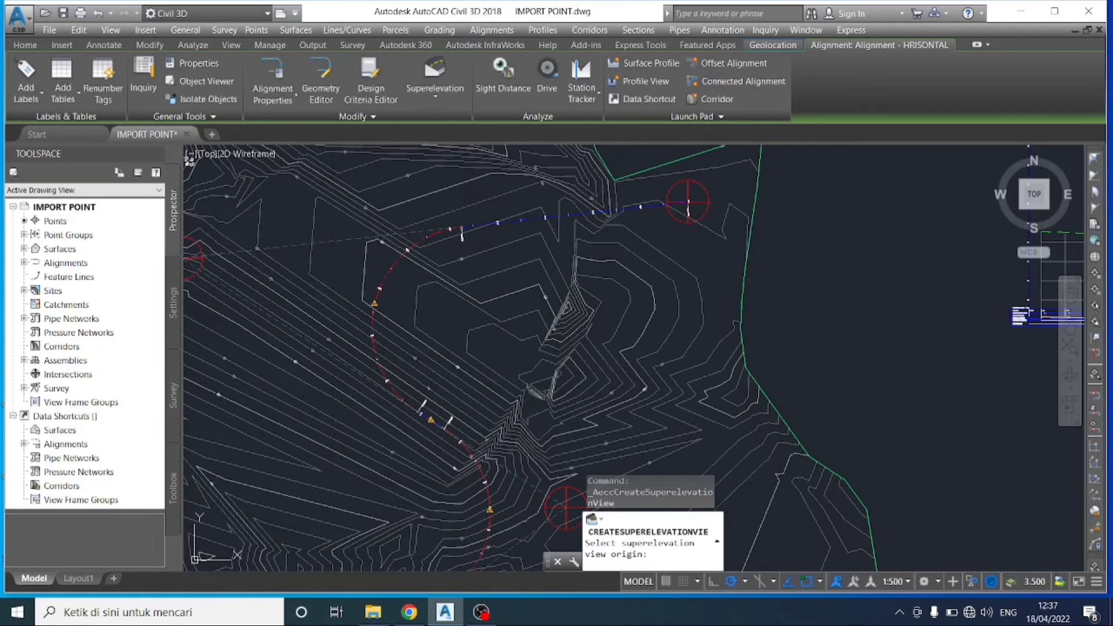
scroll(879, 392, down, 2)
middle_drag(879, 393, 635, 328)
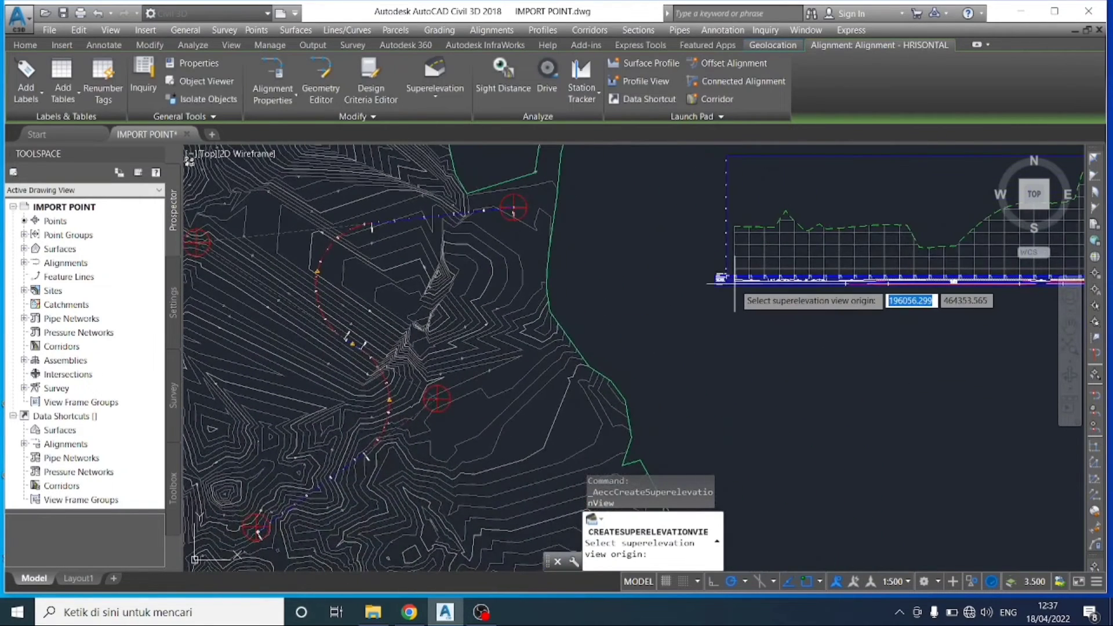
scroll(721, 301, up, 4)
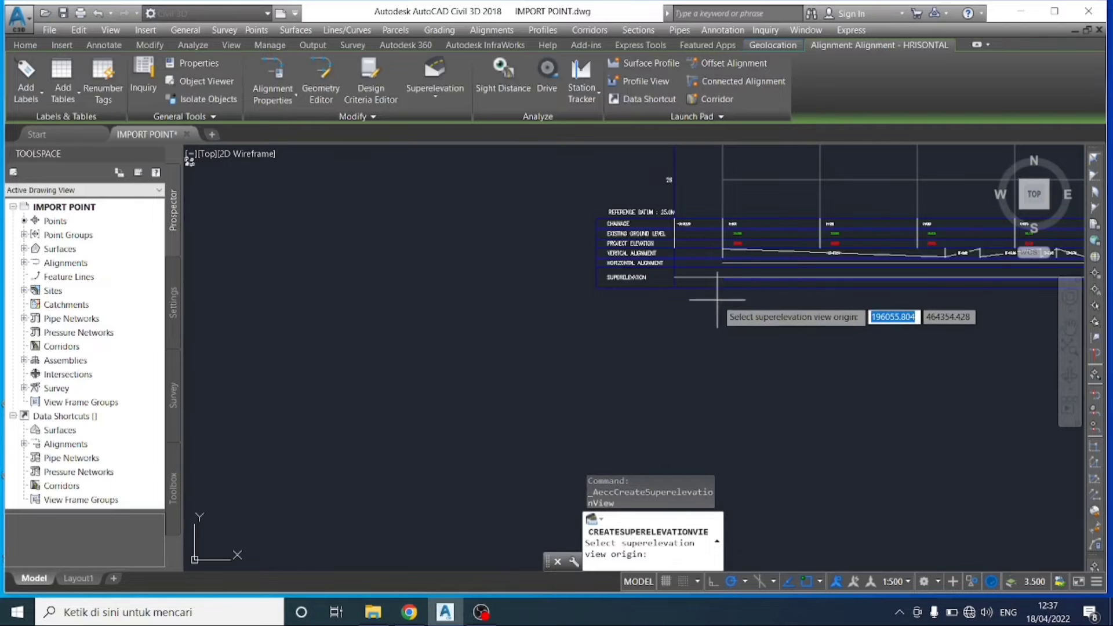
scroll(720, 261, up, 6)
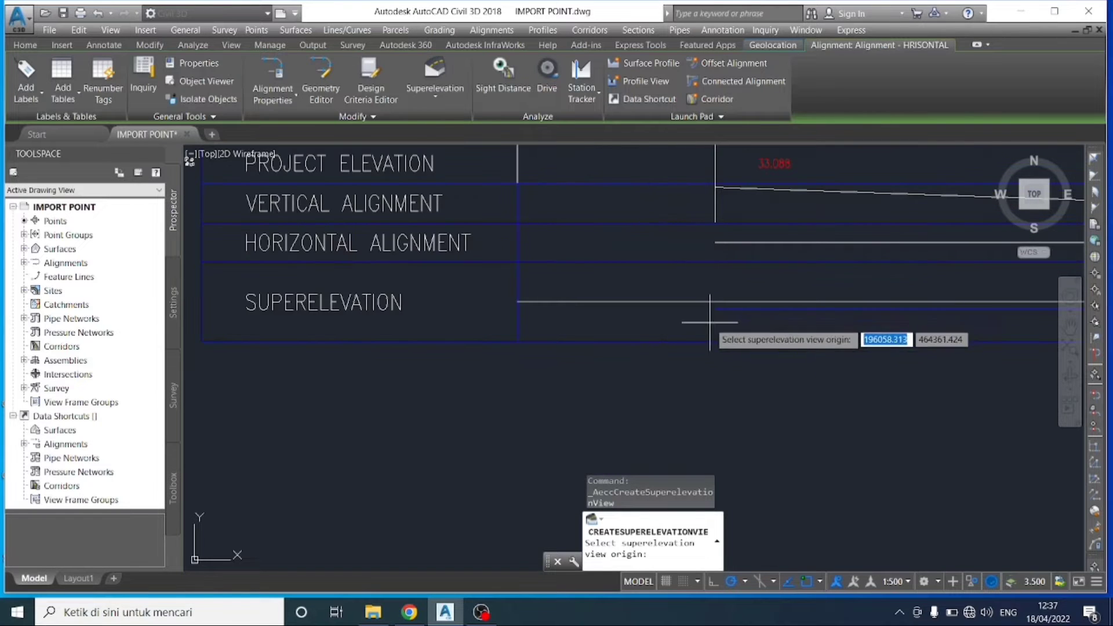
scroll(702, 337, down, 2)
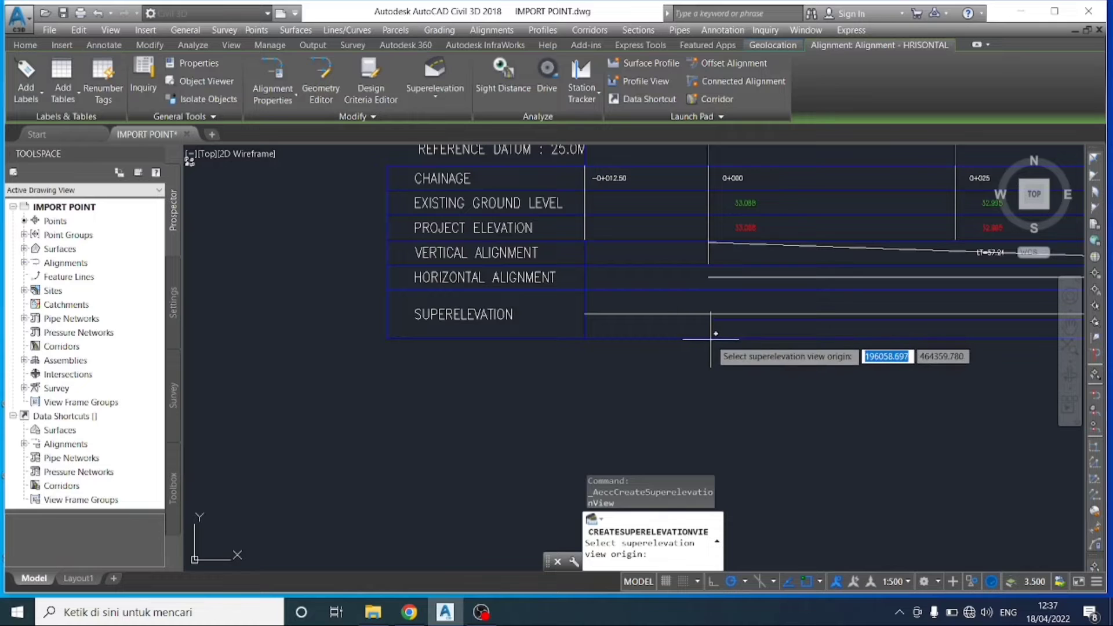
click(710, 342)
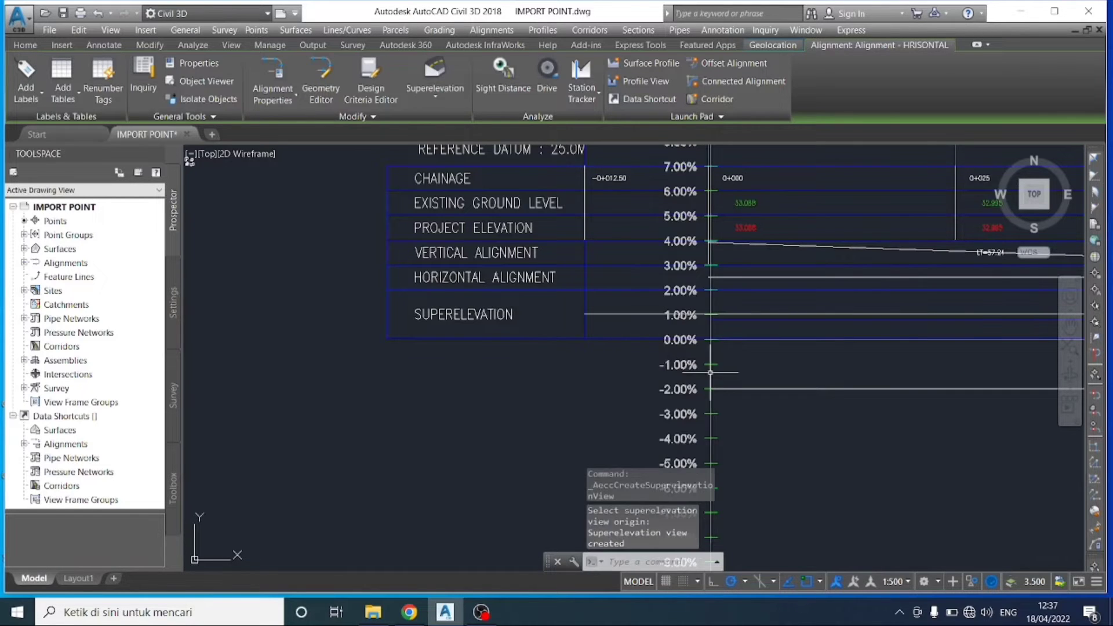
scroll(700, 251, up, 4)
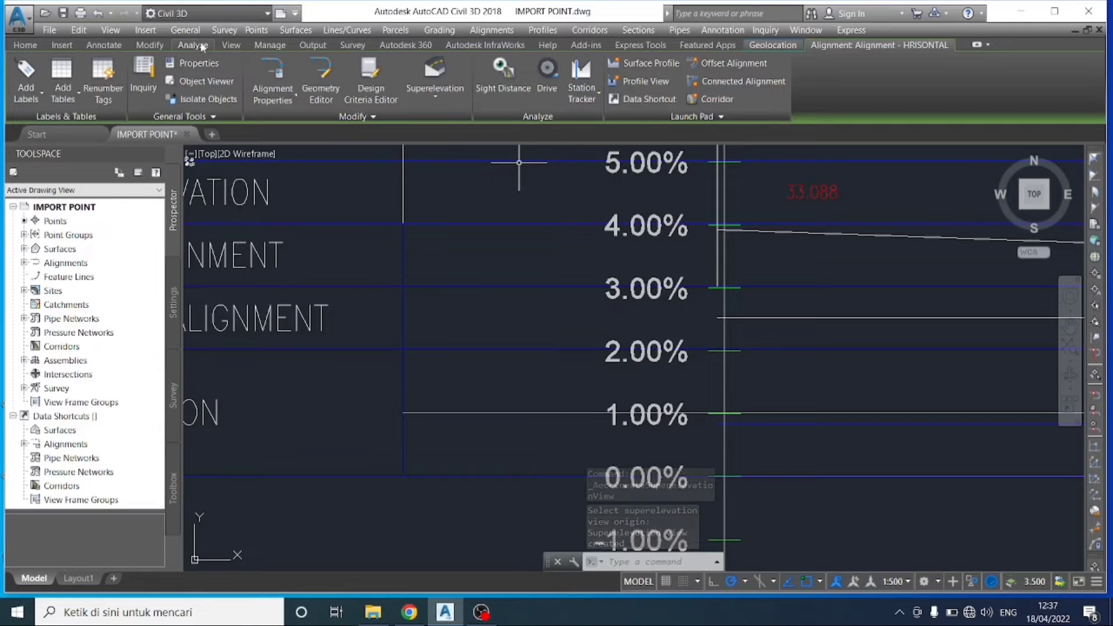
click(69, 44)
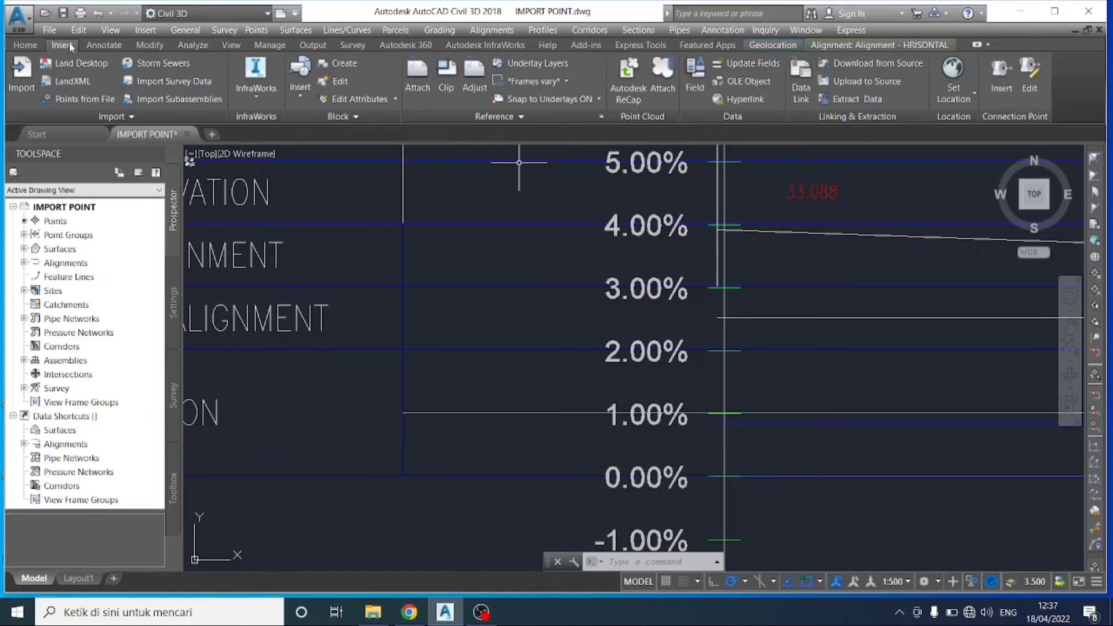
click(98, 45)
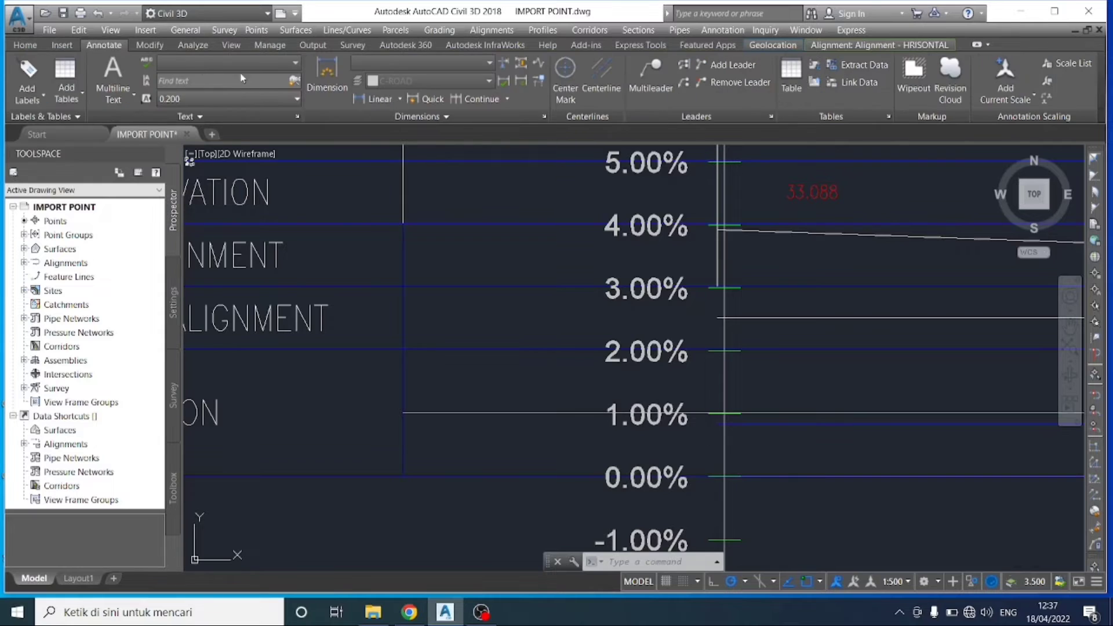
click(58, 46)
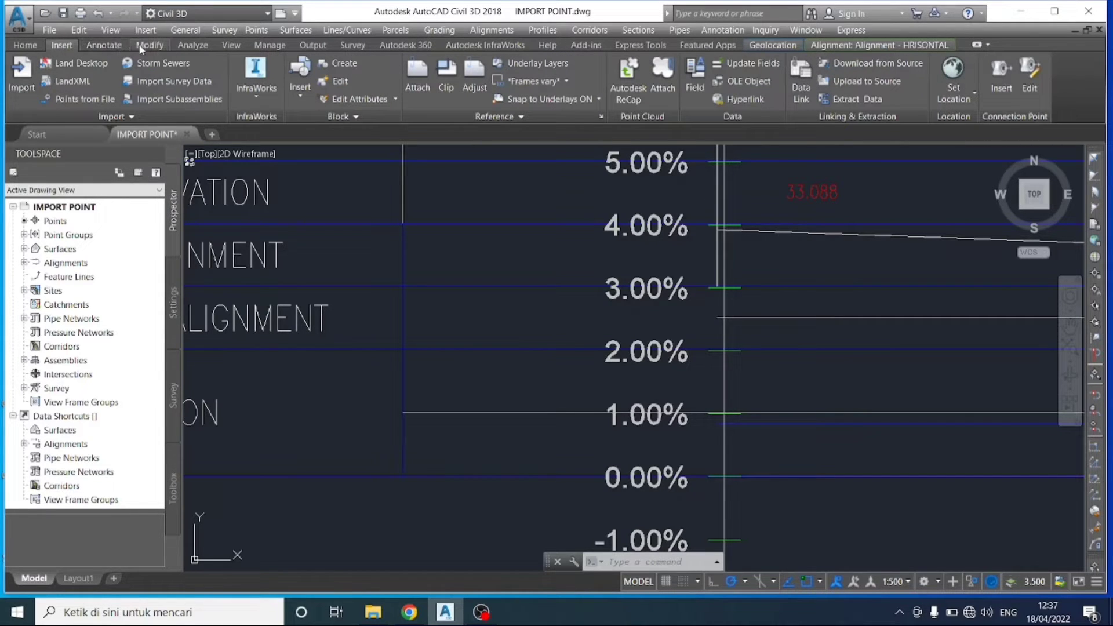
click(35, 46)
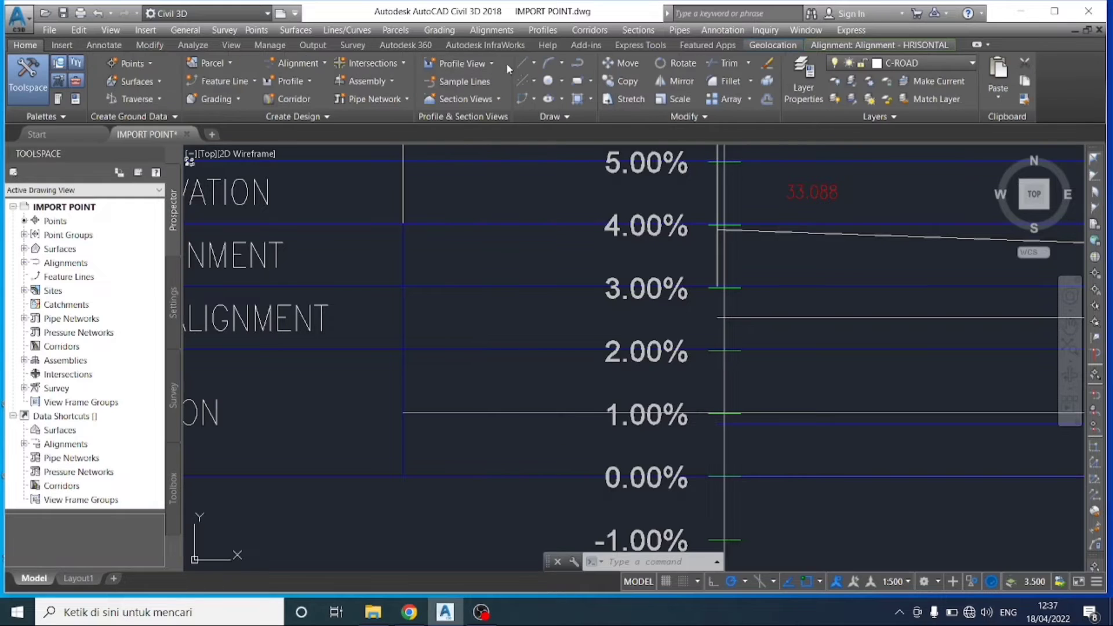
click(534, 63)
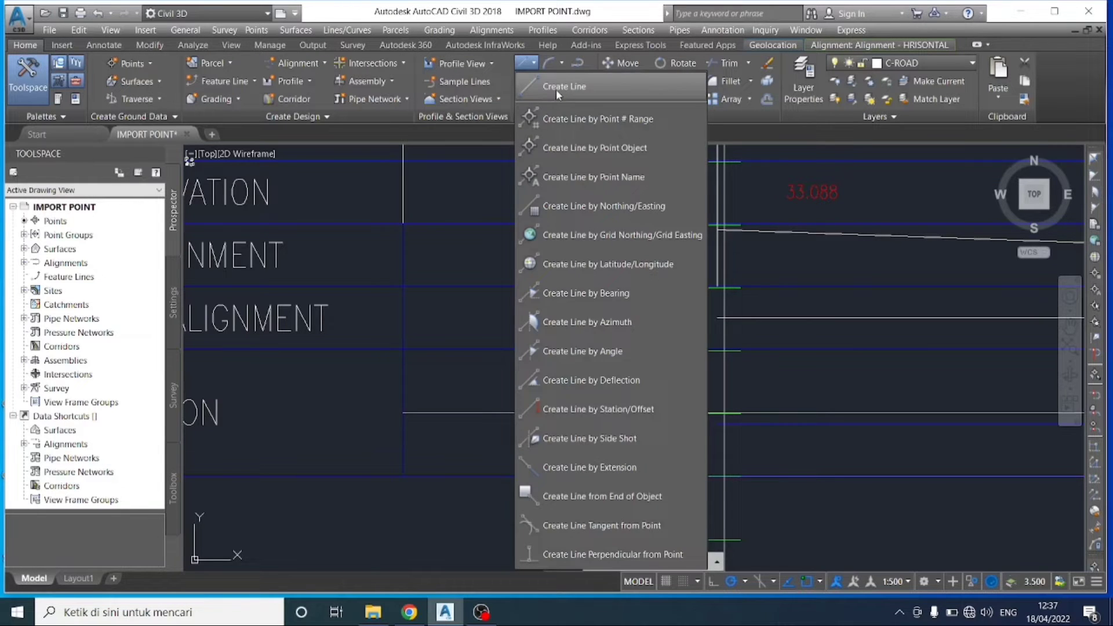
click(722, 169)
Step: Draw a vertical helper line about 100 m long from the existing-ground profile's start at 0+000 down to just below the SUPERELEVATION band
scroll(746, 233, down, 2)
text(l)
key(Return)
scroll(736, 296, down, 3)
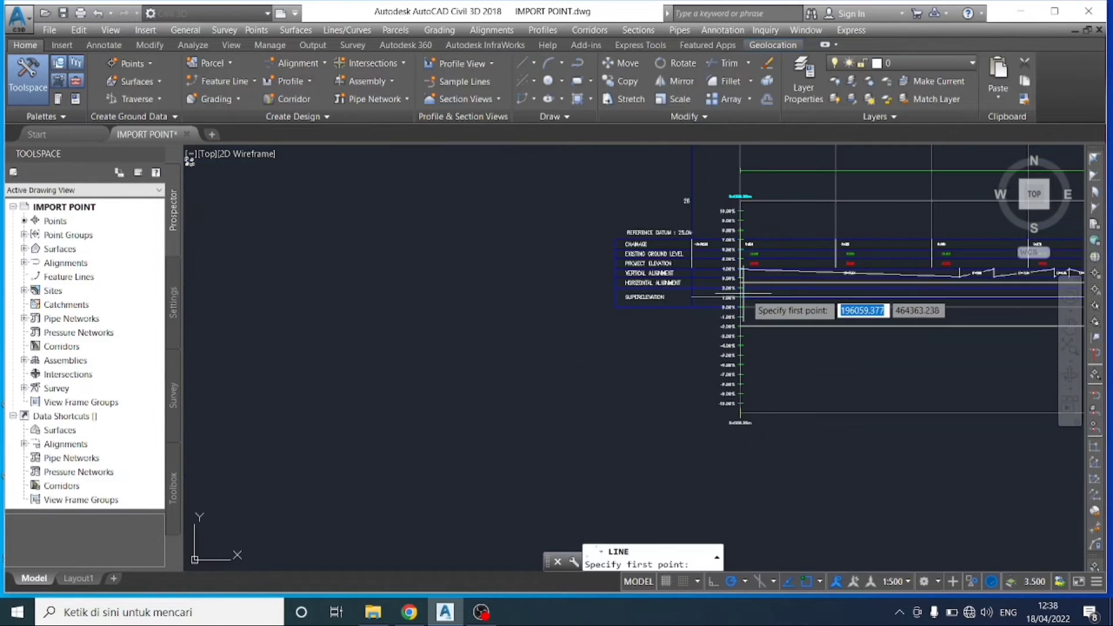
middle_drag(740, 174, 644, 415)
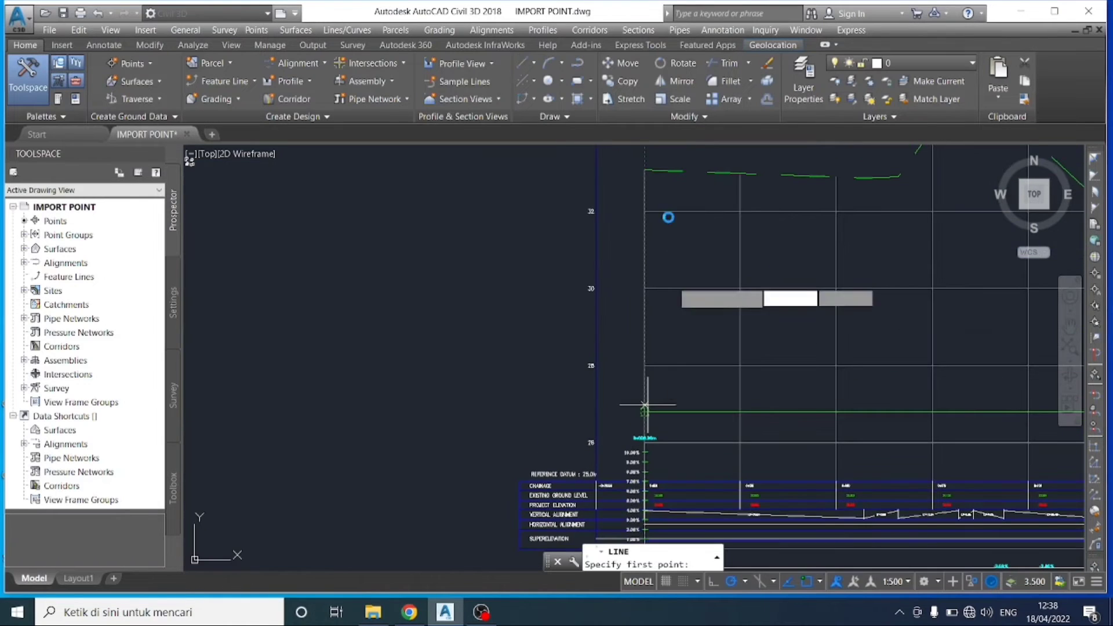
click(645, 171)
scroll(655, 378, down, 5)
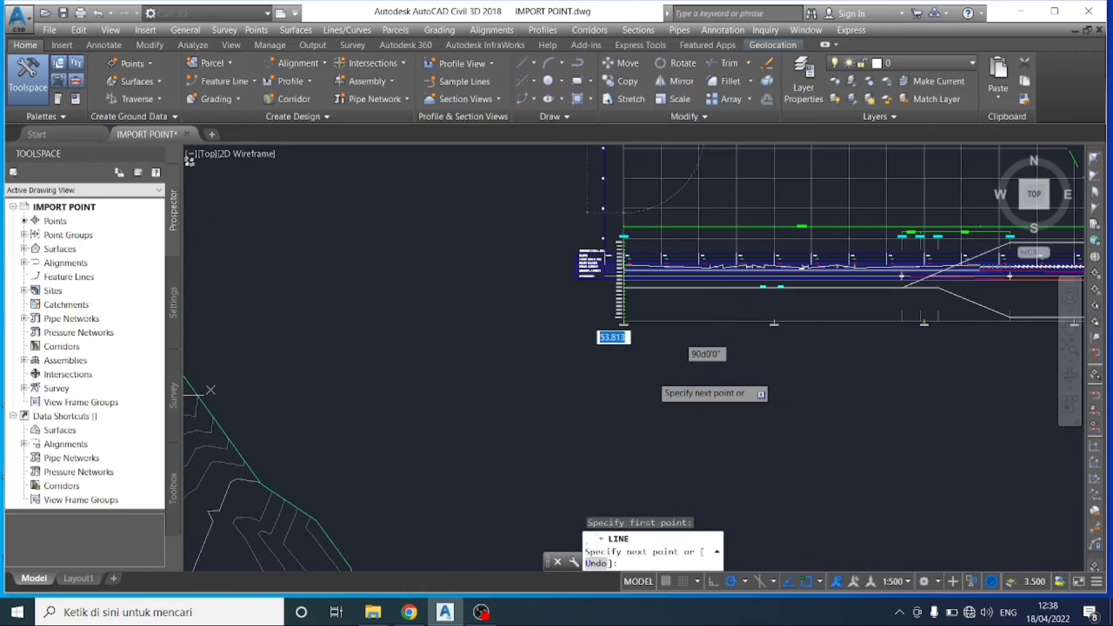
scroll(623, 287, up, 8)
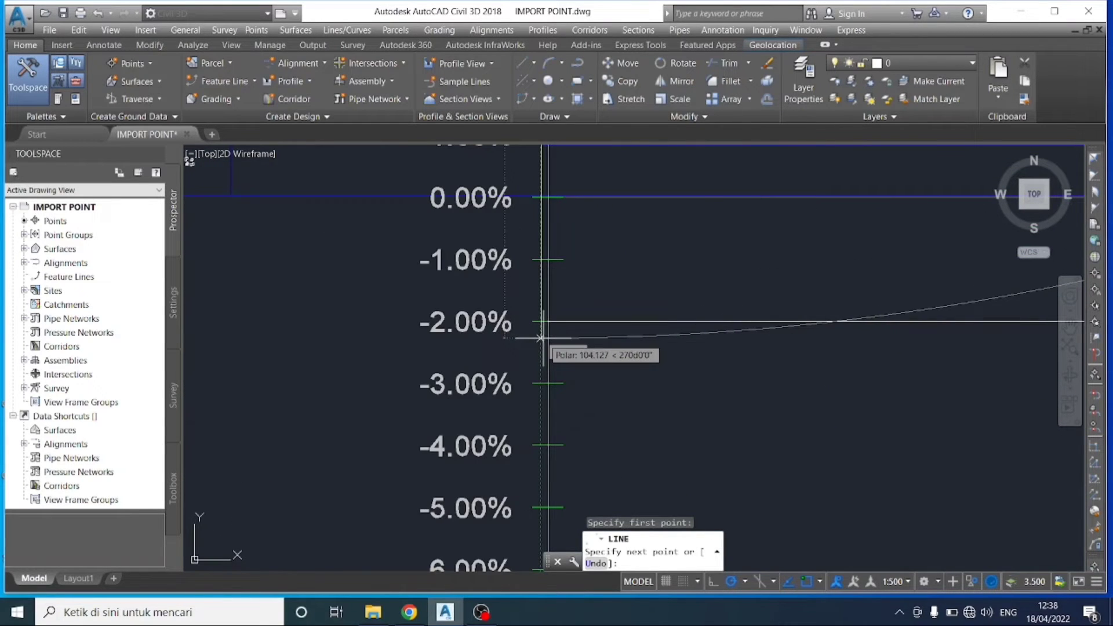
scroll(539, 331, up, 4)
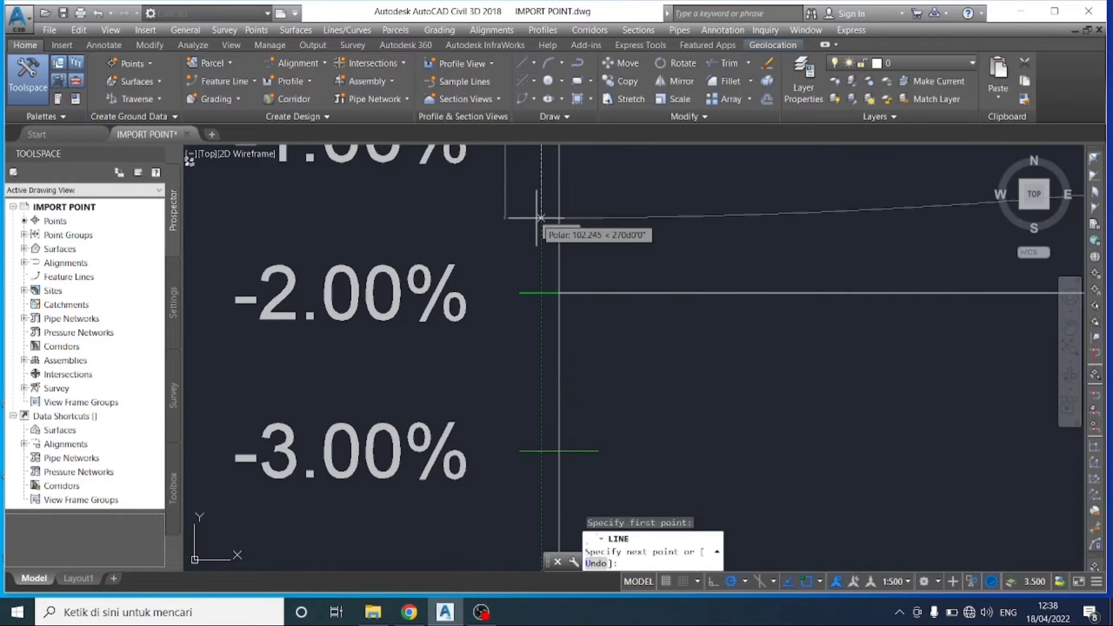
middle_drag(538, 217, 544, 383)
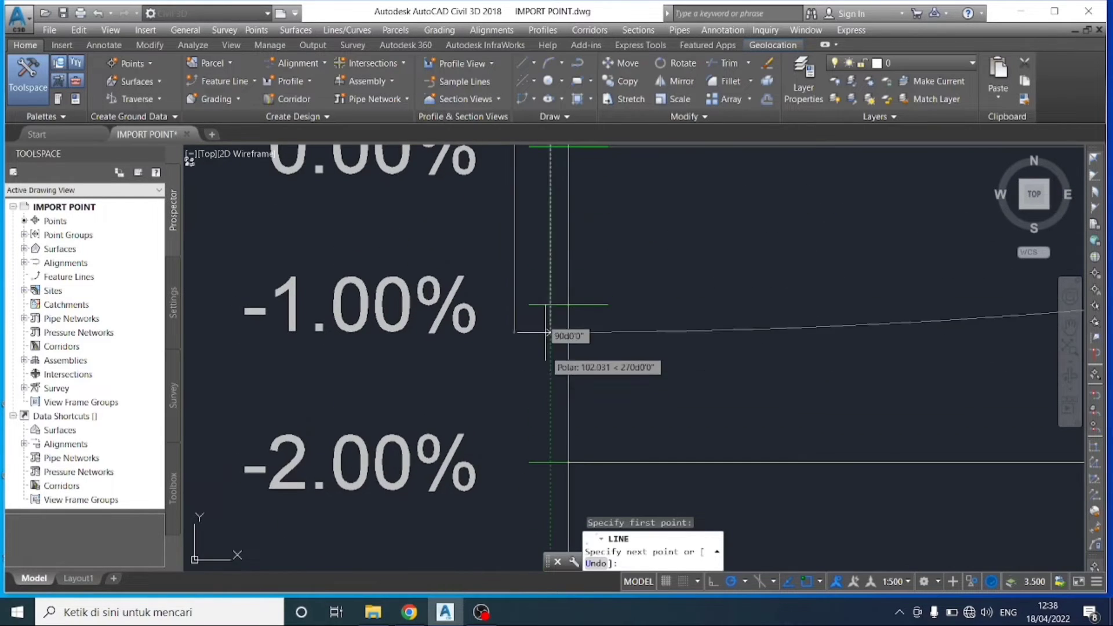
scroll(545, 272, down, 4)
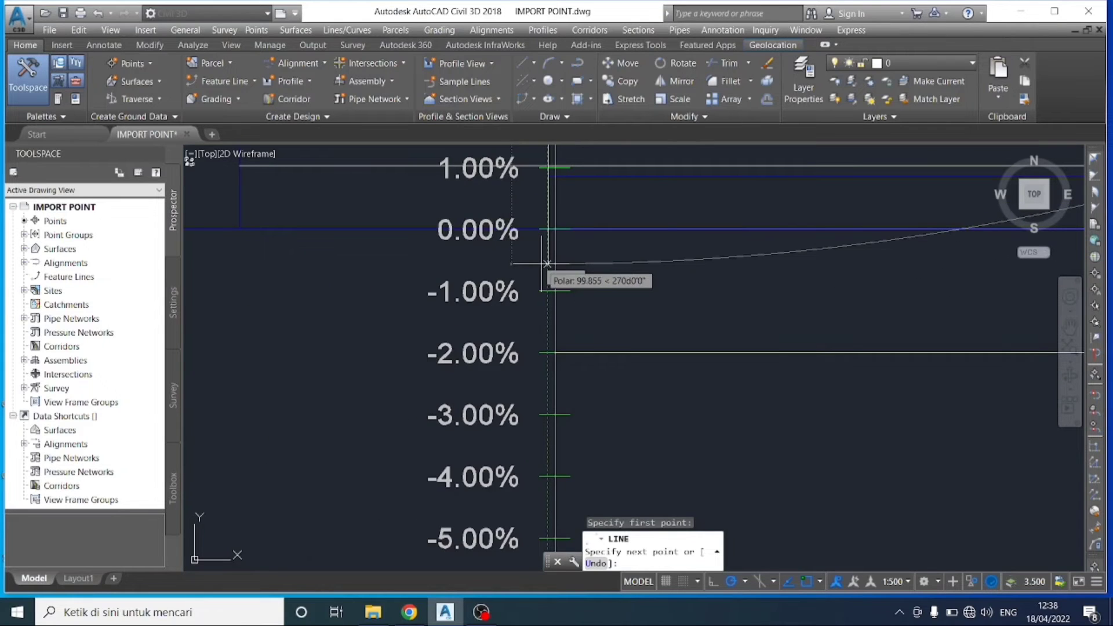
click(547, 261)
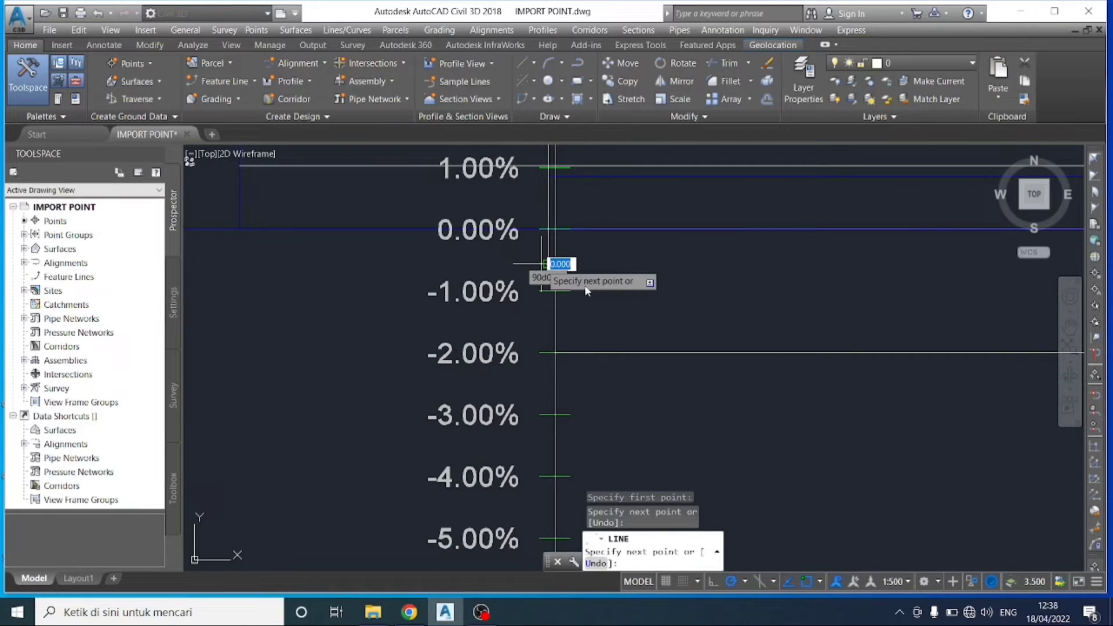
key(Escape)
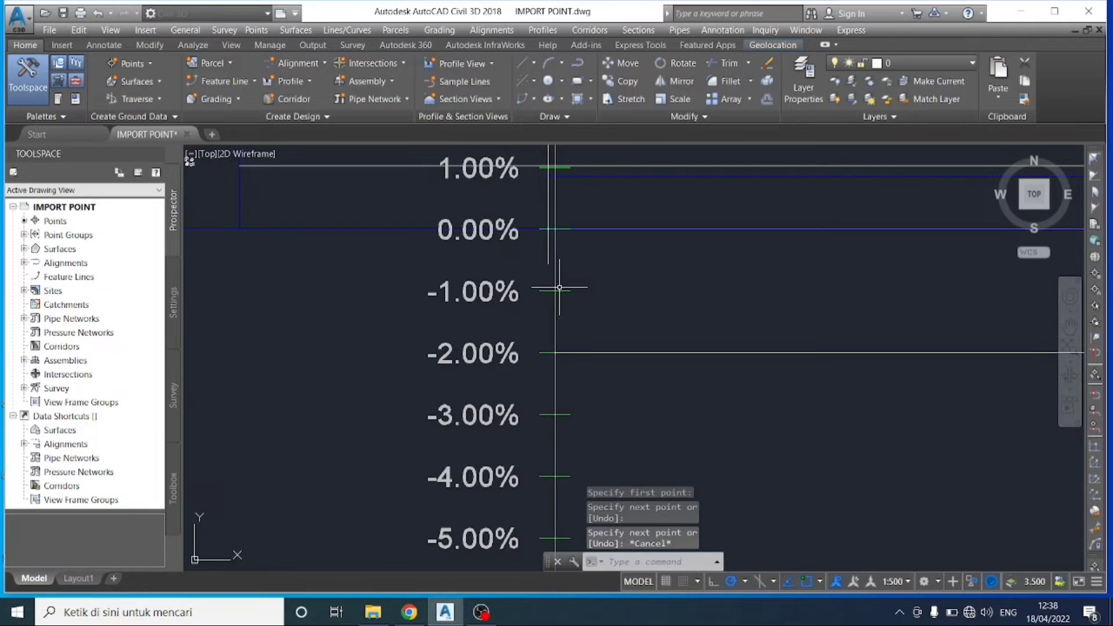
Step: Move the superelevation view from the start of its upper green line to the lower end of the vertical helper line
click(554, 284)
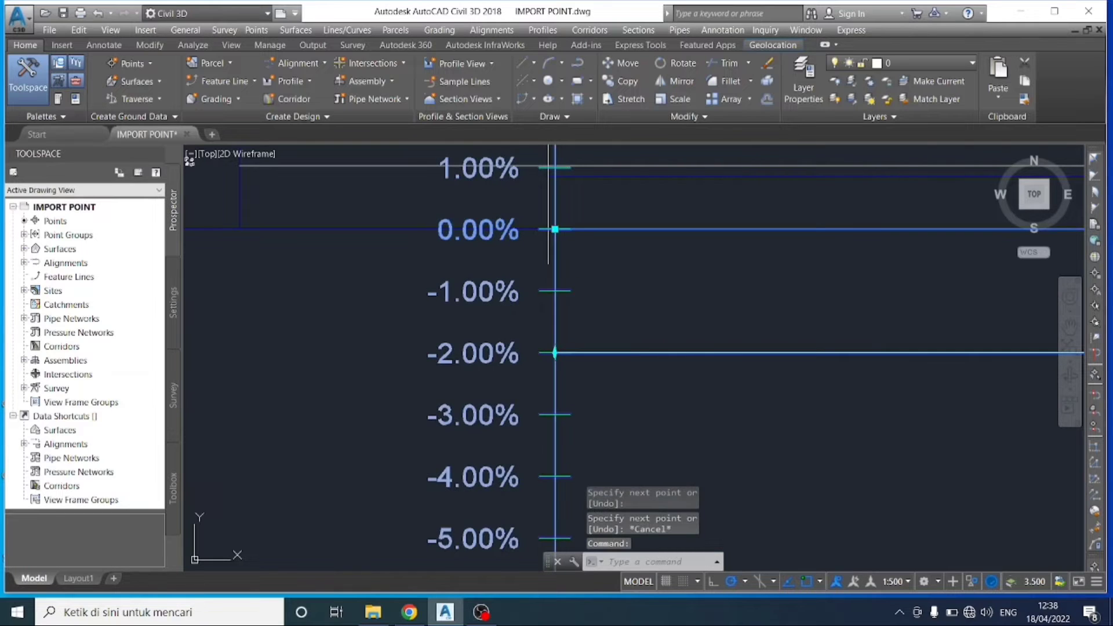
text(M)
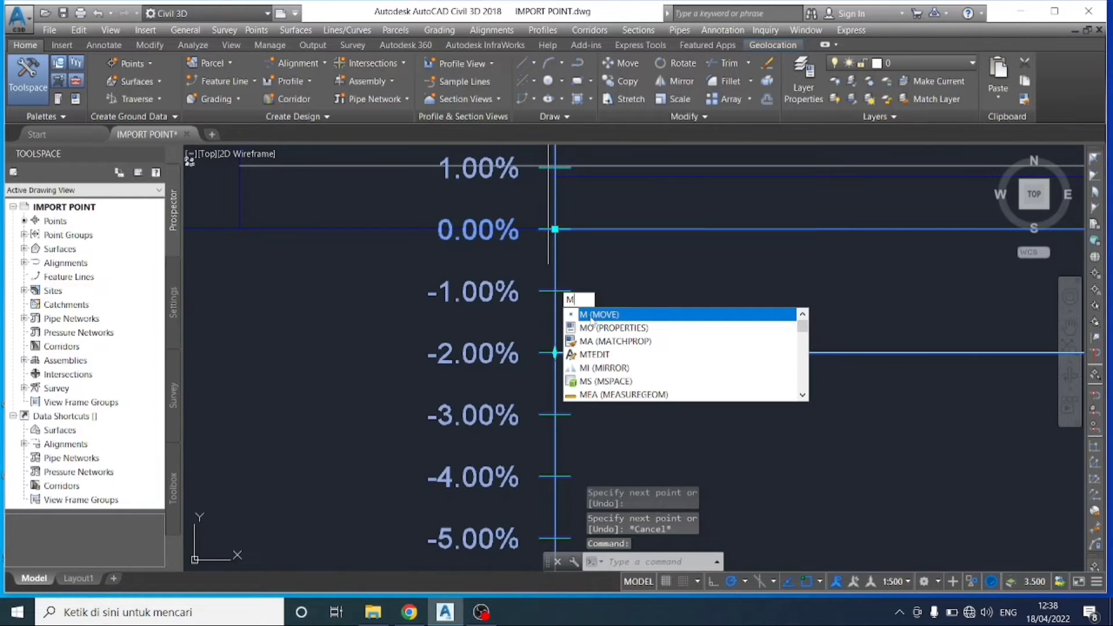
key(Return)
middle_drag(603, 231, 603, 455)
scroll(582, 273, down, 5)
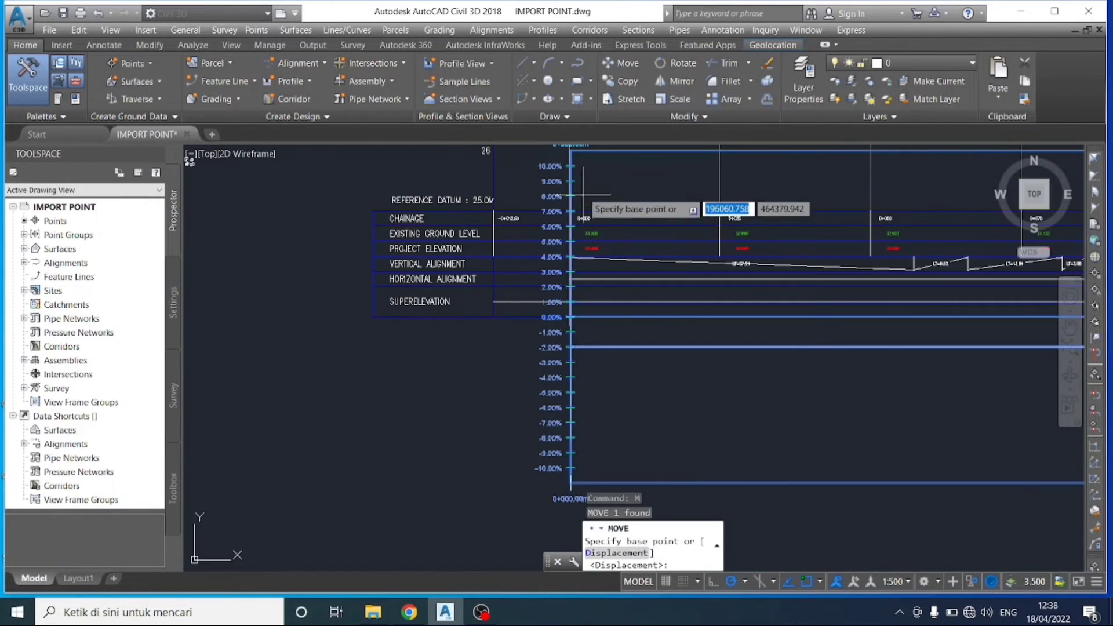
middle_drag(583, 195, 560, 317)
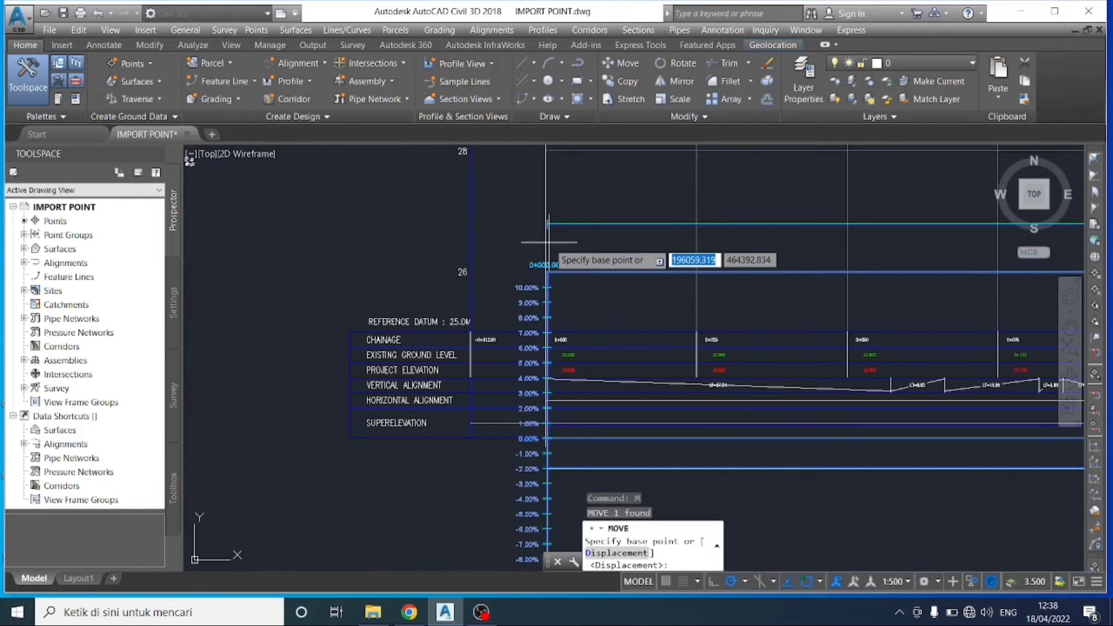
scroll(547, 242, up, 2)
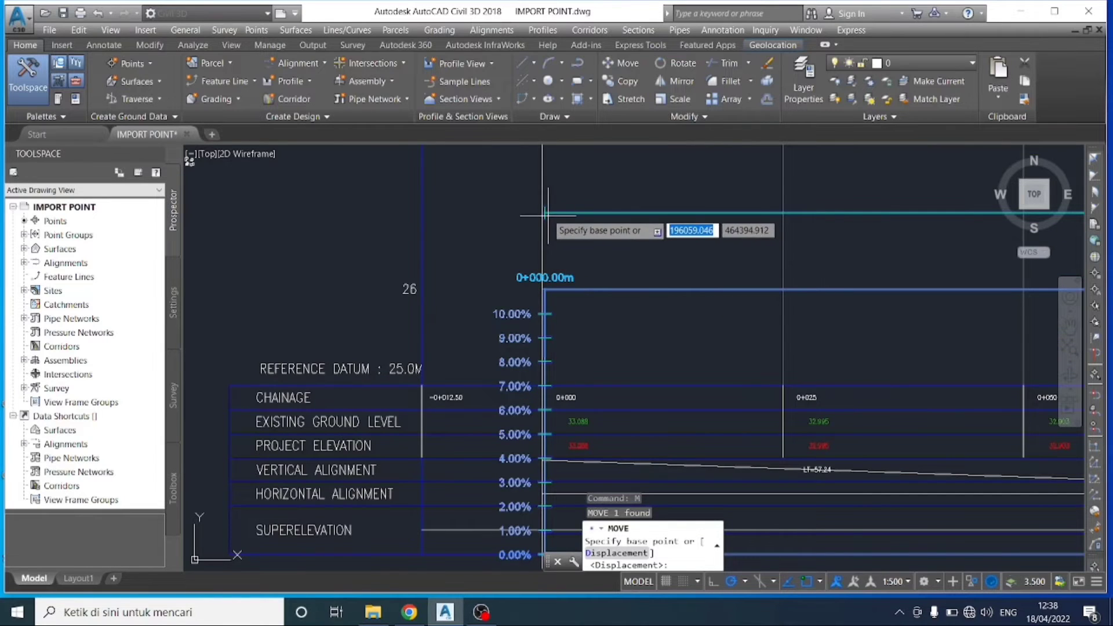
scroll(545, 215, up, 4)
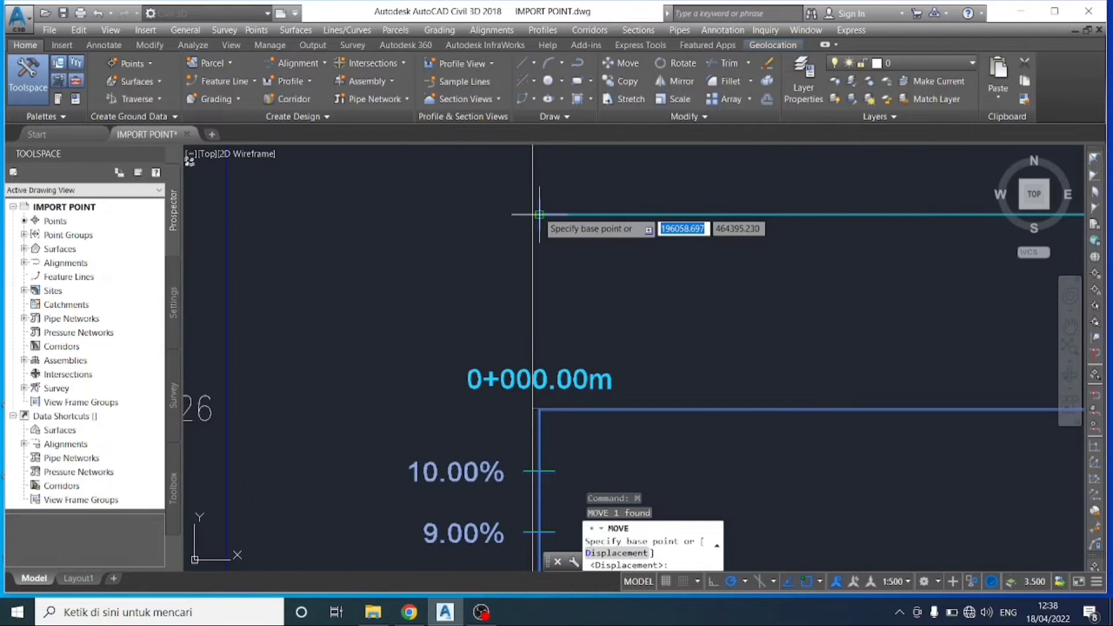
click(539, 214)
scroll(561, 310, down, 3)
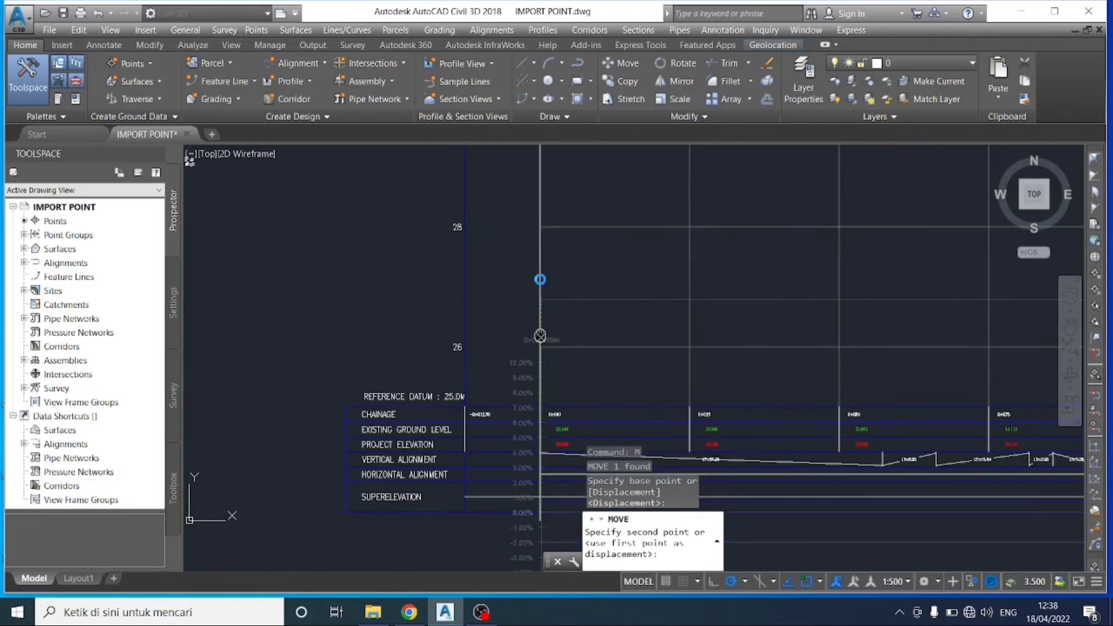
scroll(540, 279, down, 2)
middle_drag(540, 279, 539, 164)
scroll(543, 306, up, 6)
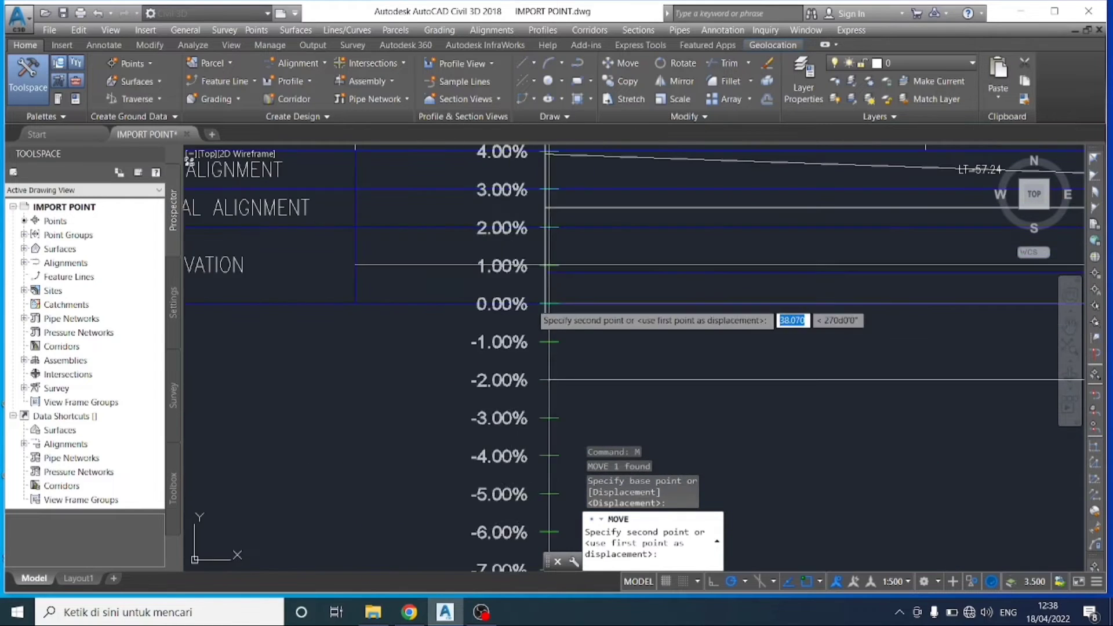
scroll(543, 304, up, 4)
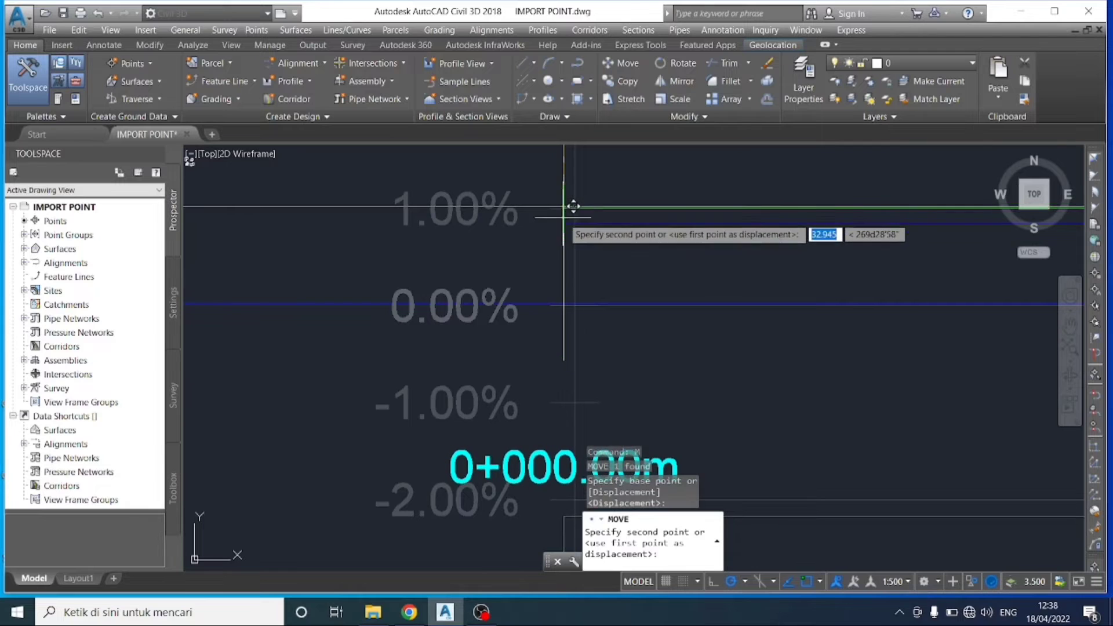
click(563, 360)
Step: Erase the vertical helper line at 0+000
click(570, 221)
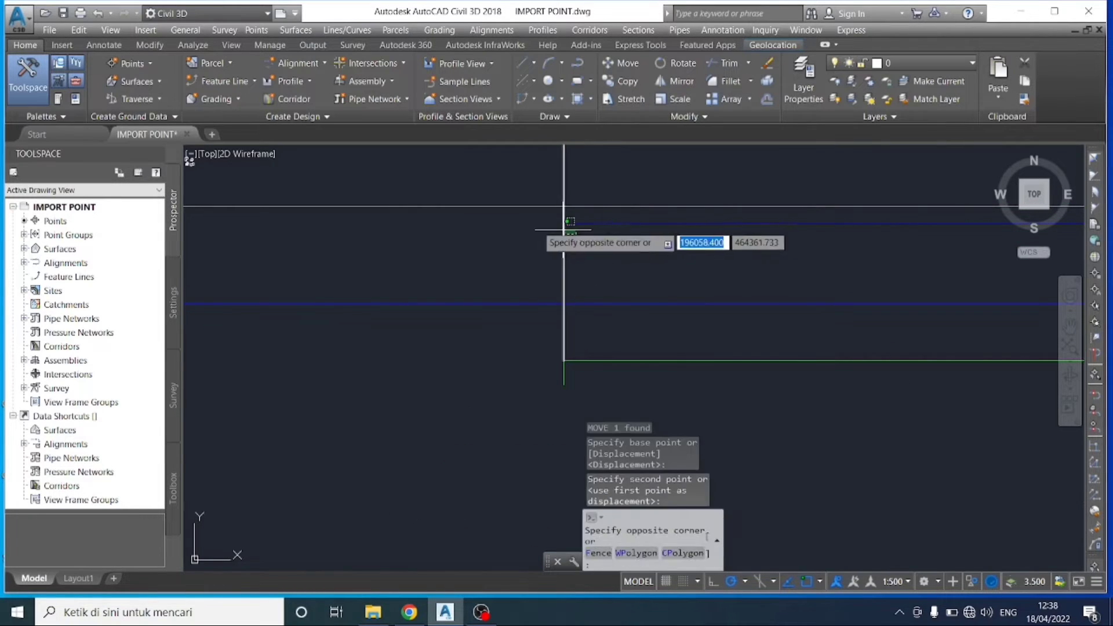
click(537, 231)
key(Delete)
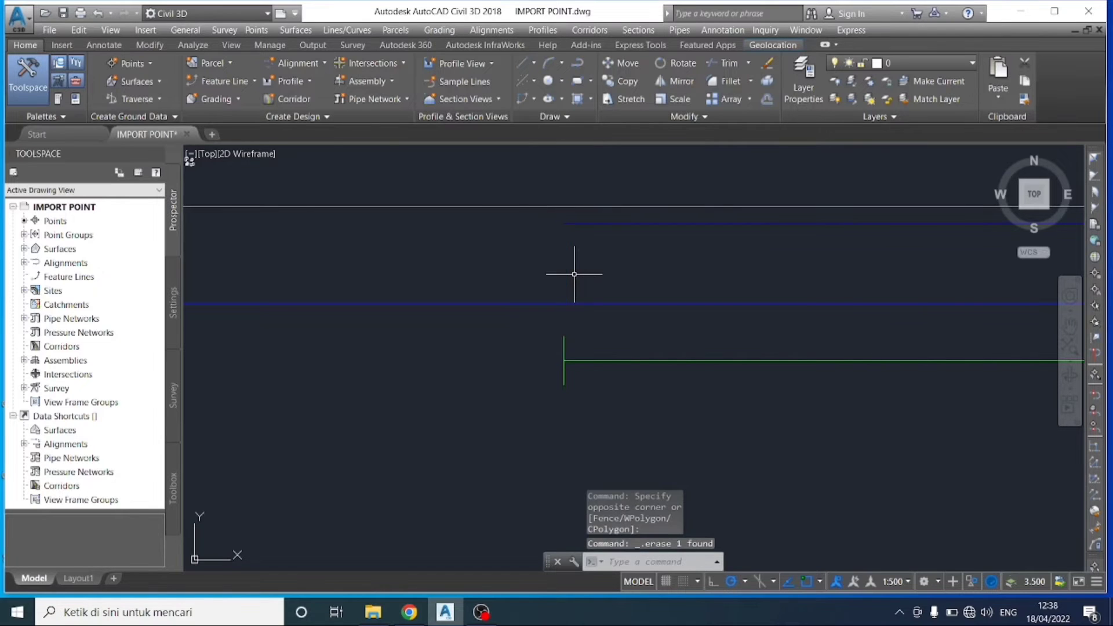
Step: Examine the superelevation view's position beneath the profile view along the full alignment and beside the surface
scroll(573, 274, down, 6)
scroll(648, 345, down, 5)
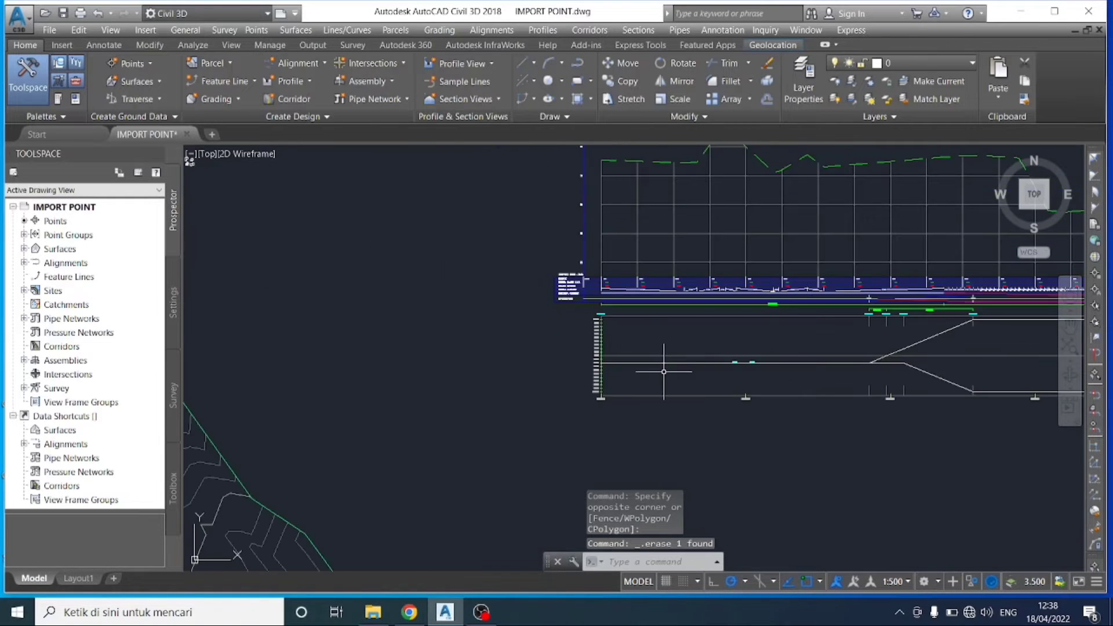
middle_drag(862, 400, 609, 368)
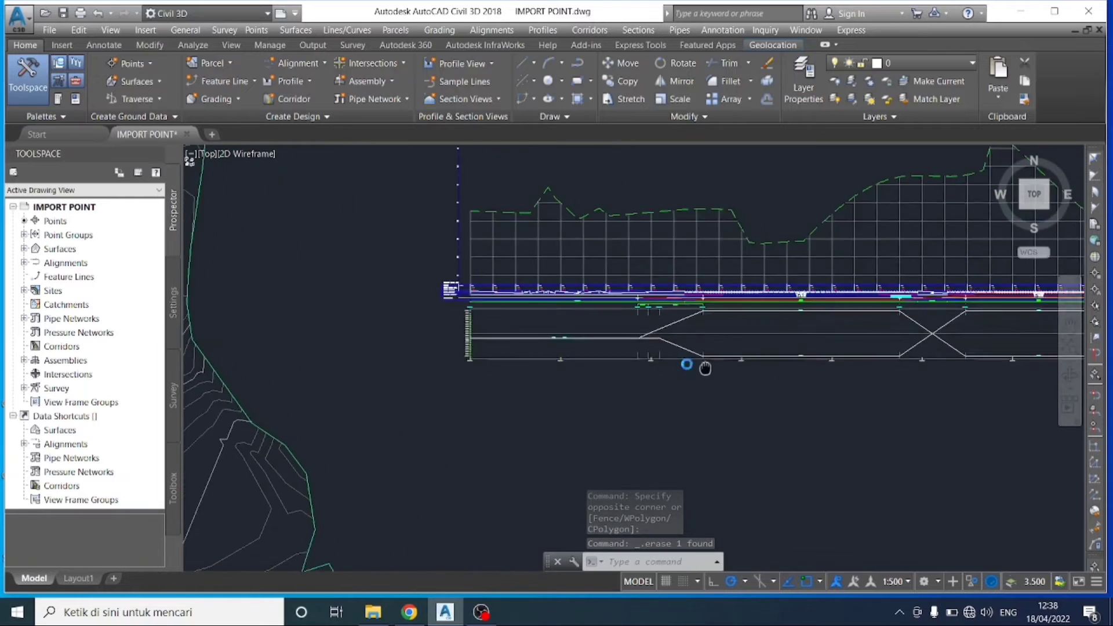
scroll(771, 400, down, 2)
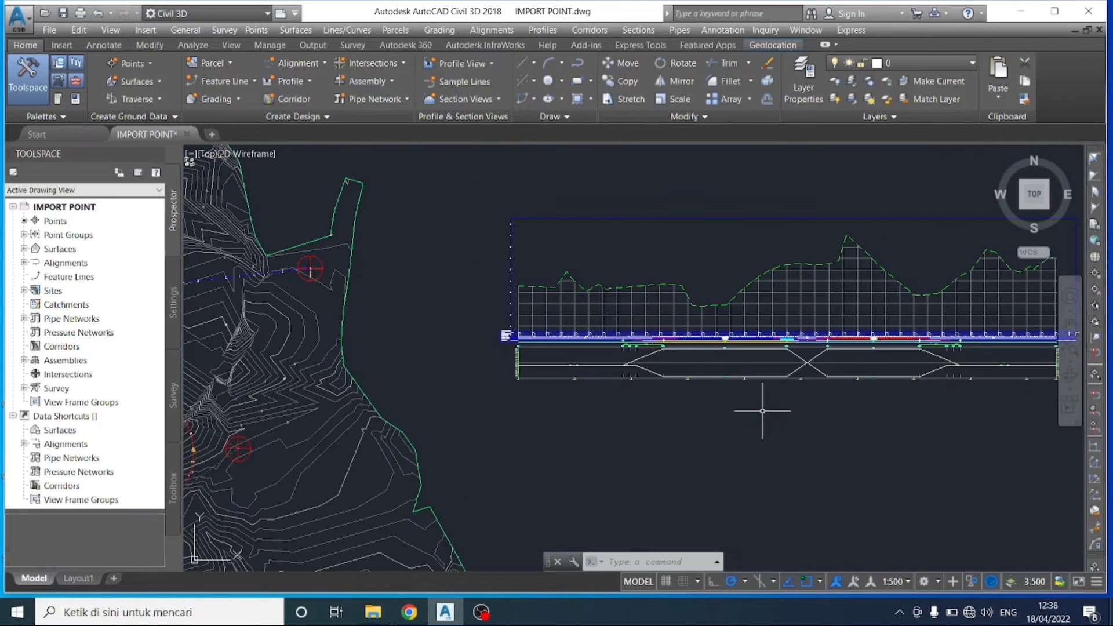
scroll(524, 425, down, 2)
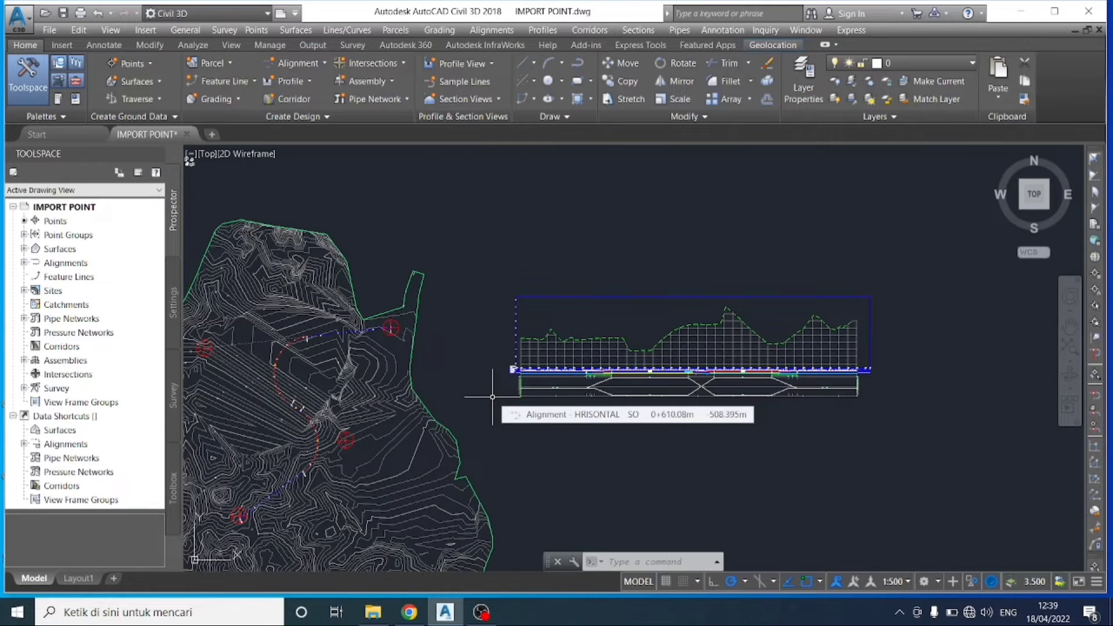
scroll(603, 392, up, 5)
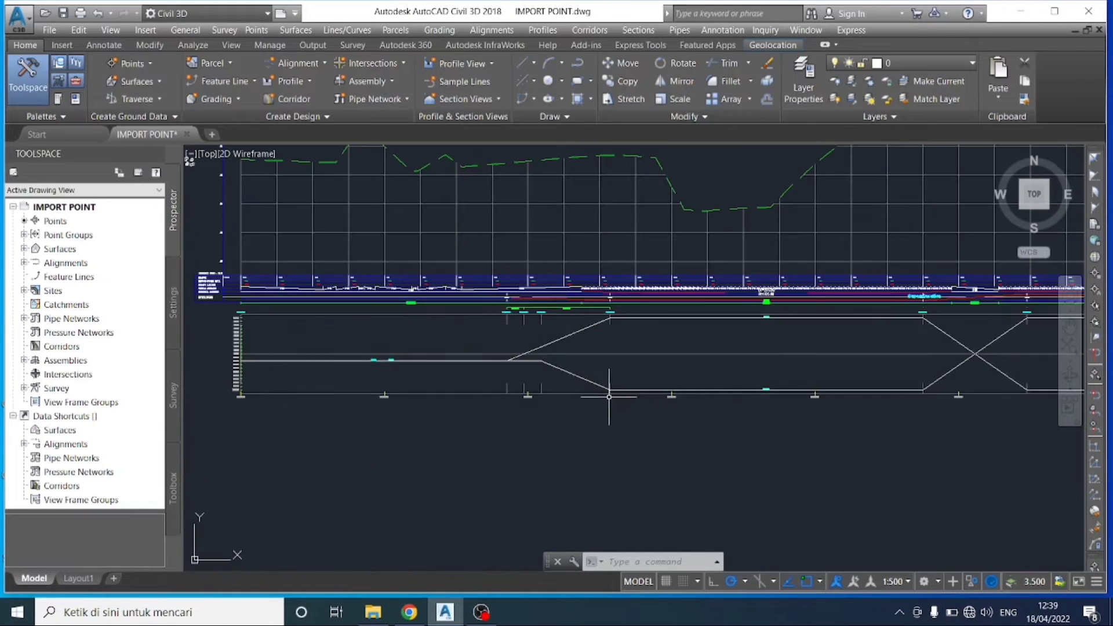
scroll(530, 304, down, 3)
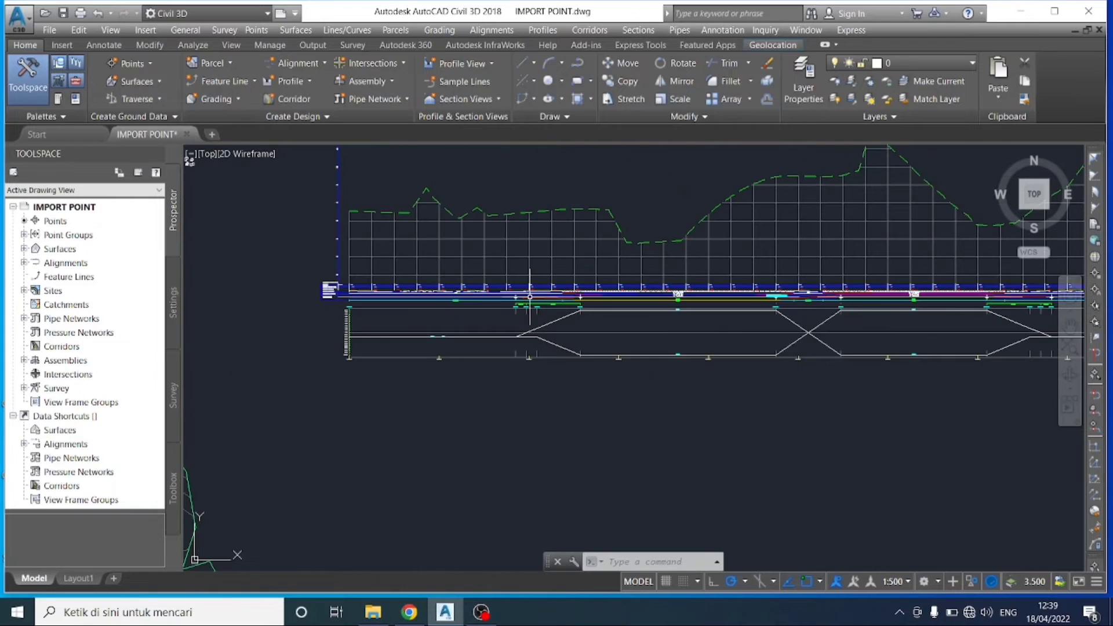
scroll(475, 292, down, 5)
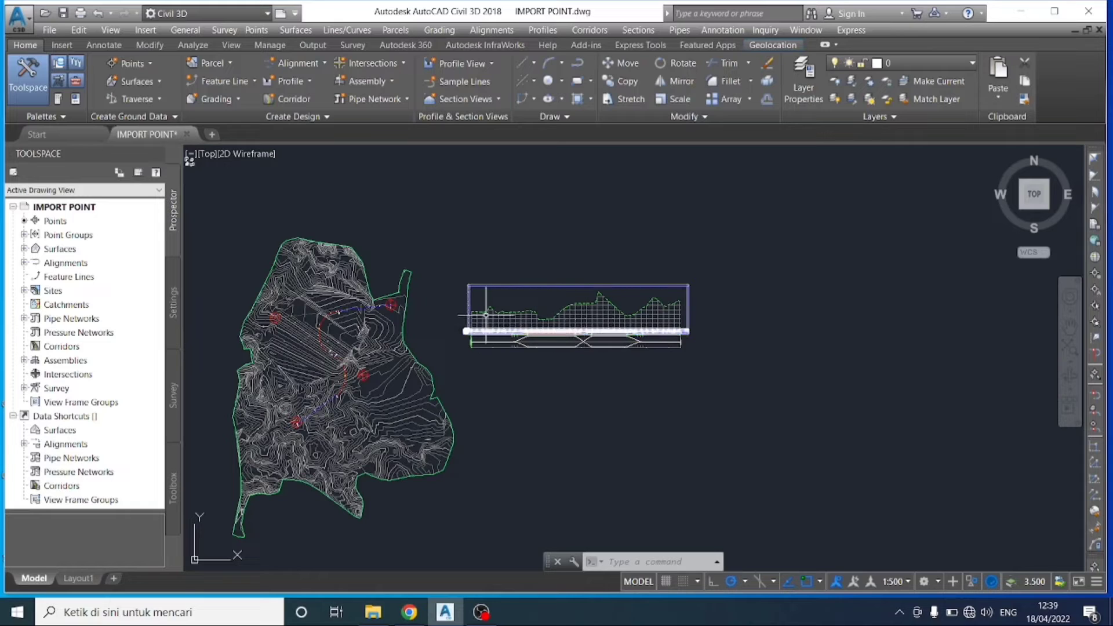
scroll(526, 337, up, 2)
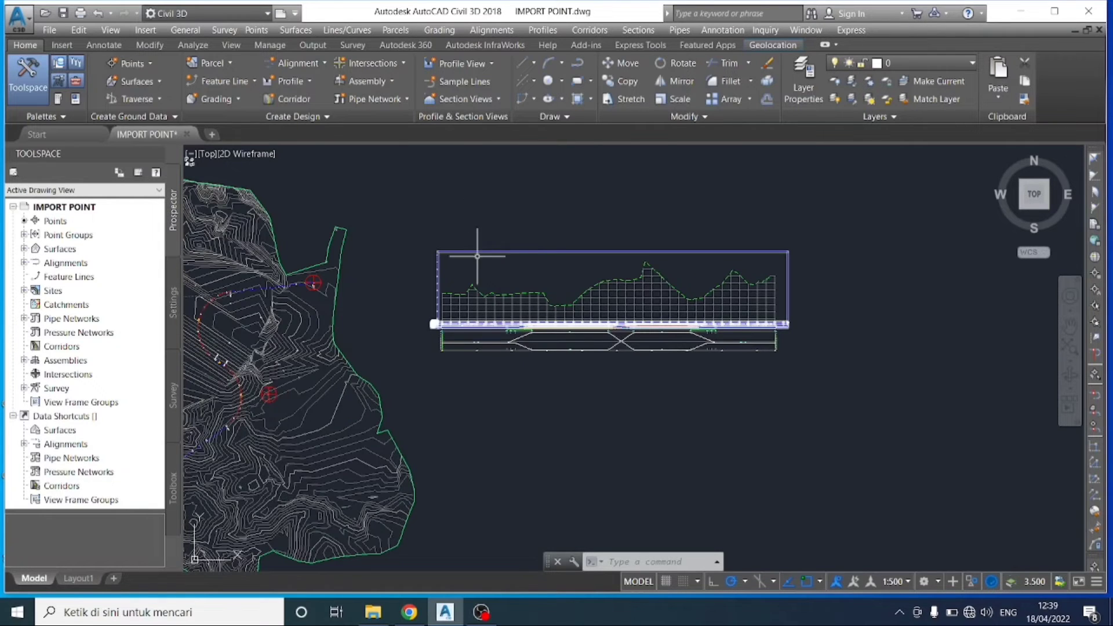
Step: Start a layout profile on the existing-ground profile view, named ALINYEMEN VERTIKAL, with the profile style EII-WBN-Design Profile
click(545, 30)
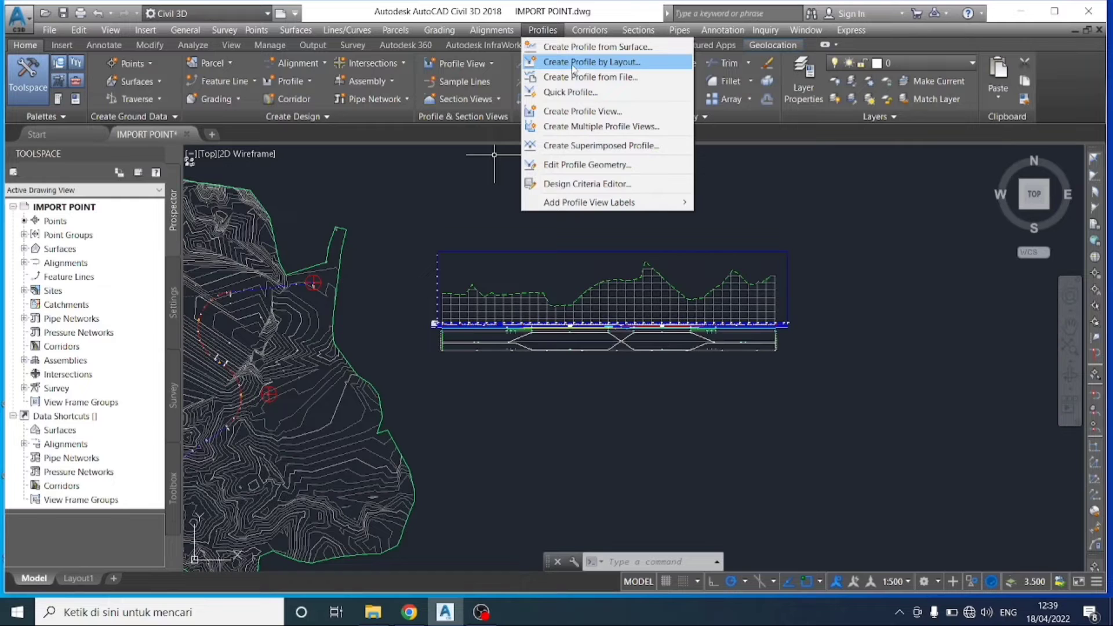
click(591, 62)
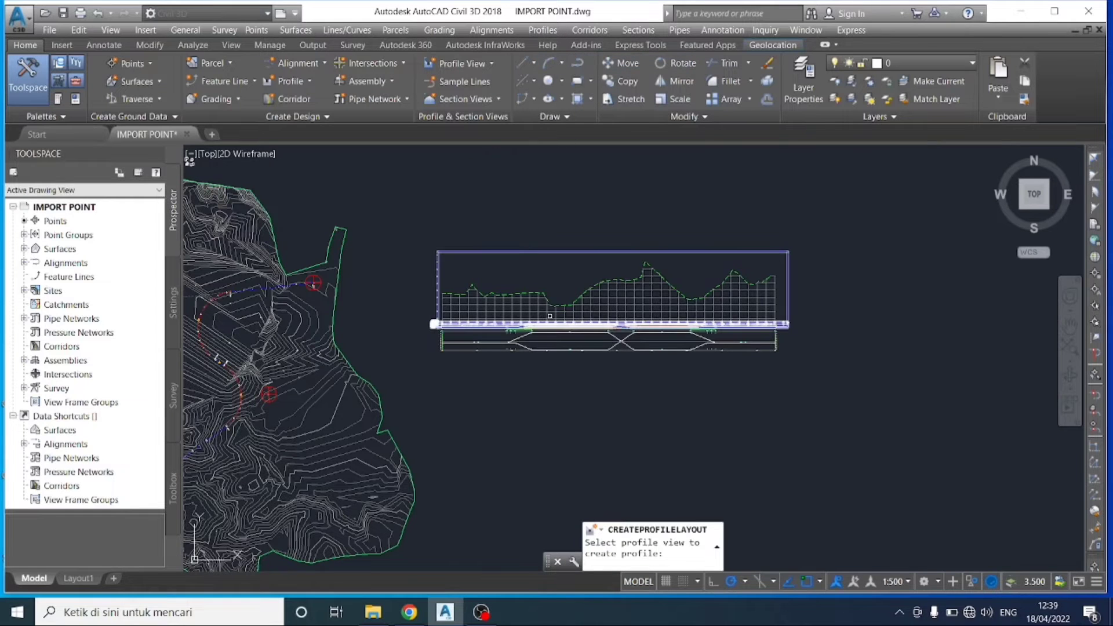
scroll(540, 310, up, 4)
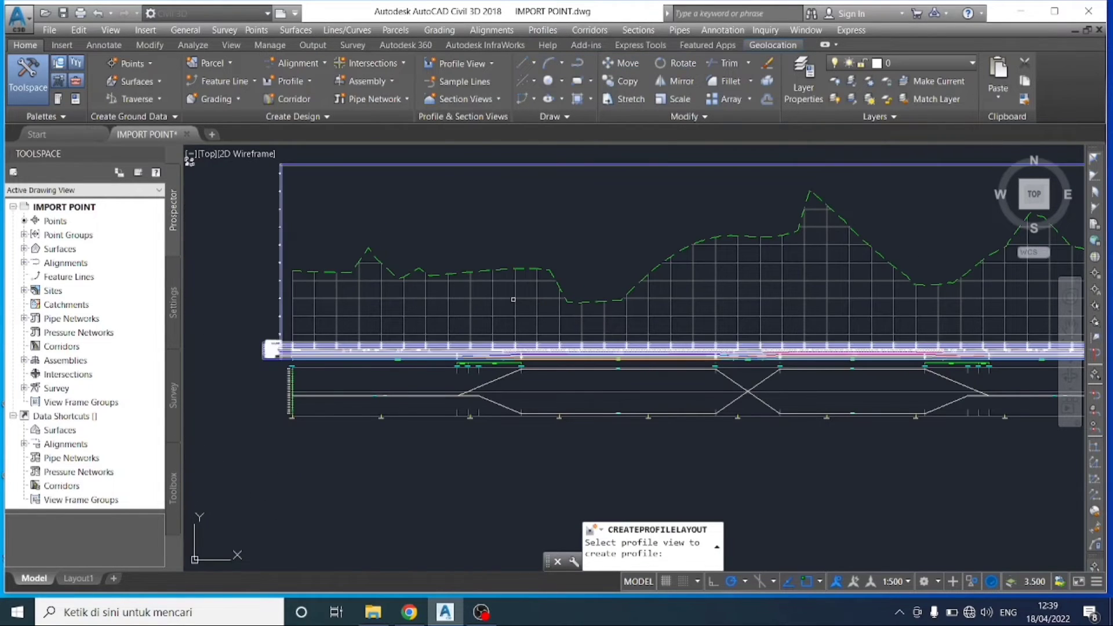
click(380, 282)
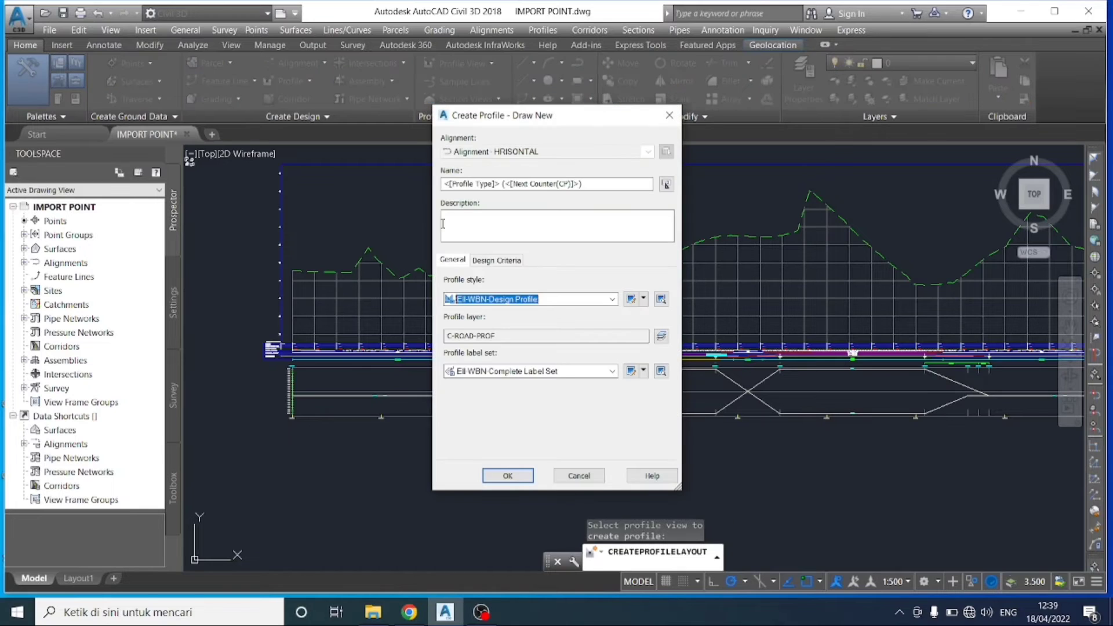
drag(589, 184, 443, 184)
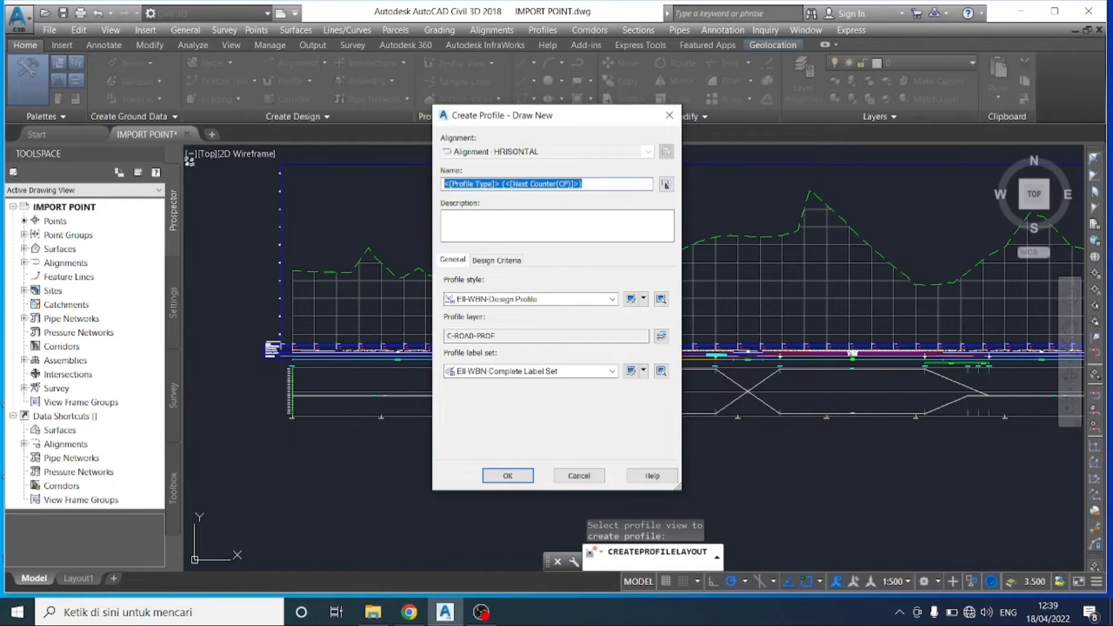
key(Delete)
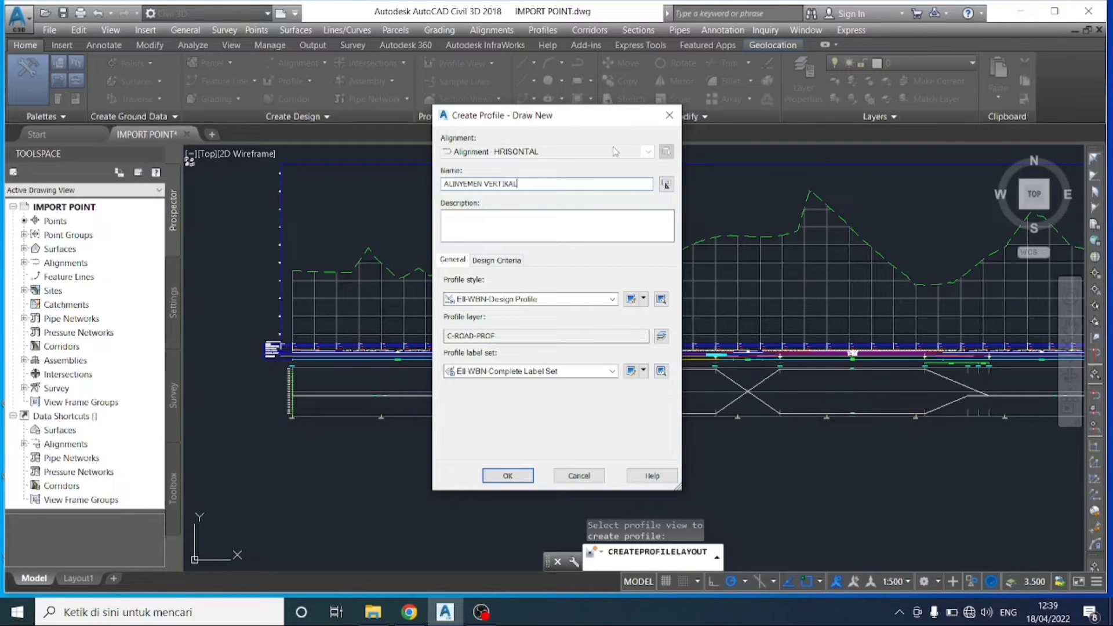
click(613, 301)
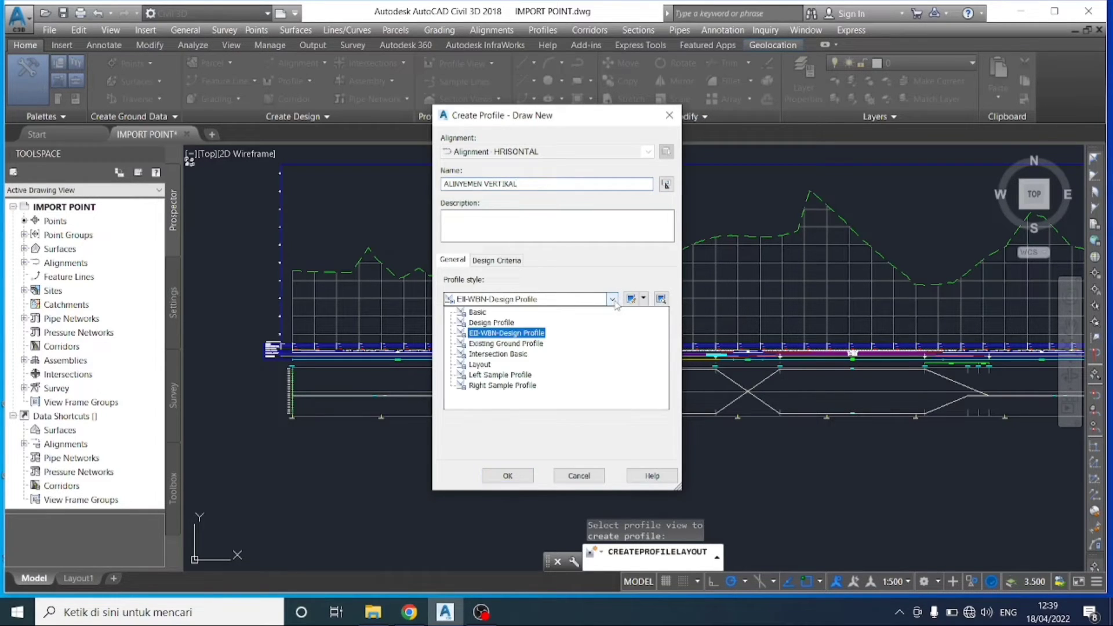
click(520, 334)
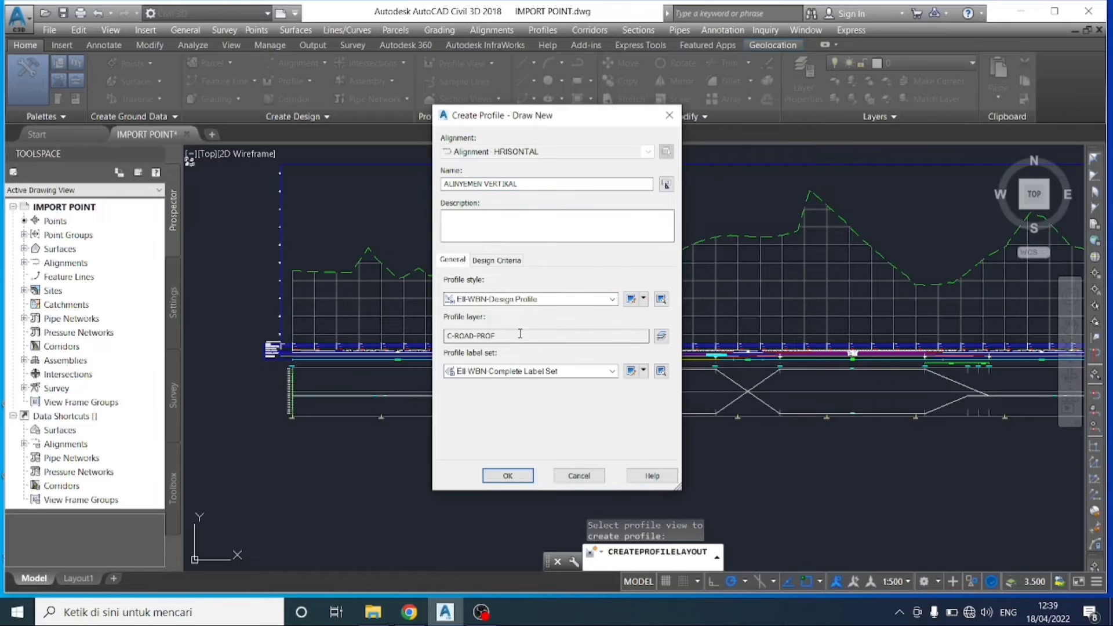
Step: Enable criteria-based design with the AASHTO 2011 Standard minimum K table and create the layout profile
click(505, 260)
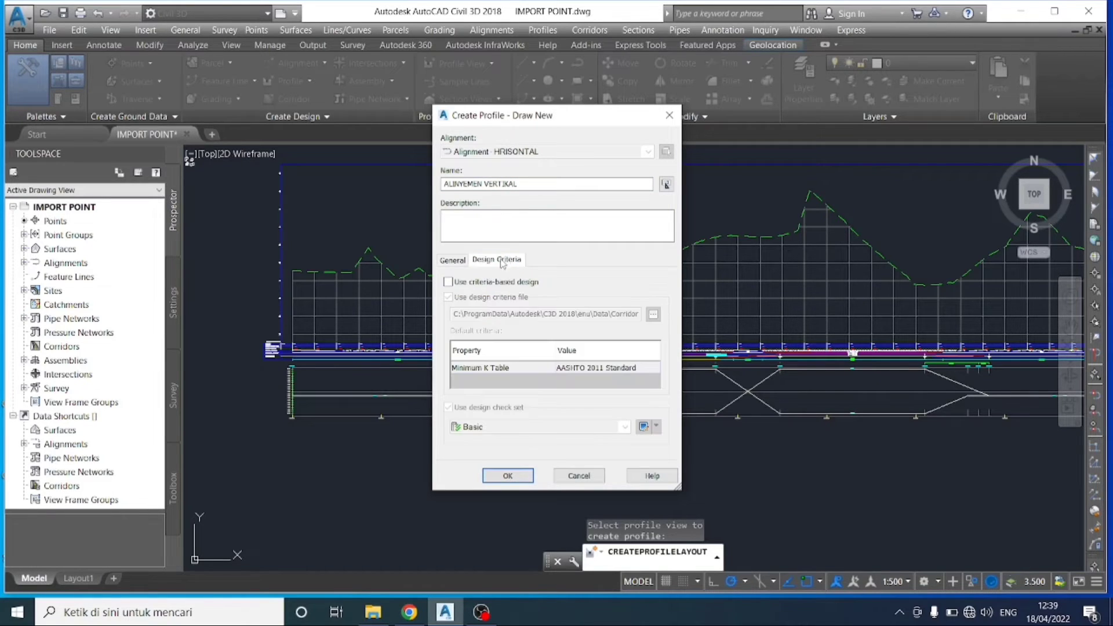
click(448, 283)
click(597, 367)
click(600, 368)
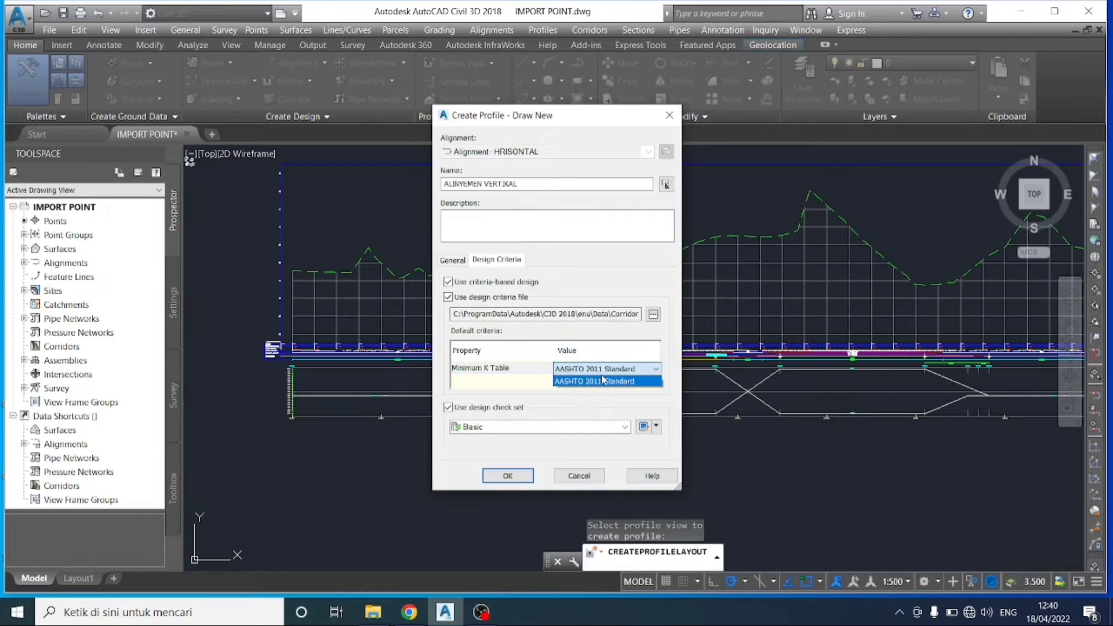
click(607, 382)
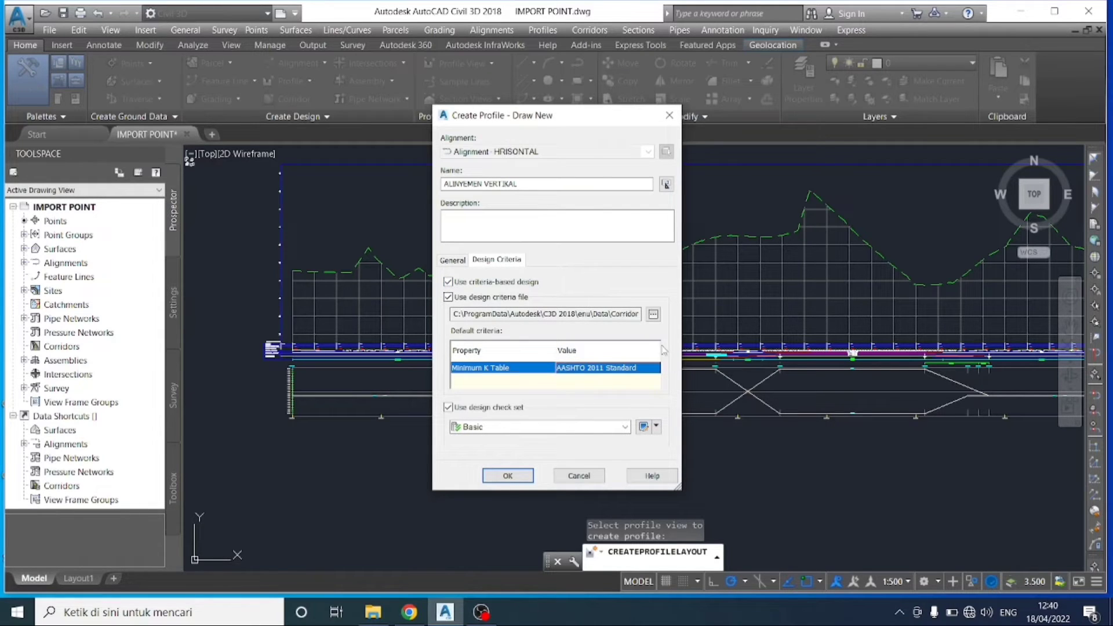
click(505, 476)
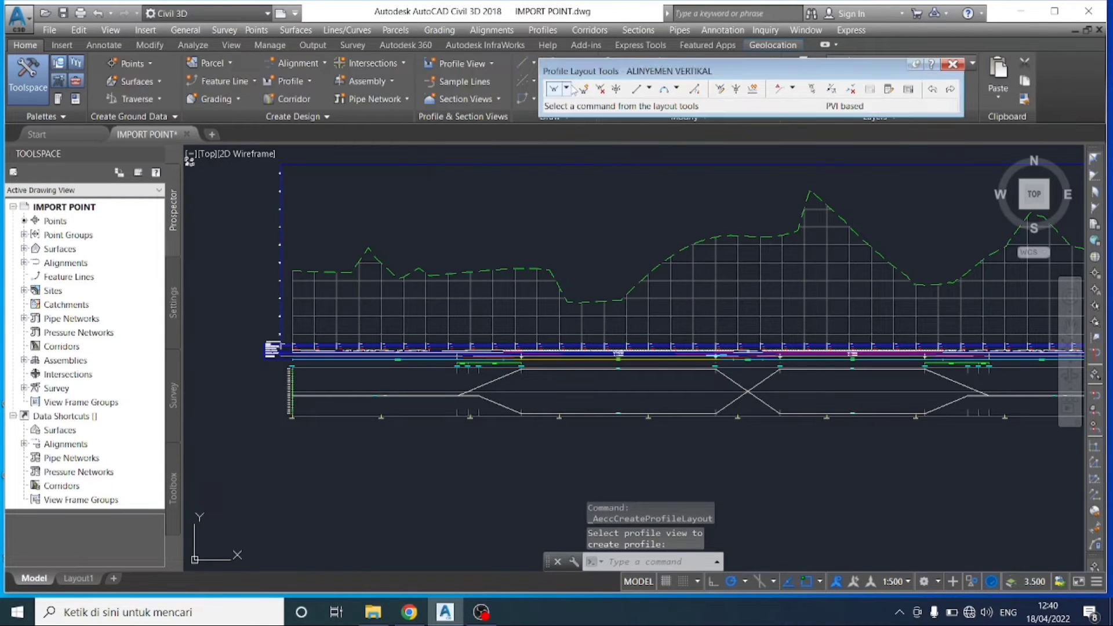
Step: Using Draw Tangents With Curves, lay the first falling tangent from the existing-ground profile's start to below ground level just past the second small peak
click(566, 89)
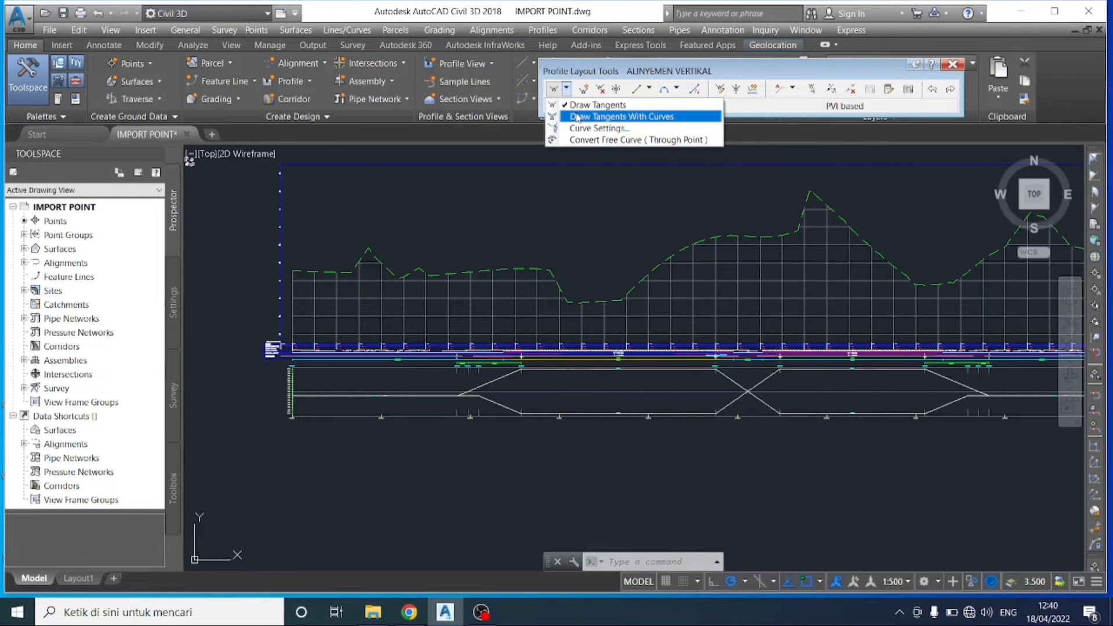
click(578, 116)
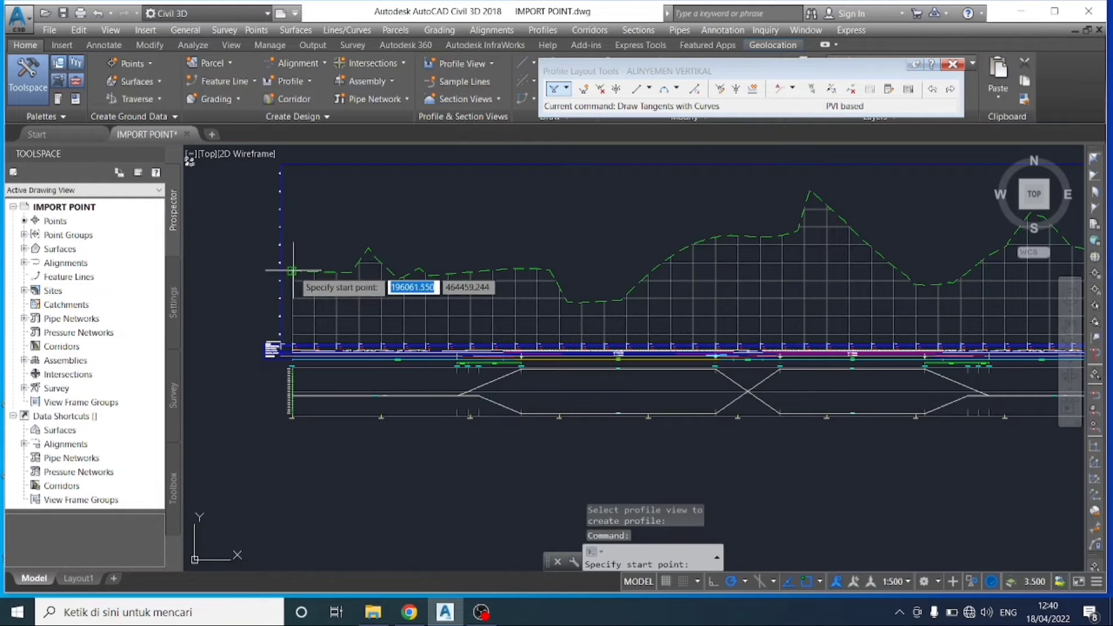
scroll(293, 272, up, 4)
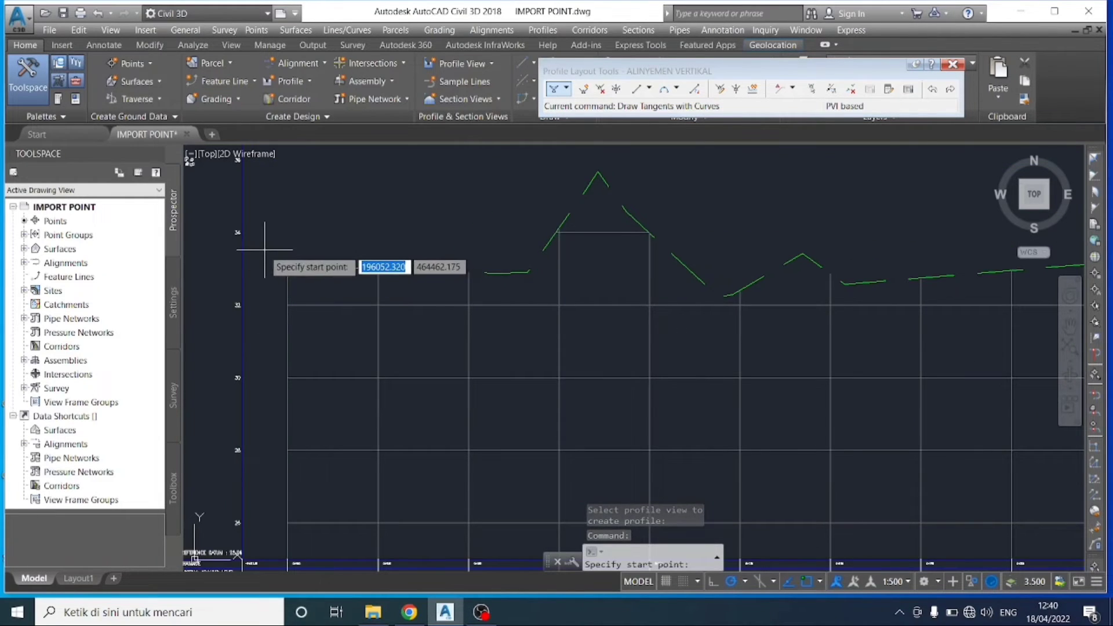
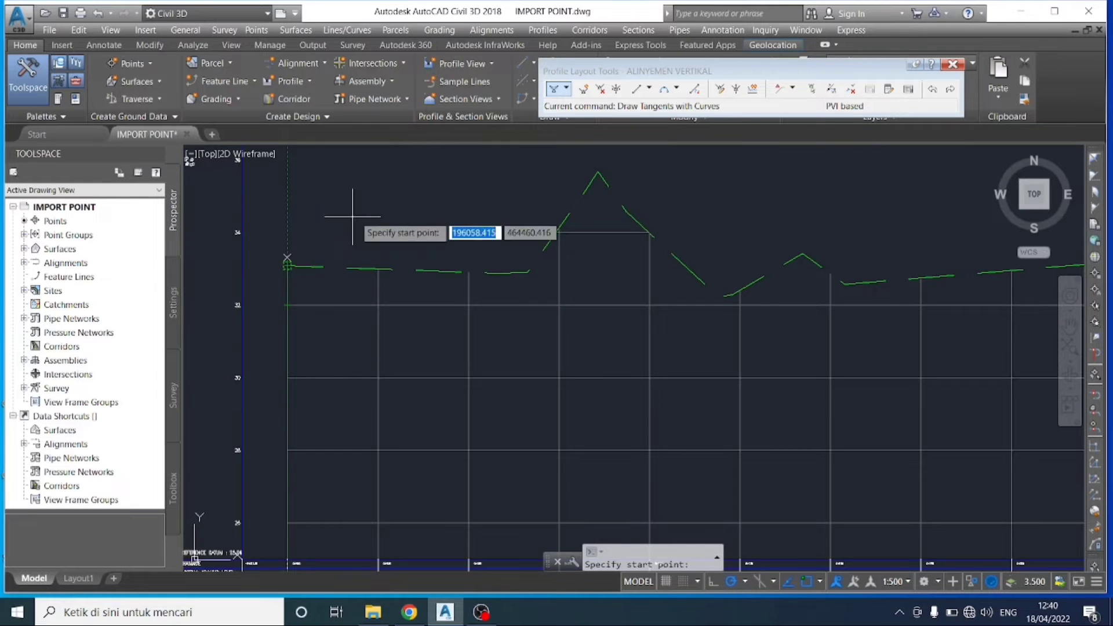
click(287, 265)
scroll(580, 269, down, 5)
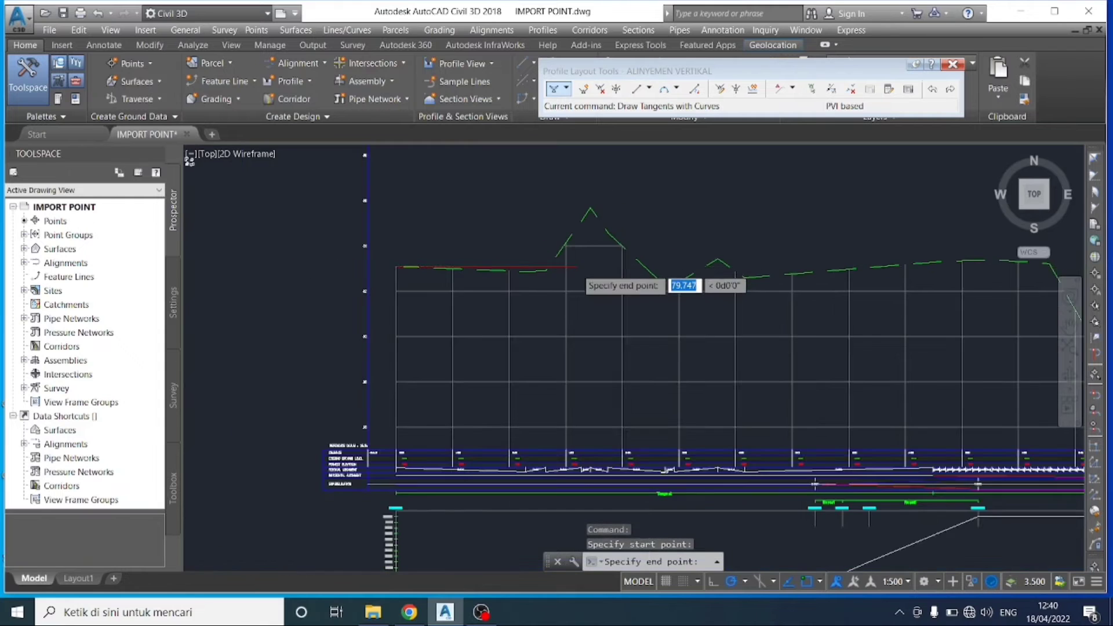
middle_drag(571, 270, 458, 272)
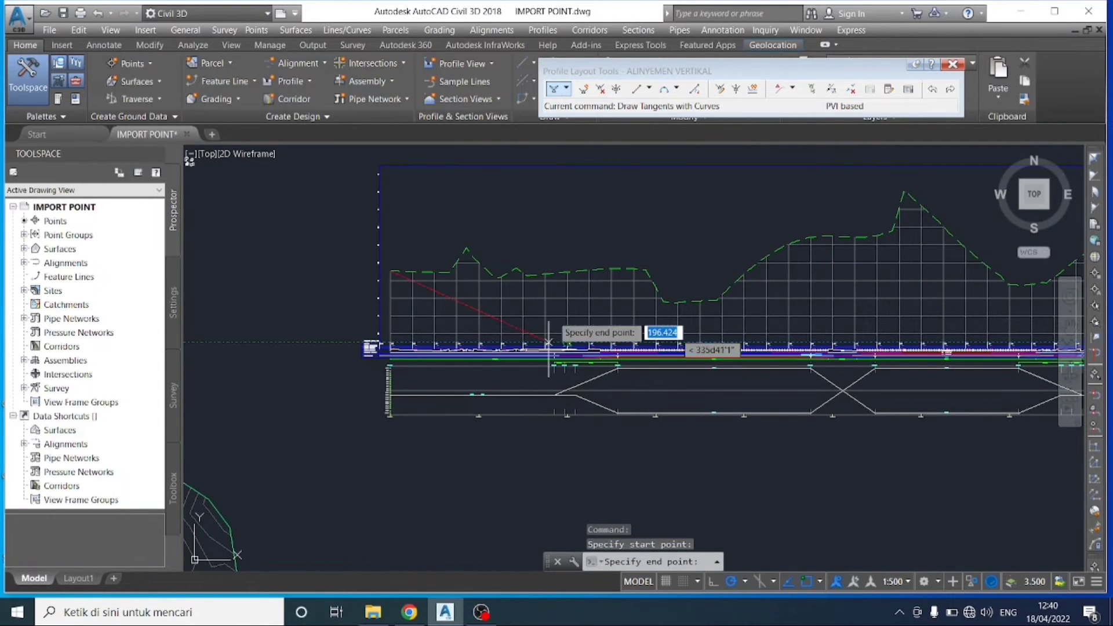
scroll(550, 301, up, 2)
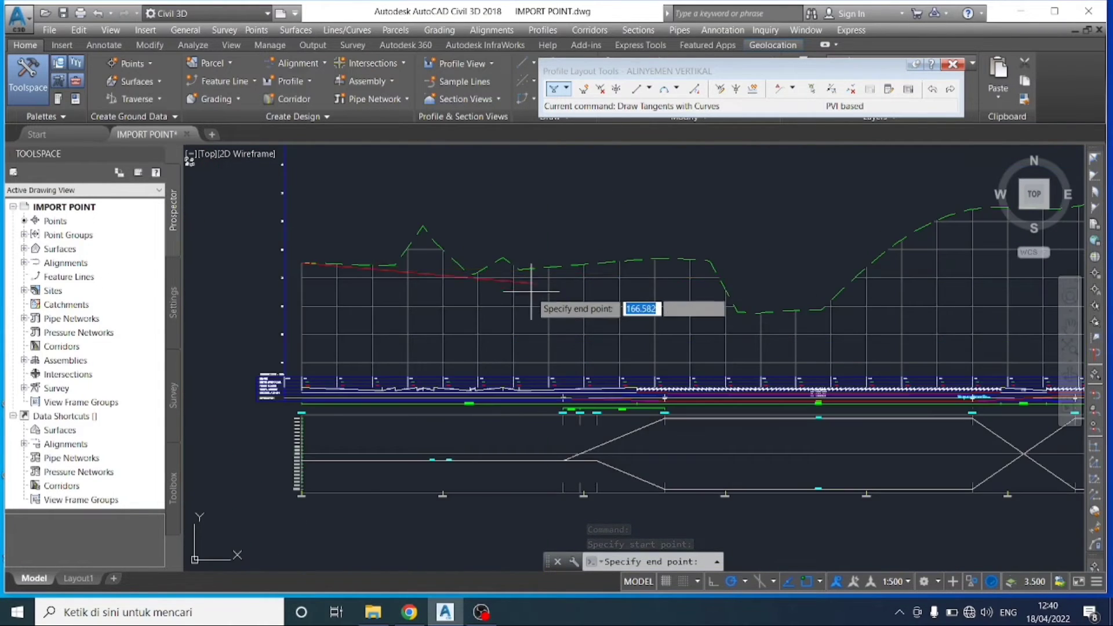
scroll(530, 300, up, 3)
mouse_move(530, 292)
middle_down()
mouse_move(553, 326)
mouse_move(559, 319)
middle_up()
scroll(558, 317, down, 2)
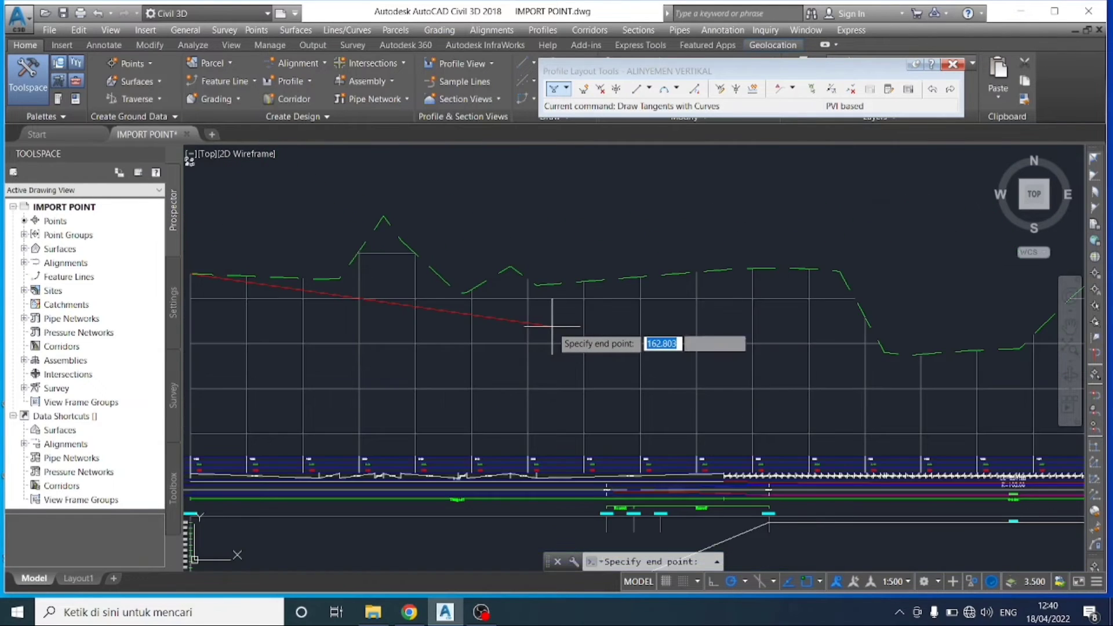
scroll(527, 334, up, 2)
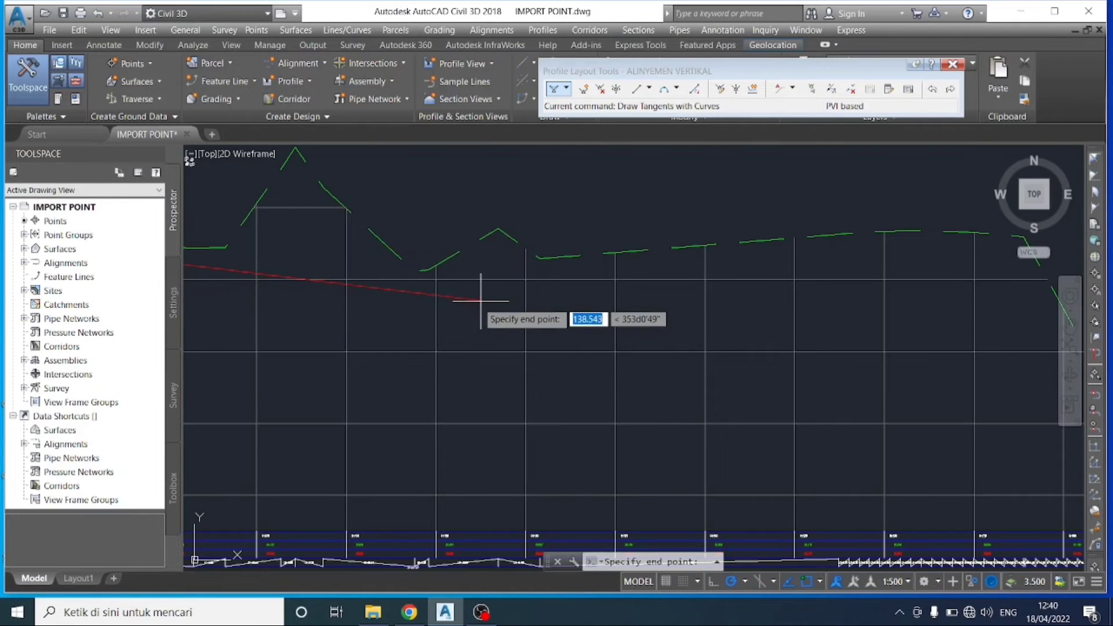
scroll(471, 304, down, 2)
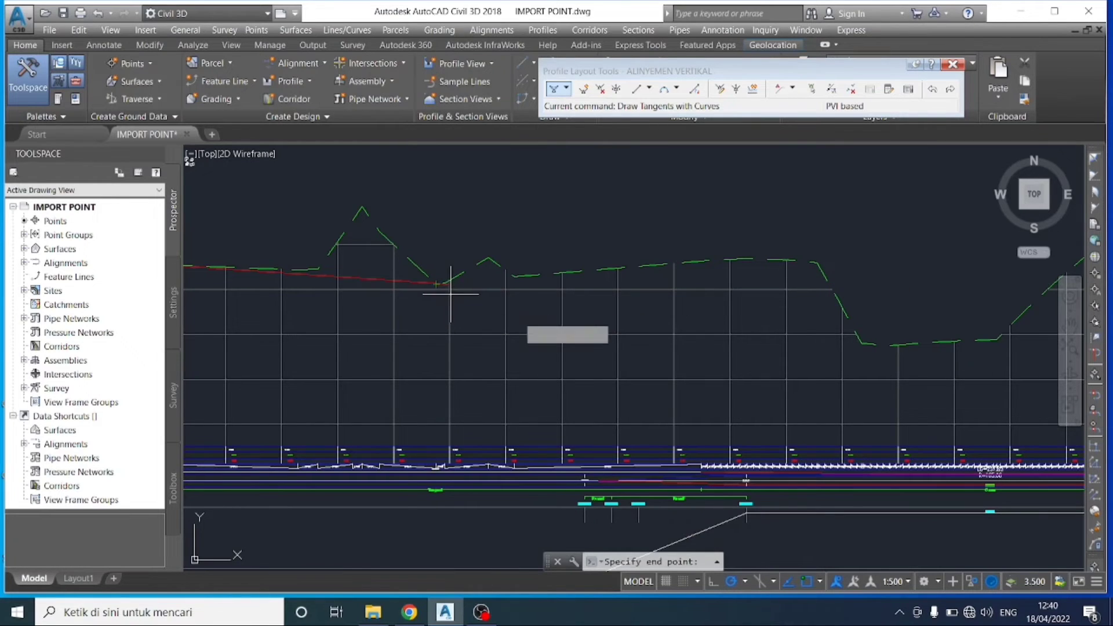
click(524, 312)
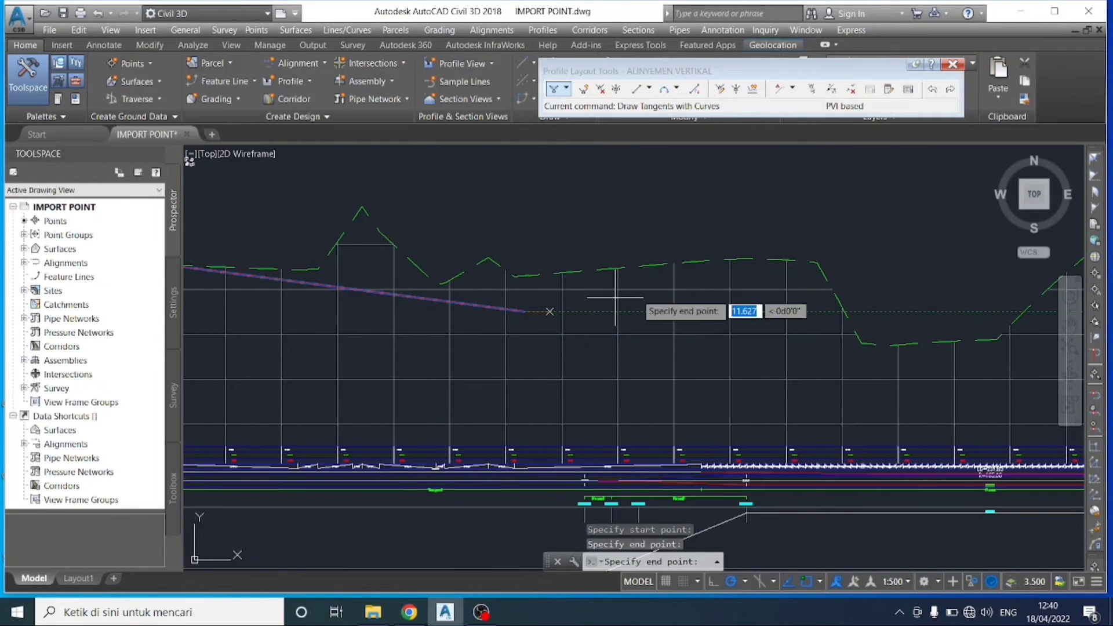
Step: Add a rising tangent about 191 m long to above the first valley and a falling one to beneath the highest peak's descending slope
scroll(816, 255, down, 5)
middle_drag(816, 255, 582, 267)
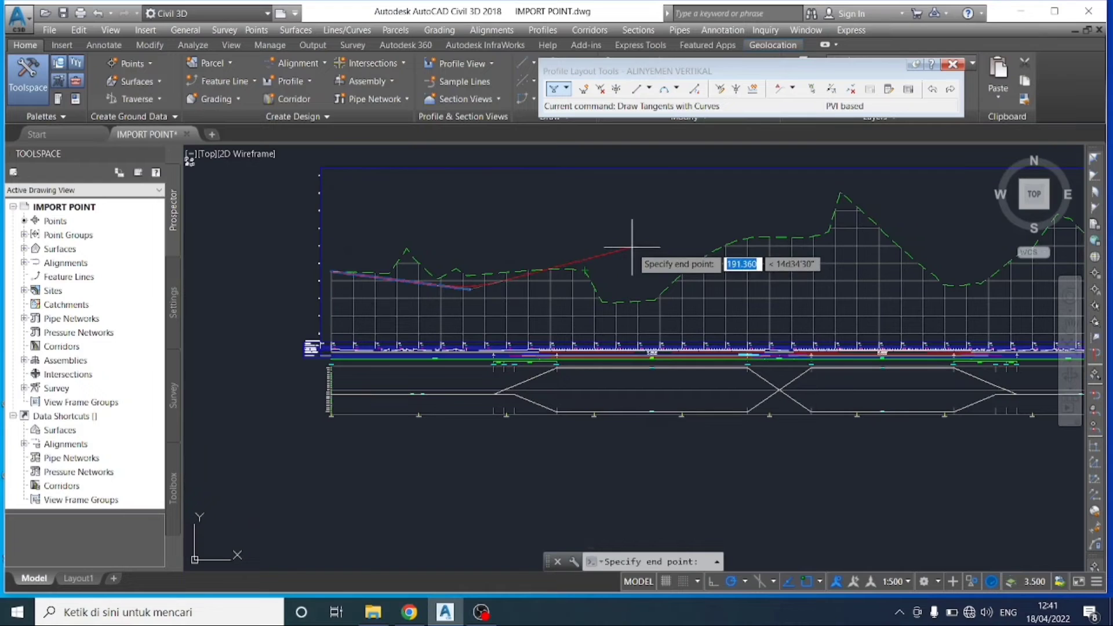
click(632, 246)
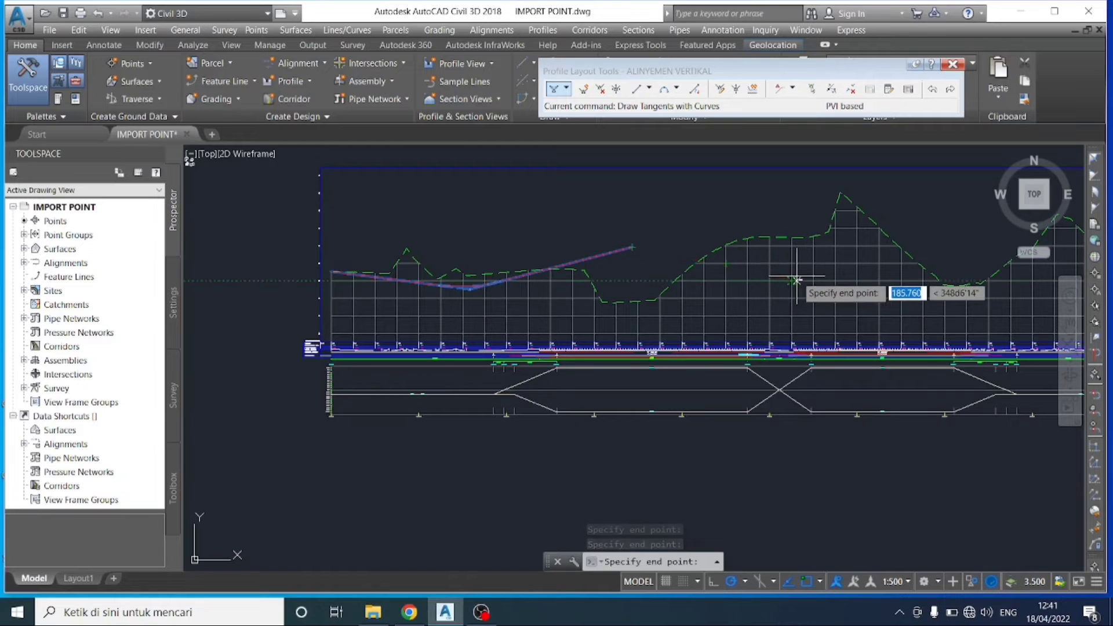
middle_drag(816, 278, 565, 242)
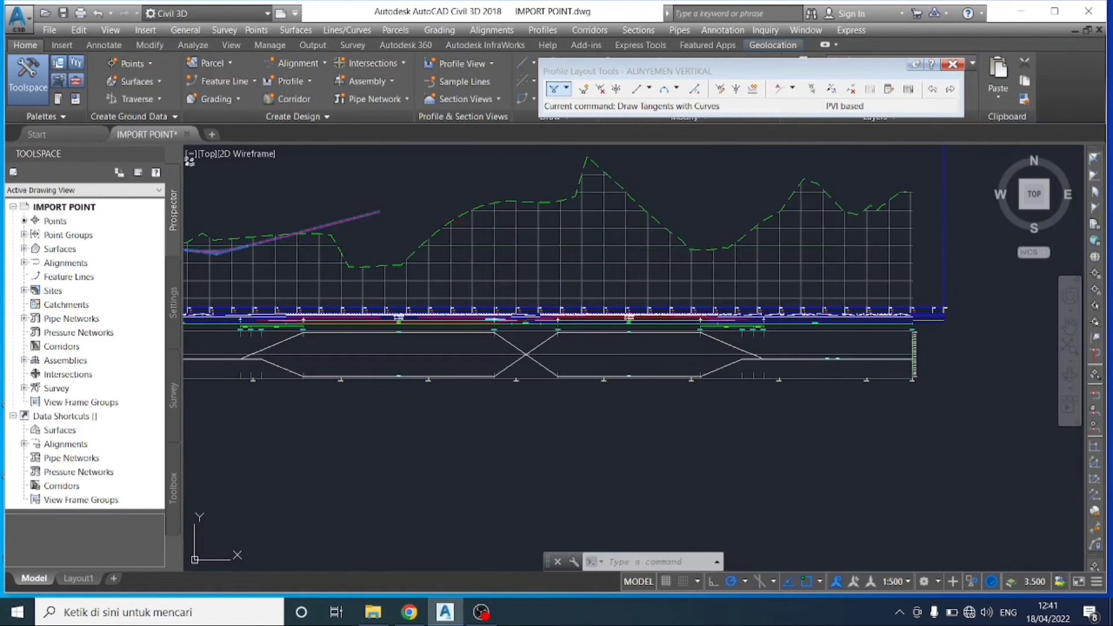
click(638, 246)
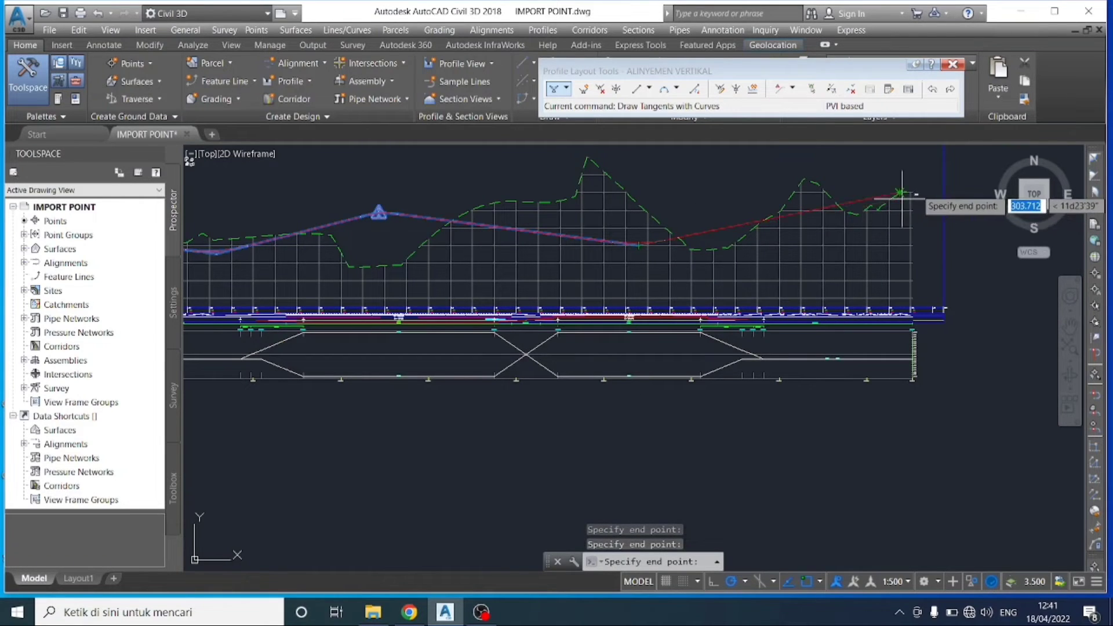
Step: Add the last rising tangent, about 316 m long, to the end of the existing-ground profile and finish the layout
scroll(907, 188, up, 2)
scroll(907, 190, up, 2)
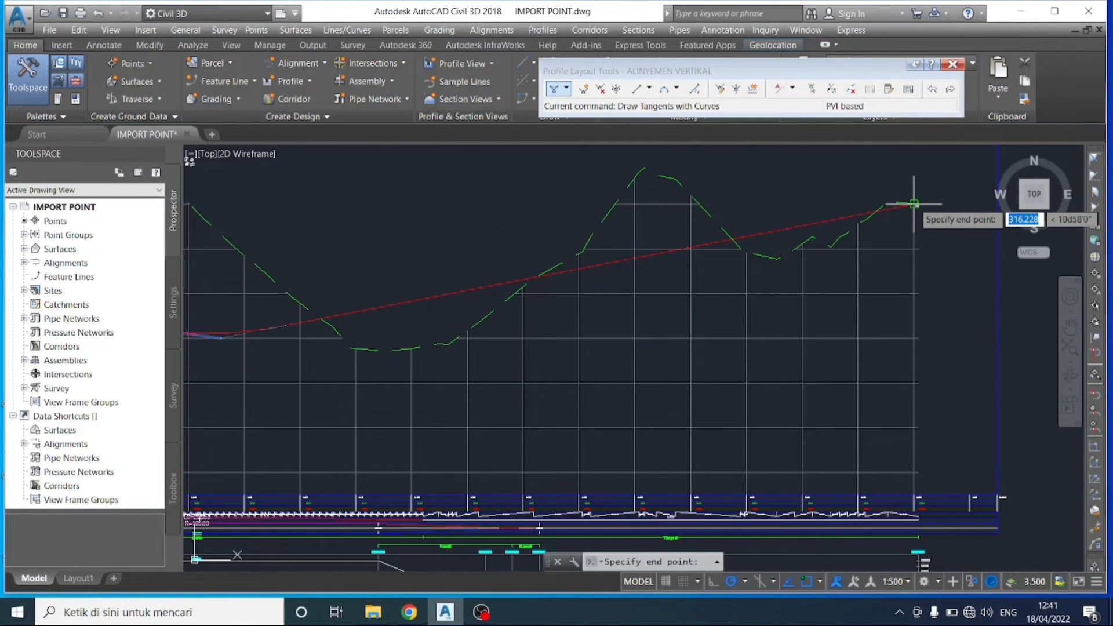
click(914, 204)
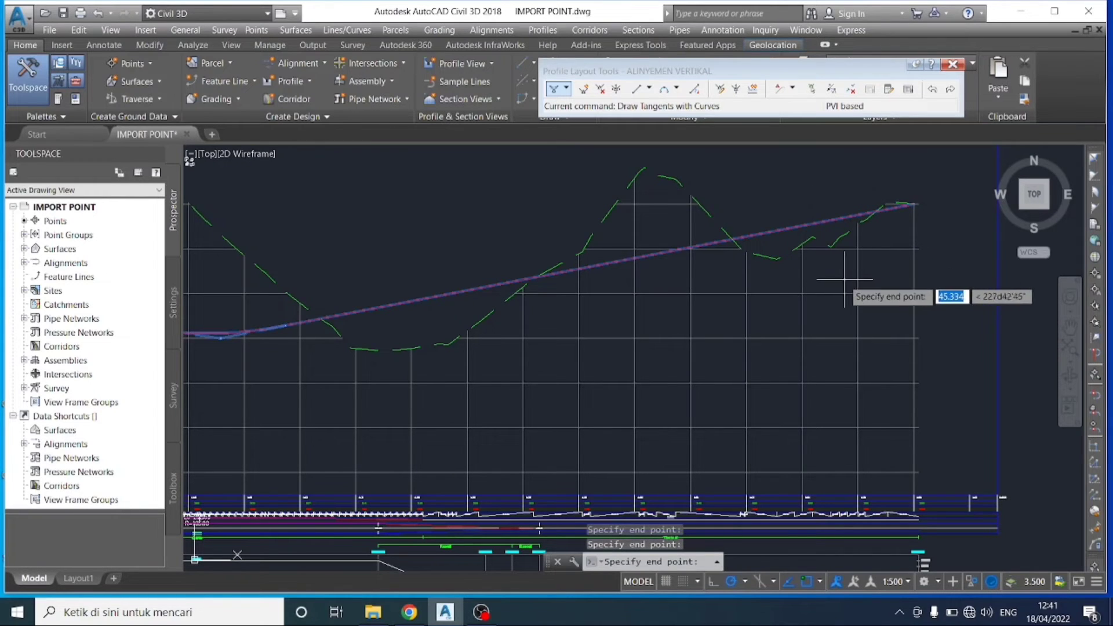
key(Escape)
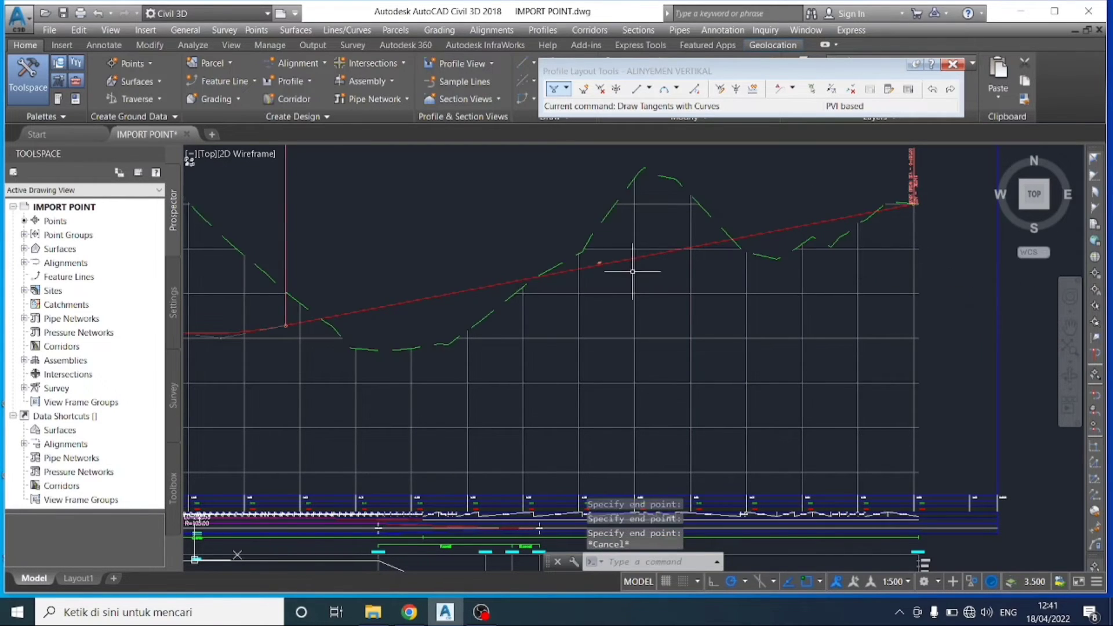
Step: Examine the new design profile's vertical curves and the marker on the crest curve above the first valley
scroll(580, 273, down, 5)
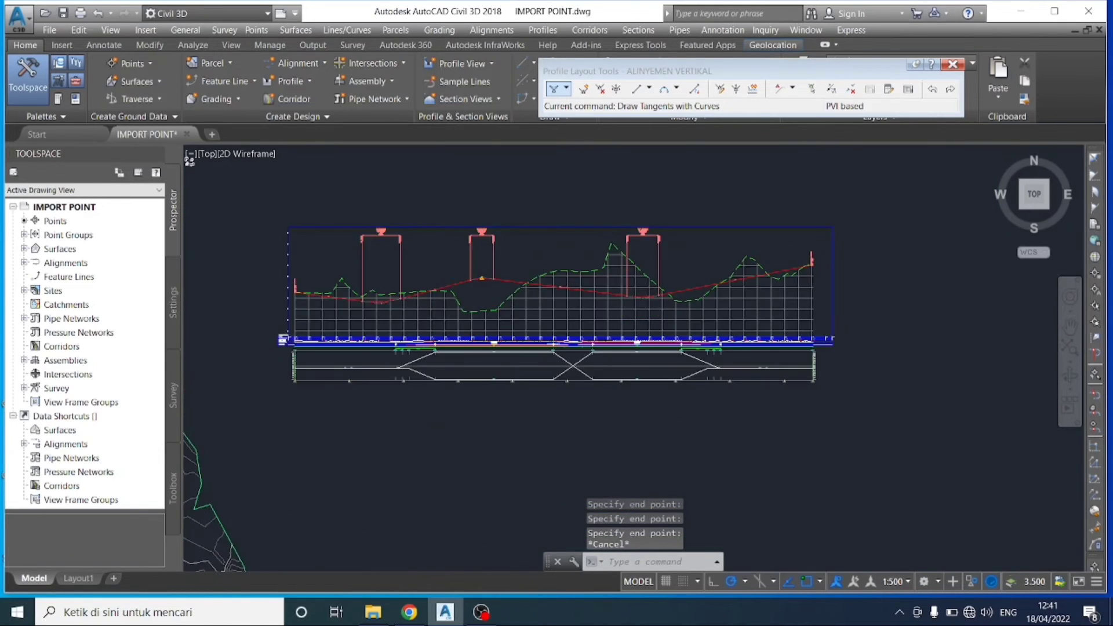
scroll(455, 264, up, 4)
scroll(523, 286, up, 2)
scroll(523, 286, up, 1)
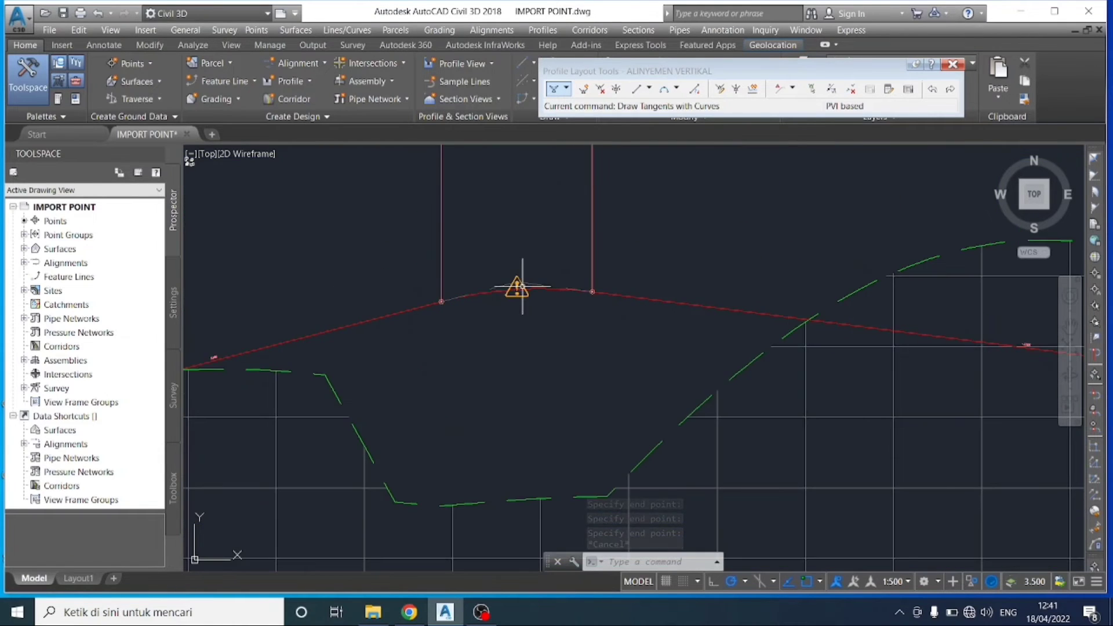
scroll(517, 288, down, 5)
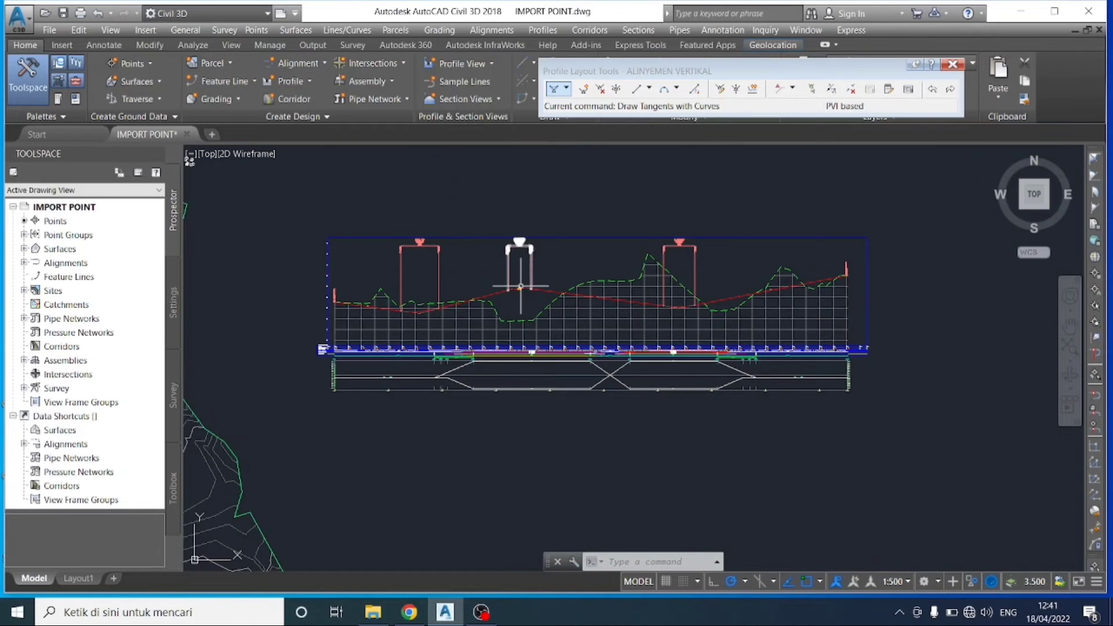
scroll(506, 305, up, 4)
scroll(505, 305, up, 3)
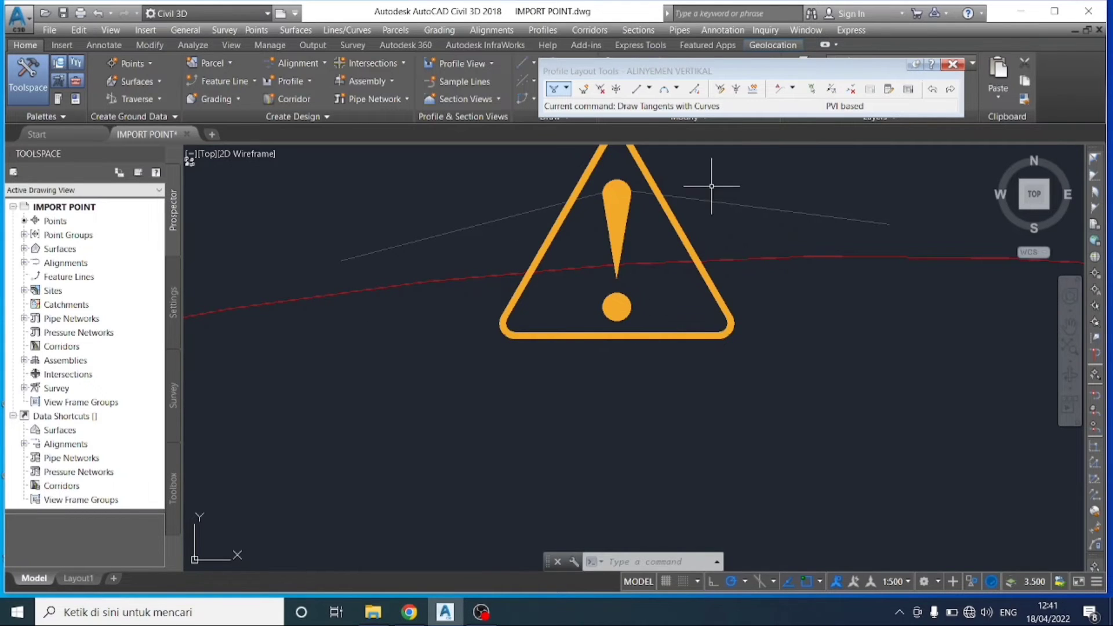
scroll(621, 284, down, 4)
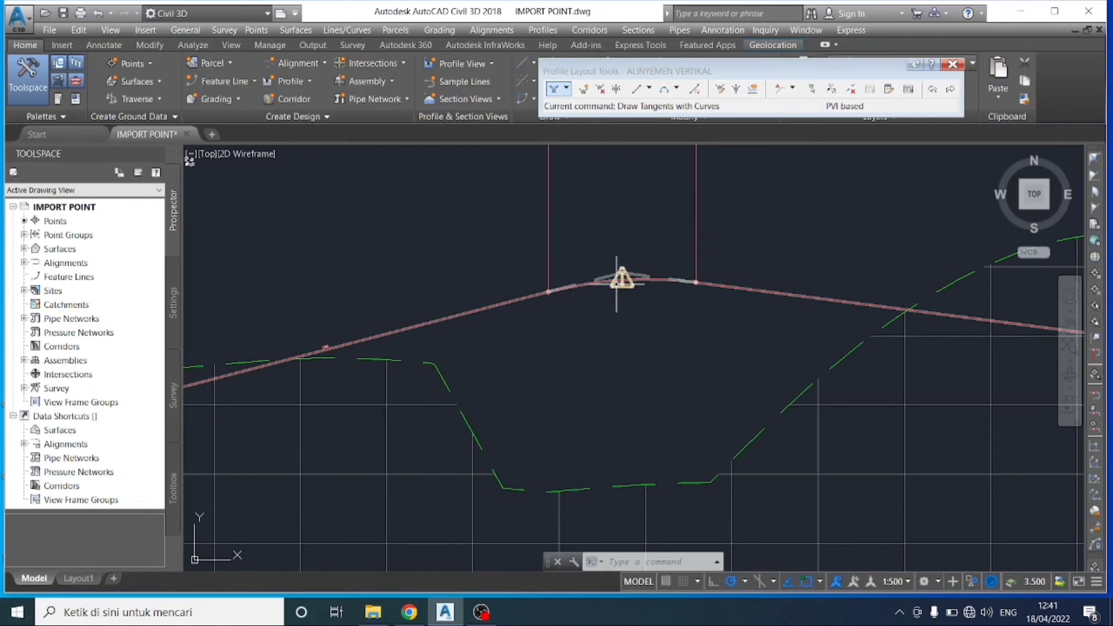
Step: Review the PVI, K value and minimum stopping-sight K data for the flagged crest curve in the profile grid view, closing it when done
click(616, 284)
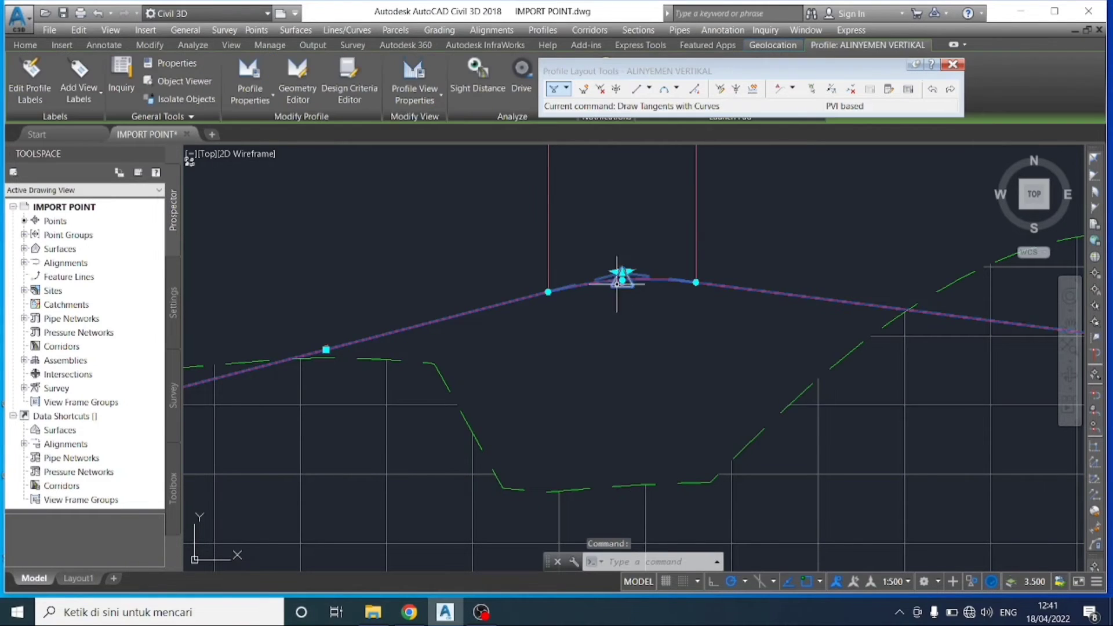
click(907, 90)
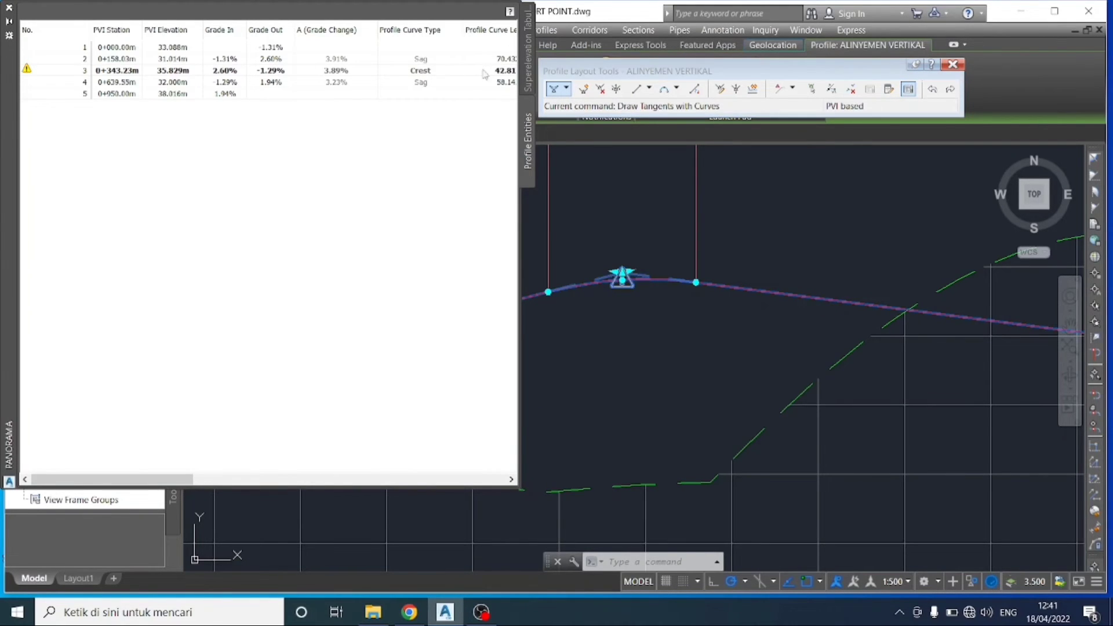
drag(152, 479, 235, 481)
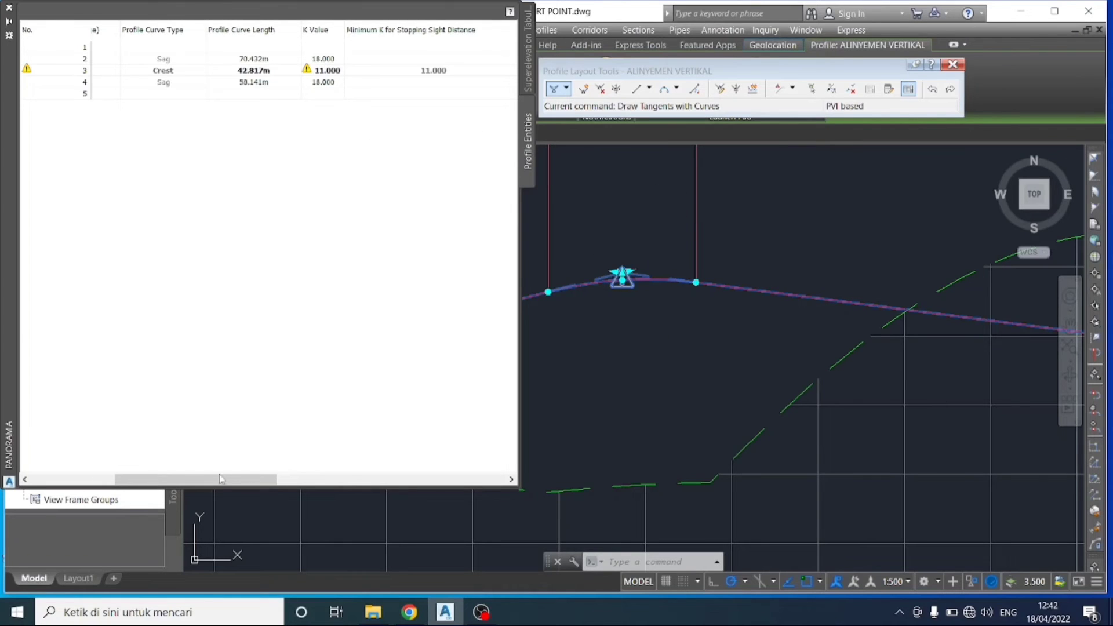
drag(187, 483, 104, 482)
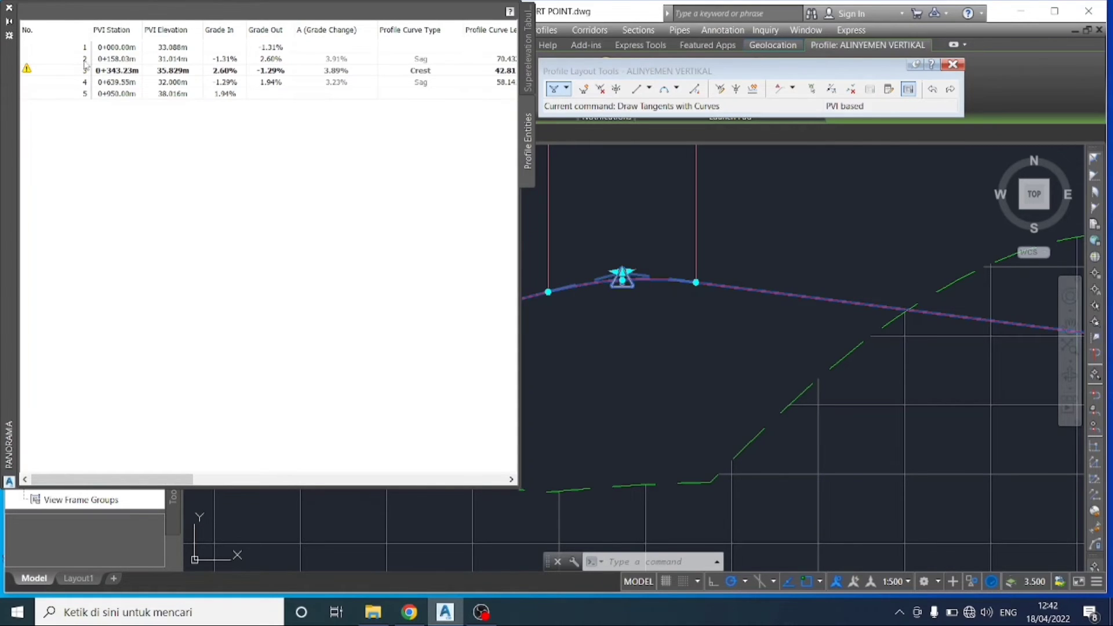
click(8, 8)
Step: Move the PVI of the crest curve above the first valley slightly lower and deselect the profile
scroll(625, 288, up, 6)
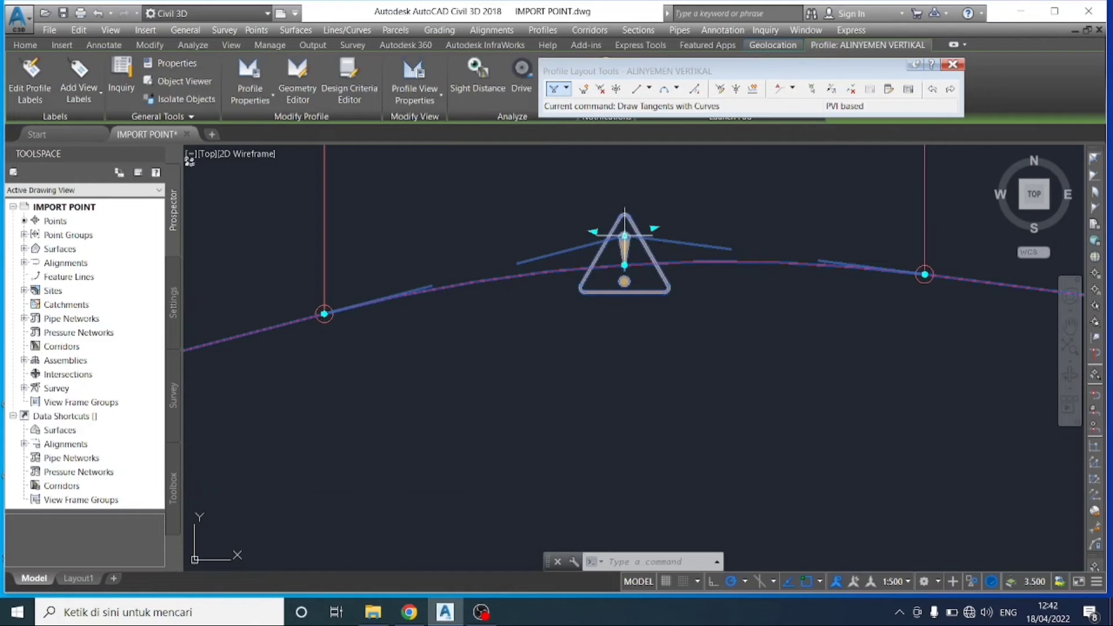
click(625, 236)
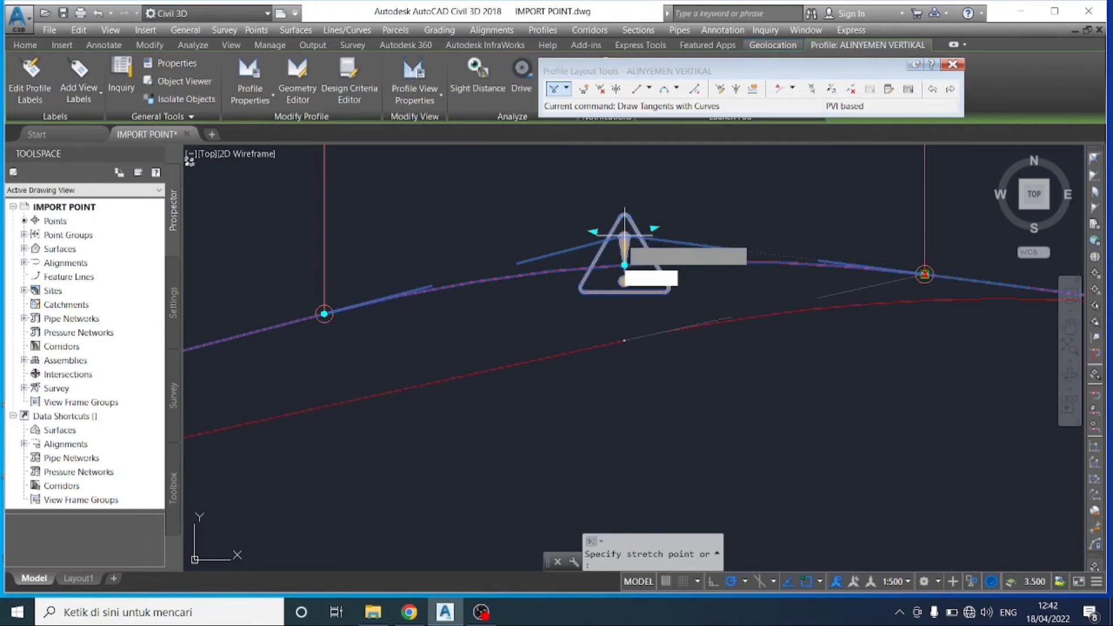
click(612, 319)
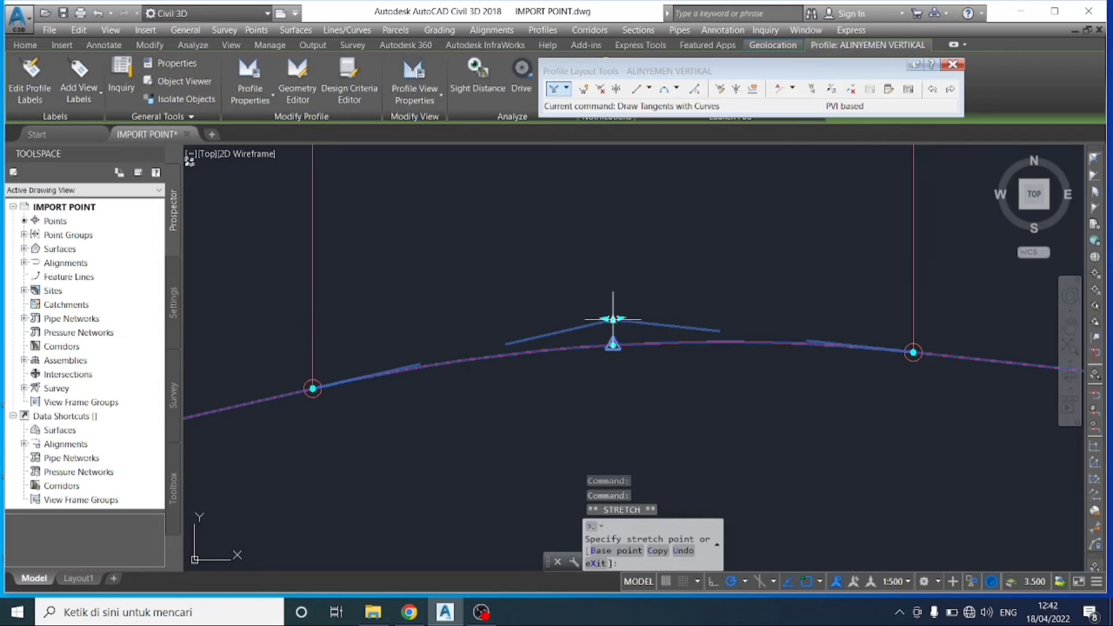
scroll(630, 342, down, 4)
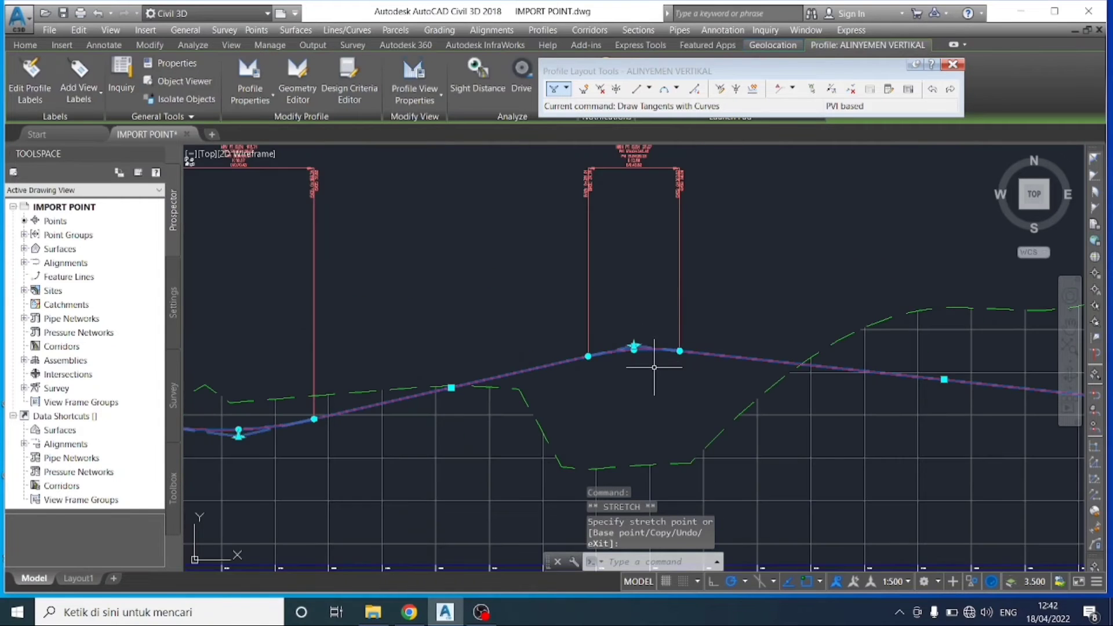
scroll(636, 351, up, 5)
scroll(633, 343, down, 3)
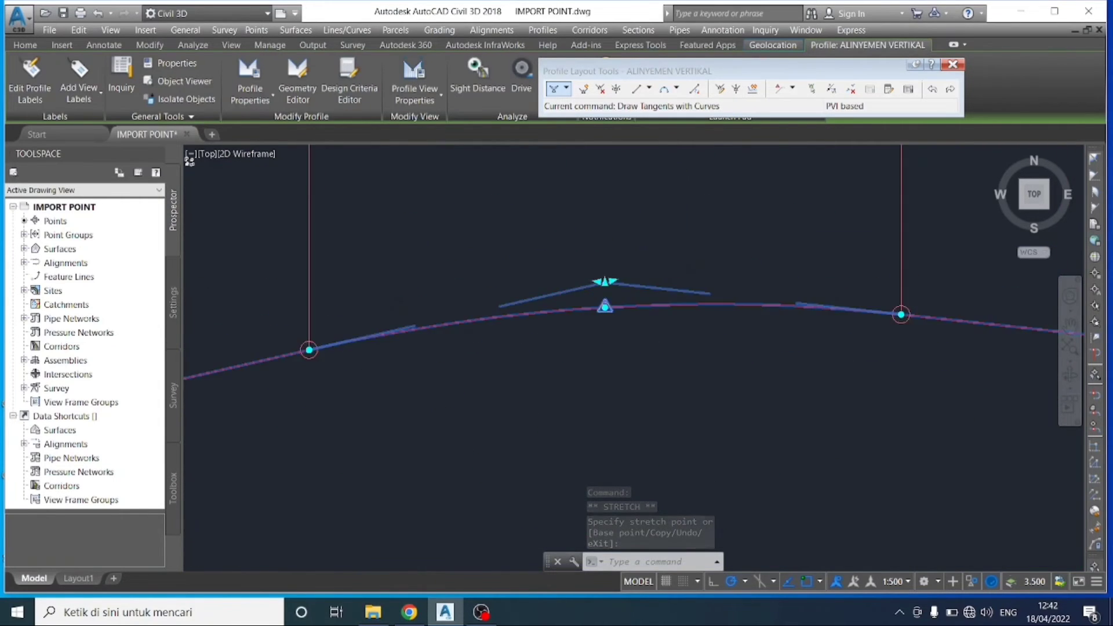
key(Escape)
scroll(623, 329, up, 3)
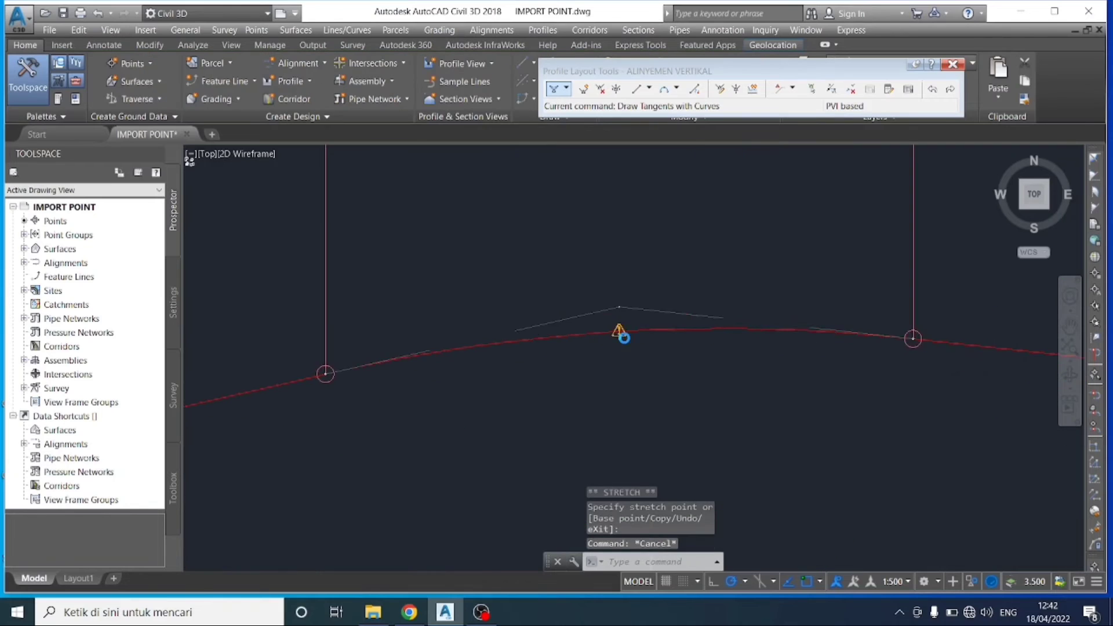
Step: Compare the existing ground level and project elevation at station 0+025 in the profile view's data bands
scroll(626, 325, down, 4)
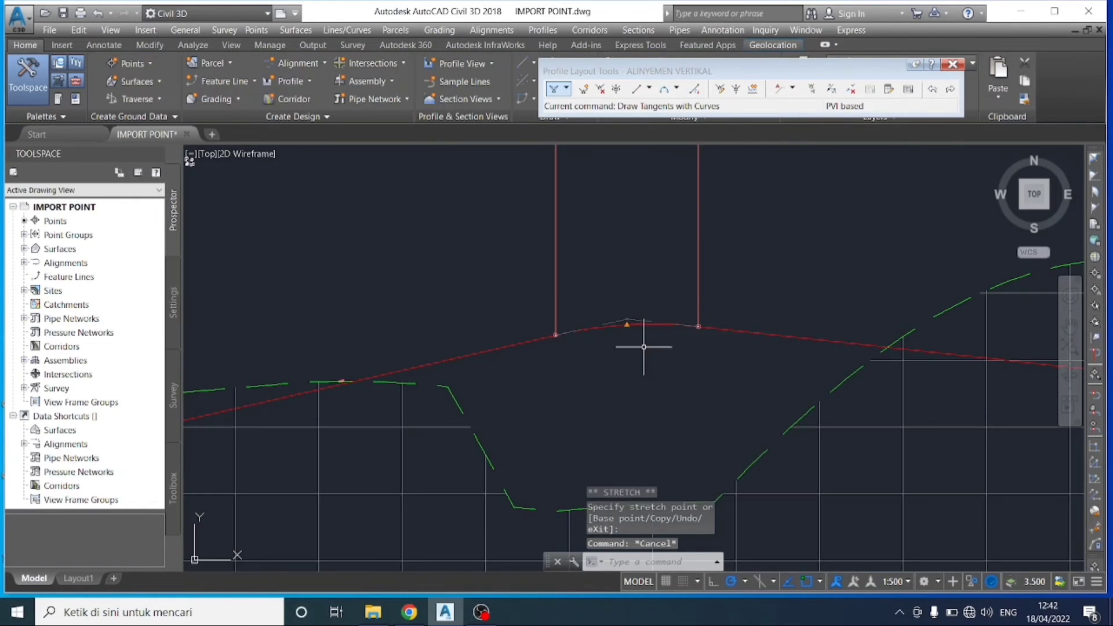
scroll(644, 397, down, 2)
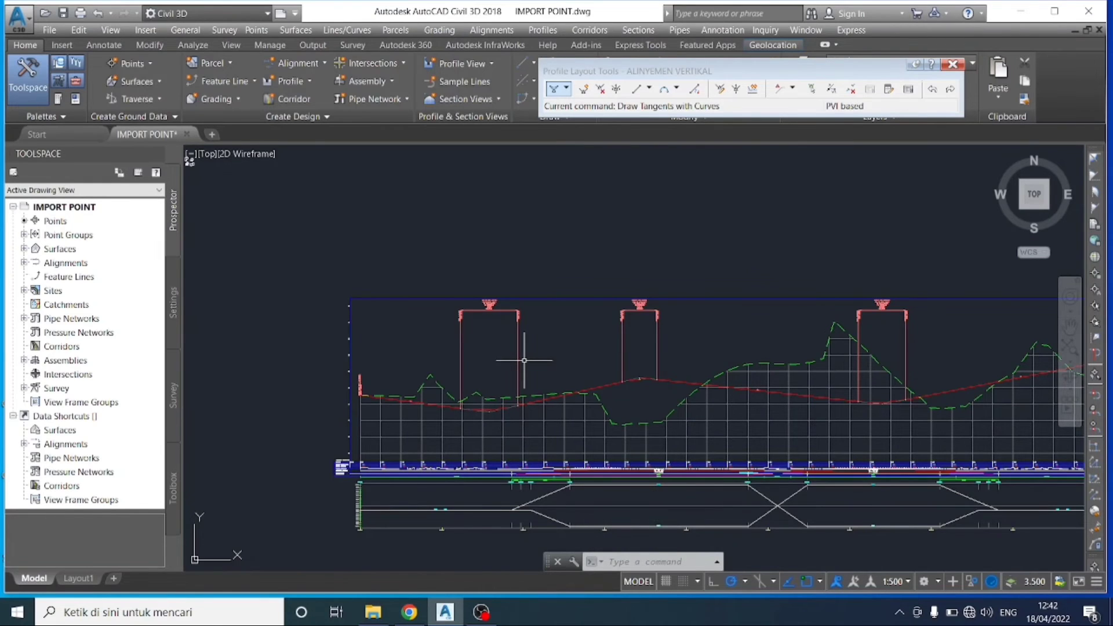
scroll(523, 360, down, 3)
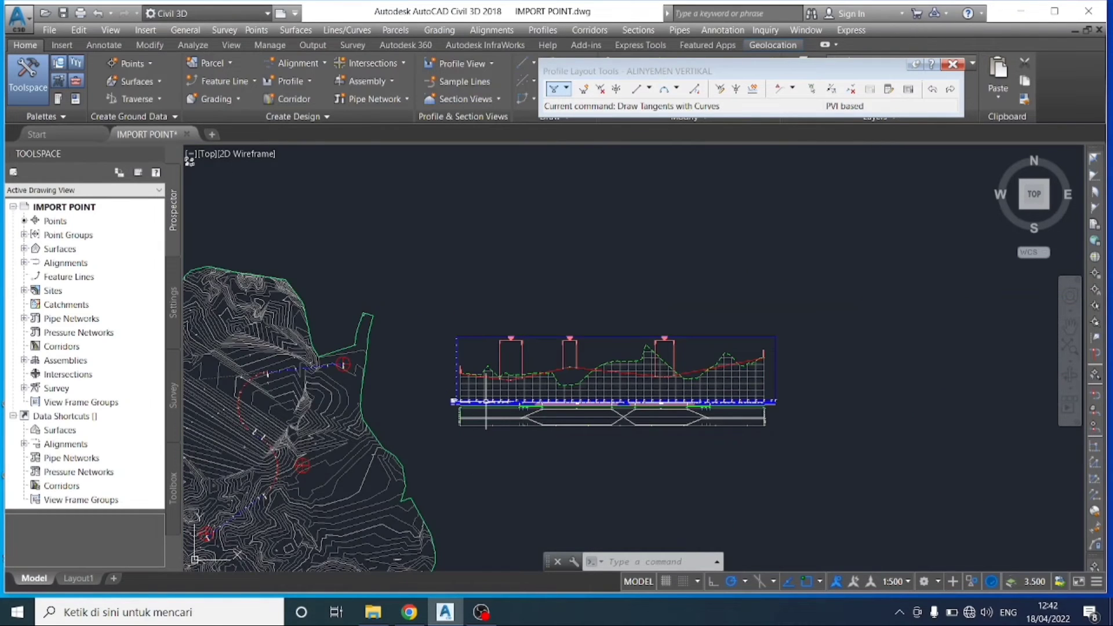
scroll(485, 401, up, 5)
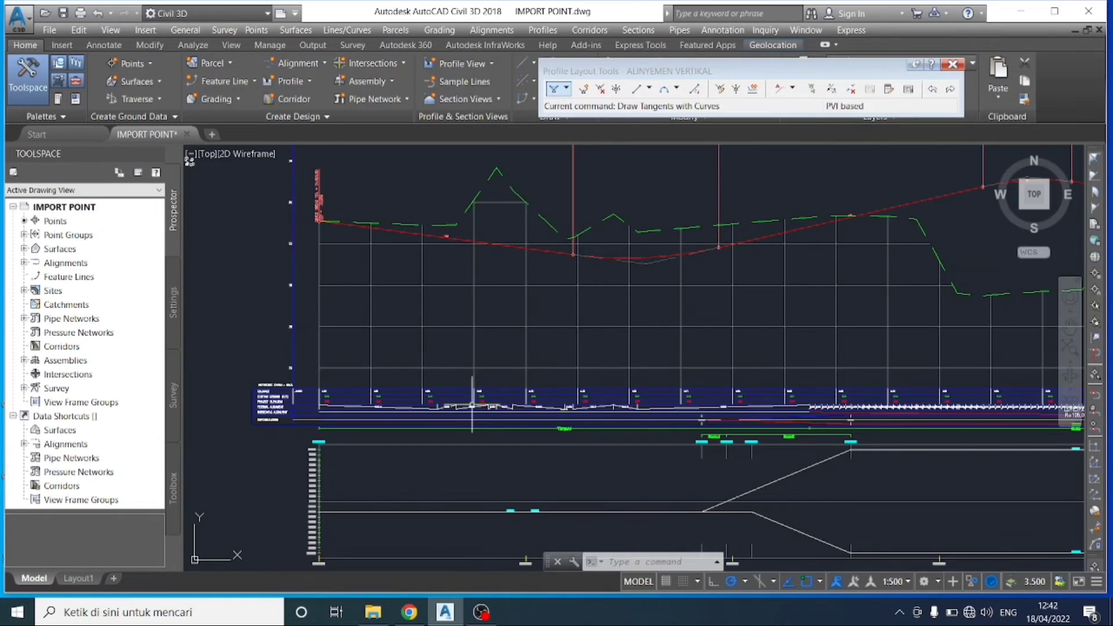
scroll(348, 402, up, 6)
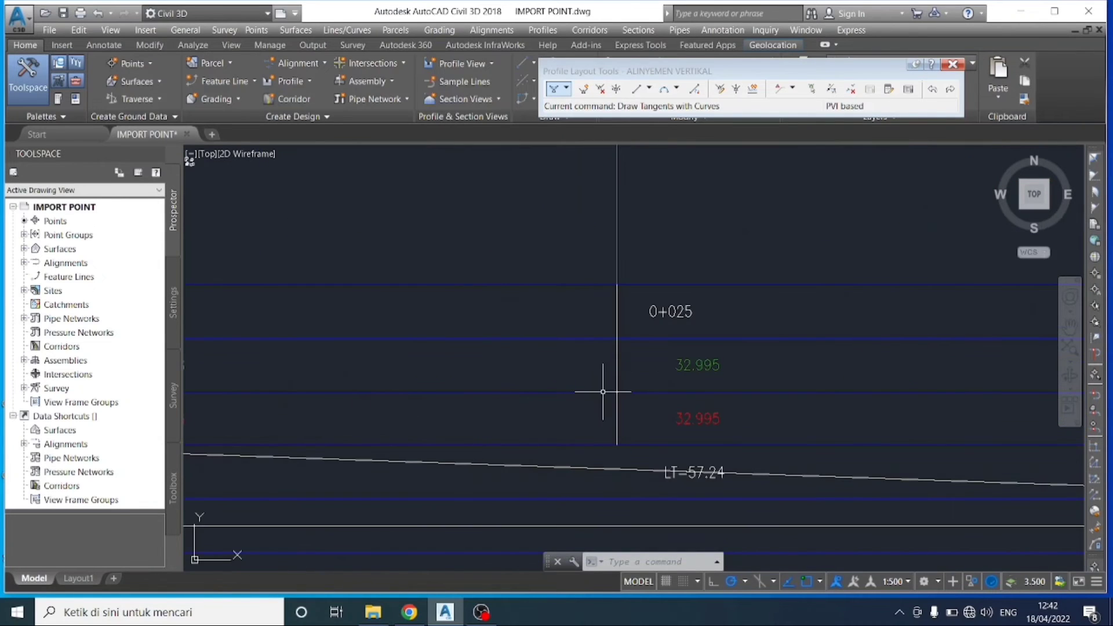
scroll(712, 377, down, 5)
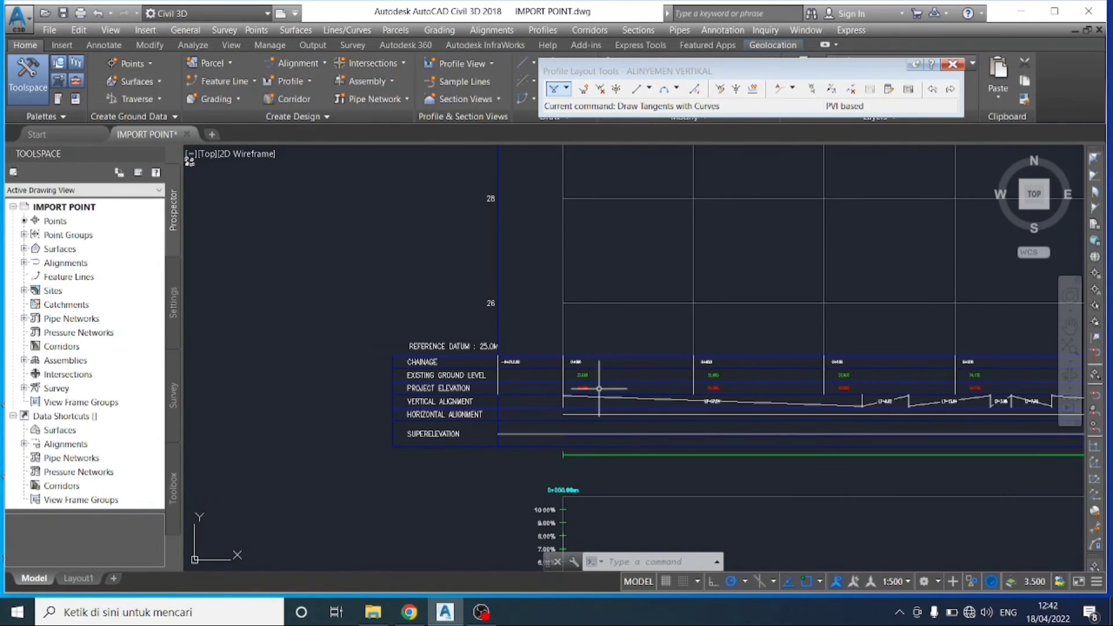
click(592, 381)
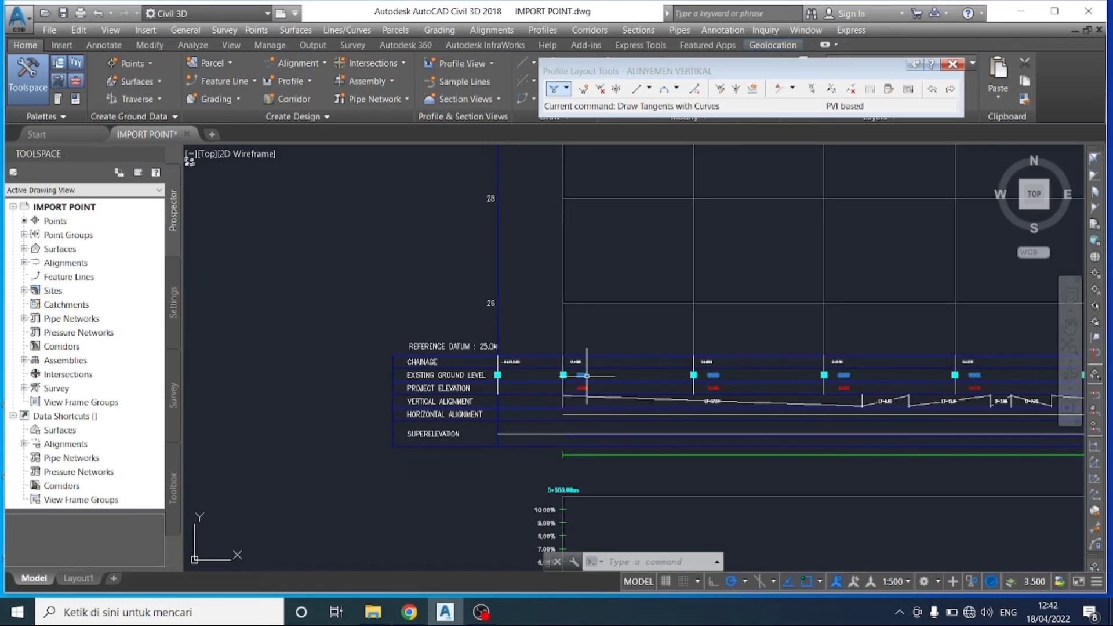
right_click(635, 307)
key(Escape)
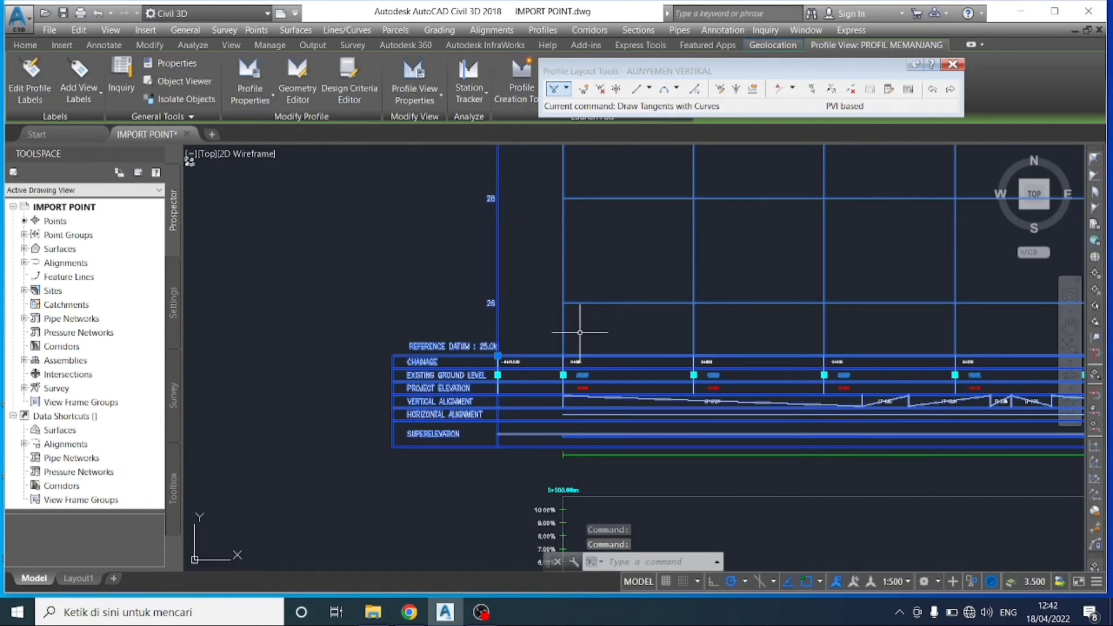
key(Escape)
click(611, 299)
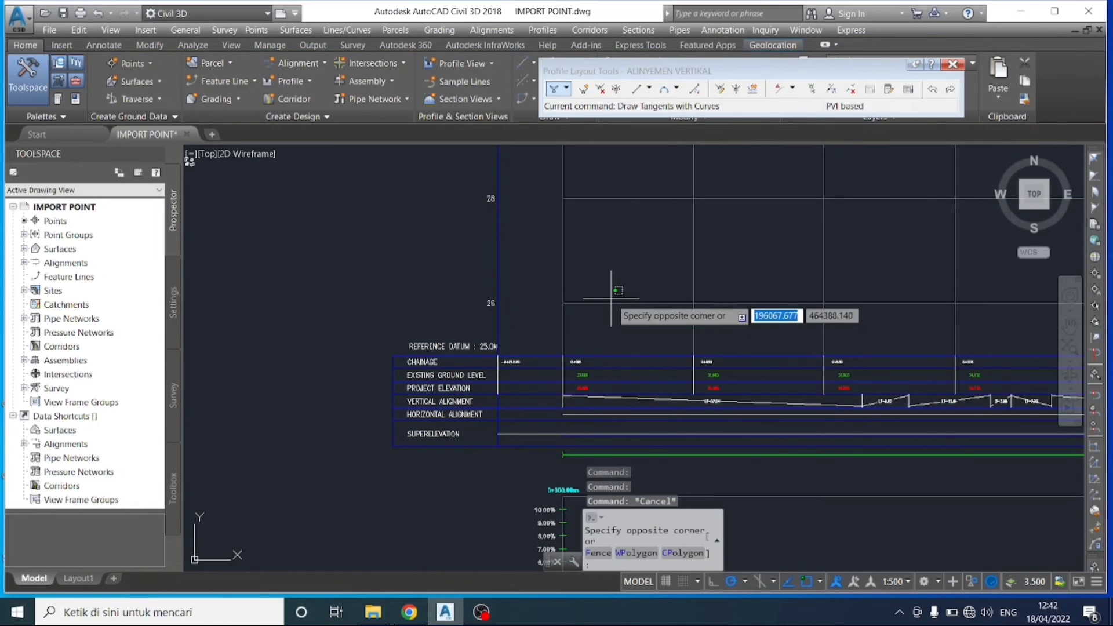
click(593, 308)
right_click(593, 309)
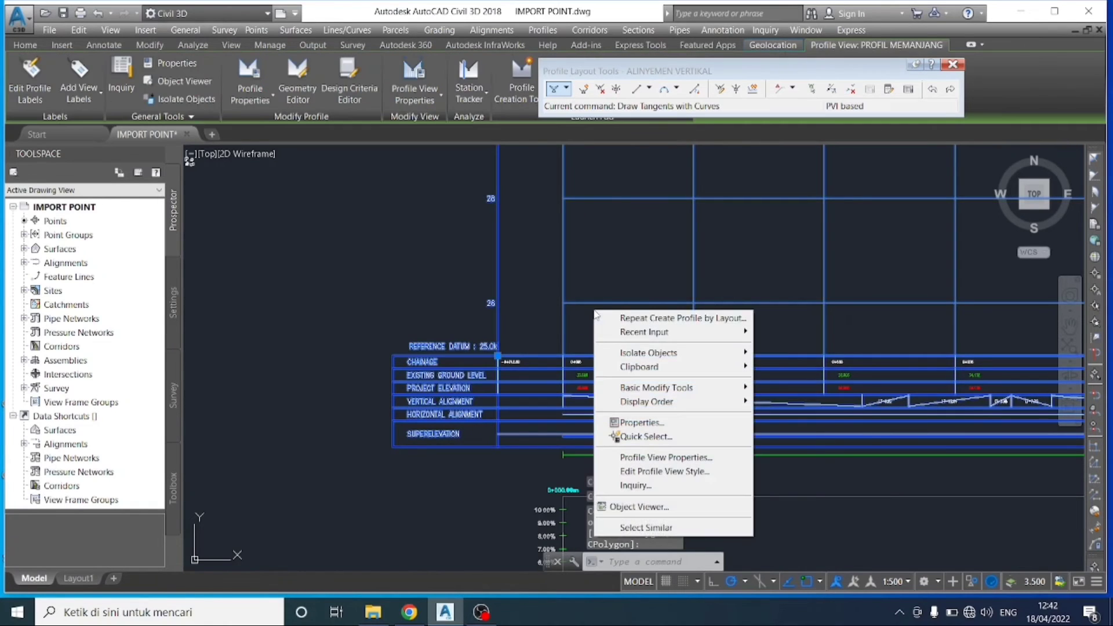
Step: Close the profile layout tools and open the band profile settings in the properties of profile view PROFIL MEMANJANG
click(953, 65)
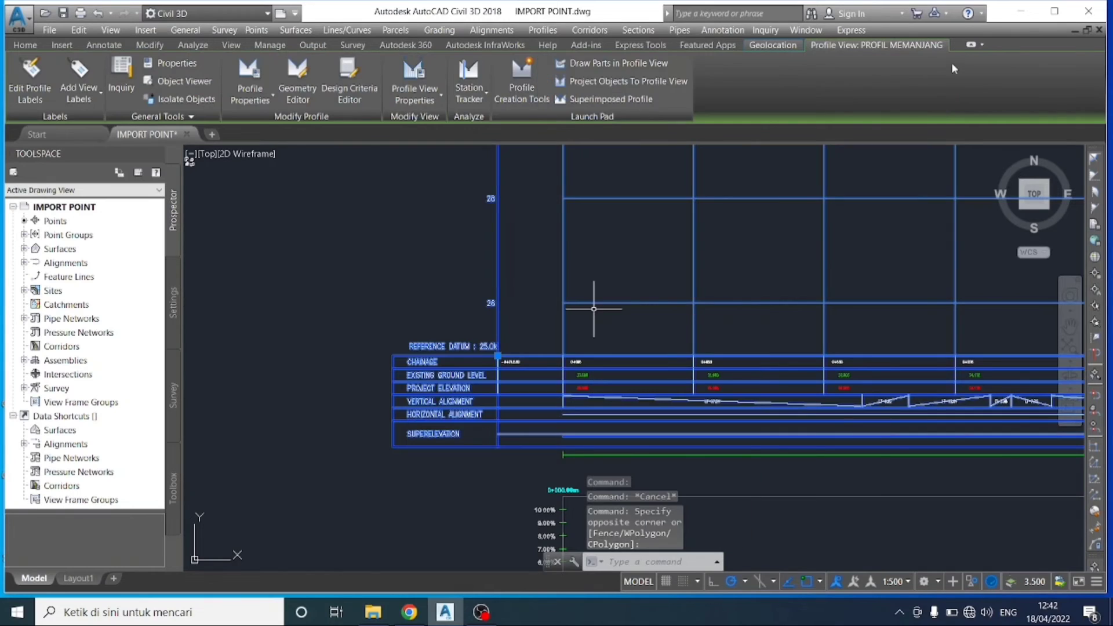
key(Escape)
key(Escape)
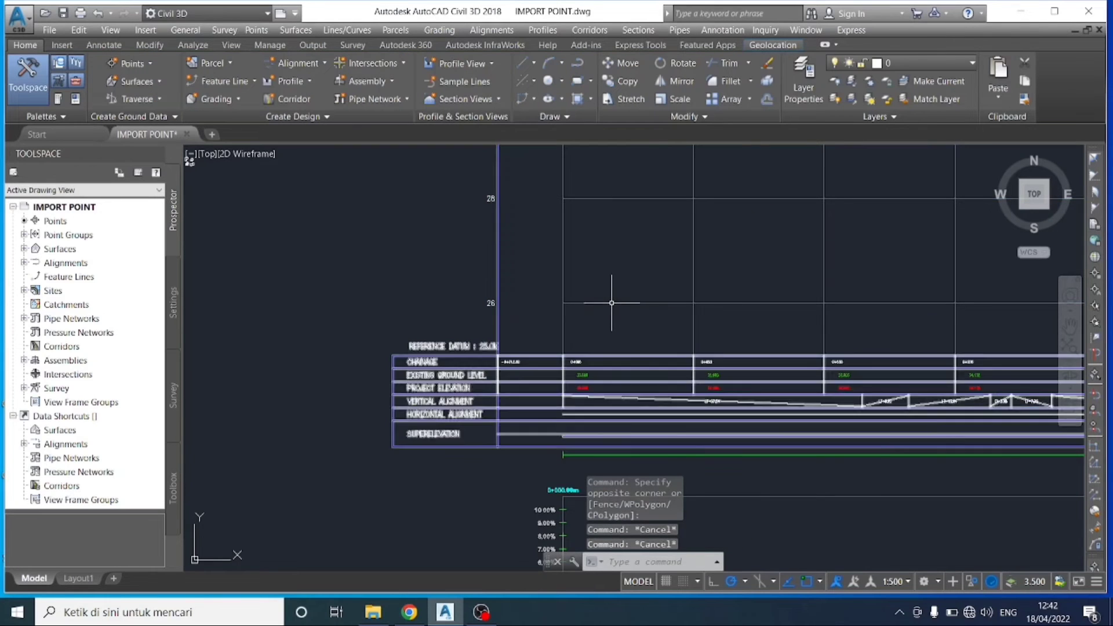
click(613, 301)
right_click(614, 307)
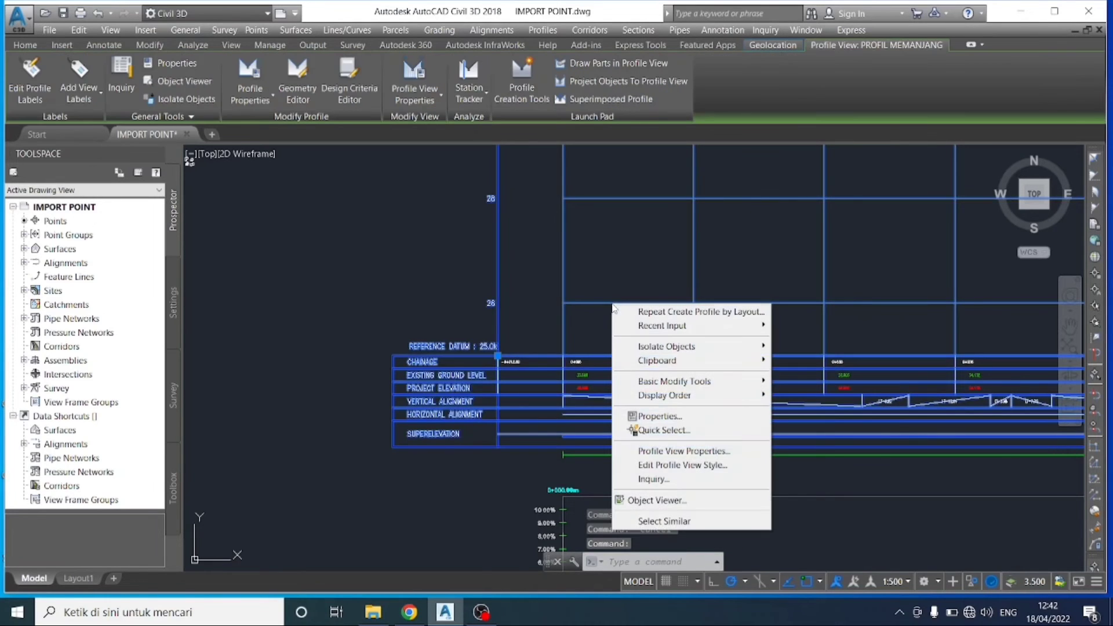
click(654, 451)
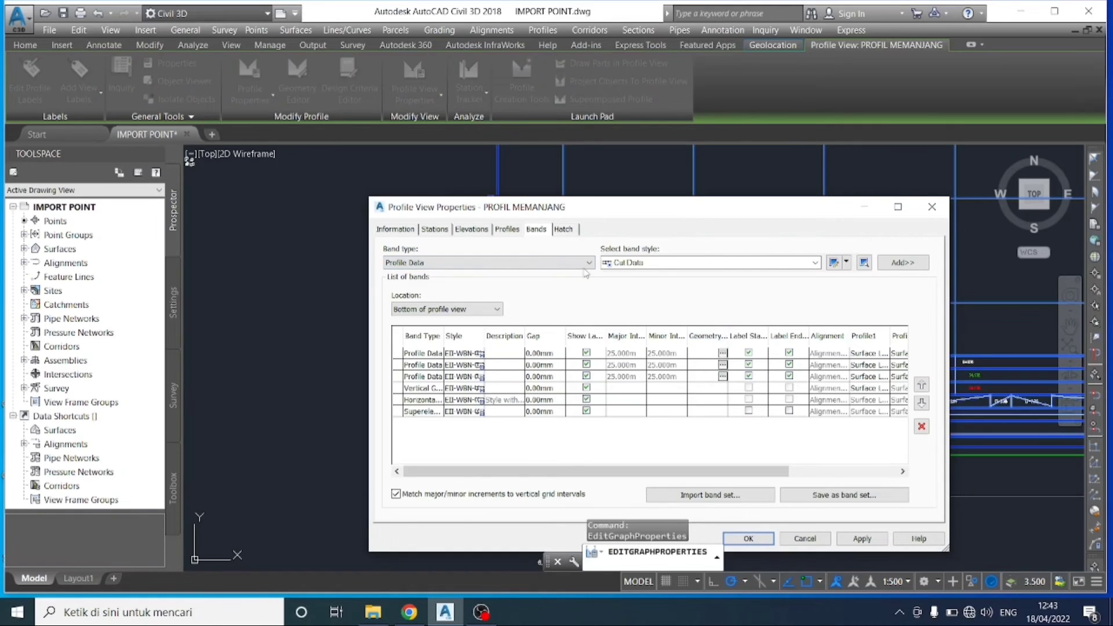
drag(768, 472, 867, 478)
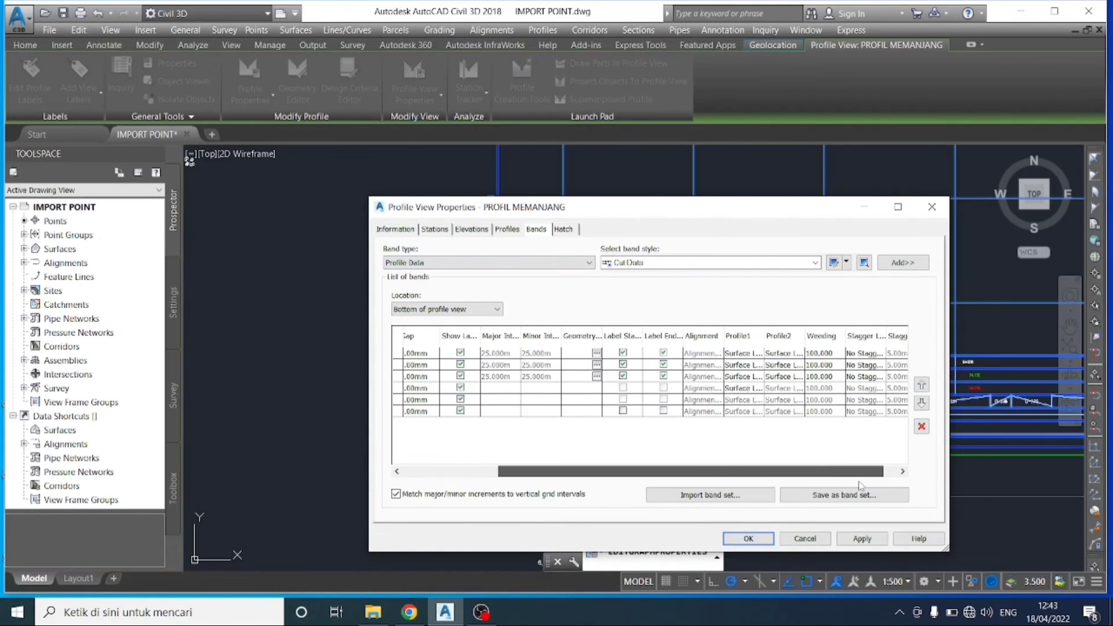
Step: Set both Profile1 and Profile2 of the third profile data band to ALINYEMEN VERTIKAL
click(744, 380)
click(744, 382)
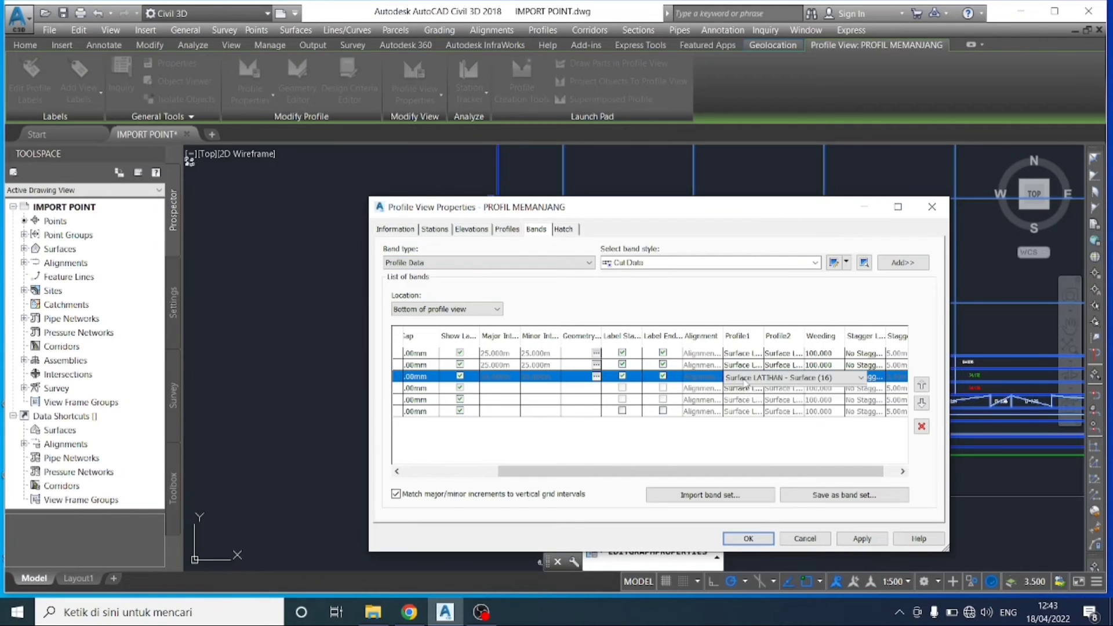
click(757, 398)
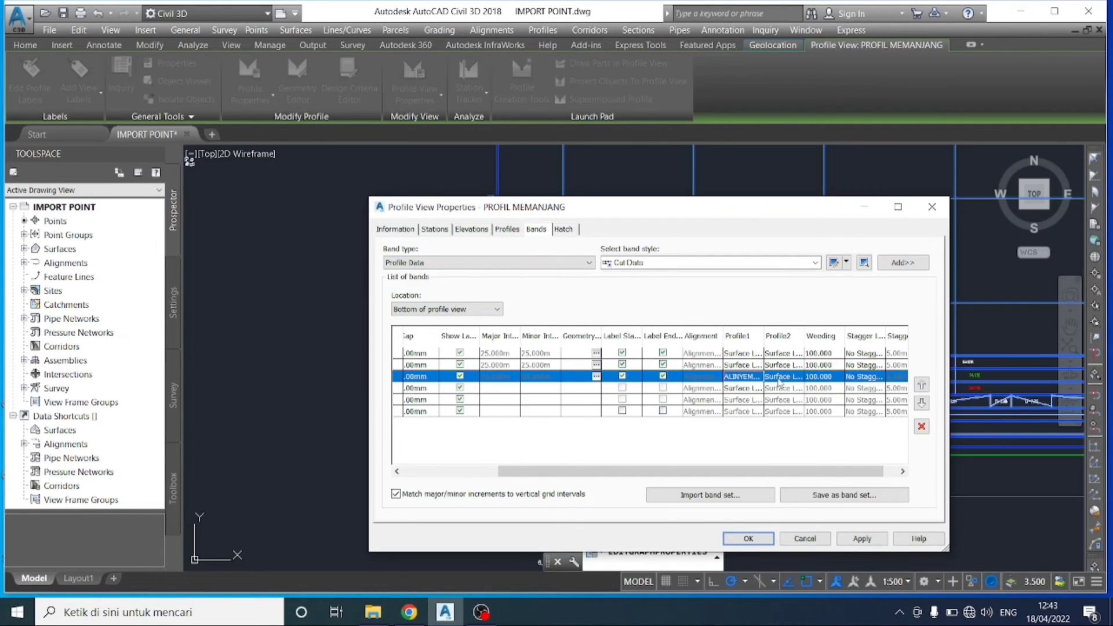
click(779, 382)
click(786, 400)
Step: Set Profile1 of the vertical geometry band to ALINYEMEN VERTIKAL, apply the band settings and clear the selection
click(748, 388)
click(747, 388)
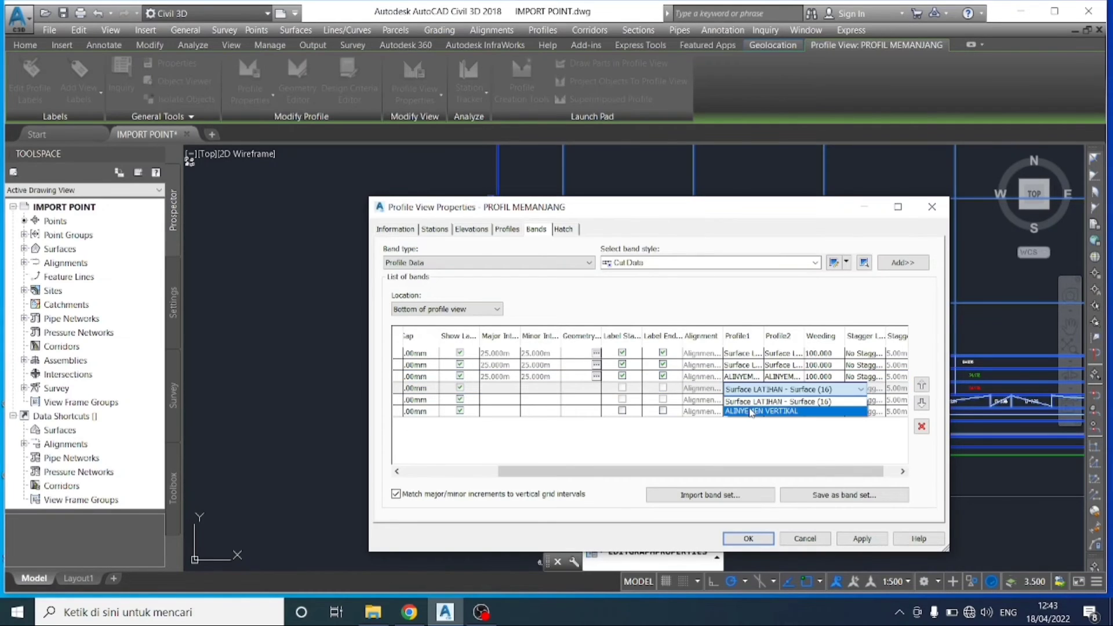
click(751, 411)
click(853, 539)
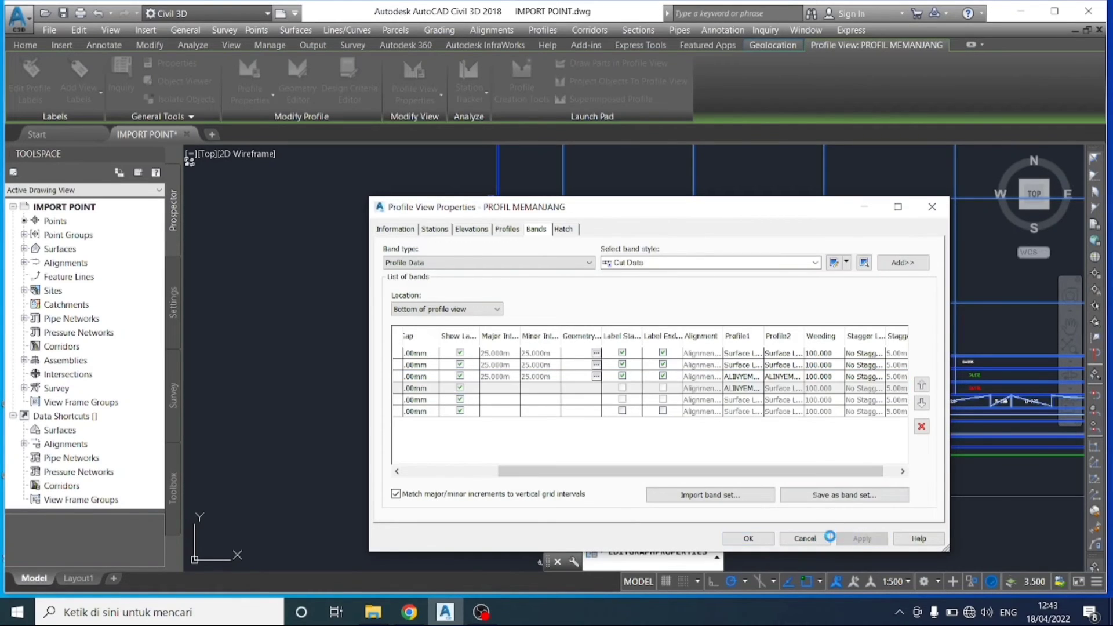
click(748, 539)
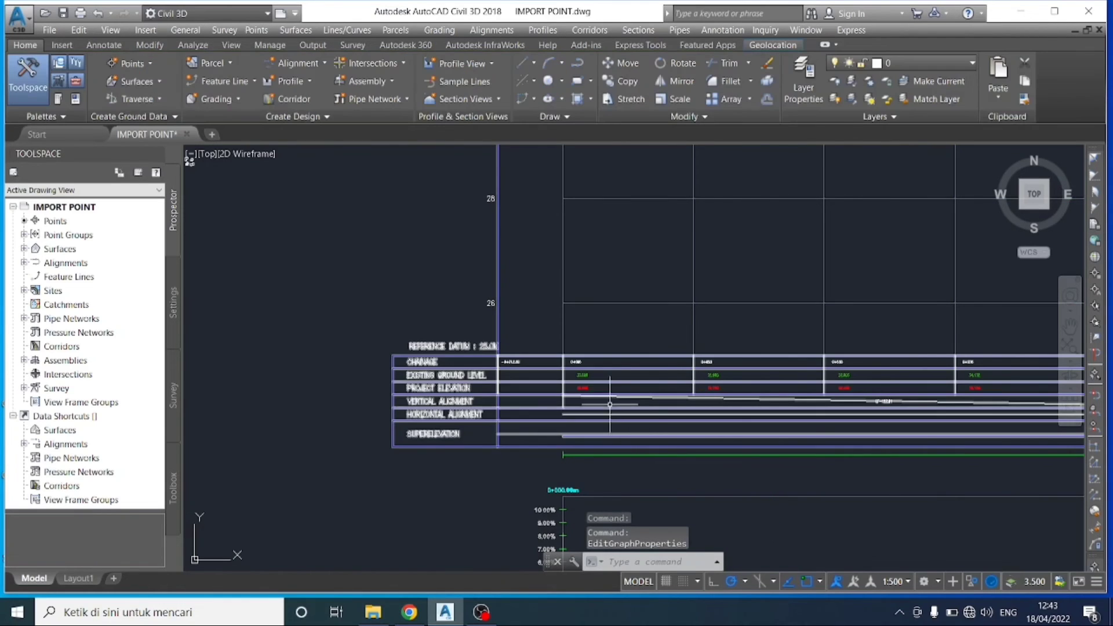
key(Escape)
Step: Examine the updated project elevation and vertical alignment bands along the start of the profile view
scroll(715, 394, up, 5)
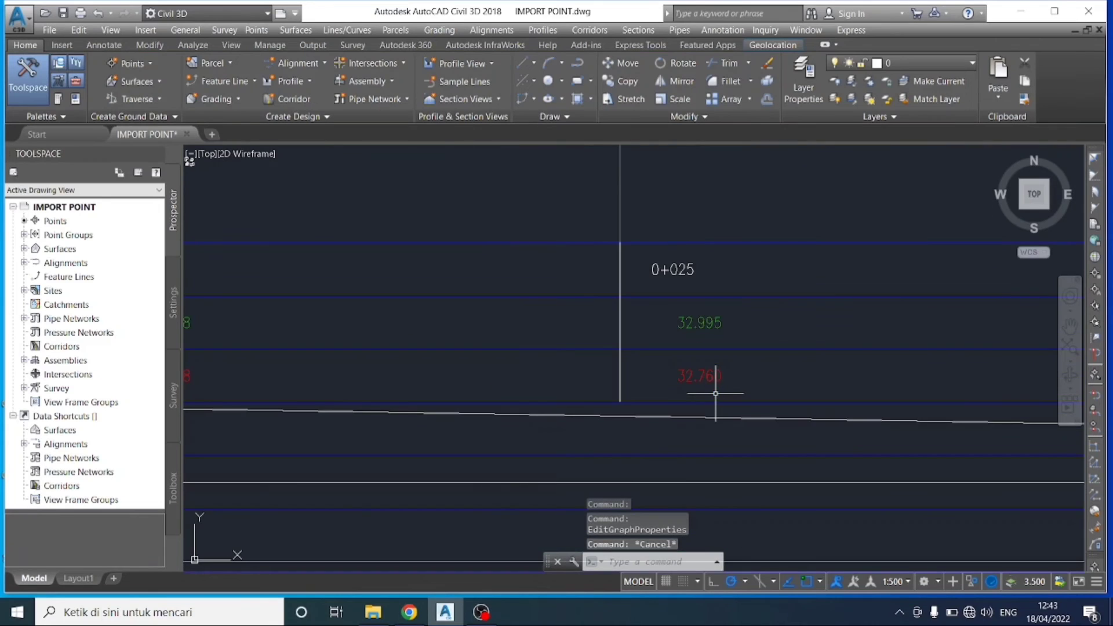
scroll(732, 395, down, 5)
scroll(813, 441, down, 4)
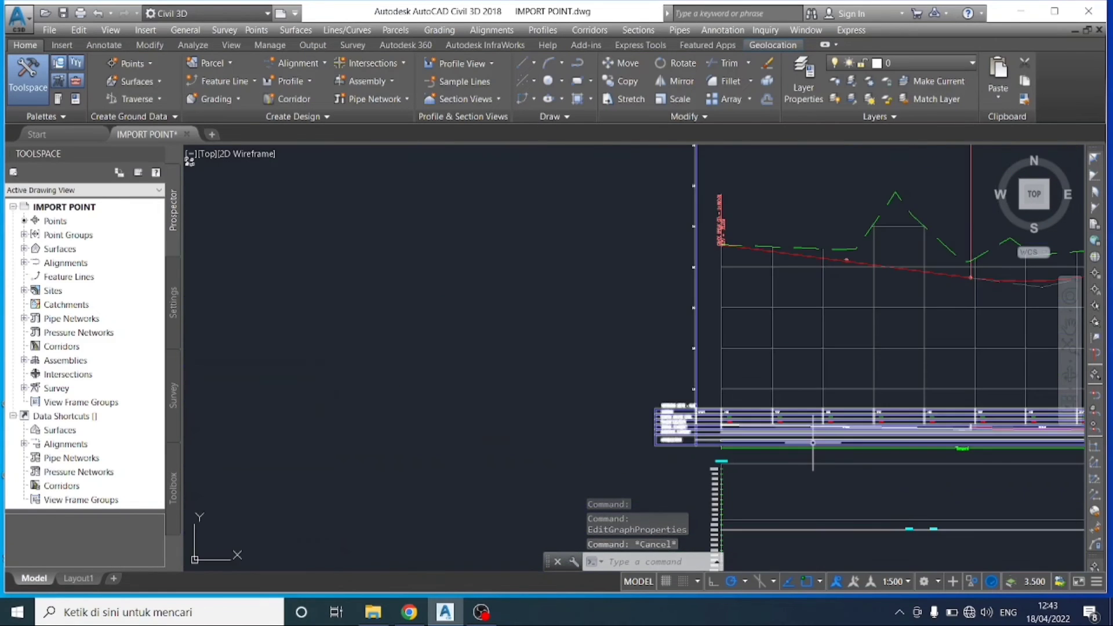
middle_drag(881, 437, 453, 335)
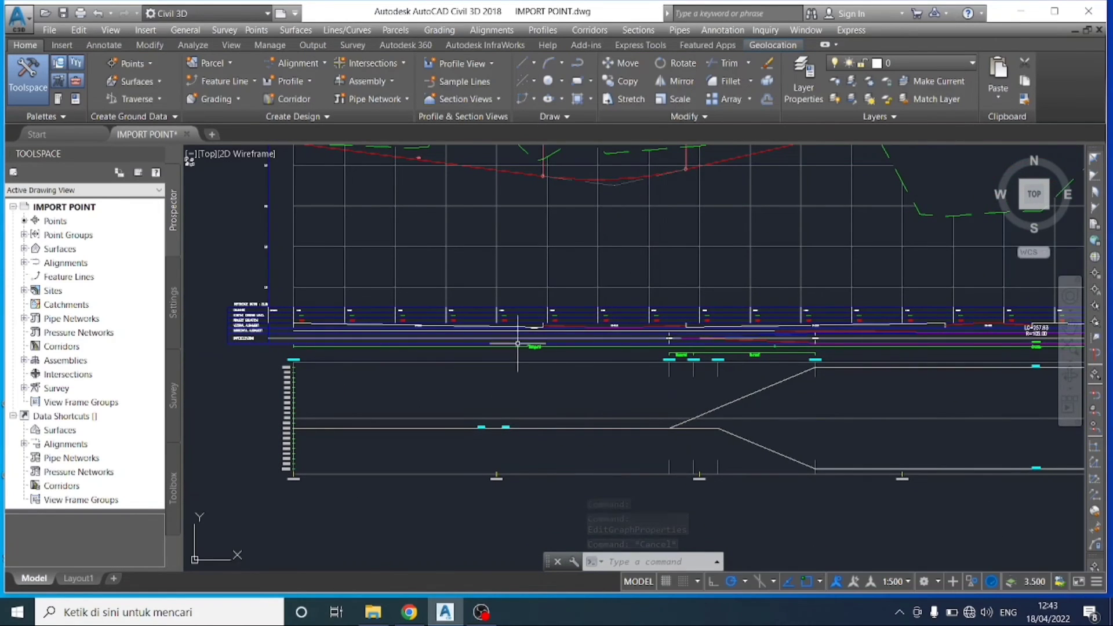
scroll(265, 342, up, 4)
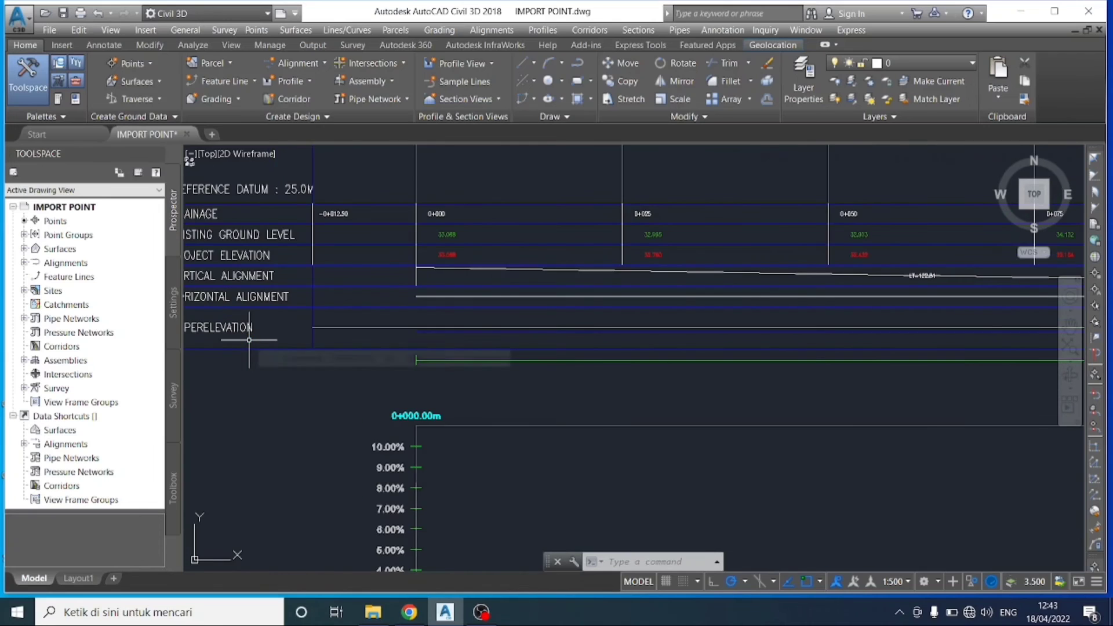
scroll(250, 339, down, 4)
scroll(492, 356, down, 3)
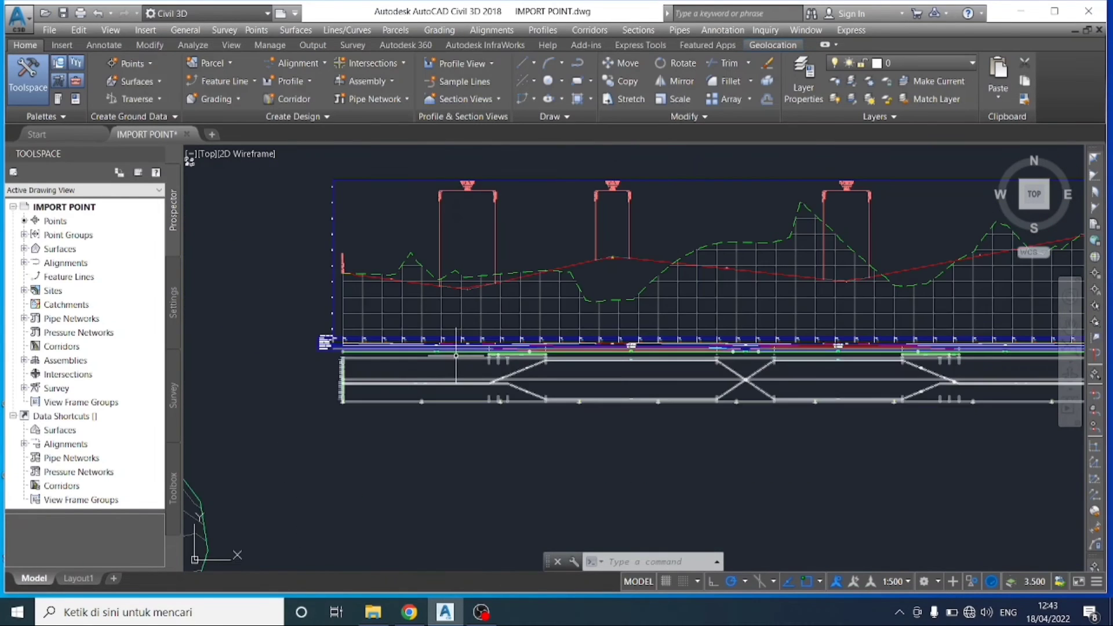
Step: Examine the curve and superelevation bands along the profile view and the matching alignment on the surface plan
scroll(558, 364, up, 5)
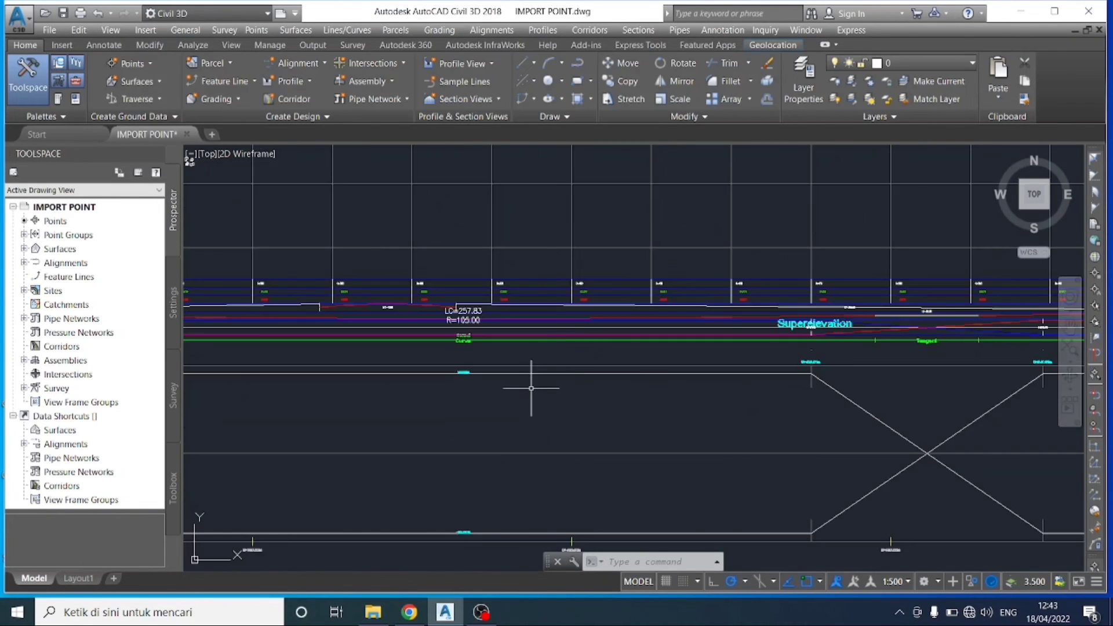
scroll(456, 339, up, 3)
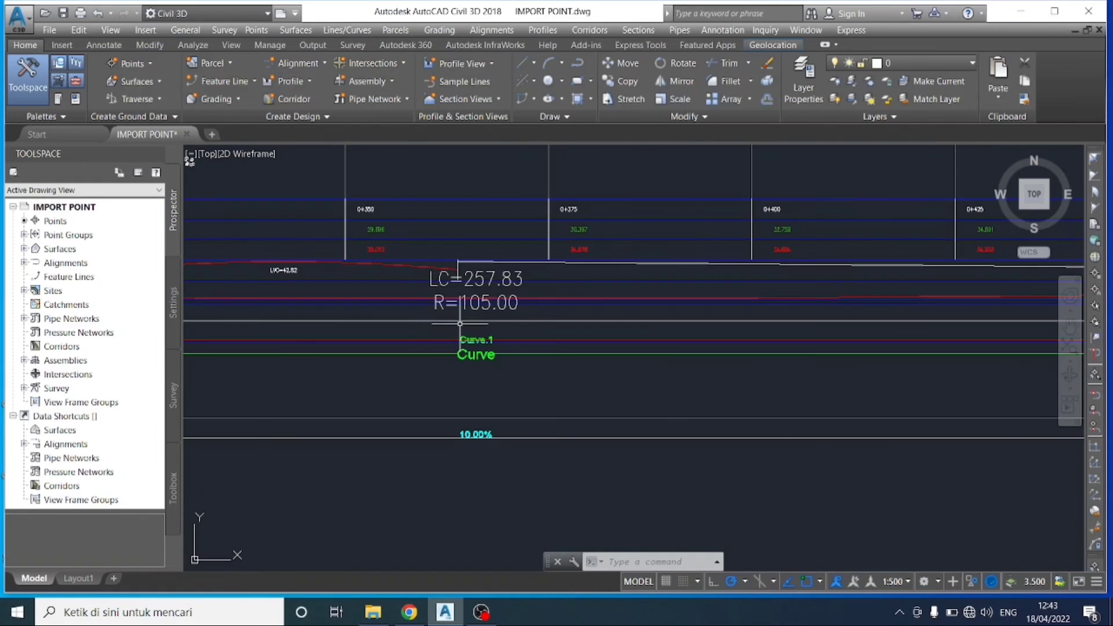
scroll(513, 375, down, 5)
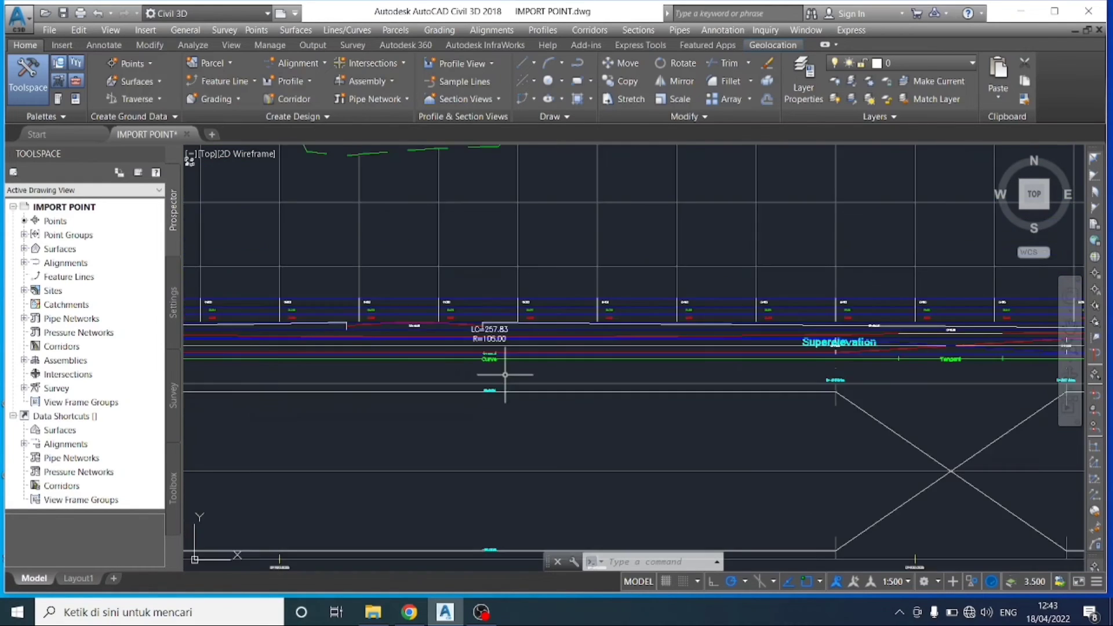
scroll(490, 382, down, 3)
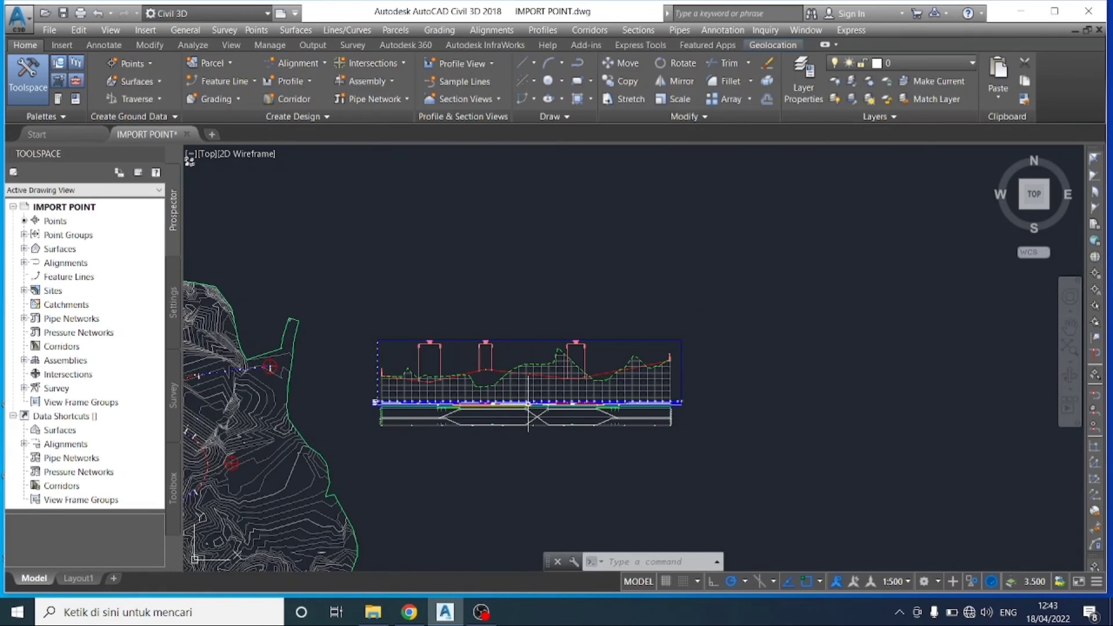
middle_drag(371, 396, 484, 364)
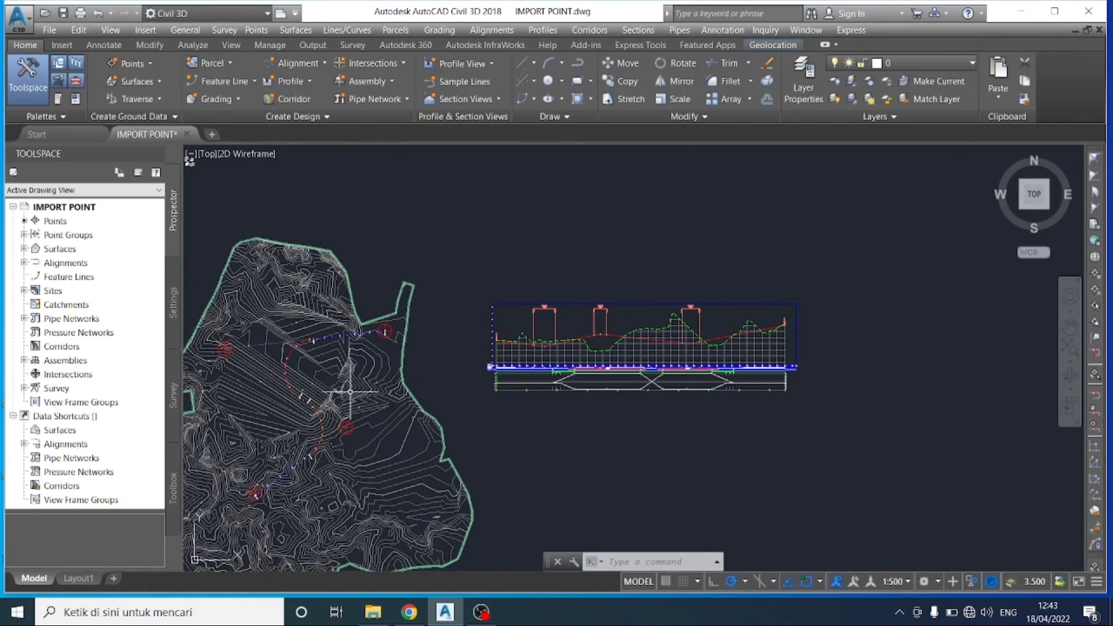
scroll(528, 365, up, 5)
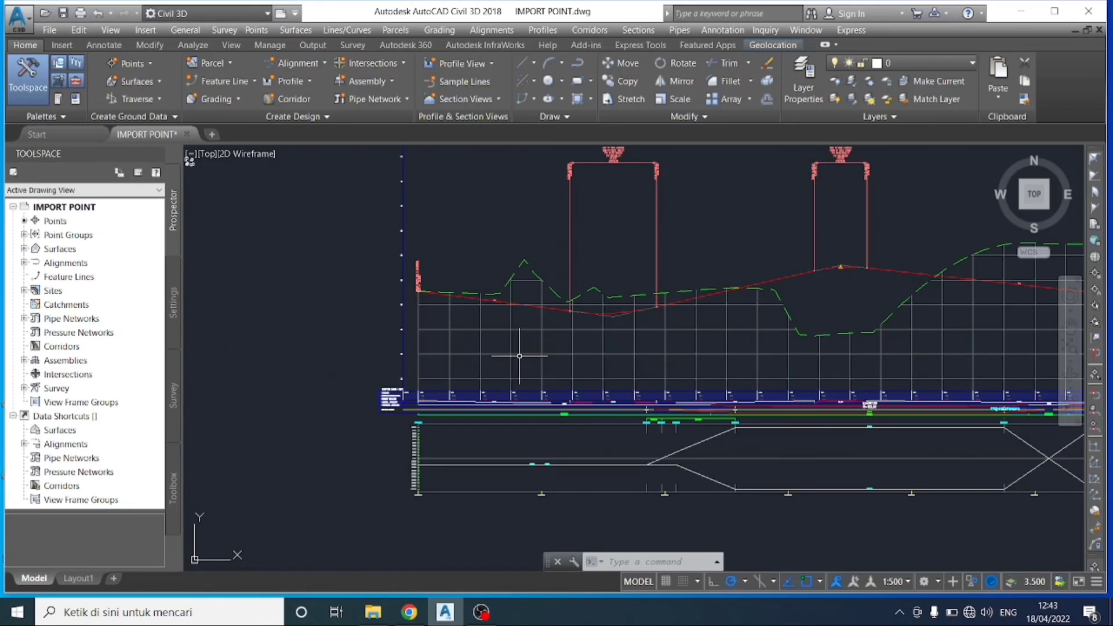
scroll(528, 403, down, 3)
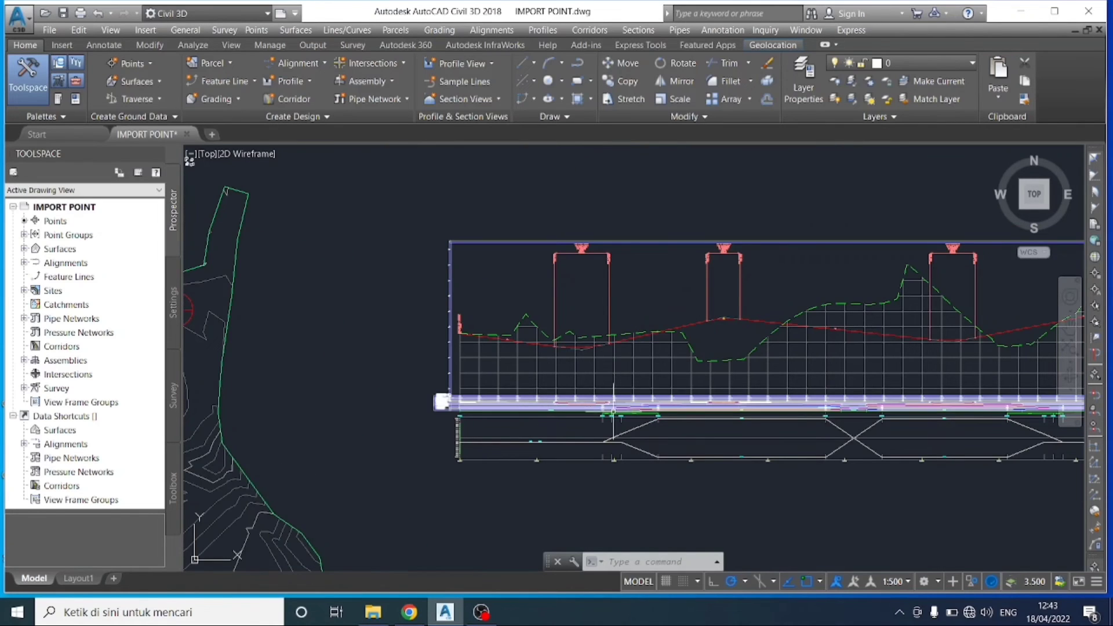
scroll(651, 454, up, 3)
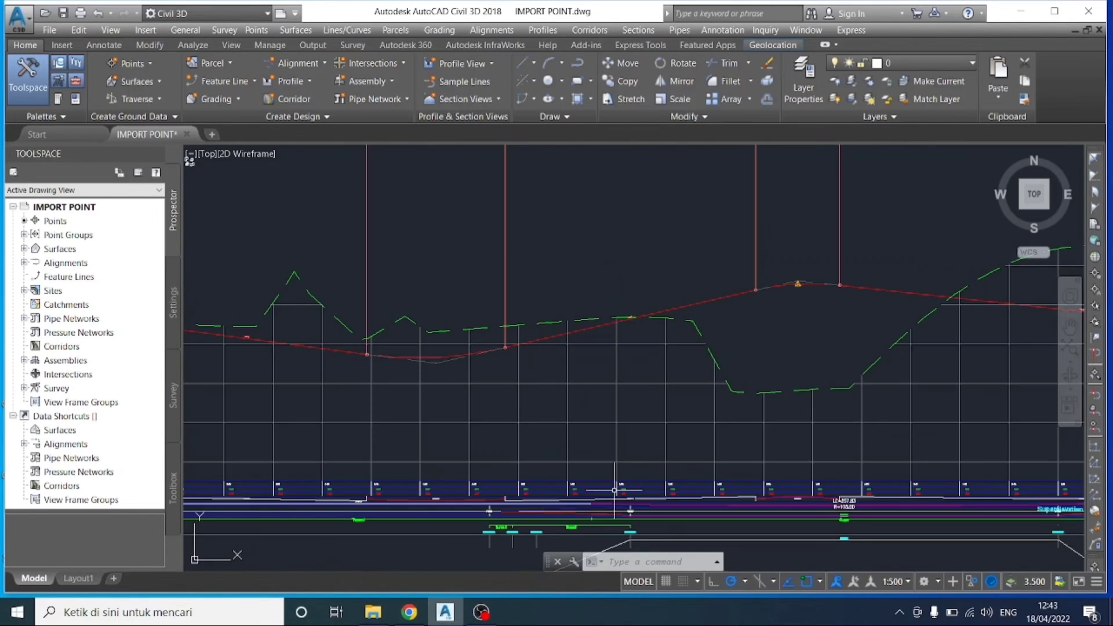
scroll(609, 487, up, 3)
middle_drag(612, 504, 582, 387)
scroll(588, 395, down, 3)
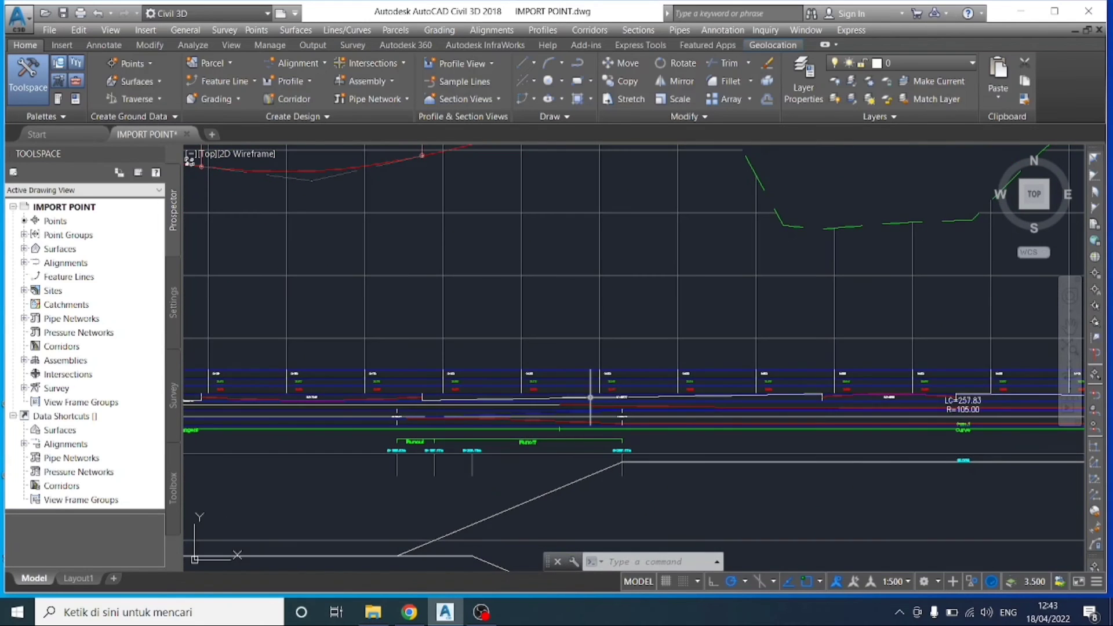
scroll(608, 458, up, 5)
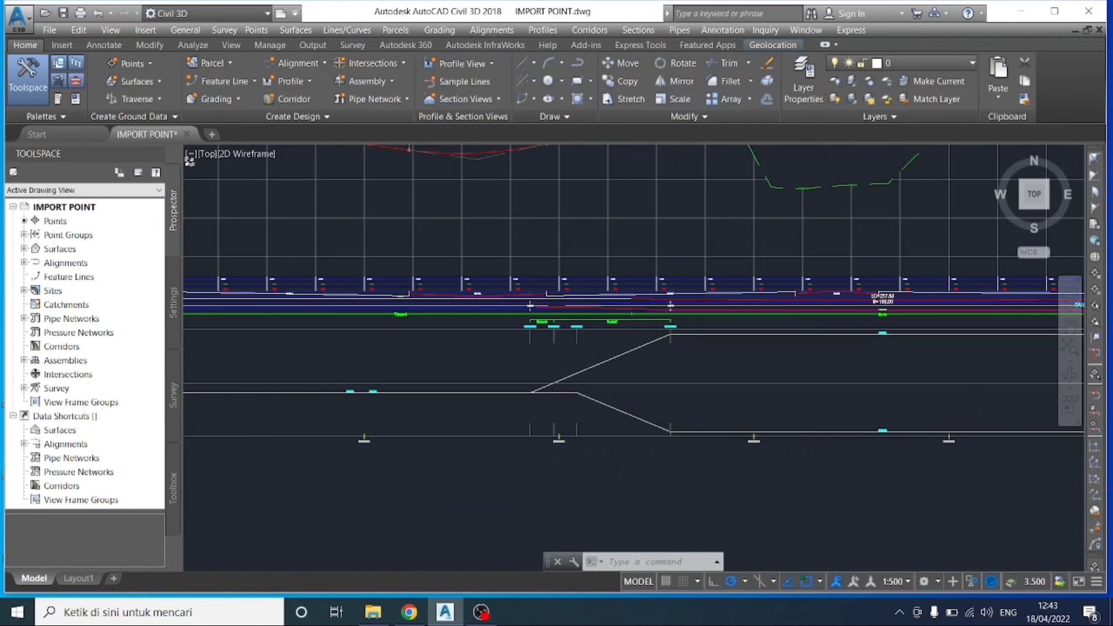
scroll(562, 409, down, 10)
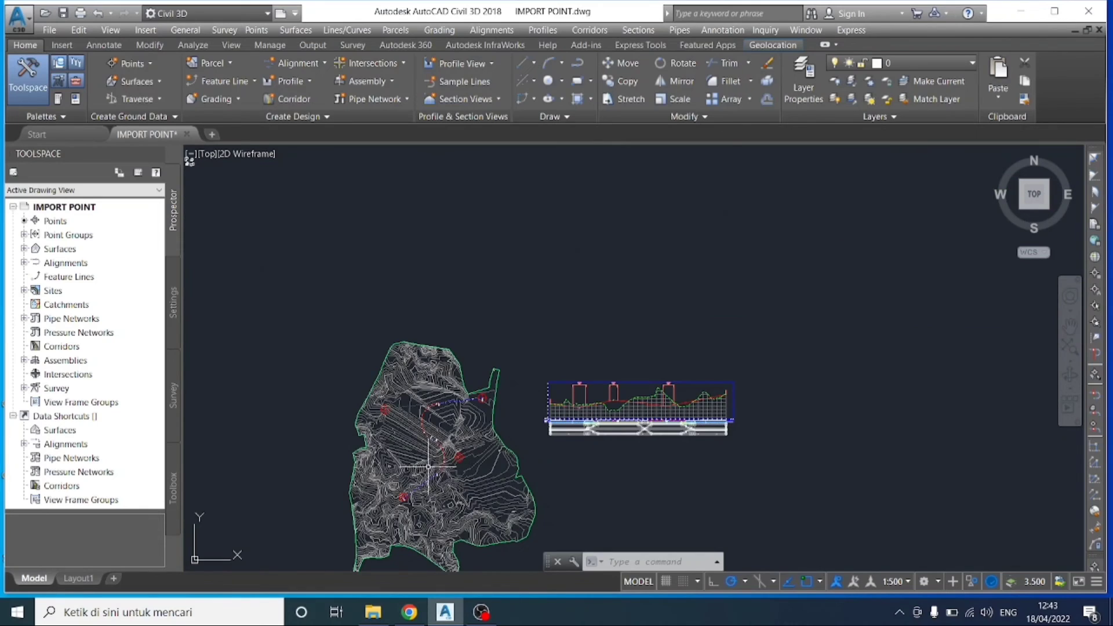
scroll(446, 456, up, 4)
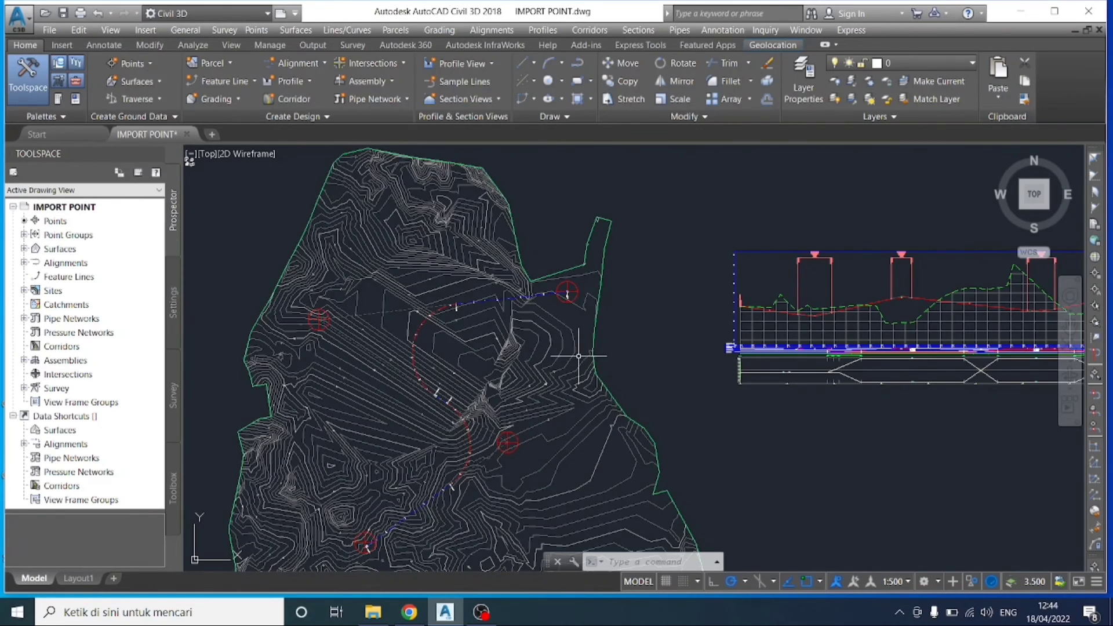
scroll(554, 351, down, 2)
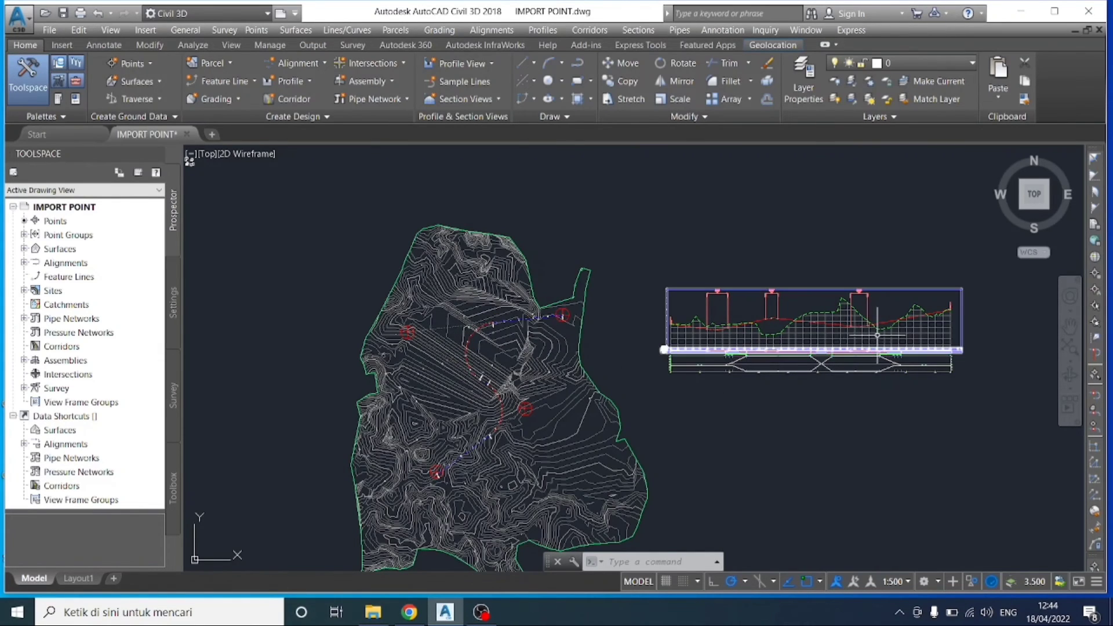
Step: Open the hatch settings in the properties of profile view PROFIL MEMANJANG
scroll(894, 328, up, 2)
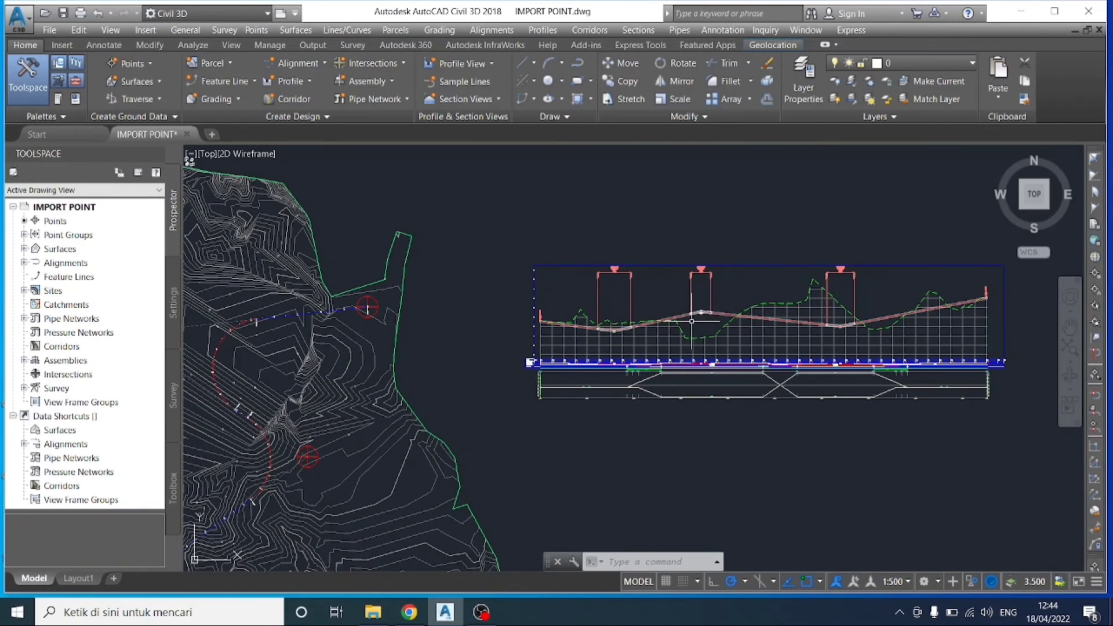
click(663, 344)
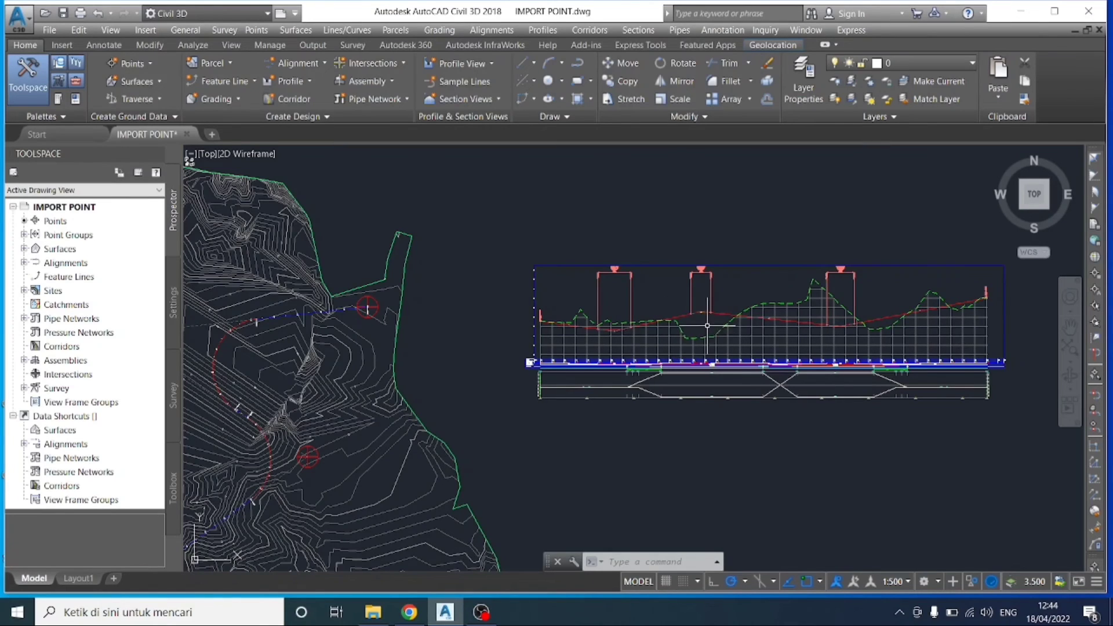
scroll(581, 323, up, 2)
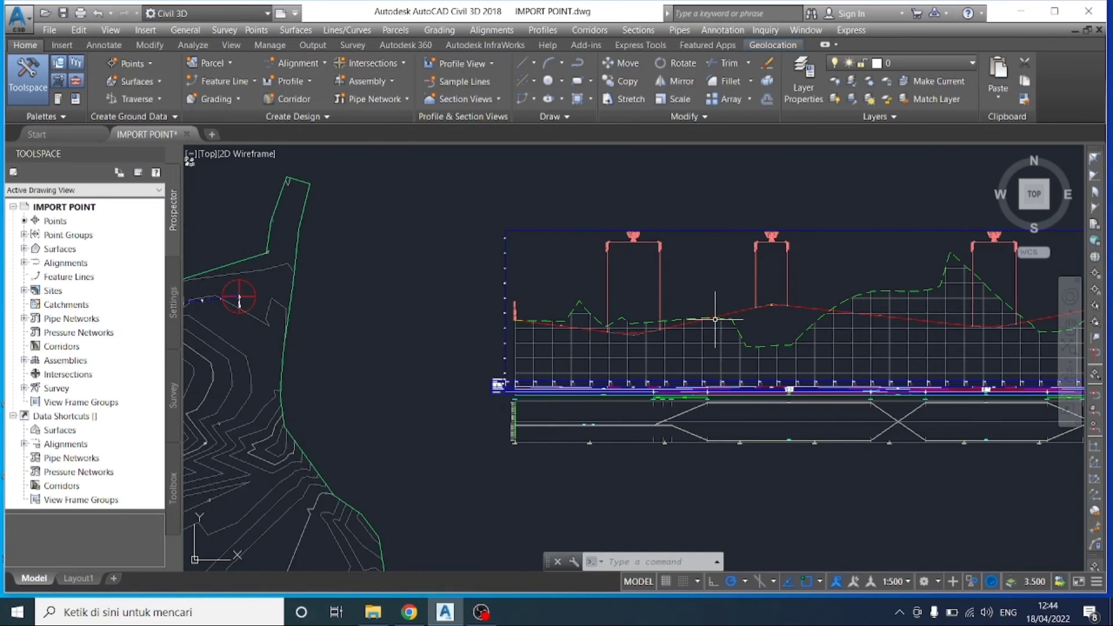
mouse_move(722, 322)
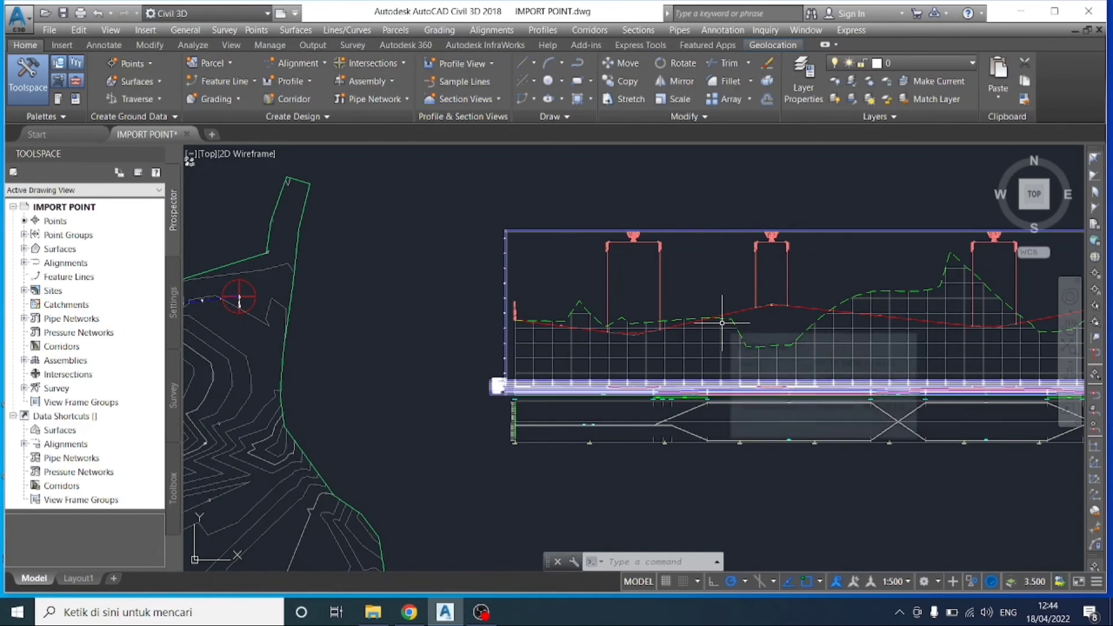
click(722, 322)
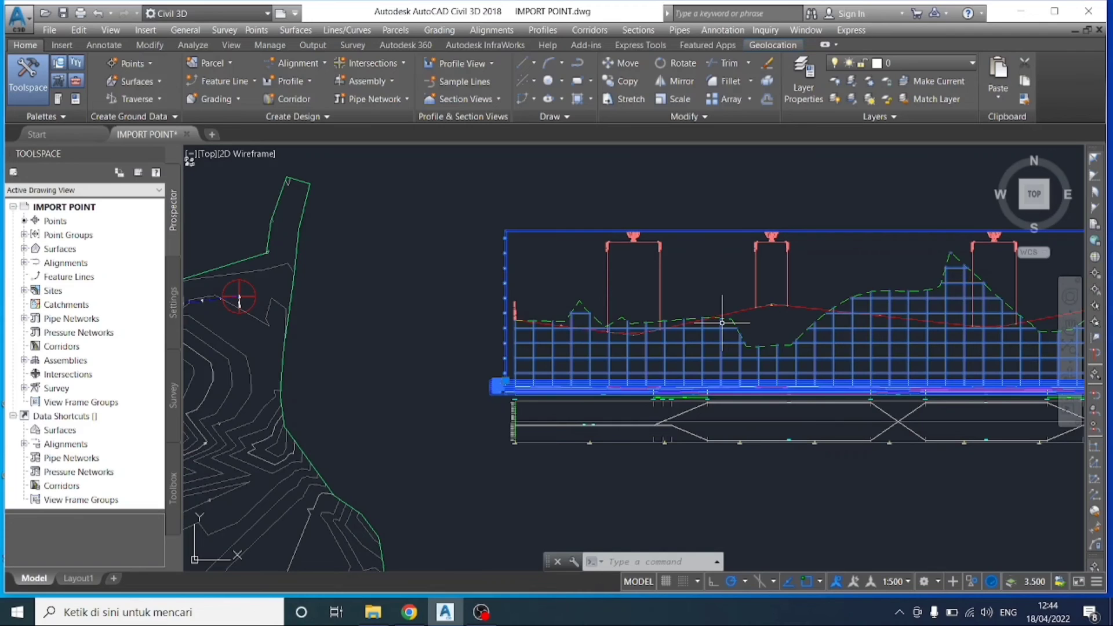
right_click(722, 323)
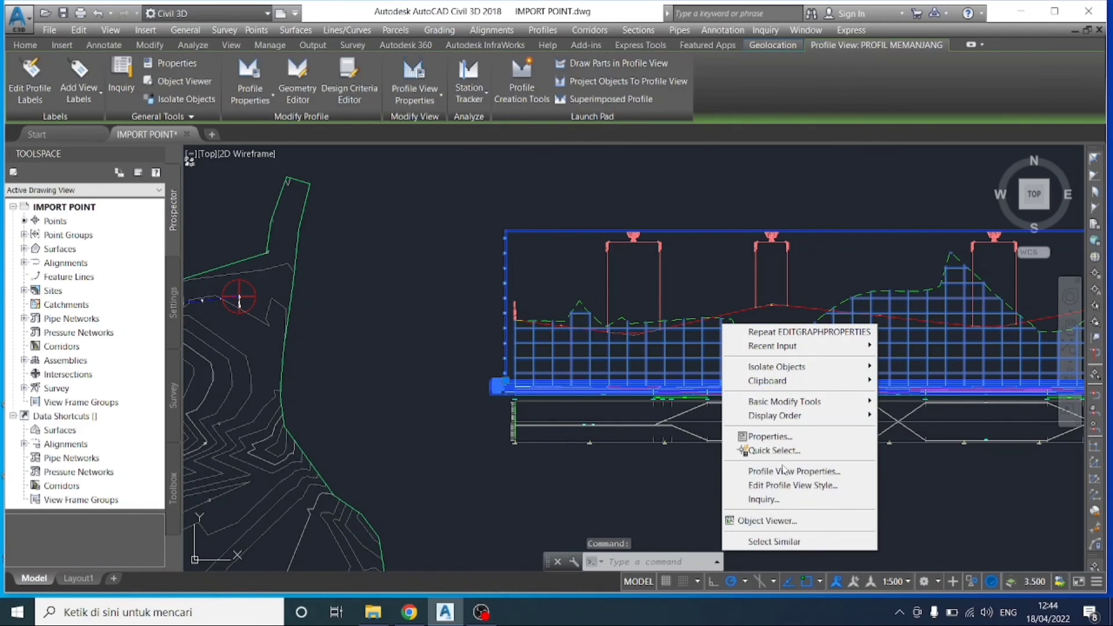
click(783, 469)
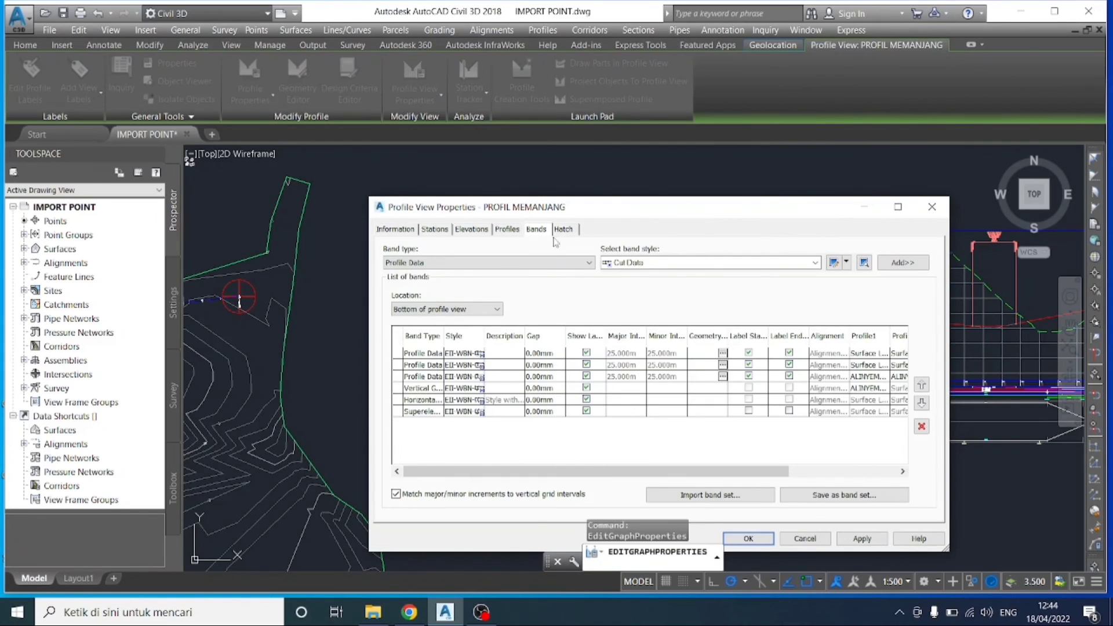
click(564, 230)
Step: Add cut area and fill area hatches between the Surface LATIHAN profile and ALINYEMEN VERTIKAL, and apply them to the profile view
click(447, 297)
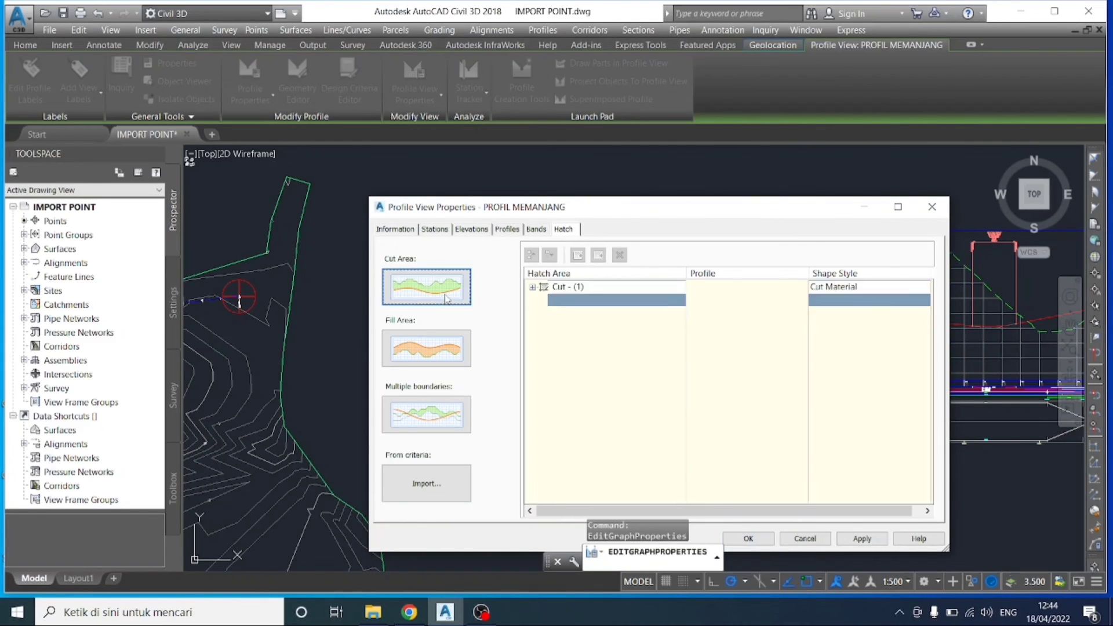
click(441, 358)
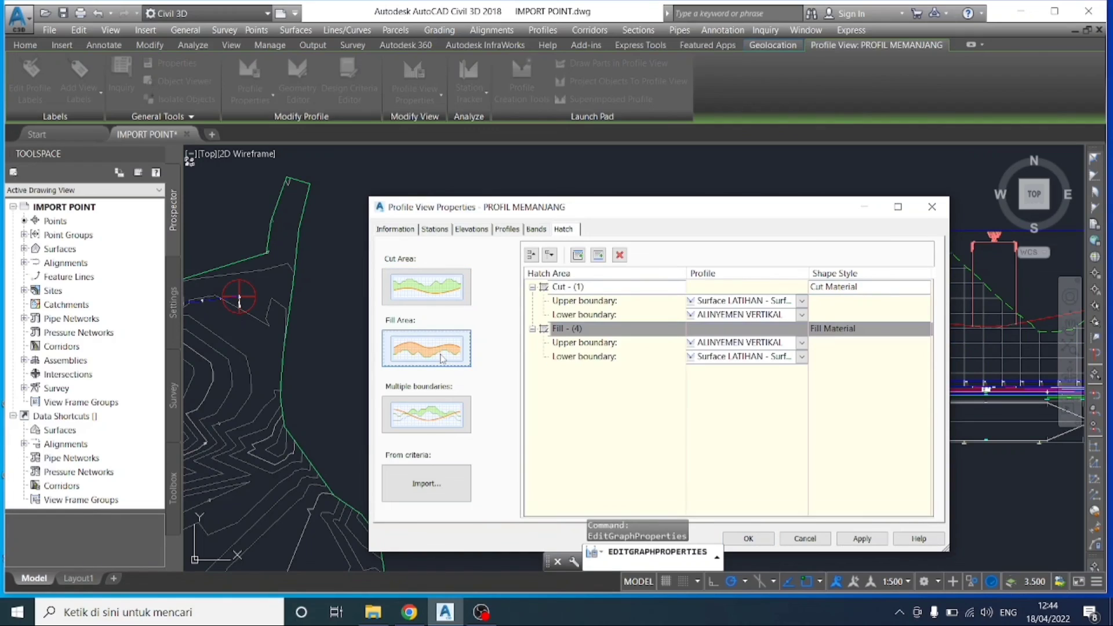
click(862, 539)
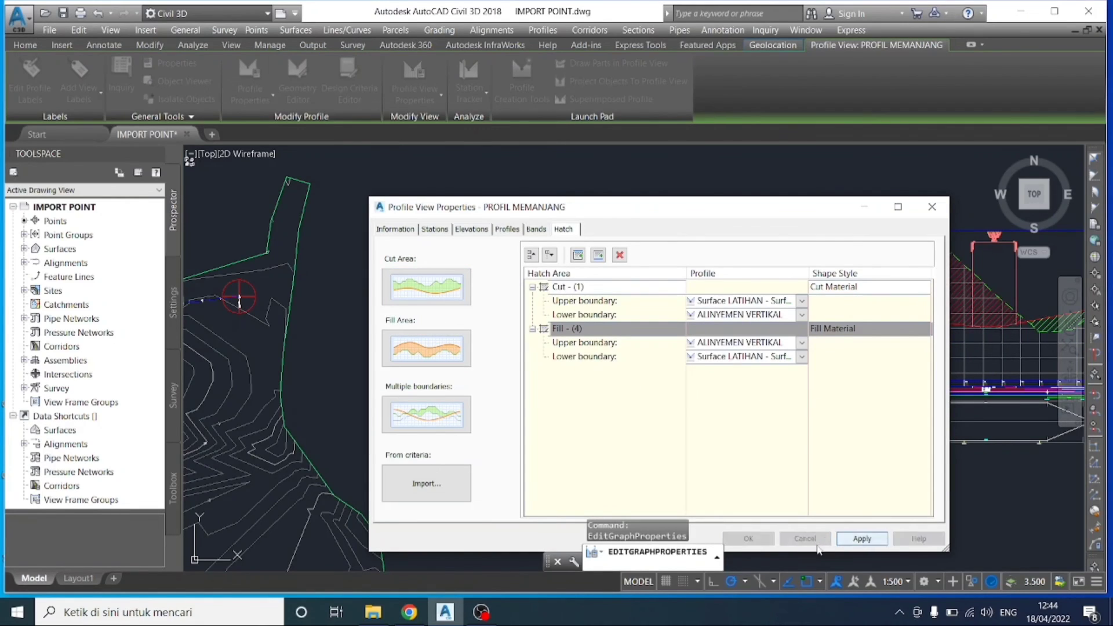
click(749, 538)
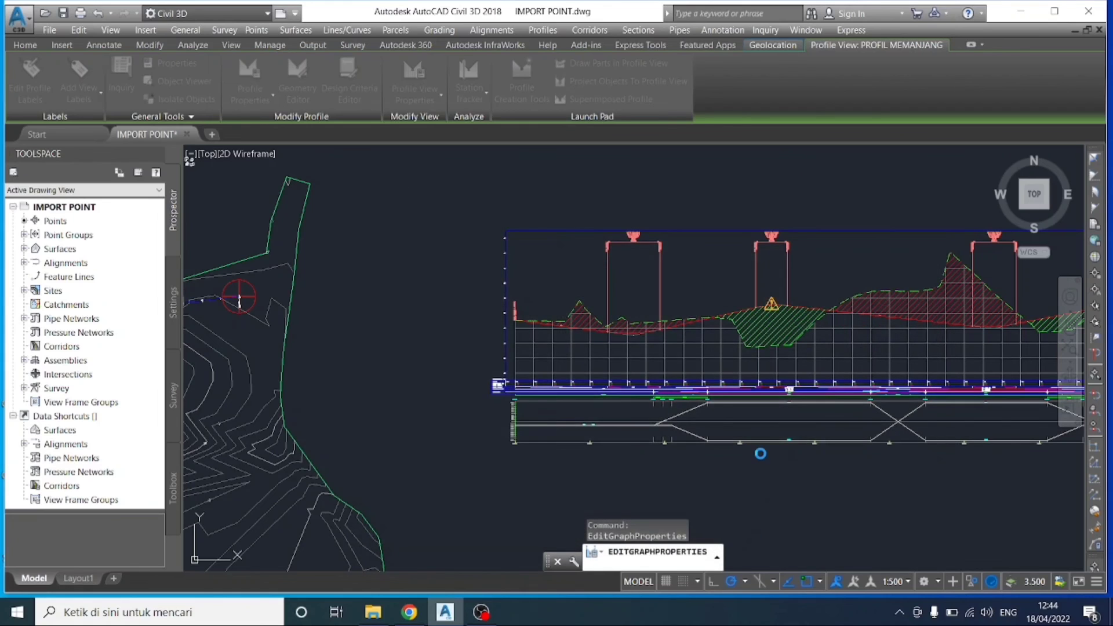
Step: Examine the hatched cut and fill areas along the whole length of the profile view
scroll(752, 376, down, 2)
middle_drag(753, 373, 567, 317)
scroll(455, 290, up, 2)
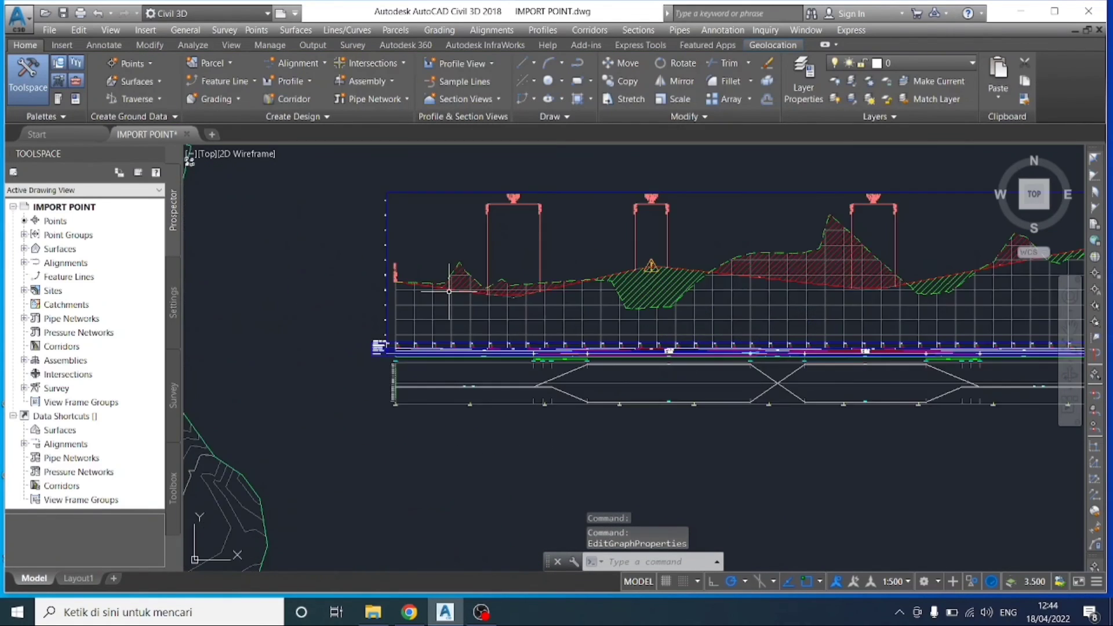
scroll(450, 291, up, 2)
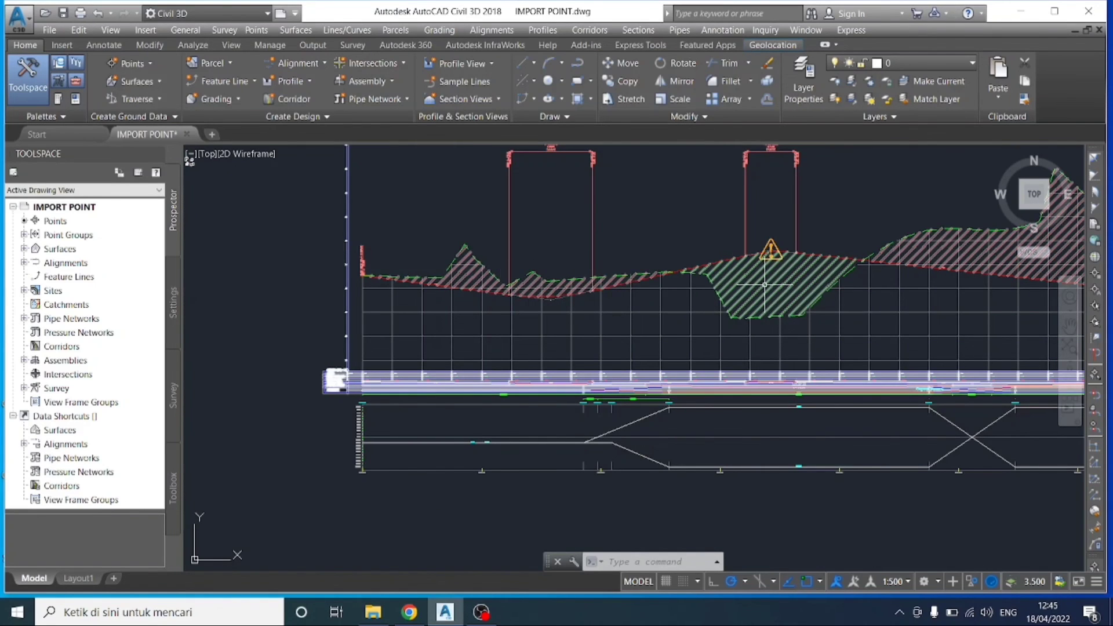
scroll(765, 284, down, 2)
middle_drag(765, 284, 526, 284)
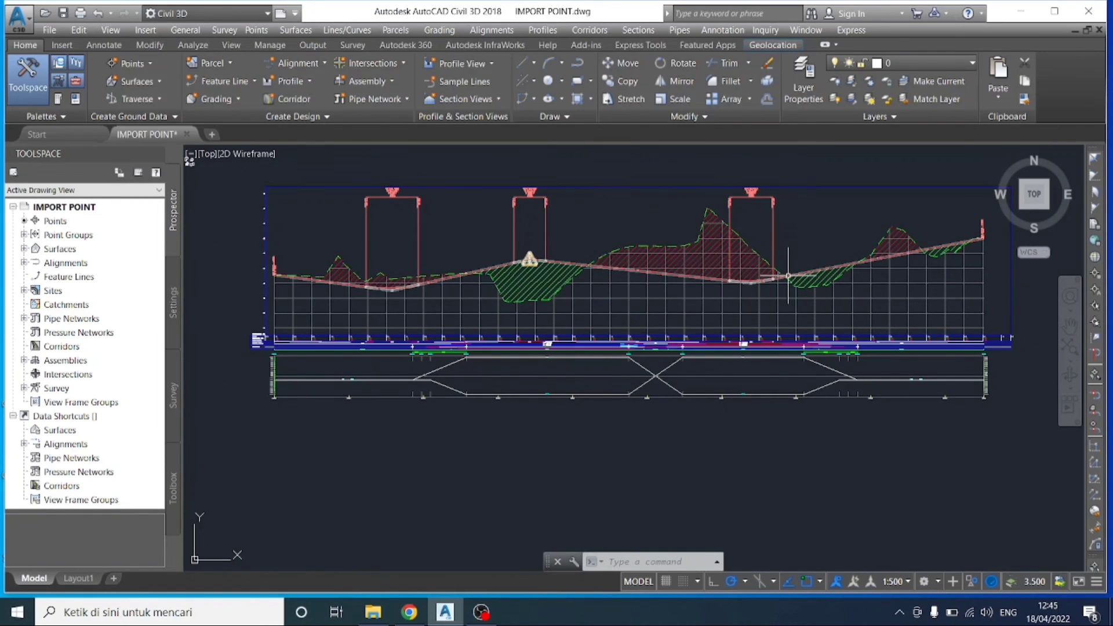
scroll(788, 276, up, 1)
scroll(783, 283, down, 2)
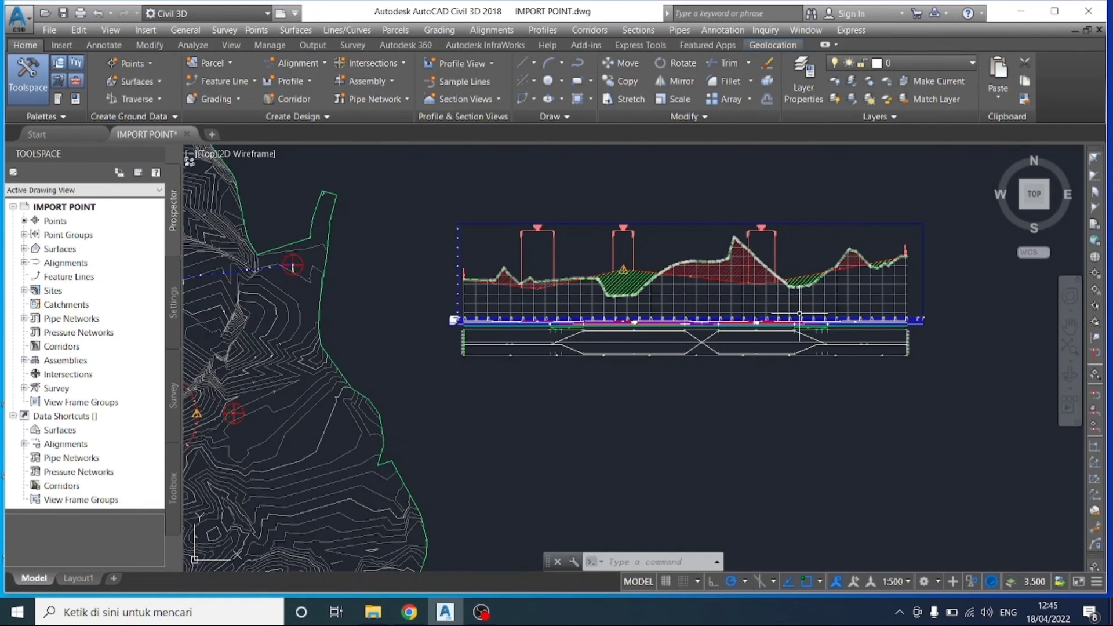
Step: Open the geometry editor for the horizontal alignment on the surface plan and display its table of alignment entities
scroll(800, 313, down, 3)
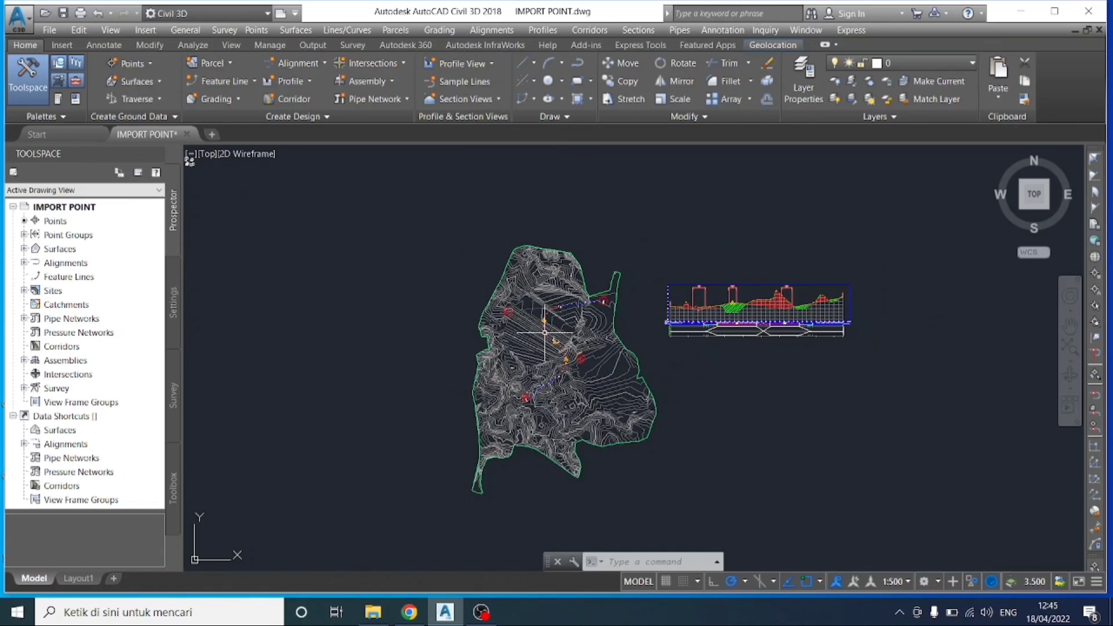
scroll(544, 332, up, 4)
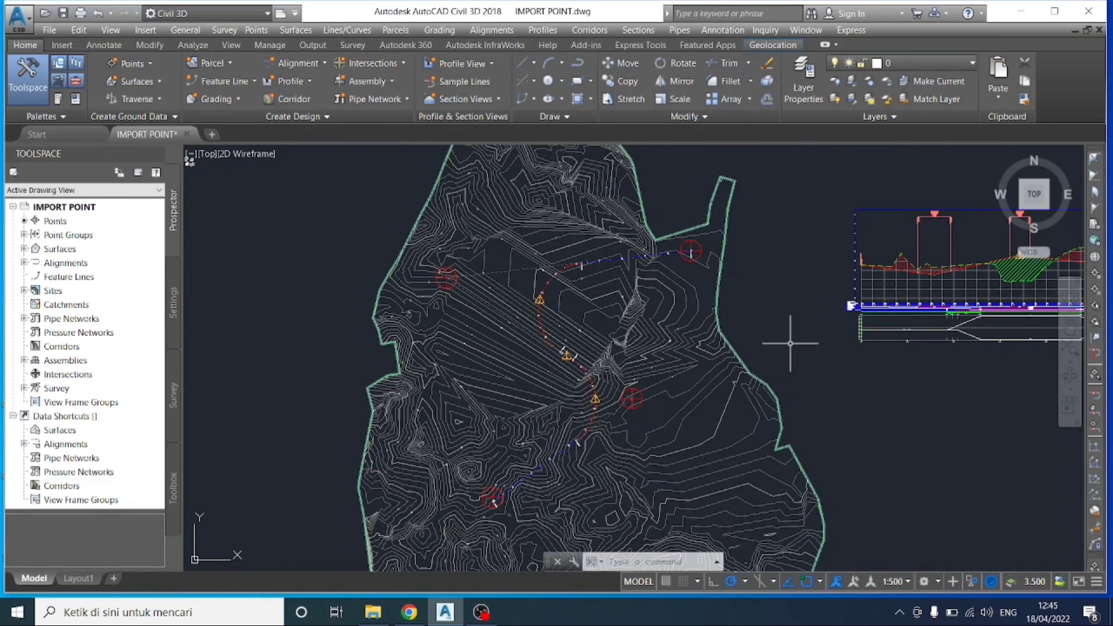
middle_drag(789, 343, 650, 327)
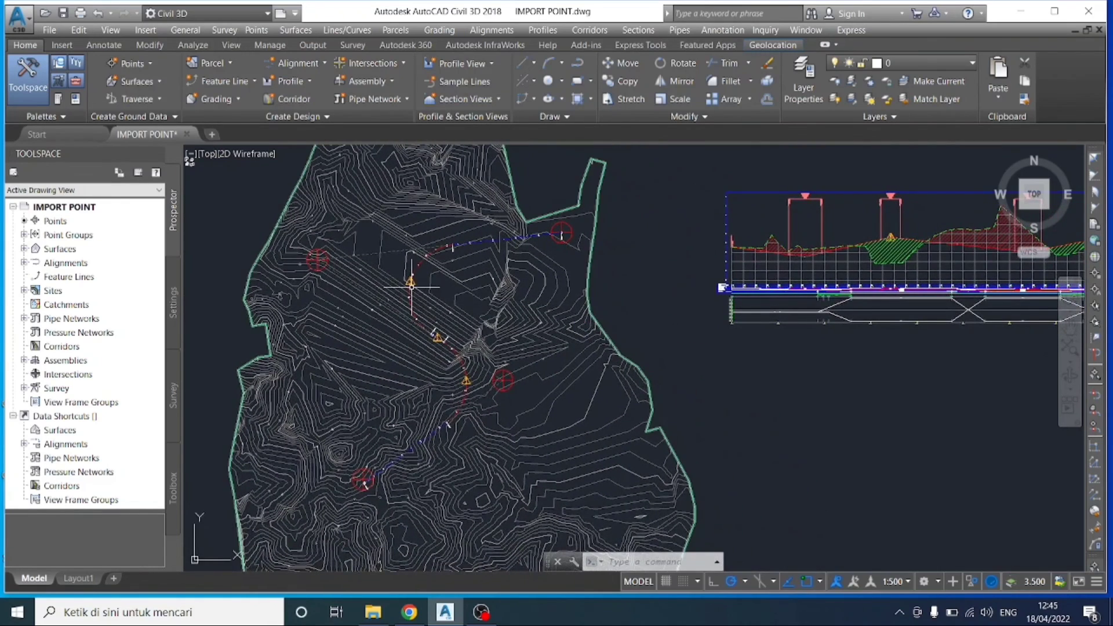
scroll(412, 288, up, 4)
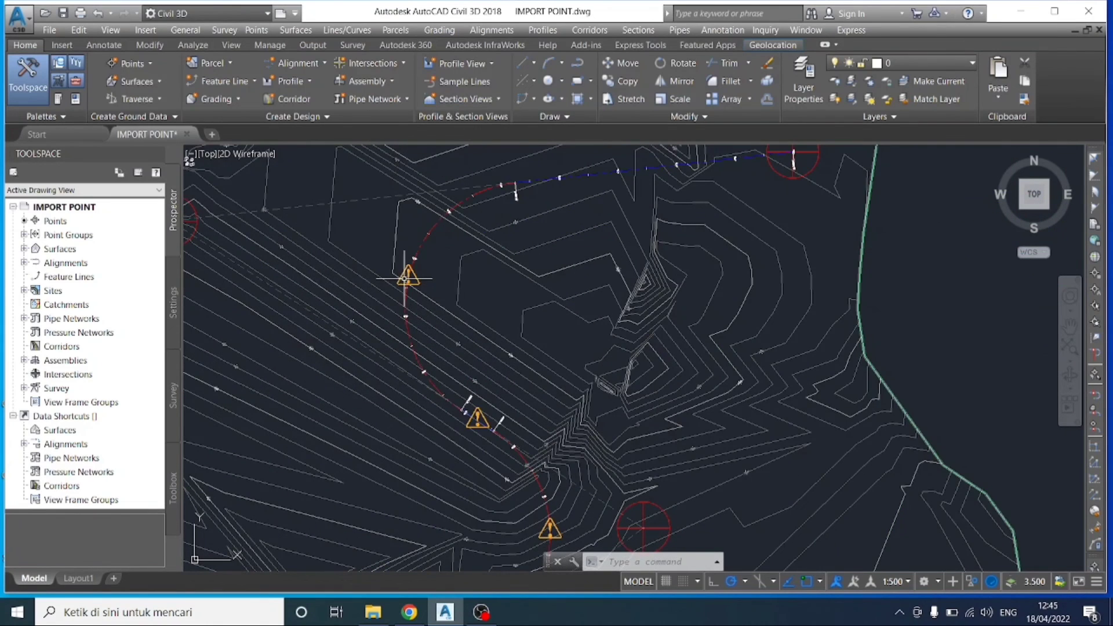
click(408, 278)
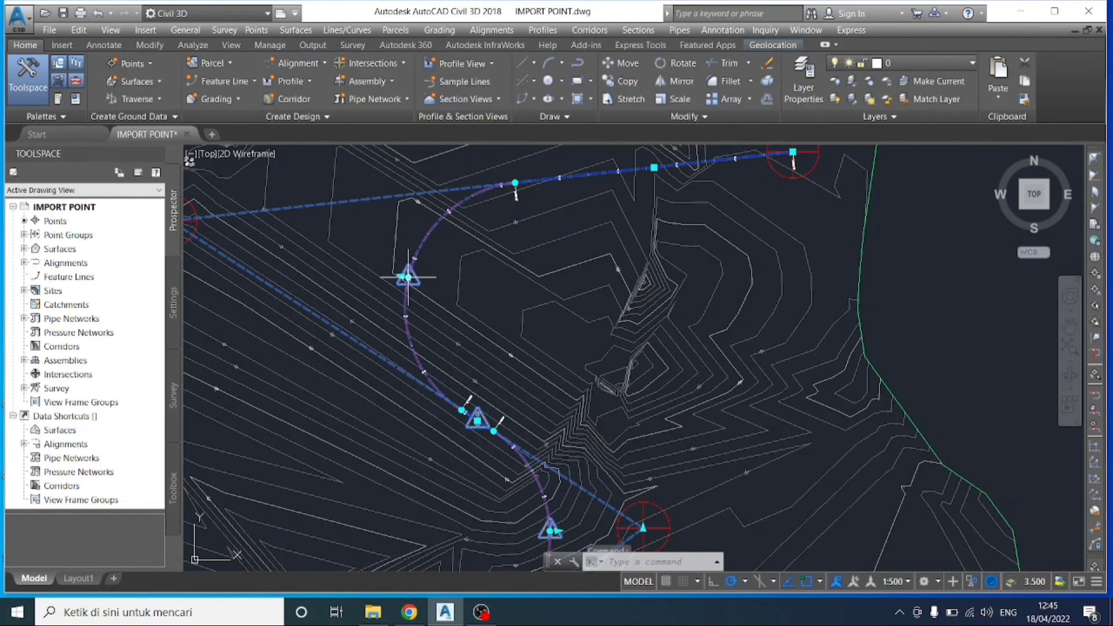
right_click(408, 282)
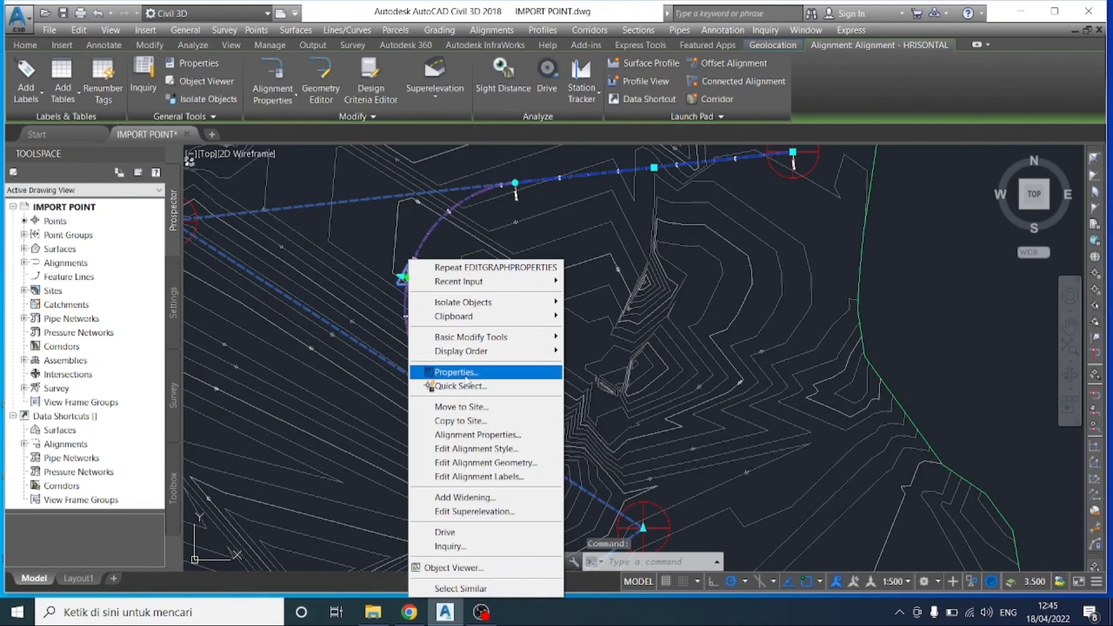
click(419, 248)
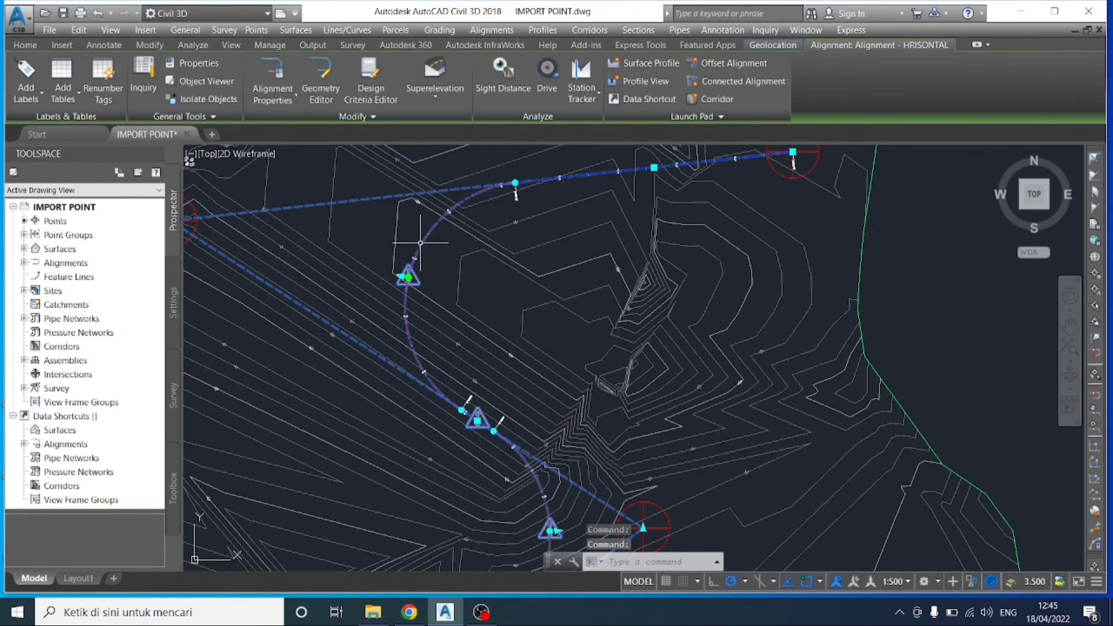
right_click(413, 270)
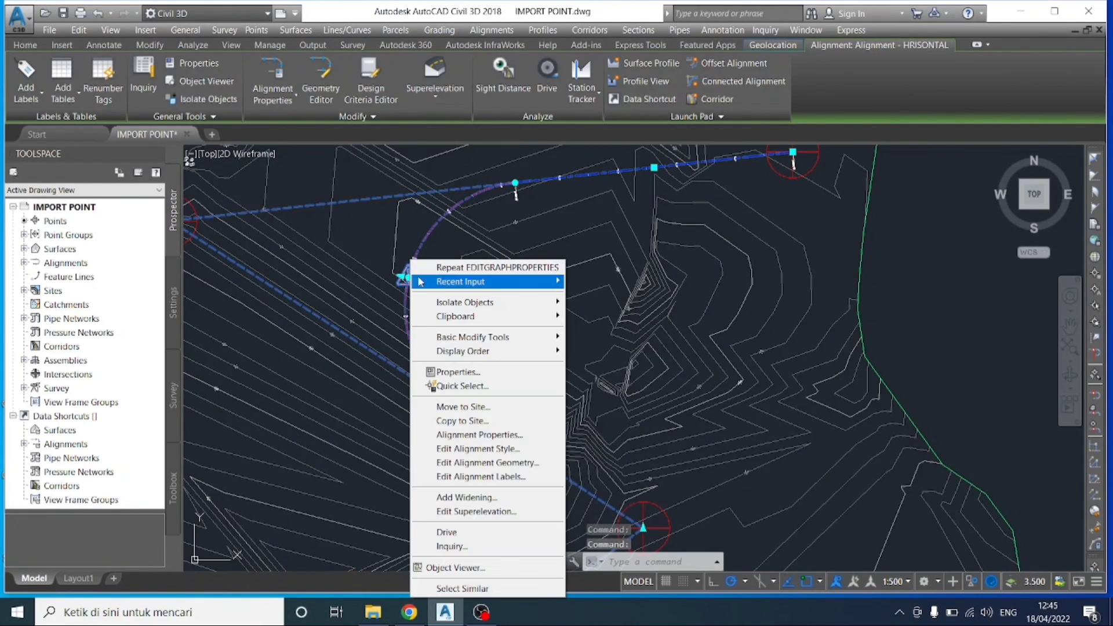
click(486, 464)
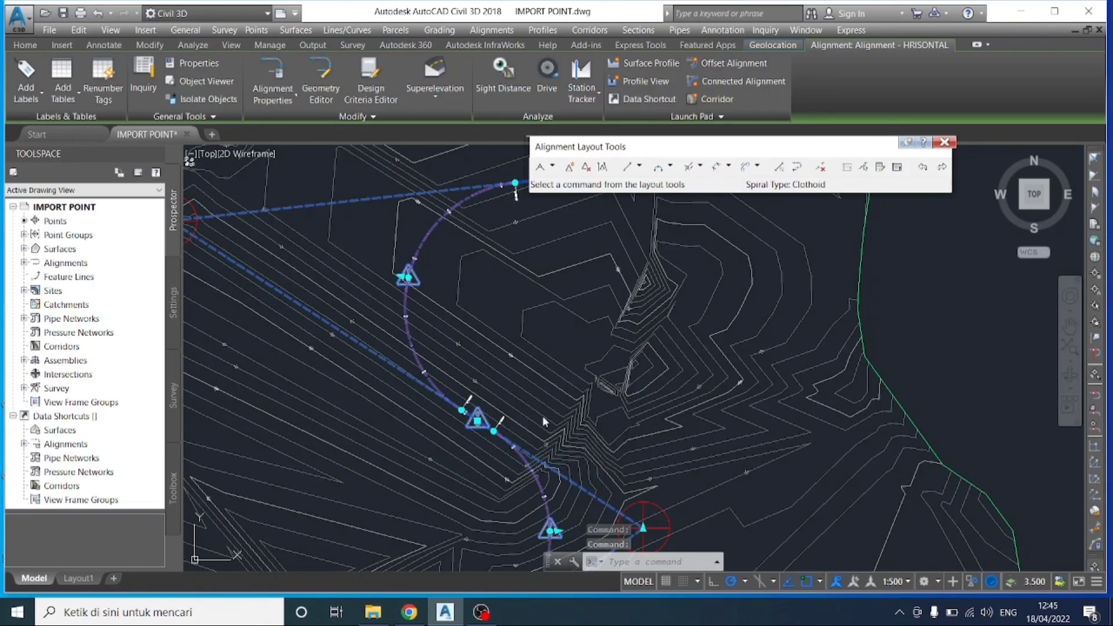
click(897, 168)
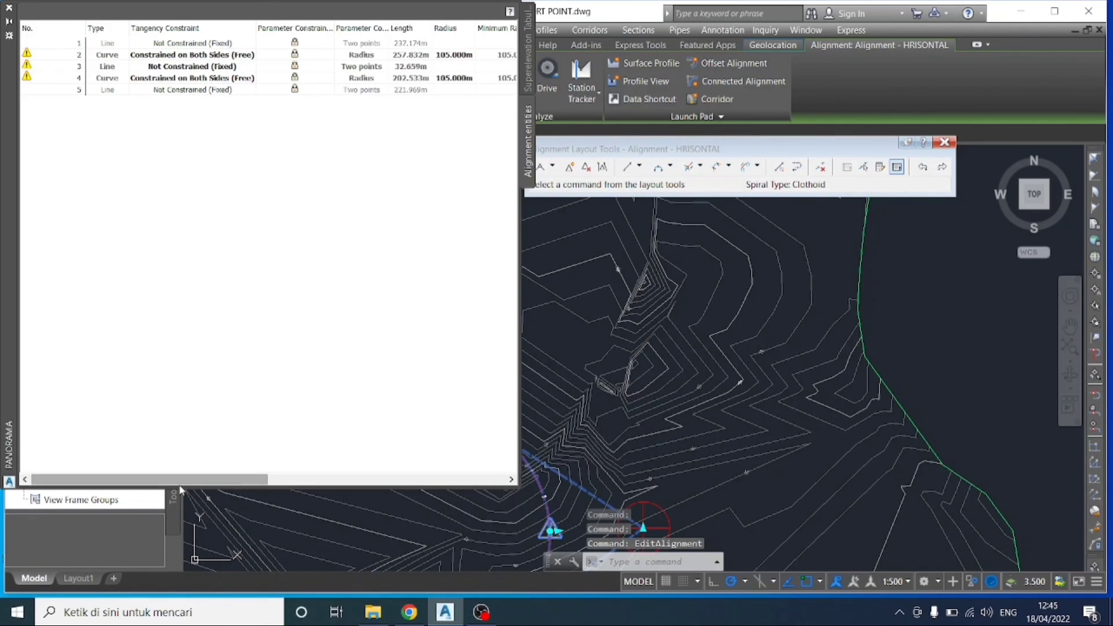
Step: Examine the radius, minimum radius, design speed and station columns for the flagged alignment entities, and close the table
drag(187, 481, 300, 489)
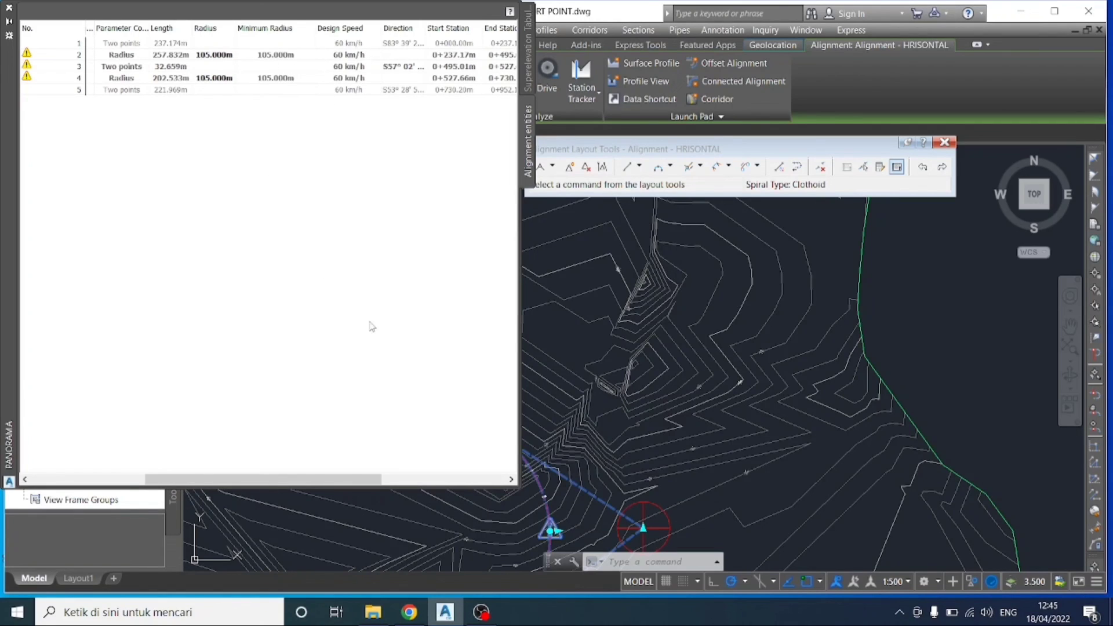
drag(372, 478, 236, 486)
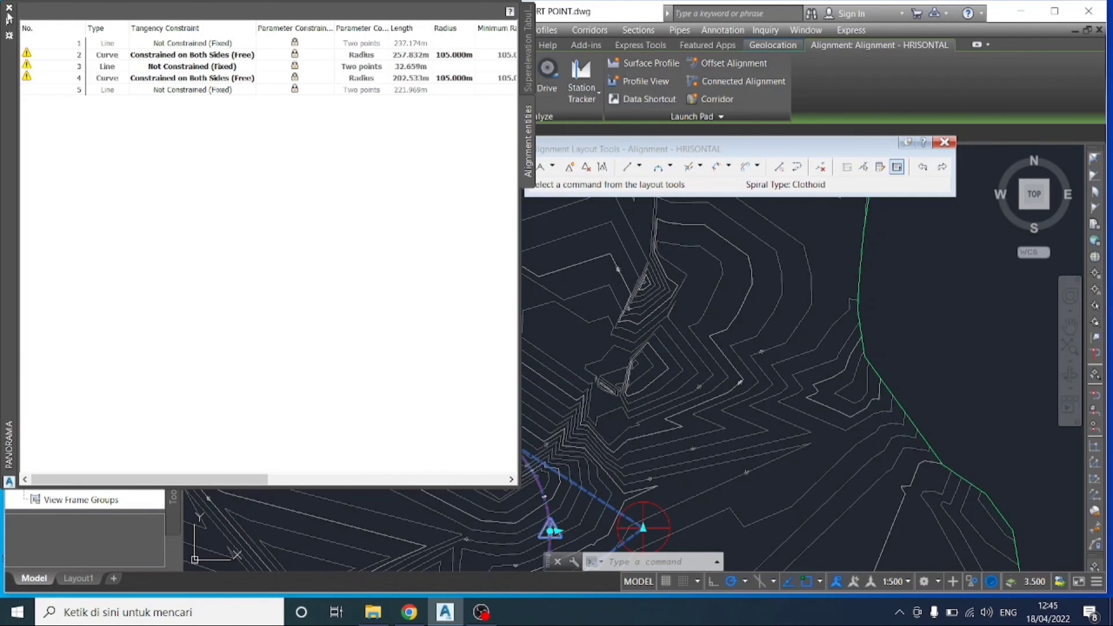
click(9, 8)
scroll(489, 347, down, 4)
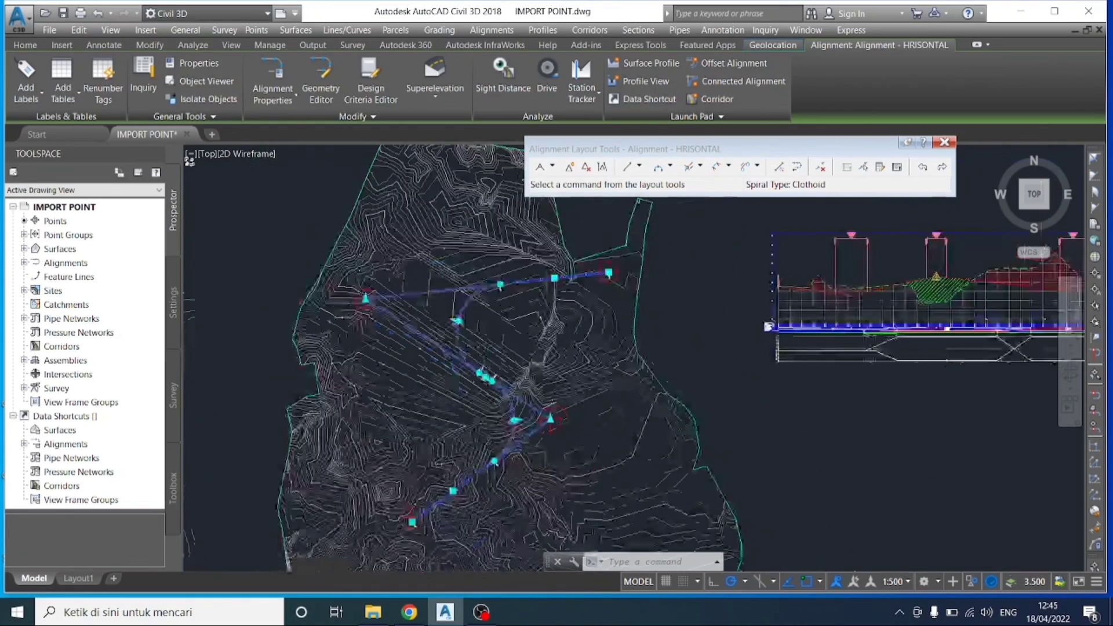
scroll(490, 351, down, 2)
middle_drag(645, 380, 570, 335)
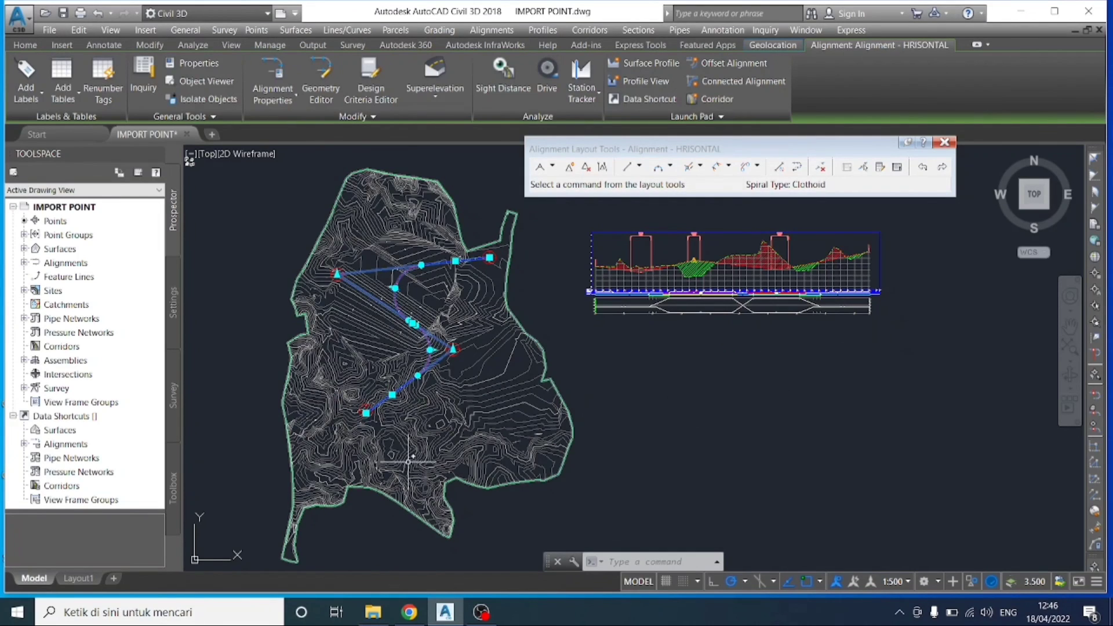
click(481, 613)
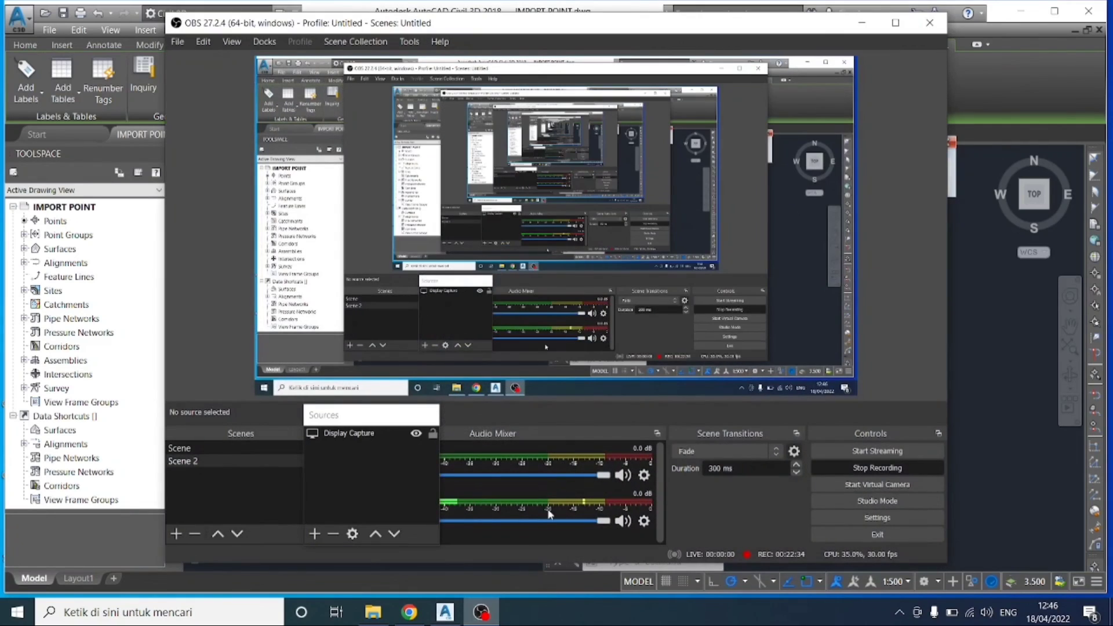